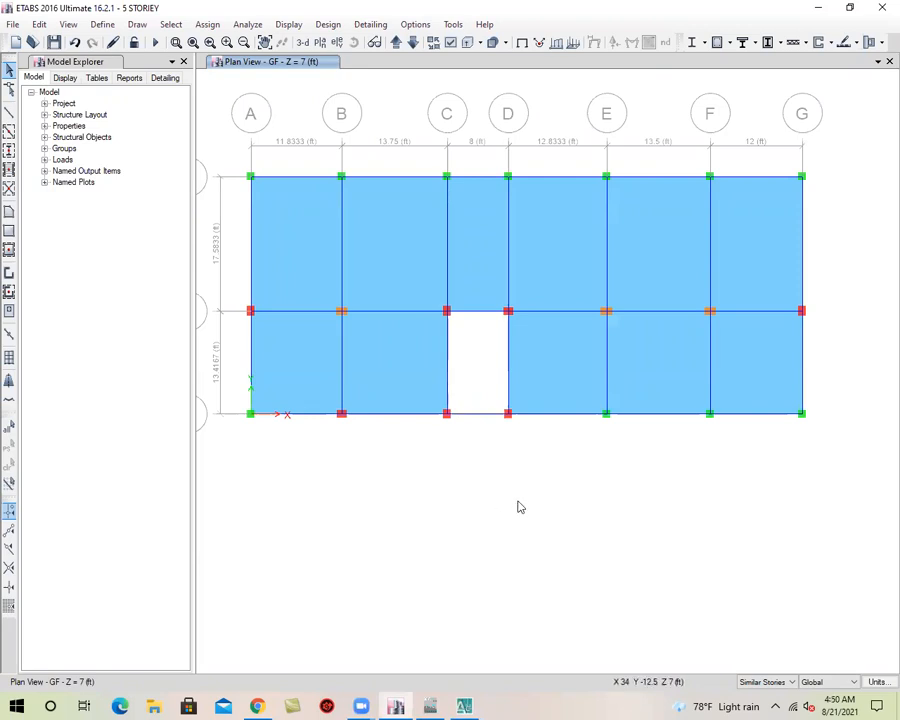
Show the whole building in a 3-D view and save the model
middle_drag(518, 507, 562, 562)
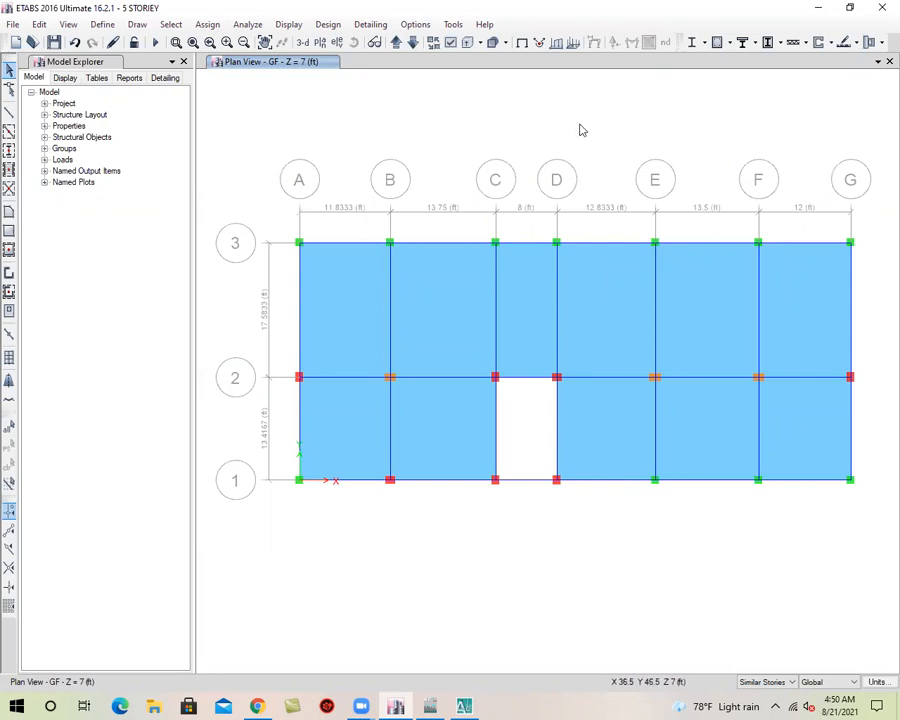
click(302, 44)
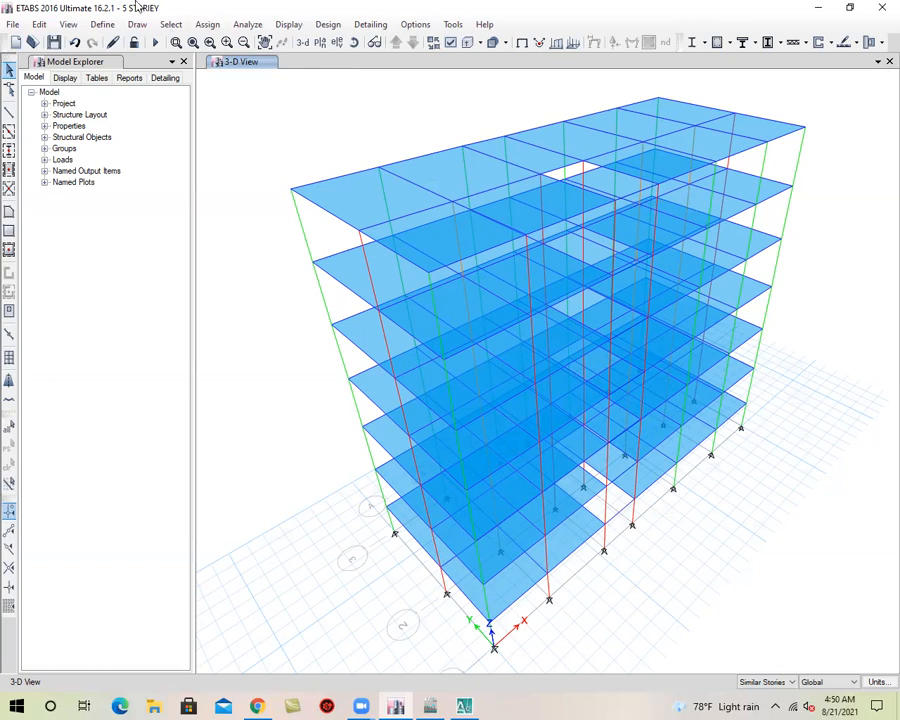
click(53, 42)
Display the plan view of the GF story level
click(320, 44)
click(380, 362)
click(503, 522)
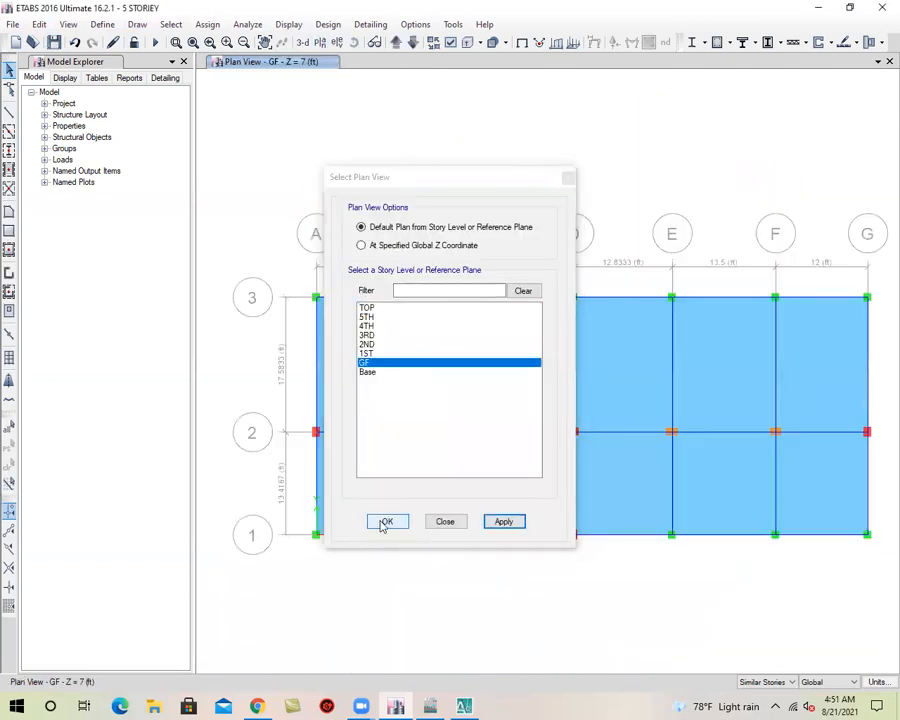
click(383, 523)
click(357, 368)
click(420, 364)
click(546, 352)
click(634, 362)
click(719, 362)
click(800, 364)
click(820, 490)
click(708, 493)
click(632, 498)
click(498, 490)
click(362, 486)
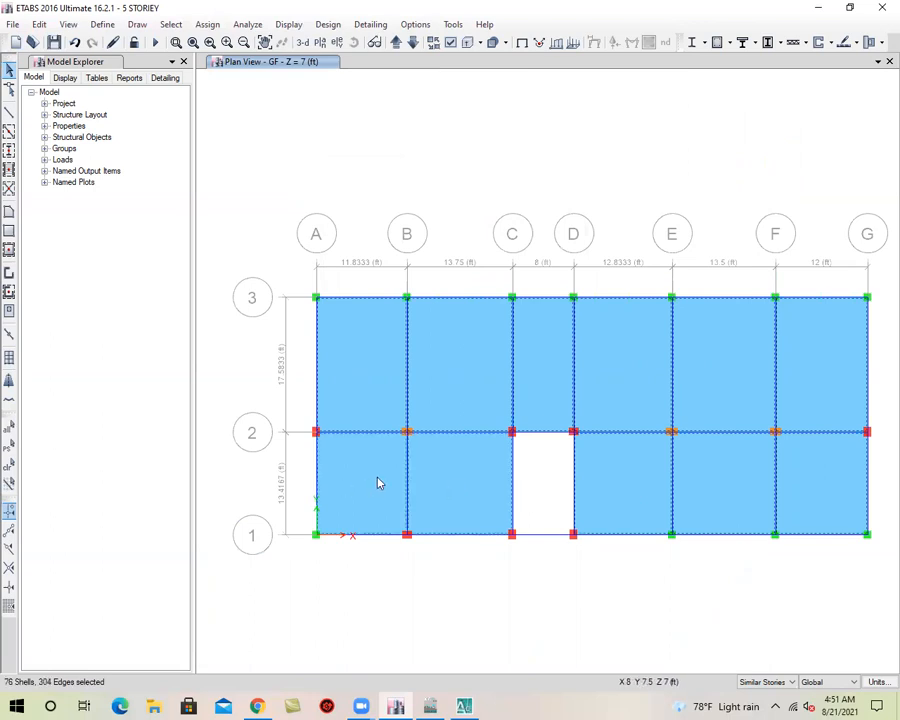
Limit the selection to One Story, delete all slab panels on the GF plan, and check the model in 3-D
click(779, 685)
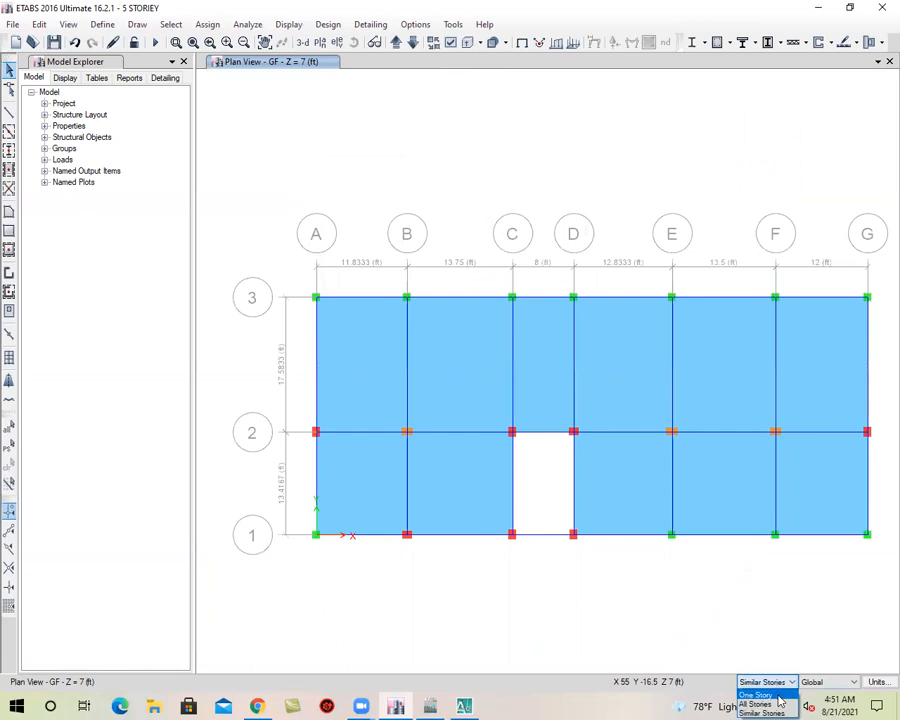
click(778, 695)
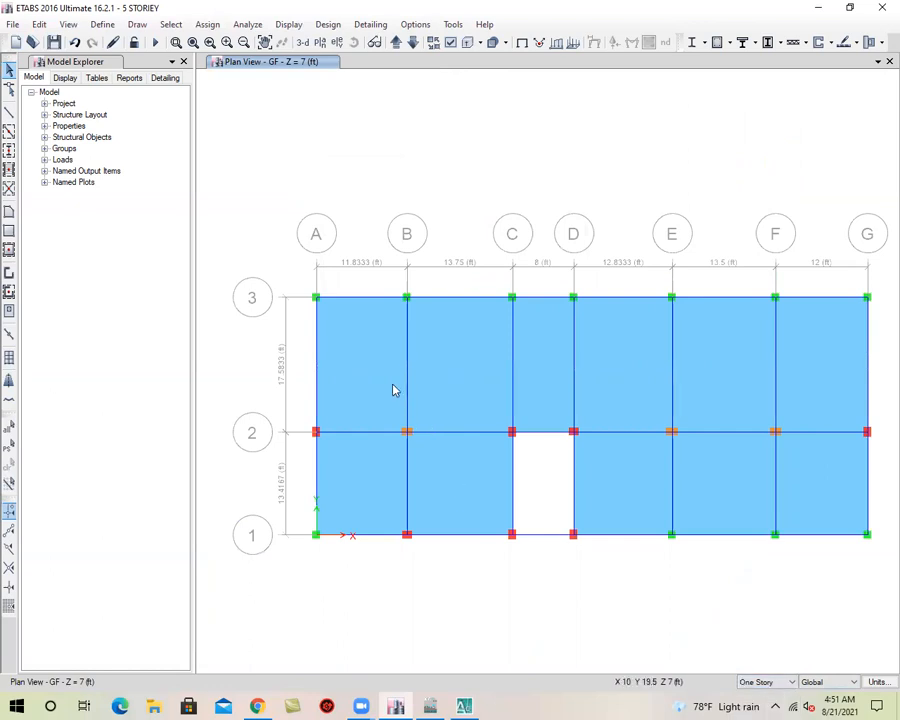
click(393, 390)
click(446, 388)
click(518, 380)
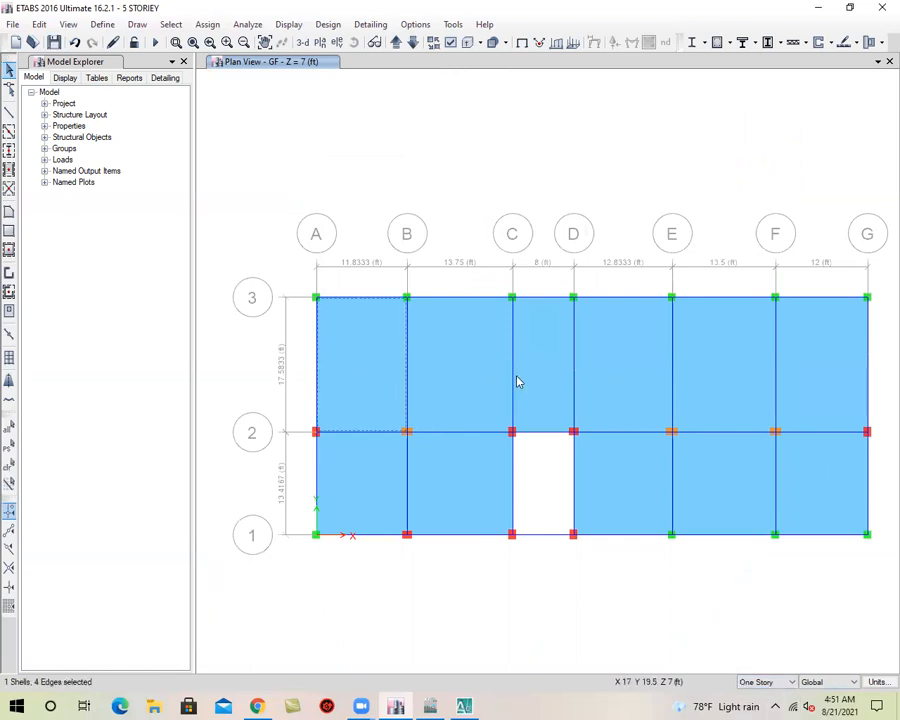
click(601, 373)
click(712, 370)
click(816, 503)
click(752, 495)
click(653, 491)
click(474, 489)
click(360, 497)
click(360, 497)
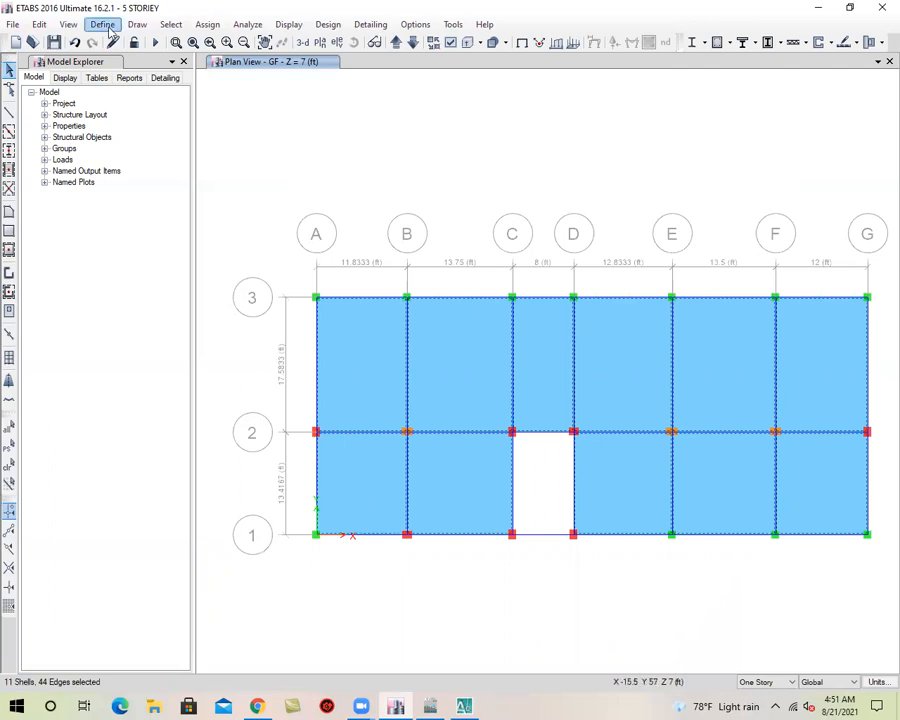
click(39, 24)
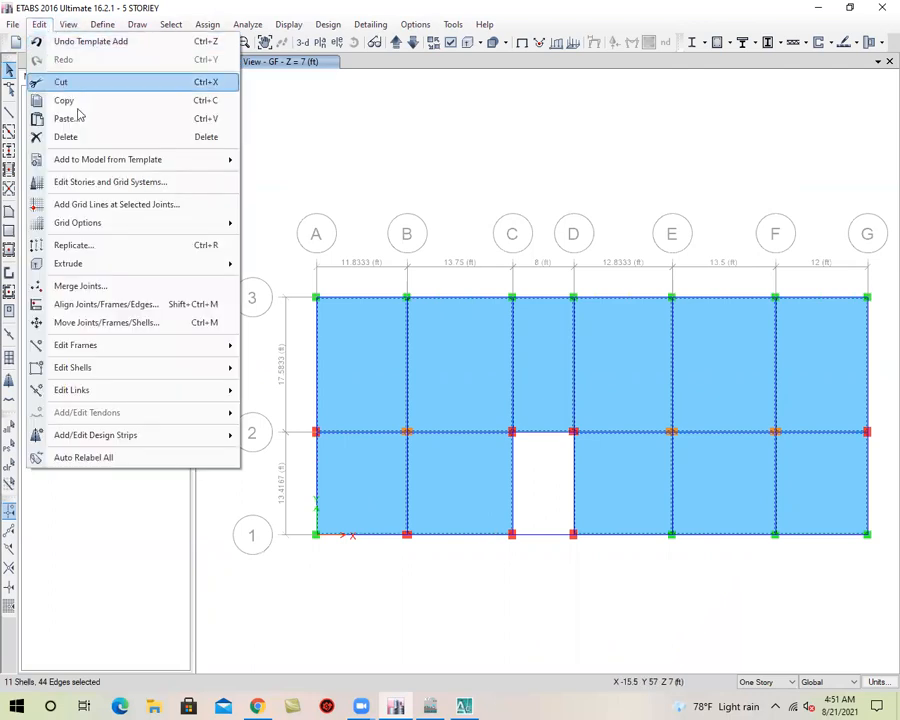
click(90, 145)
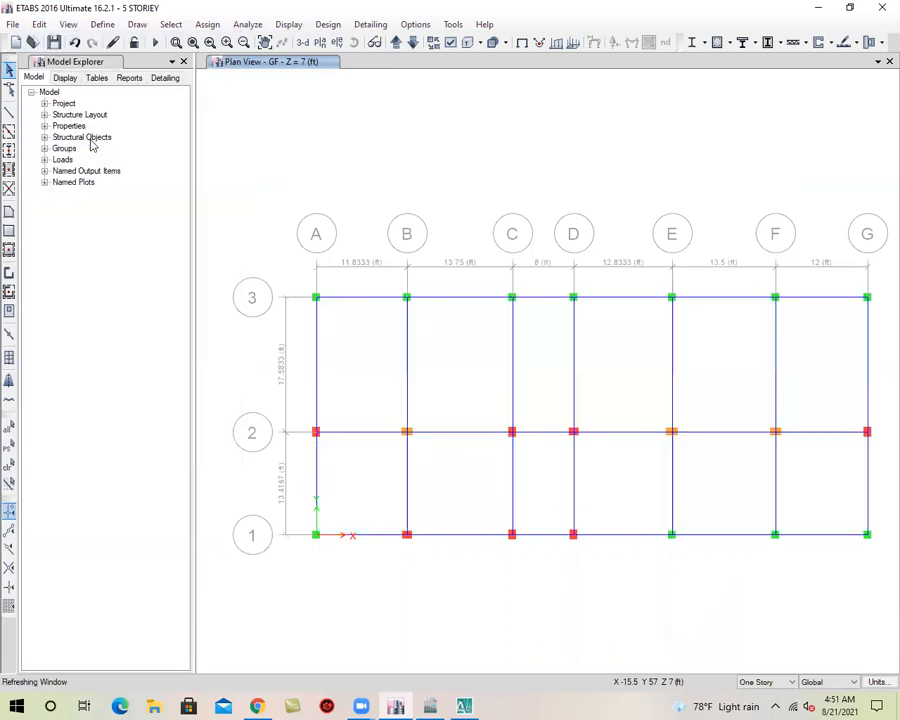
click(300, 44)
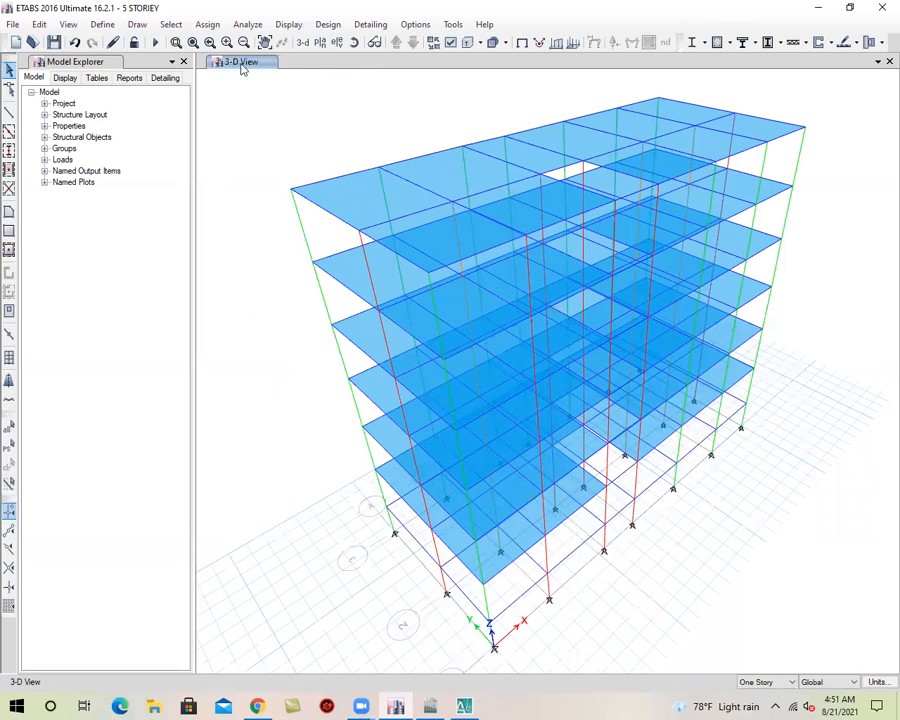
Display the plan view of the TOP story level
click(320, 44)
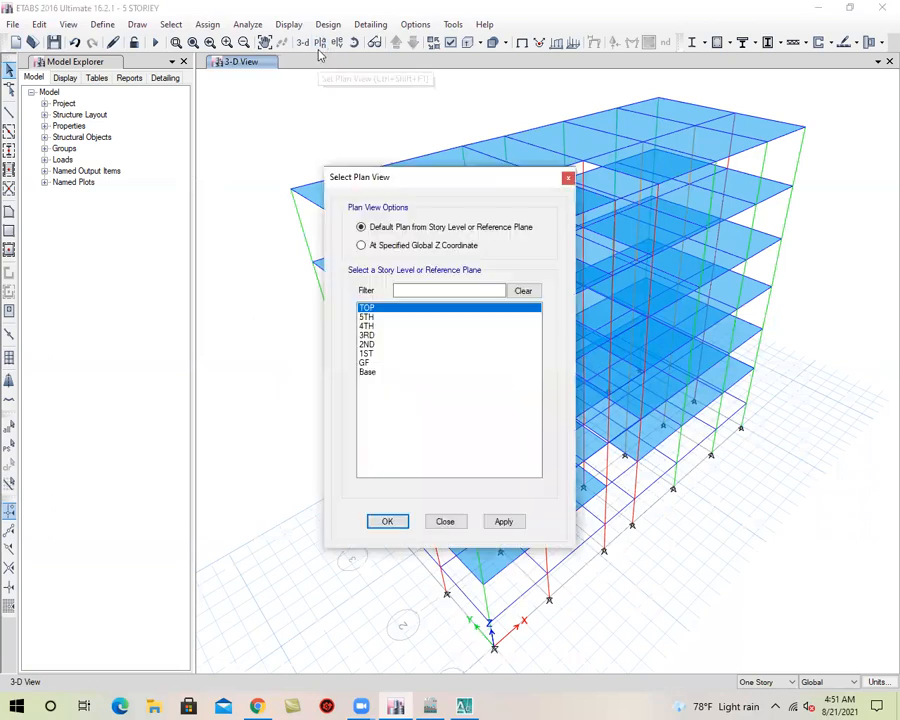
click(503, 521)
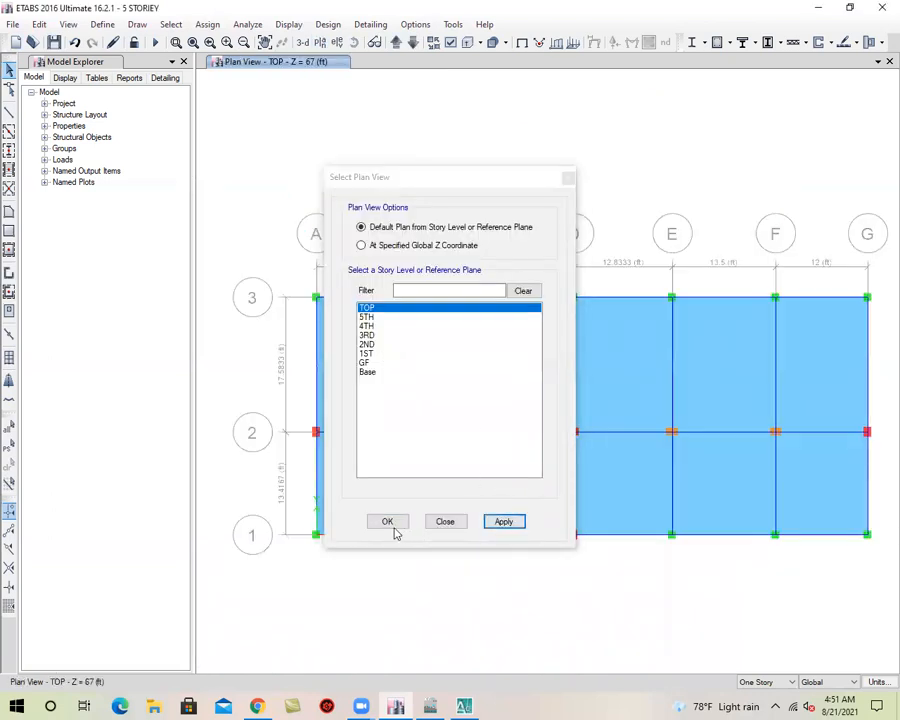
click(389, 521)
middle_drag(531, 535, 492, 495)
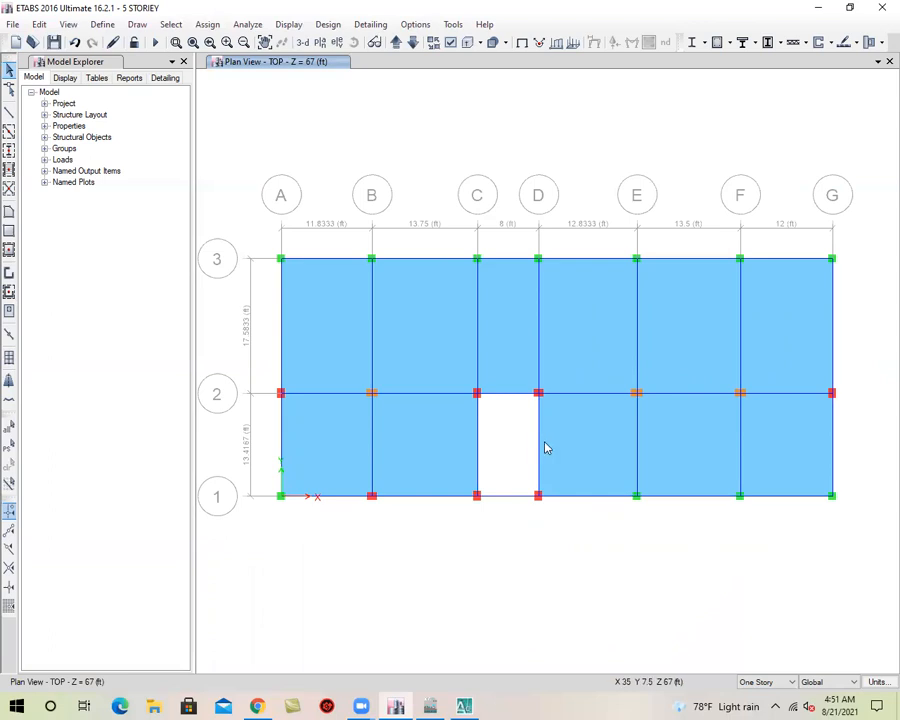
Delete the joints, frames and slabs of the TOP story between grids A and C and between grids D and G
drag(858, 211, 610, 566)
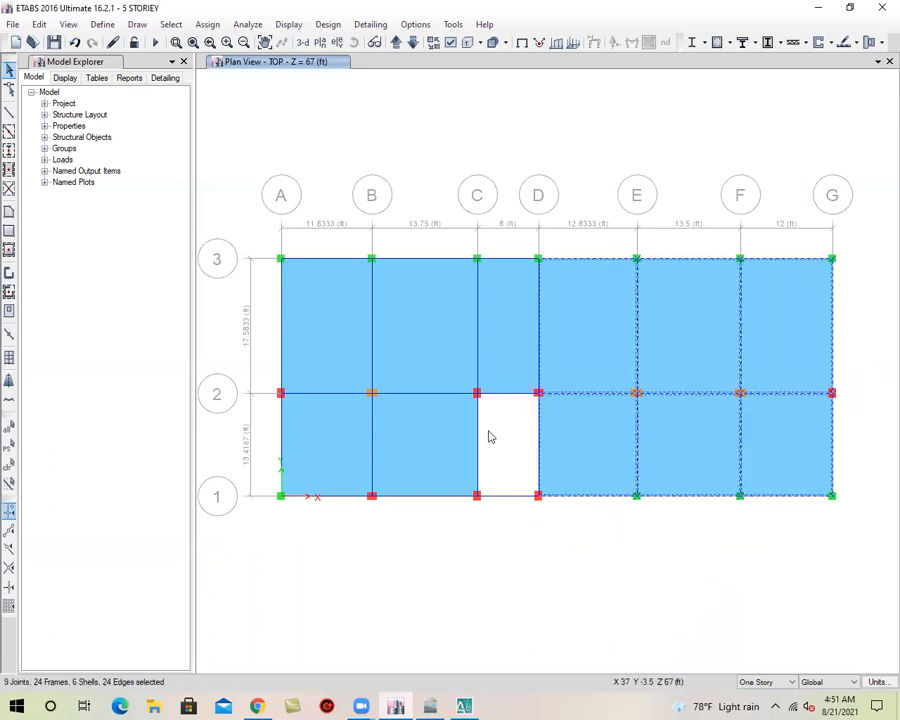
drag(452, 215, 250, 572)
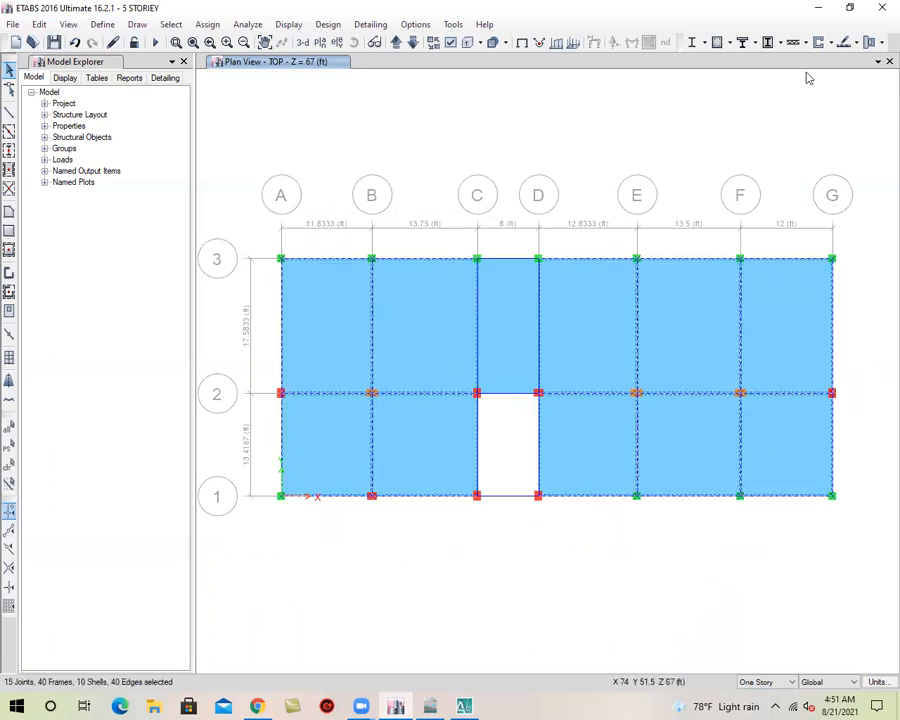
key(alt+e)
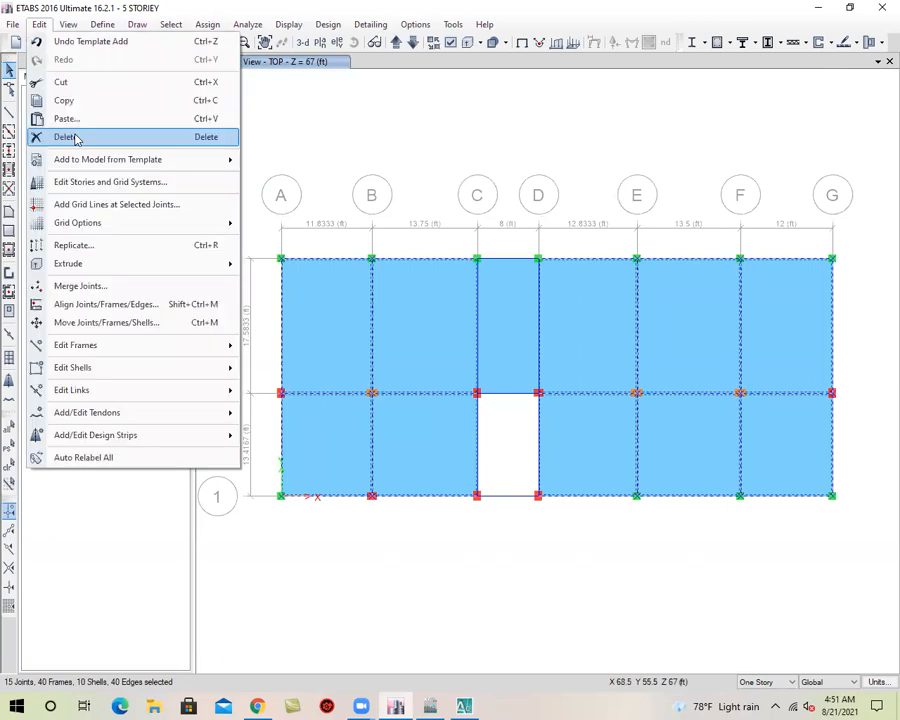
click(66, 137)
Delete the TOP story's slab and adjoining frames in bay C–D between grids 2 and 3, and check the model in 3-D
drag(635, 237, 378, 354)
click(39, 24)
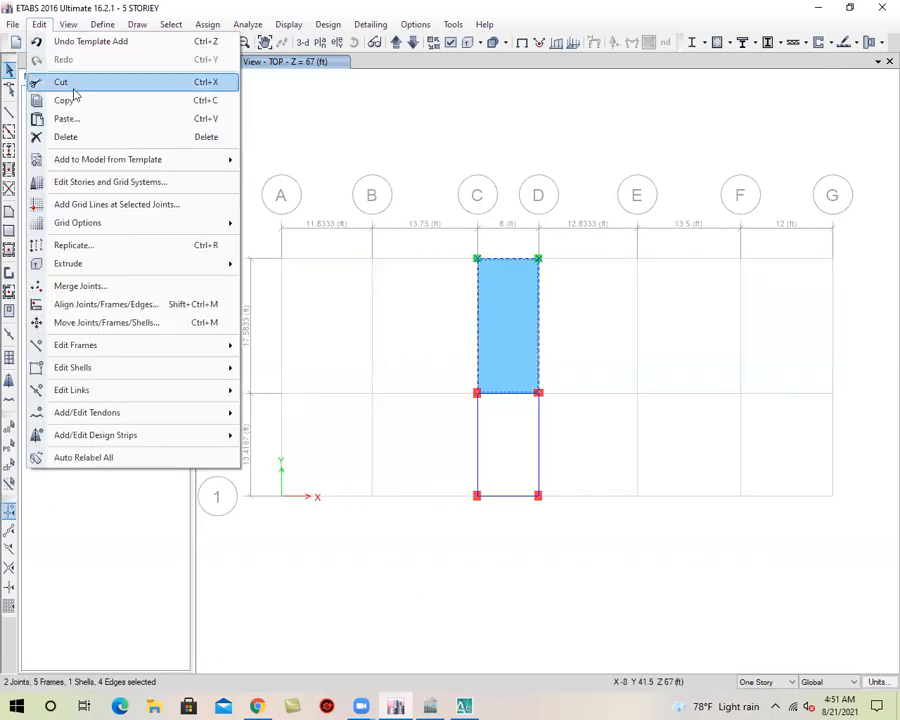
click(101, 138)
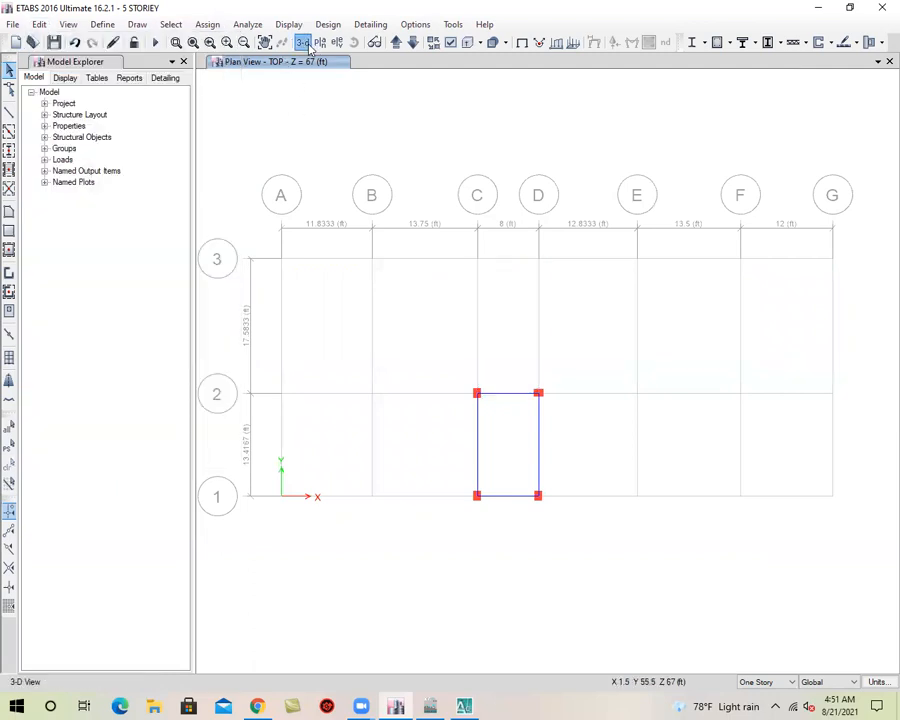
click(305, 43)
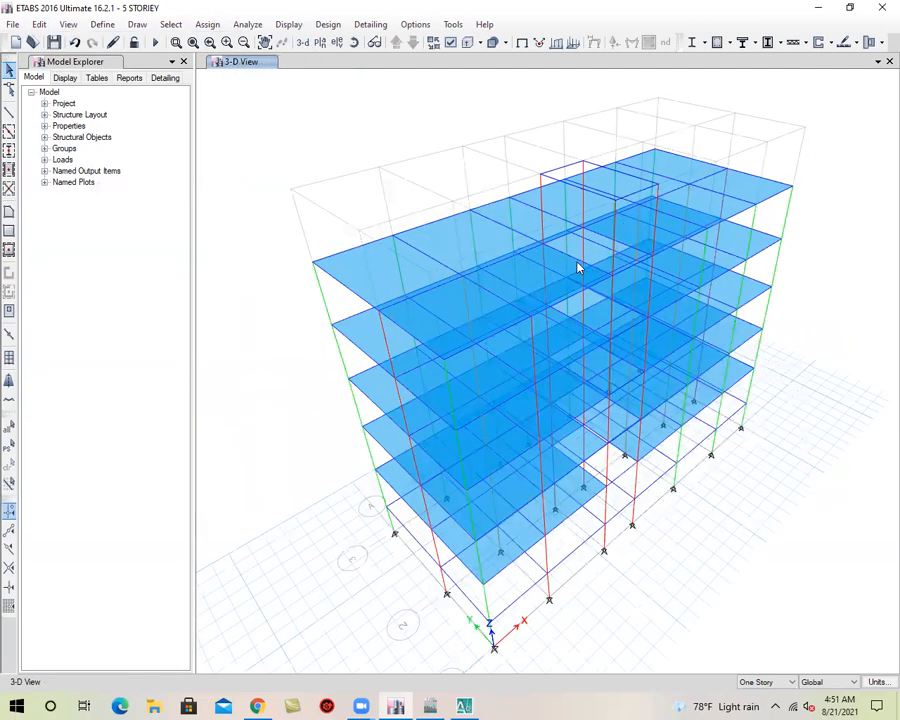
Return to the plan view of the TOP story level
click(322, 43)
click(503, 521)
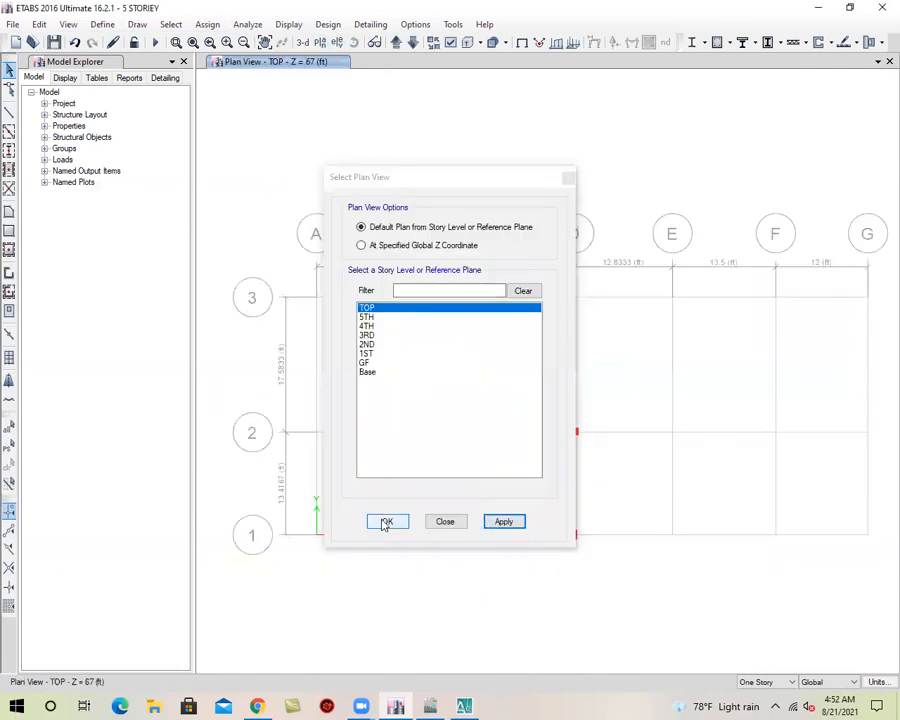
click(387, 521)
middle_drag(393, 511, 383, 463)
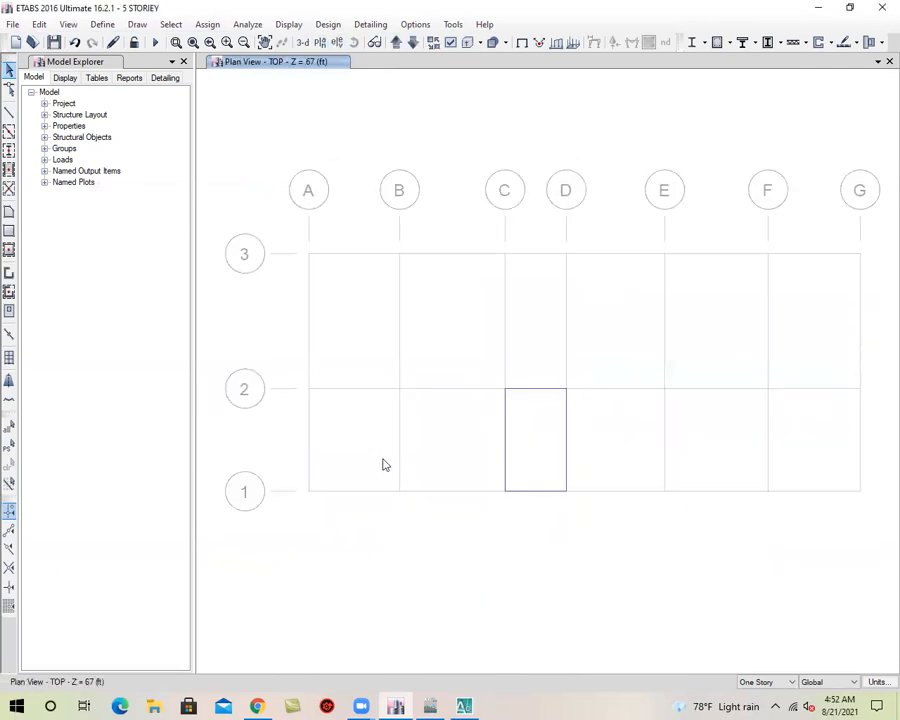
Draw a rectangular floor with a different slab property over the TOP story's bay C–D between grids 1 and 2, and save the model
click(9, 230)
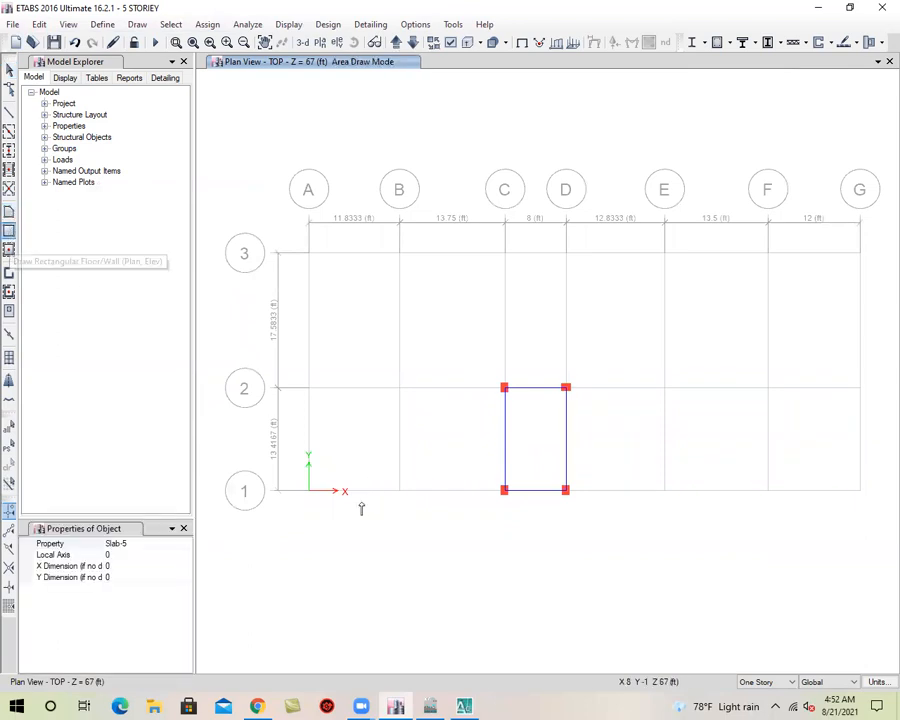
click(151, 545)
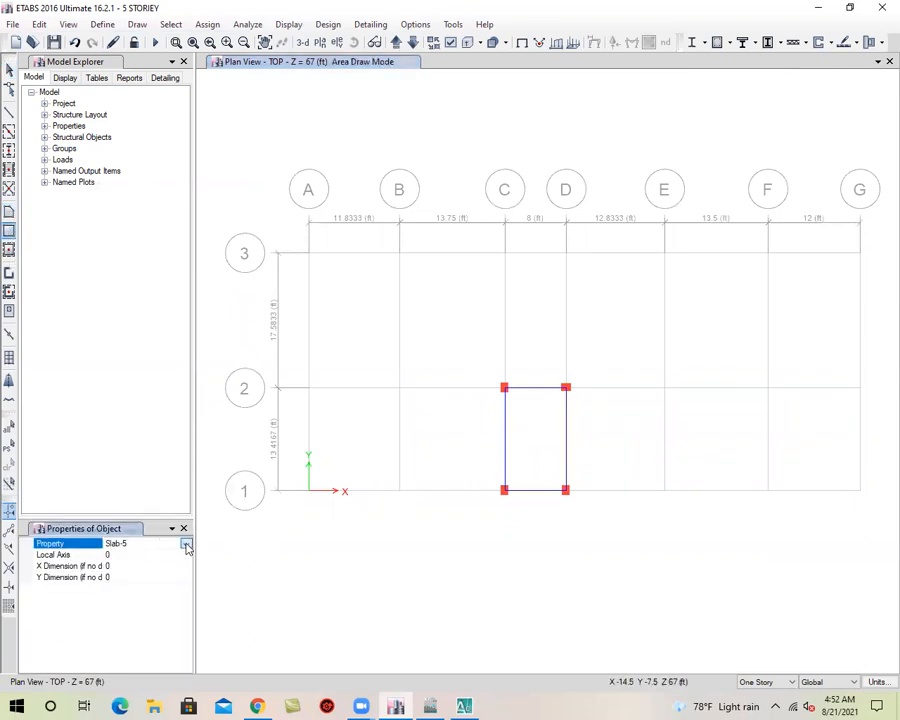
click(186, 544)
click(150, 609)
key(Escape)
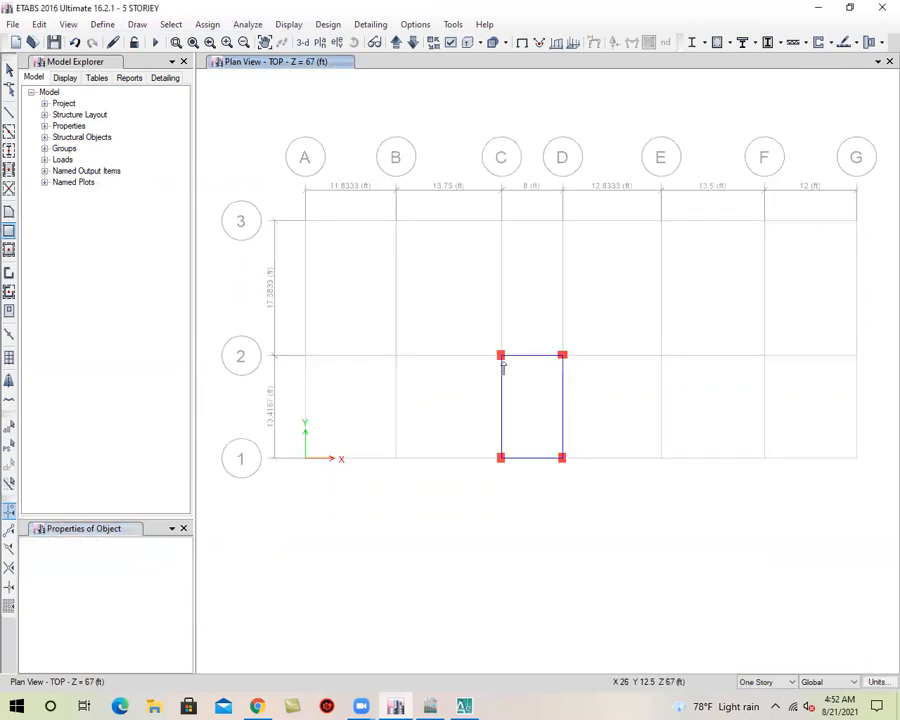
drag(502, 358, 564, 460)
click(302, 42)
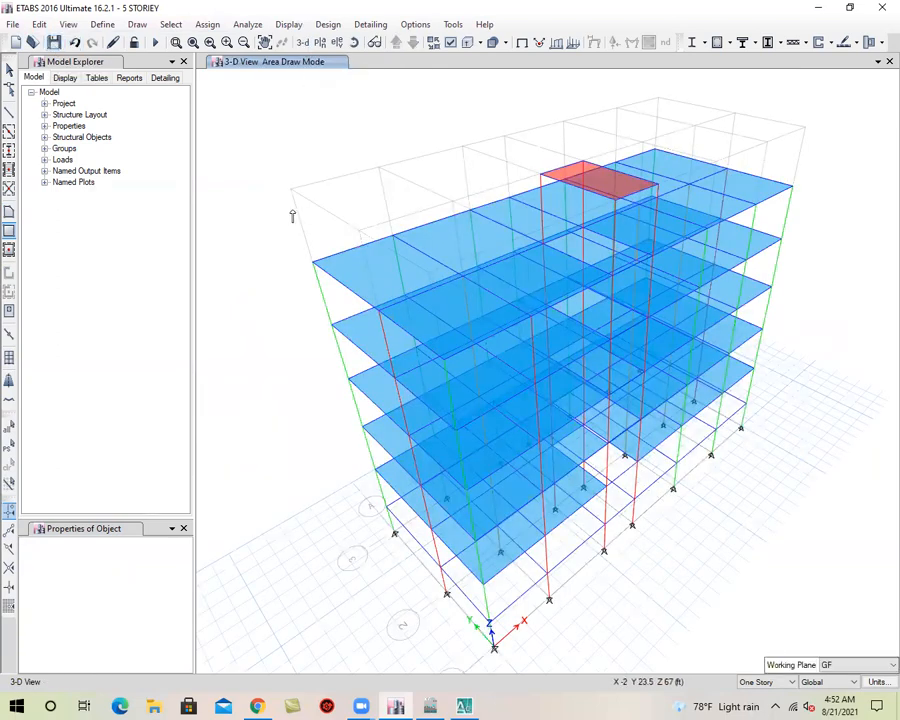
click(9, 71)
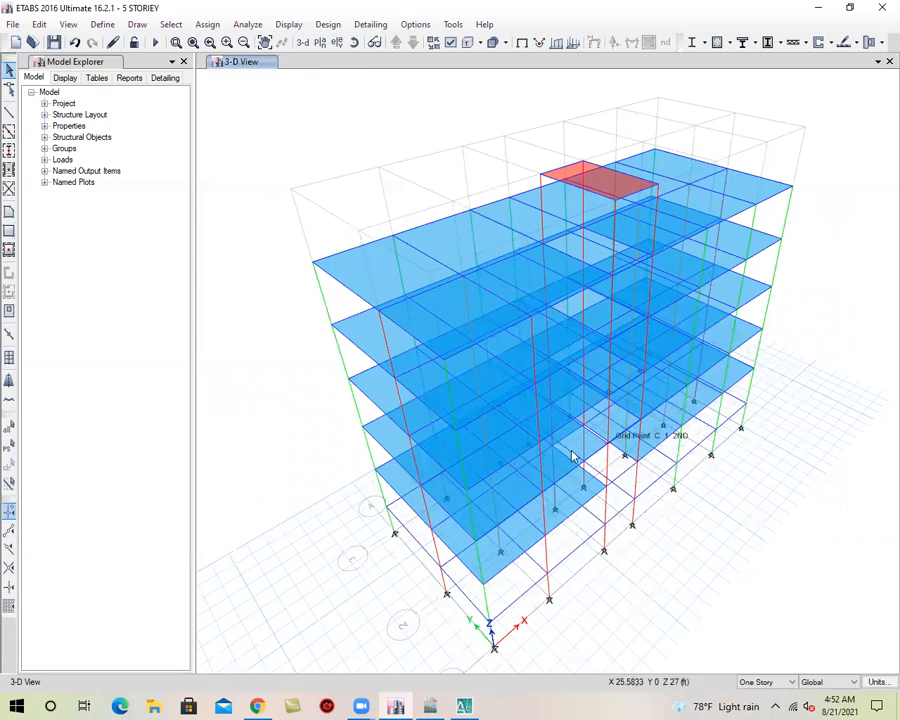
click(54, 42)
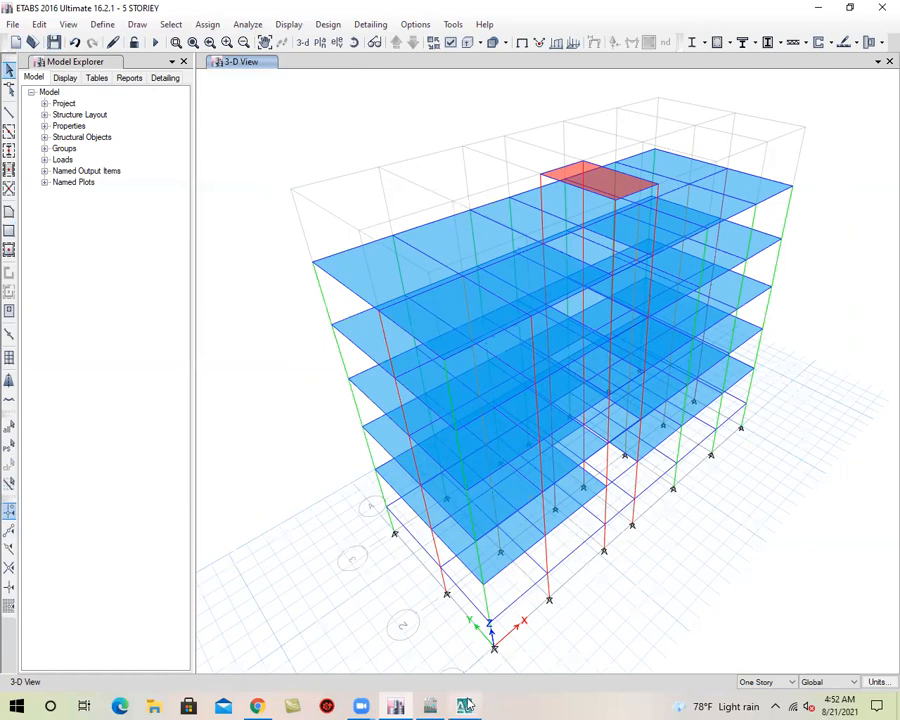
Switch to AutoCAD, examine the typical floor plan's rooms, stair, kitchens, toilets and verandas around the column grid, and save the drawing
click(465, 706)
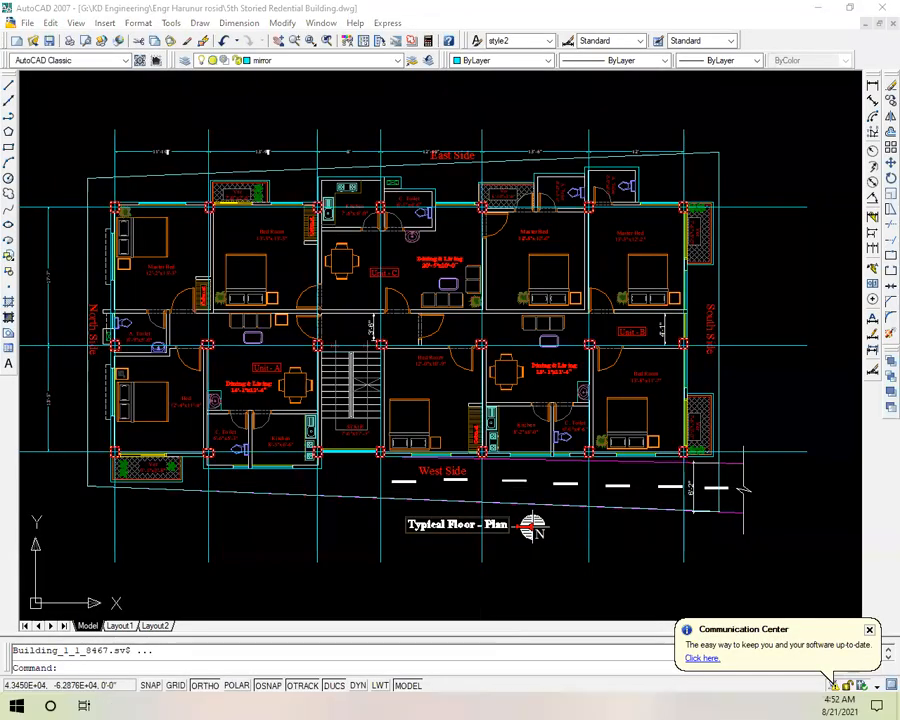
scroll(445, 366, down, 2)
scroll(265, 408, up, 3)
scroll(264, 407, up, 3)
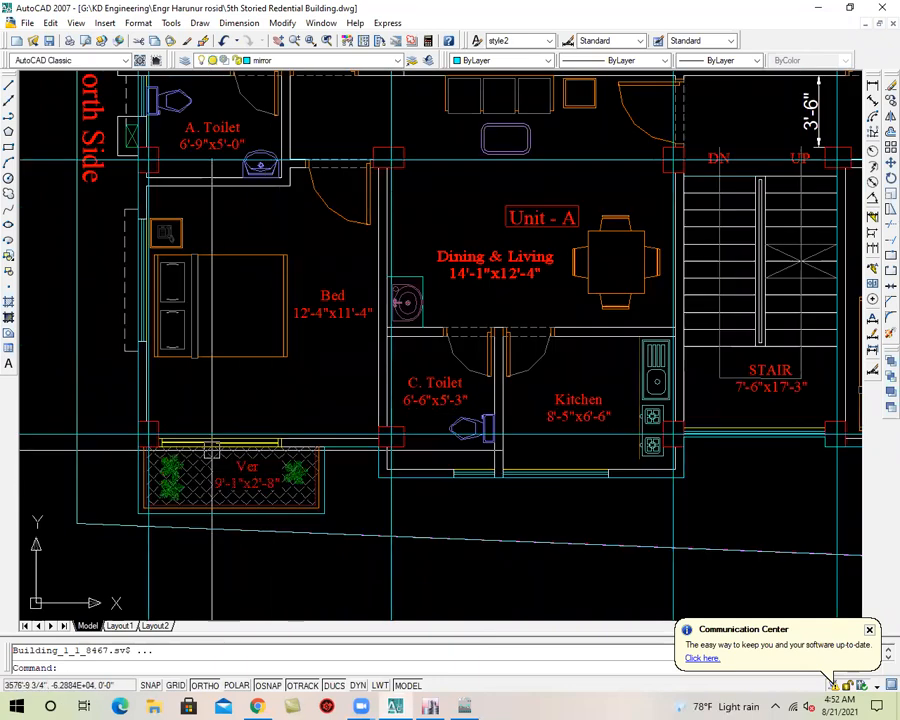
scroll(211, 450, down, 3)
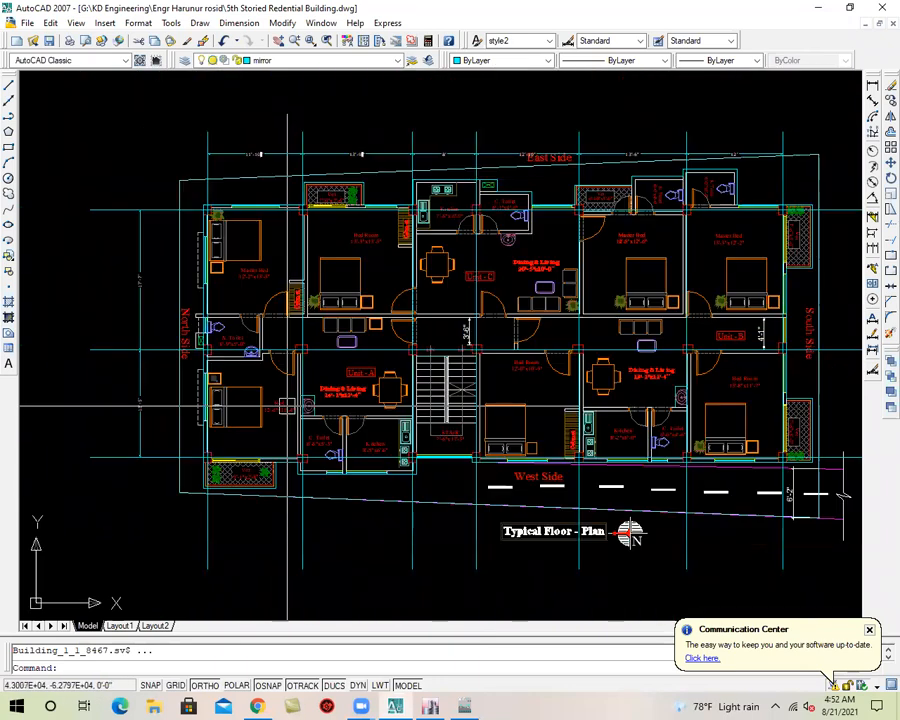
scroll(450, 198, up, 3)
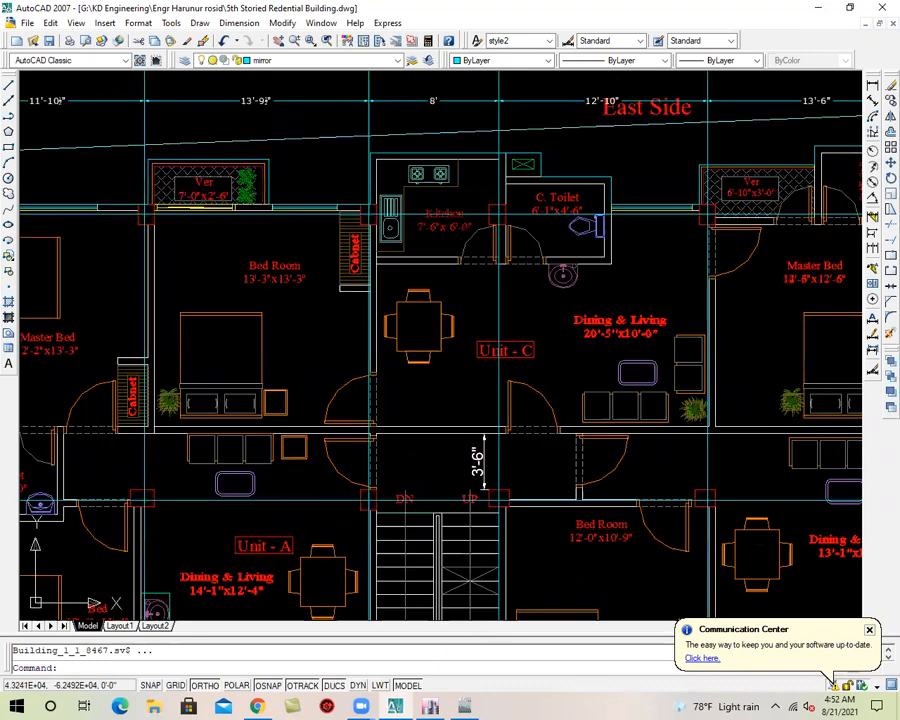
scroll(445, 215, up, 1)
scroll(445, 215, down, 3)
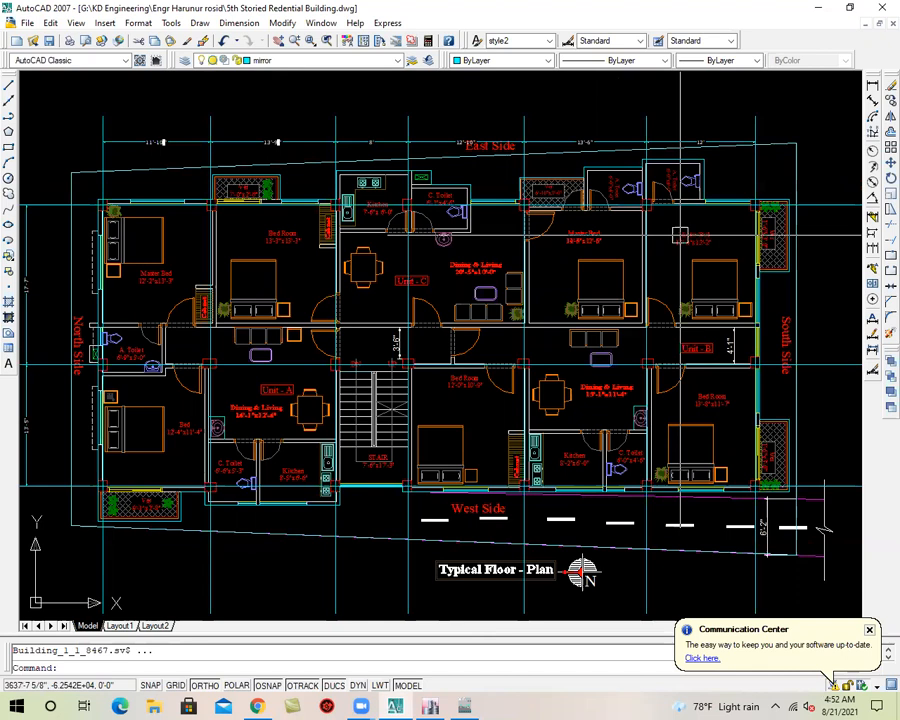
key(ctrl+s)
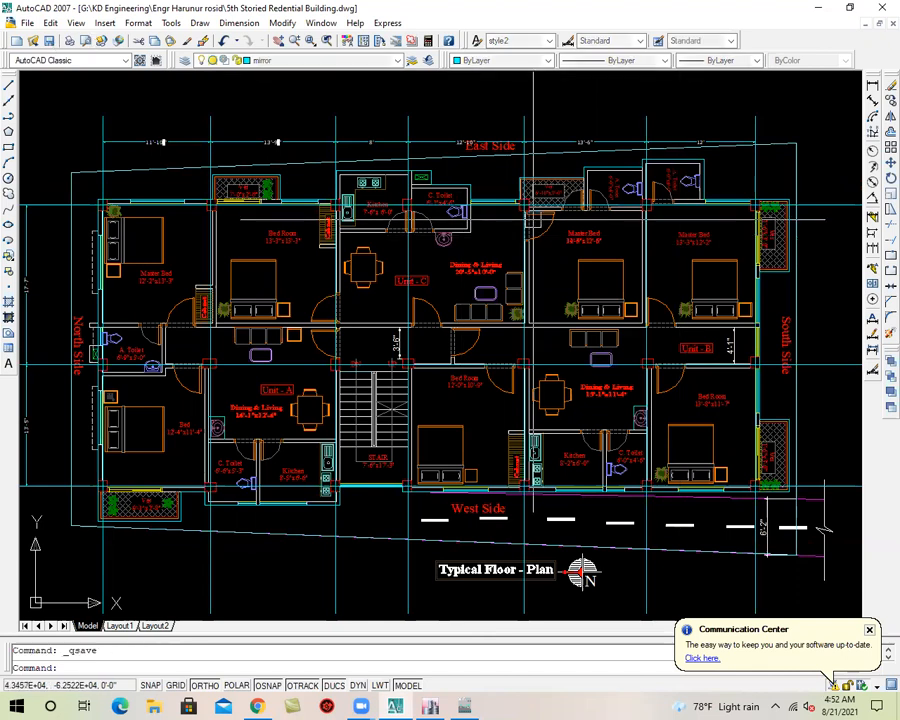
scroll(686, 231, up, 4)
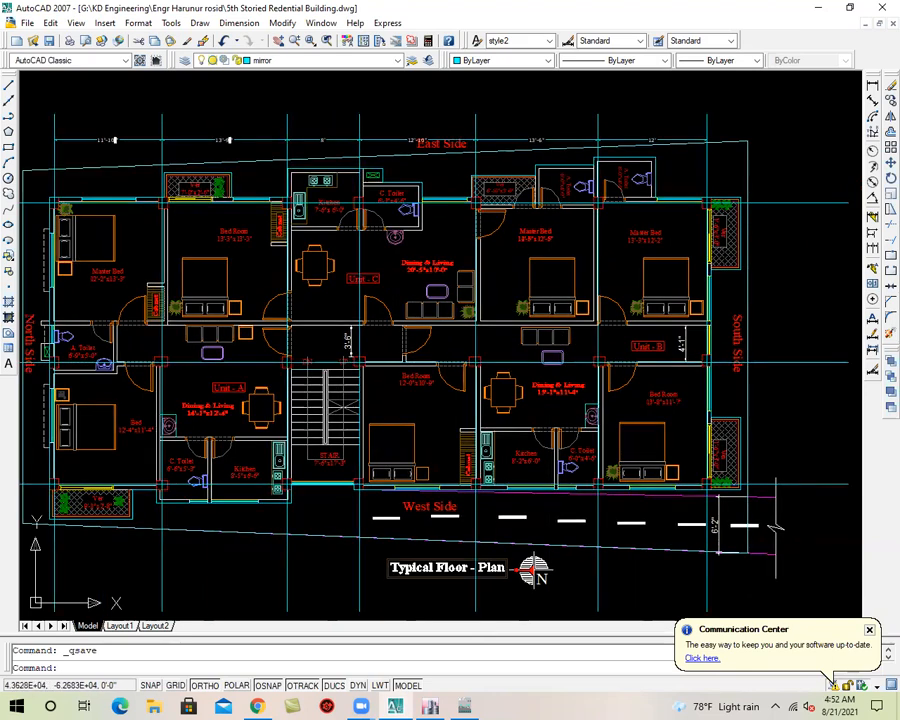
Dimension the projection of the South Side veranda beside Unit B's Master Bed, from the outer grid line to the slab edge
scroll(686, 231, up, 2)
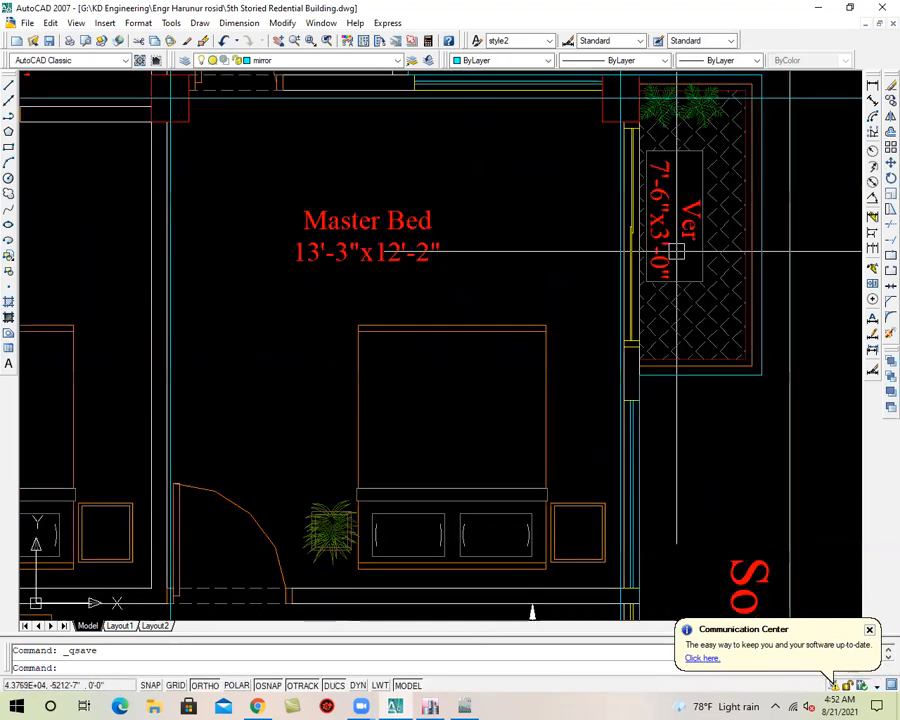
click(872, 88)
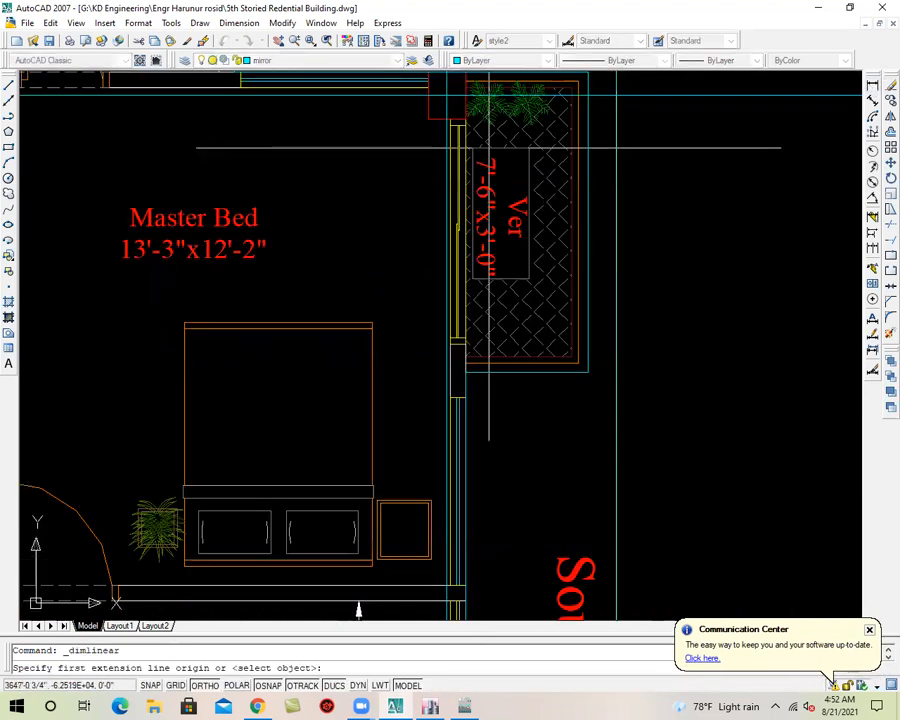
click(446, 118)
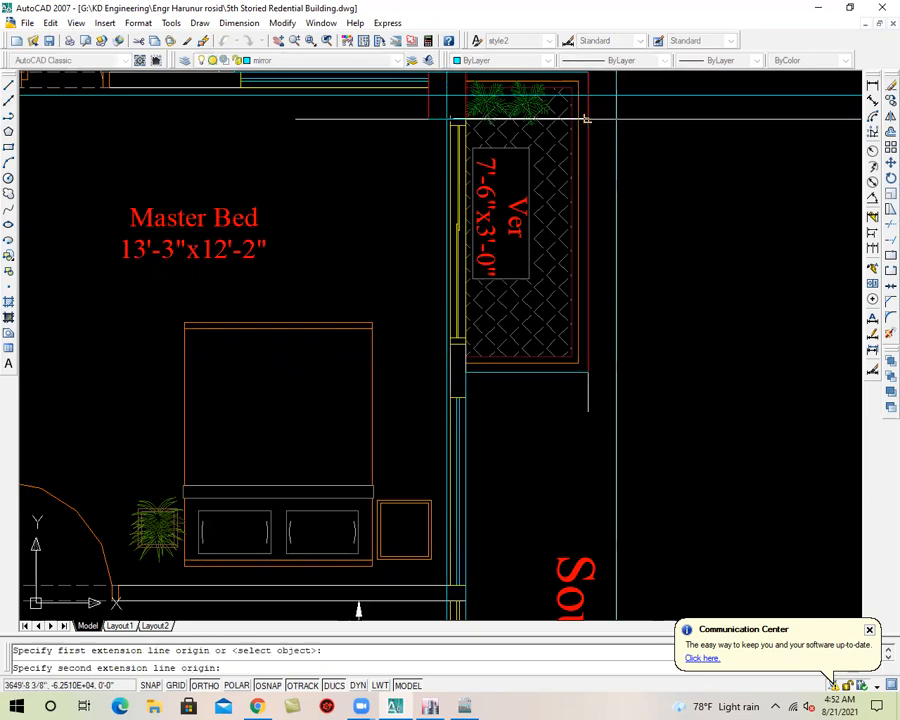
click(585, 118)
click(582, 178)
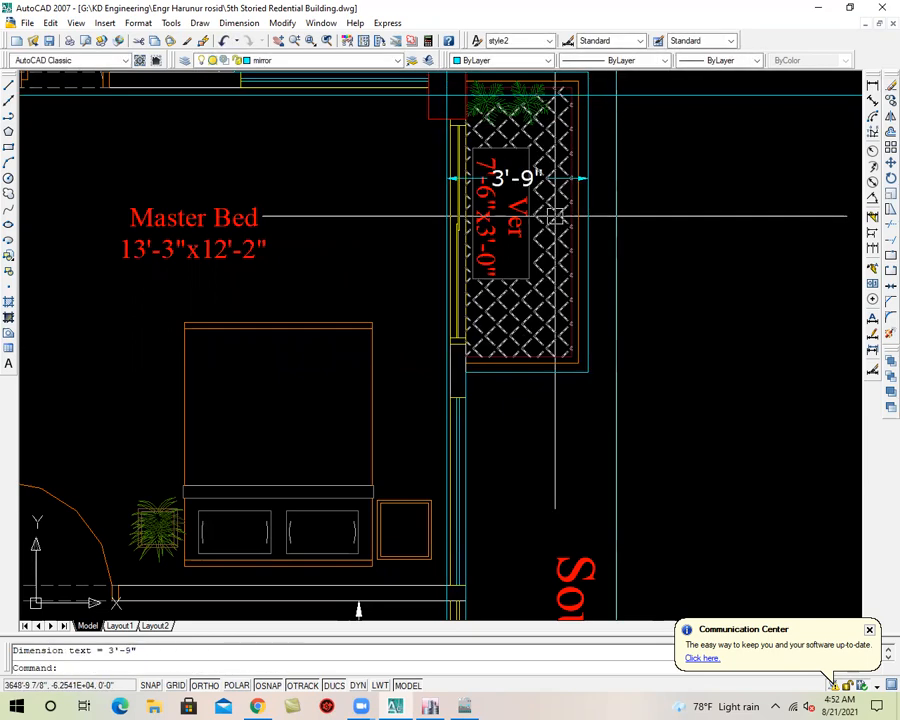
Dimension the projection of Unit A's C. Toilet and Kitchen beyond the grid line on the West Side
scroll(564, 290, down, 8)
mouse_move(551, 482)
middle_down()
mouse_move(756, 293)
mouse_move(783, 295)
middle_up()
scroll(783, 295, up, 6)
scroll(764, 341, down, 6)
middle_drag(300, 405, 500, 405)
scroll(500, 405, up, 6)
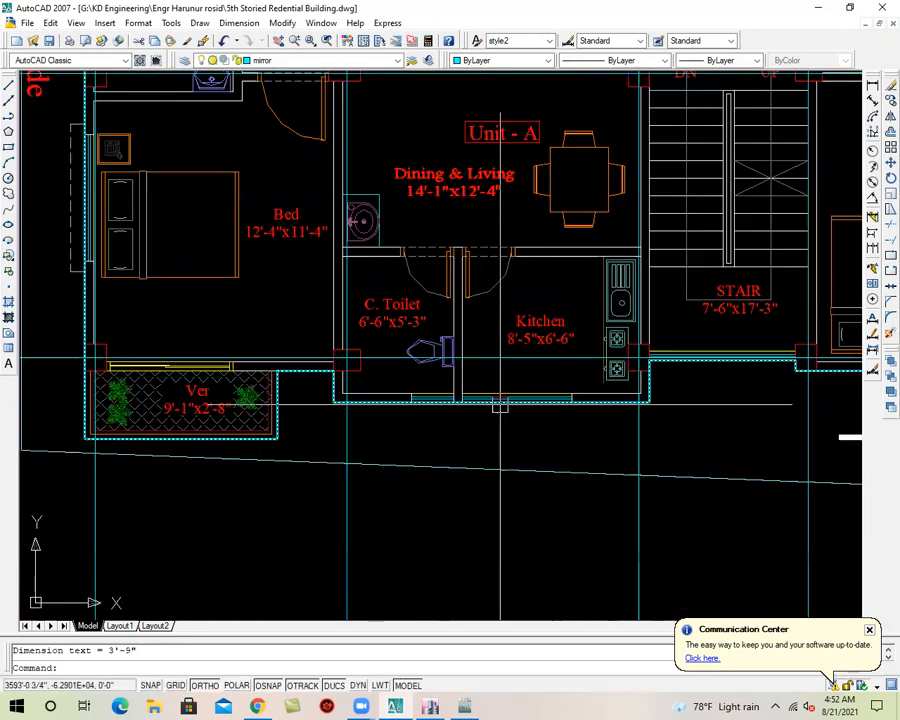
key(Return)
scroll(358, 350, up, 2)
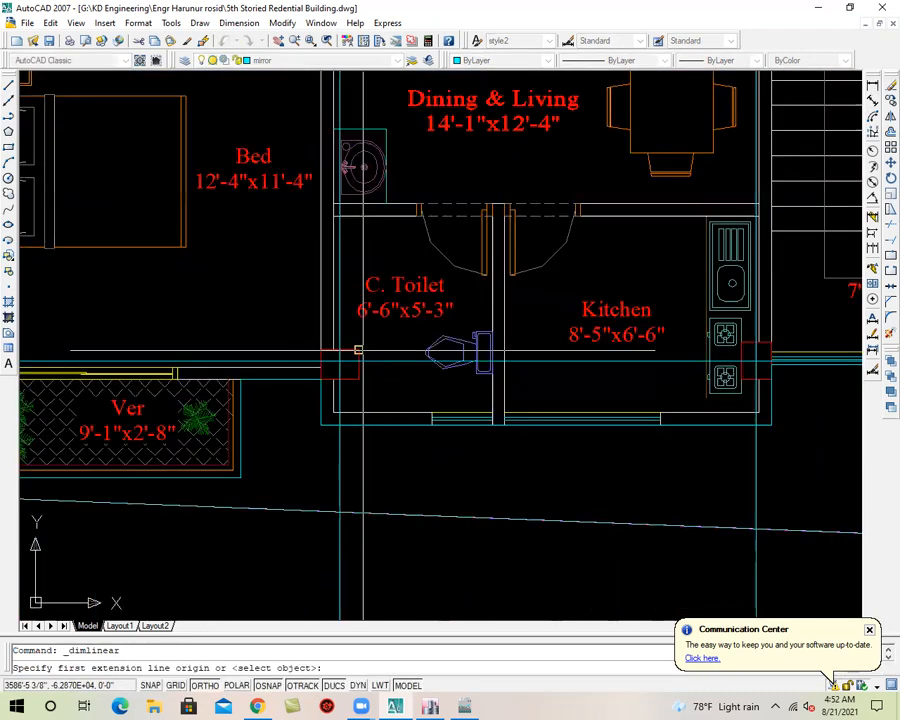
click(358, 350)
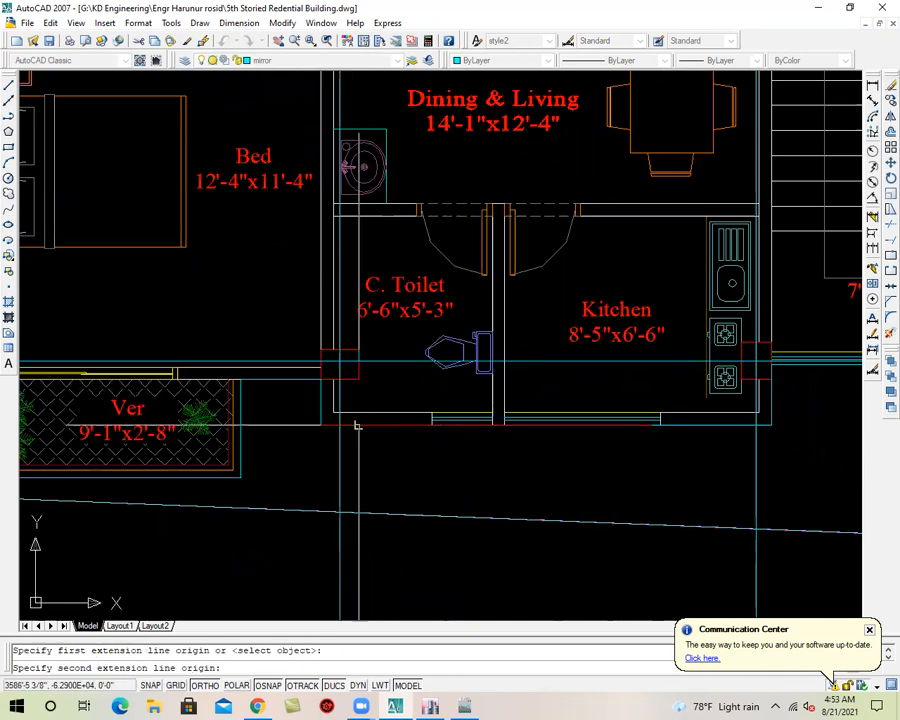
click(358, 425)
click(381, 405)
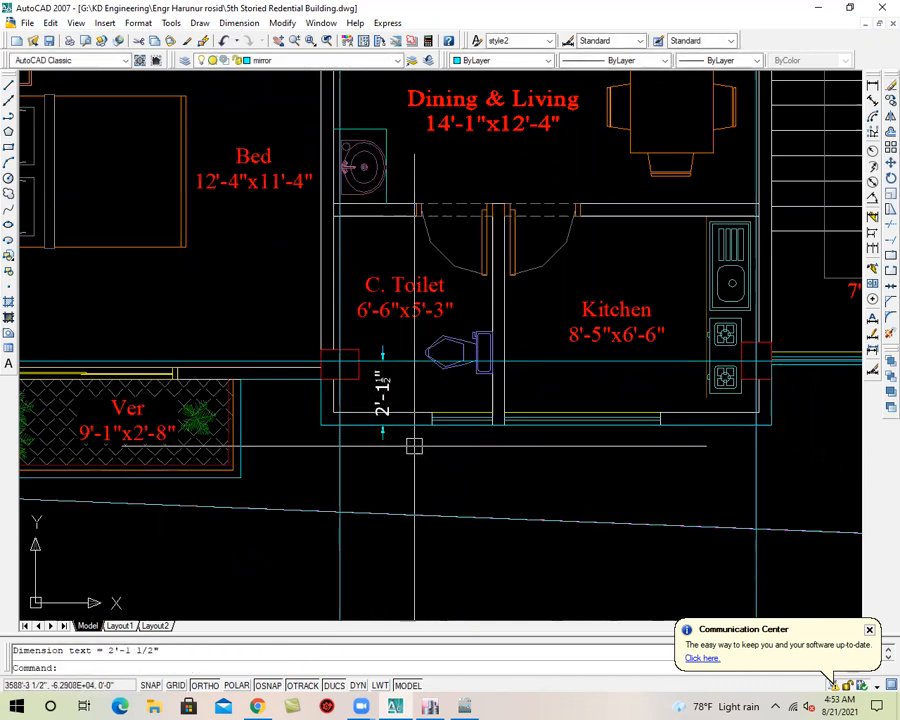
Dimension the East Side Bed Room veranda's projection from its outer edge to the grid line
scroll(402, 434, down, 2)
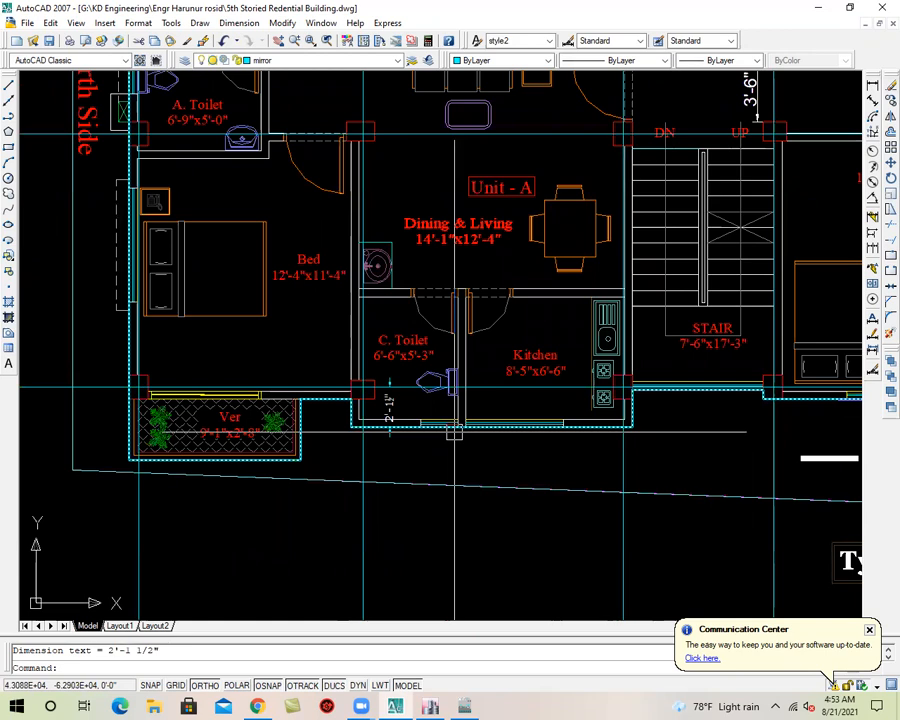
scroll(455, 432, down, 5)
scroll(374, 253, up, 7)
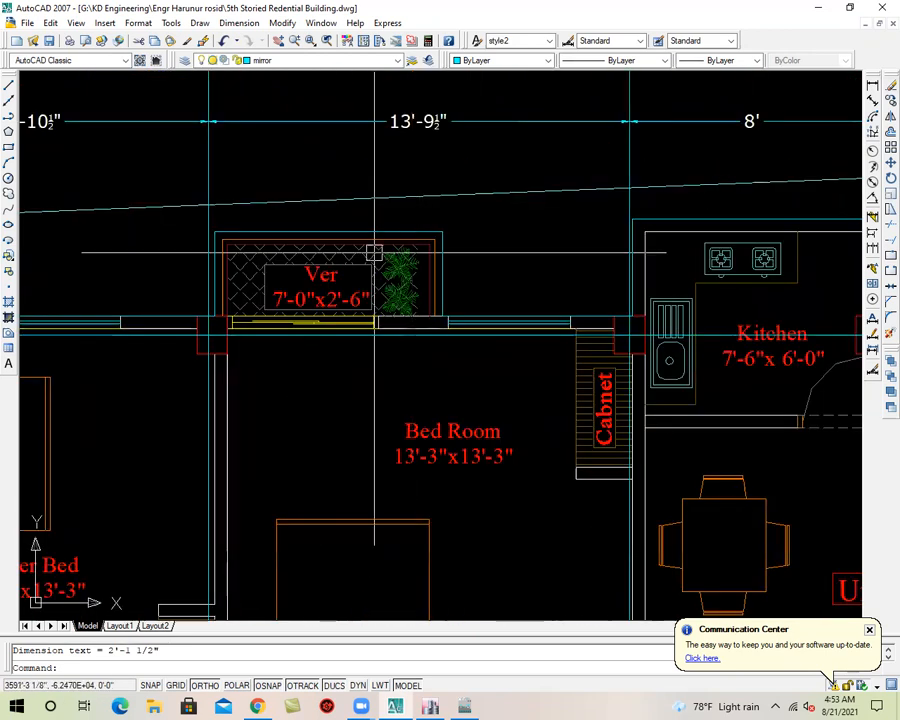
click(873, 86)
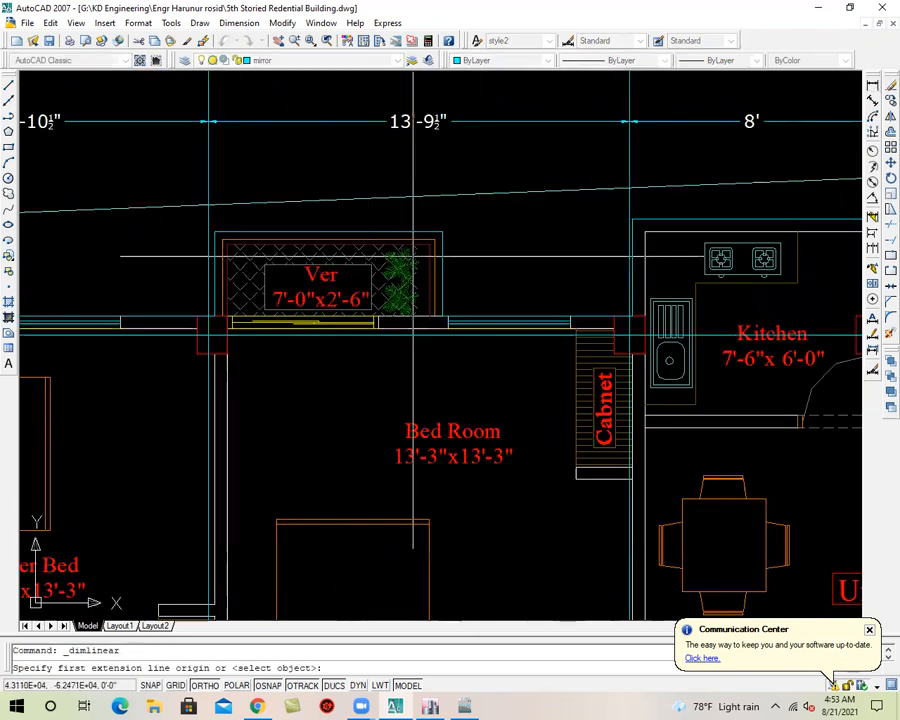
click(386, 233)
click(386, 330)
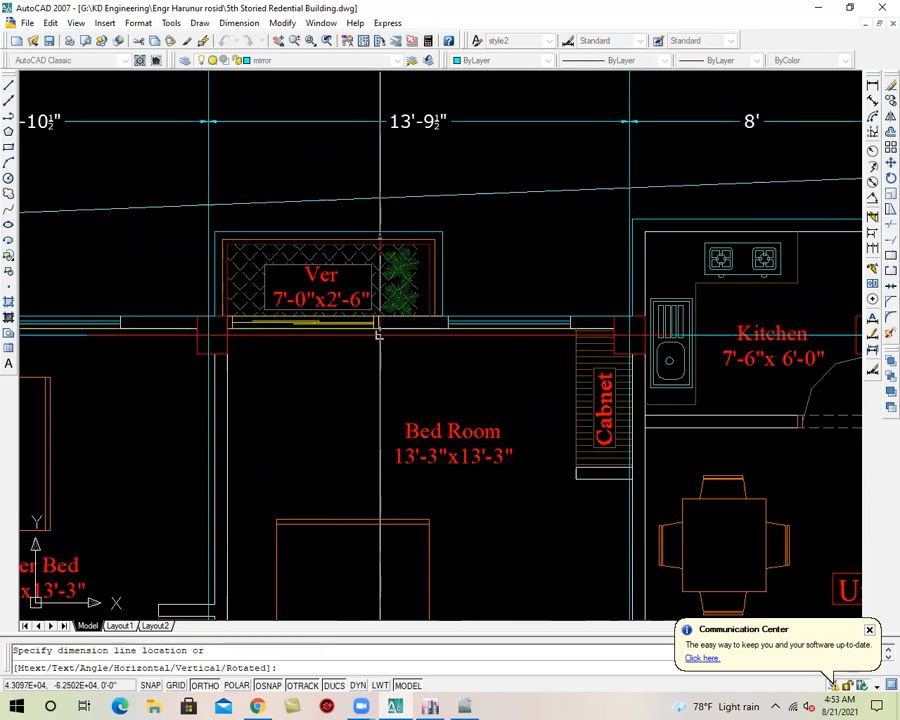
click(461, 333)
Dimension the projection of Unit C's Kitchen from its outer edge to the grid line on the East Side
mouse_move(448, 352)
middle_down()
mouse_move(369, 318)
mouse_move(261, 310)
mouse_move(214, 278)
middle_up()
scroll(369, 318, down, 2)
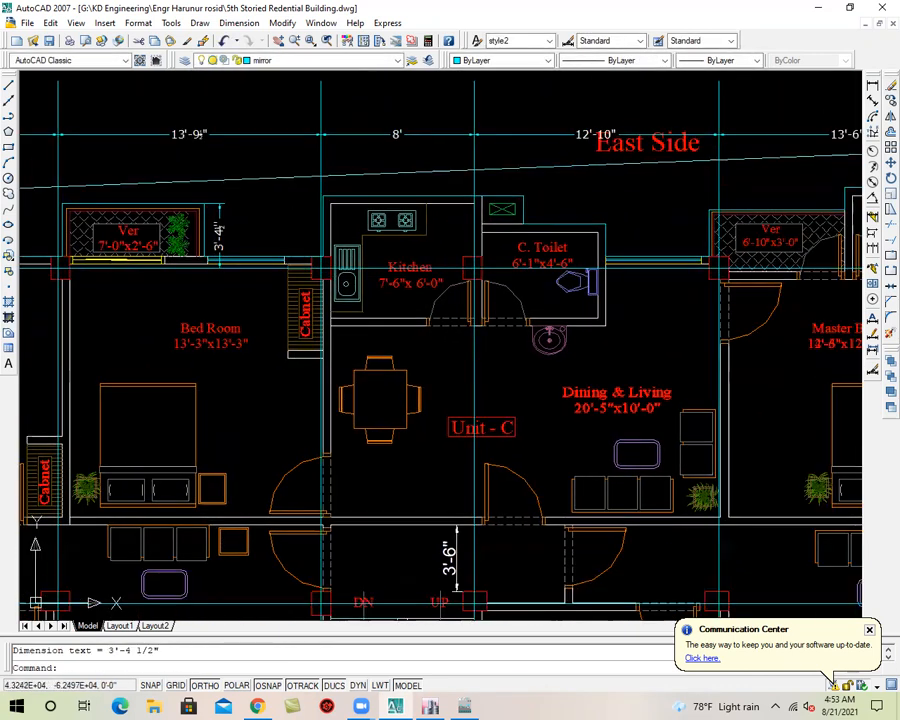
click(872, 87)
scroll(315, 278, up, 3)
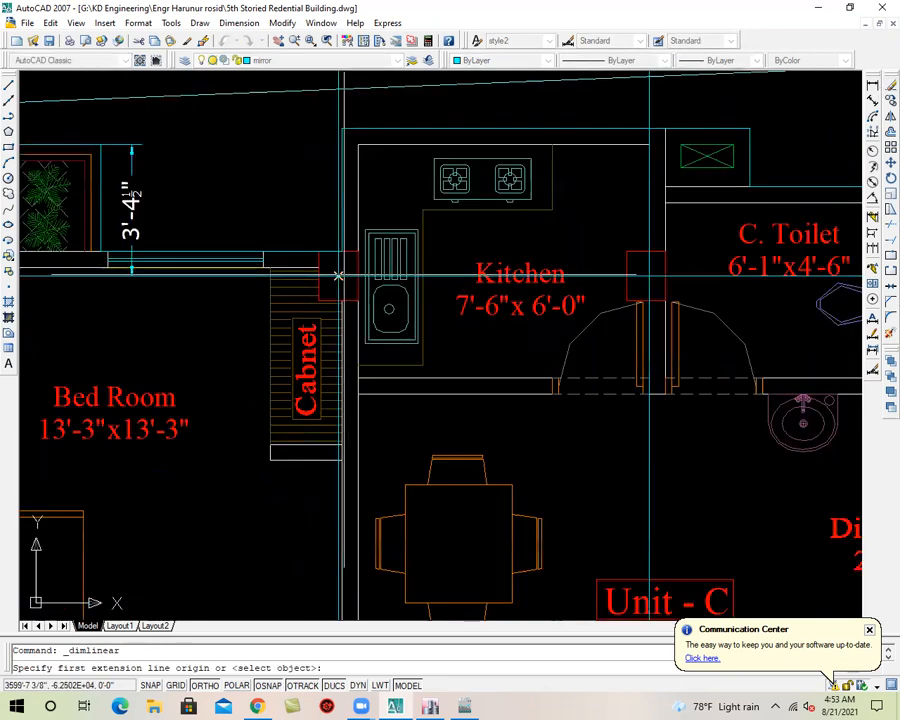
click(357, 145)
click(357, 275)
click(300, 200)
Dimension the projection of the A. Toilet above the 13'-3"x12'-2" Master Bed, from its outer edge to the grid line
scroll(344, 212, down, 2)
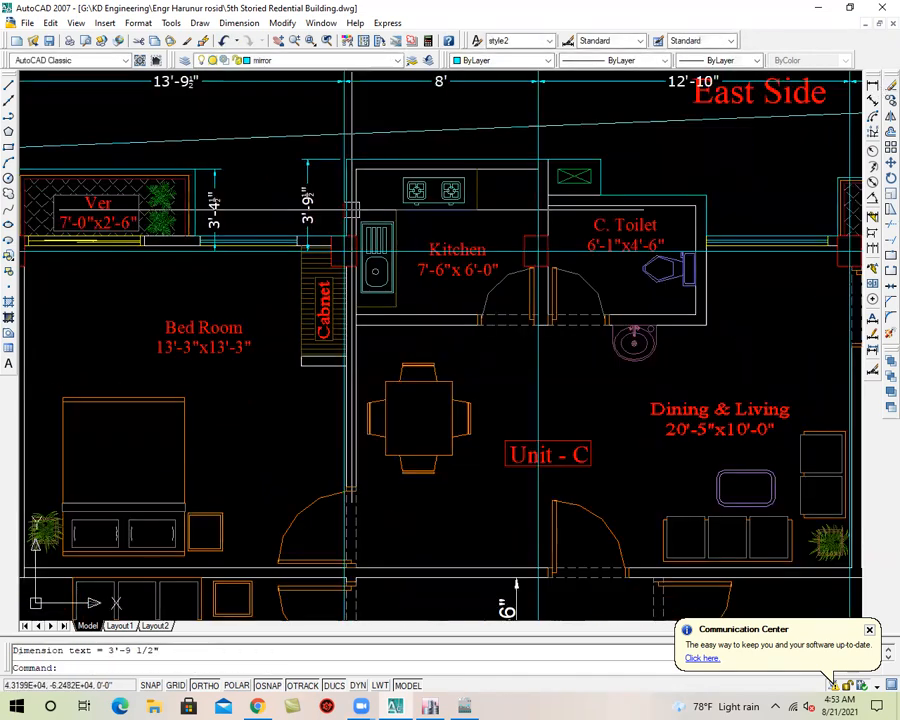
scroll(518, 288, up, 2)
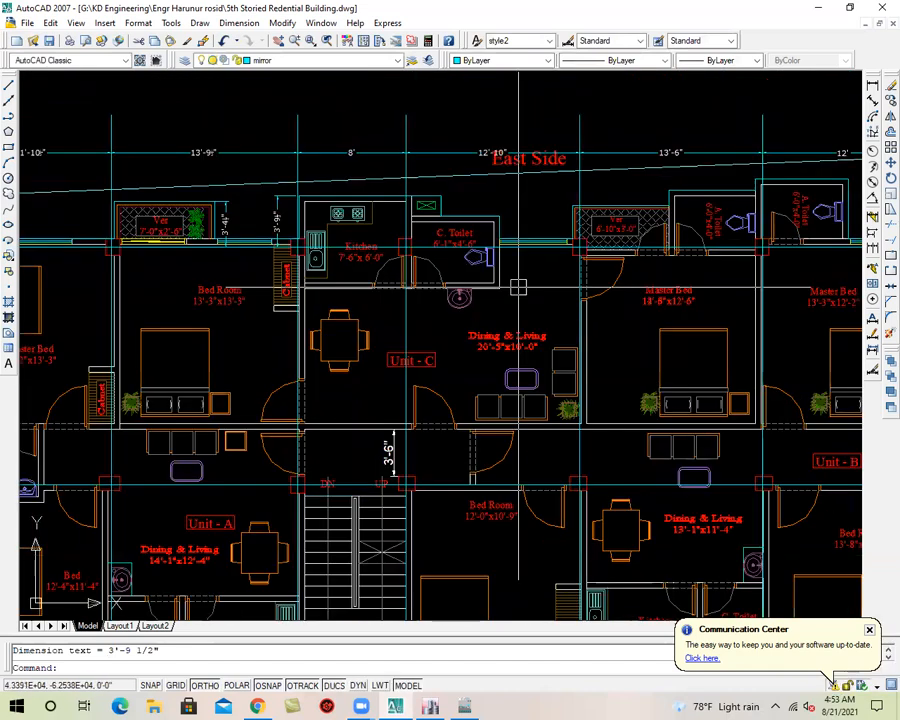
middle_drag(562, 278, 301, 248)
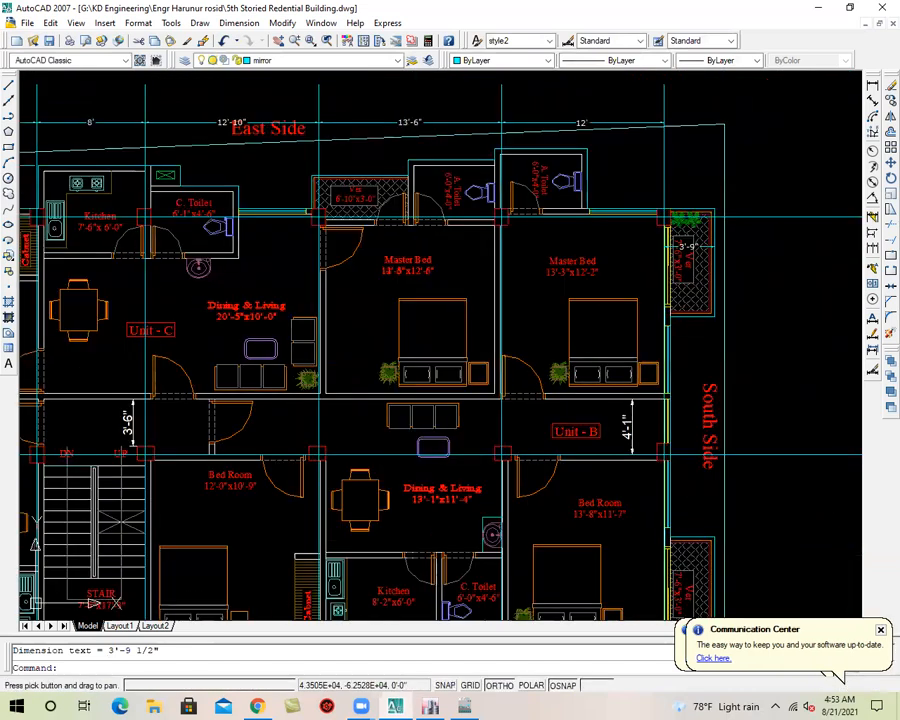
click(872, 86)
scroll(536, 205, up, 3)
click(641, 93)
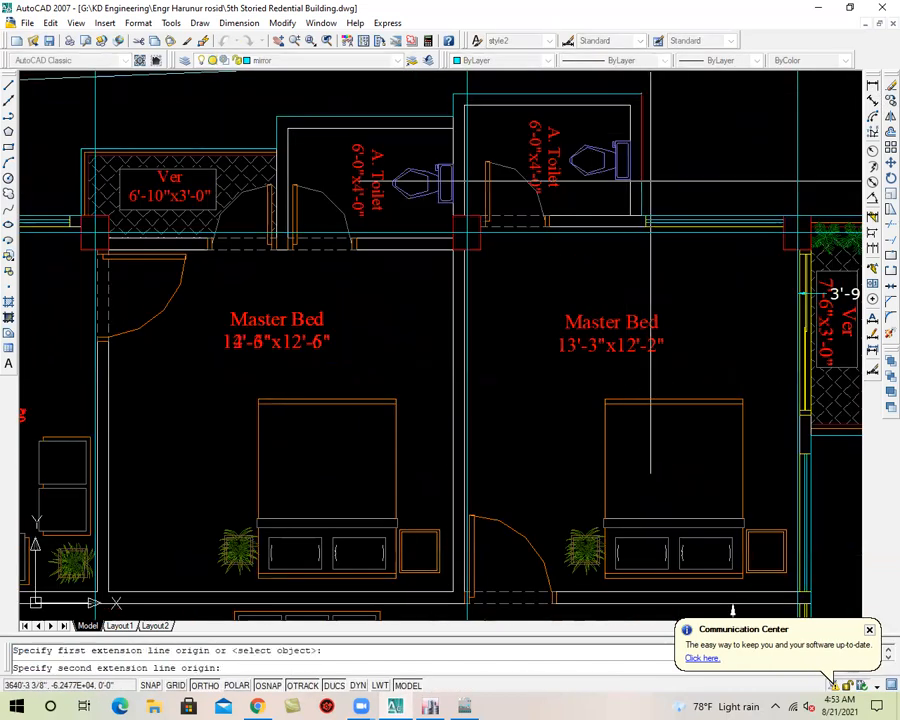
click(641, 215)
click(668, 215)
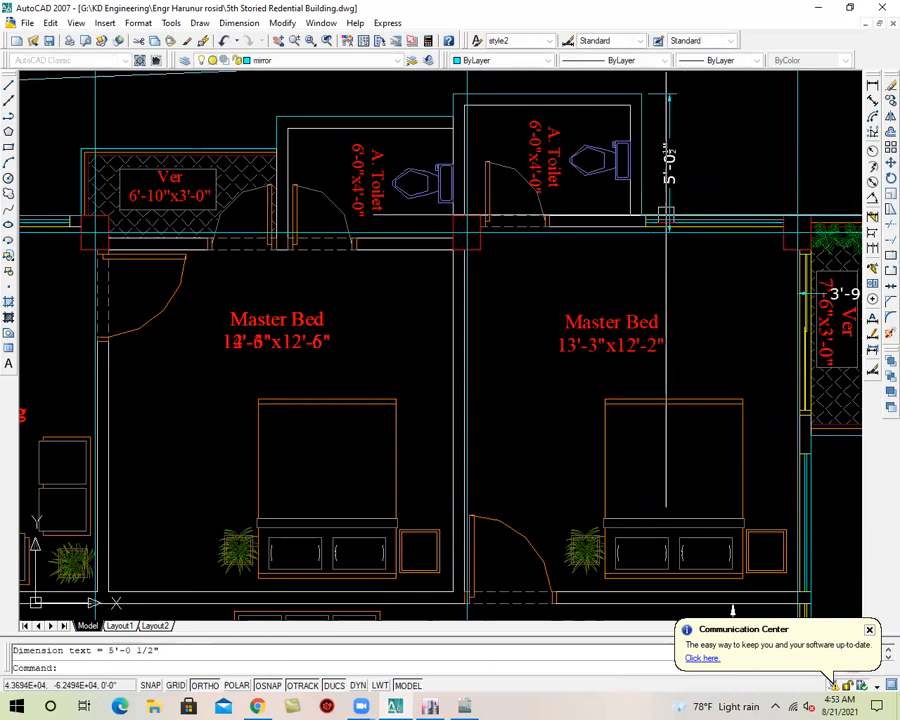
Switch back to ETABS and open the plan view of the 1ST story level
scroll(596, 194, down, 4)
scroll(664, 250, down, 2)
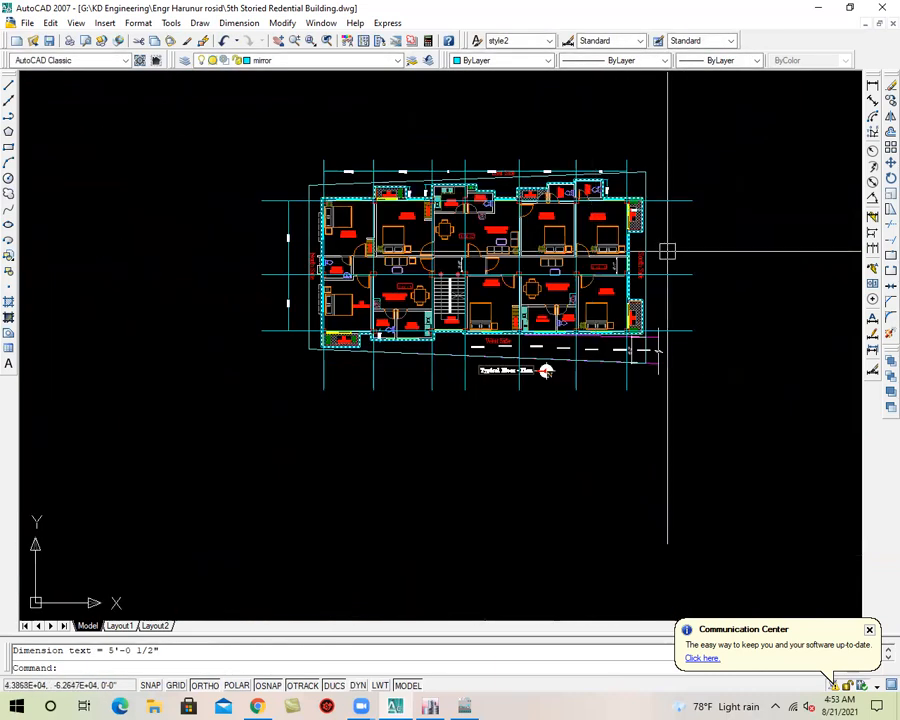
scroll(560, 170, up, 8)
scroll(596, 153, down, 2)
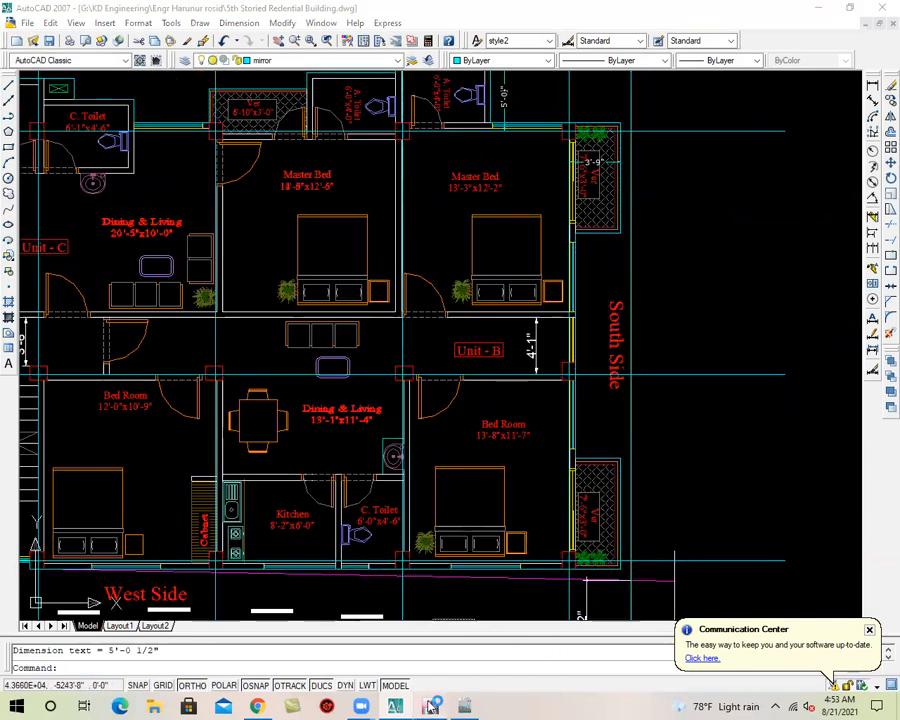
click(818, 8)
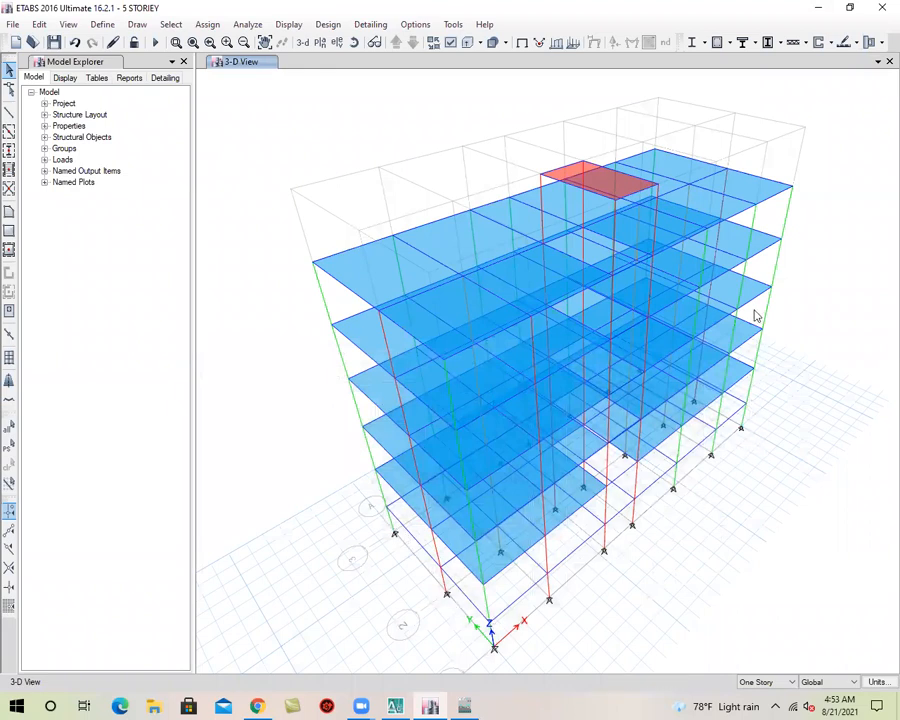
click(320, 42)
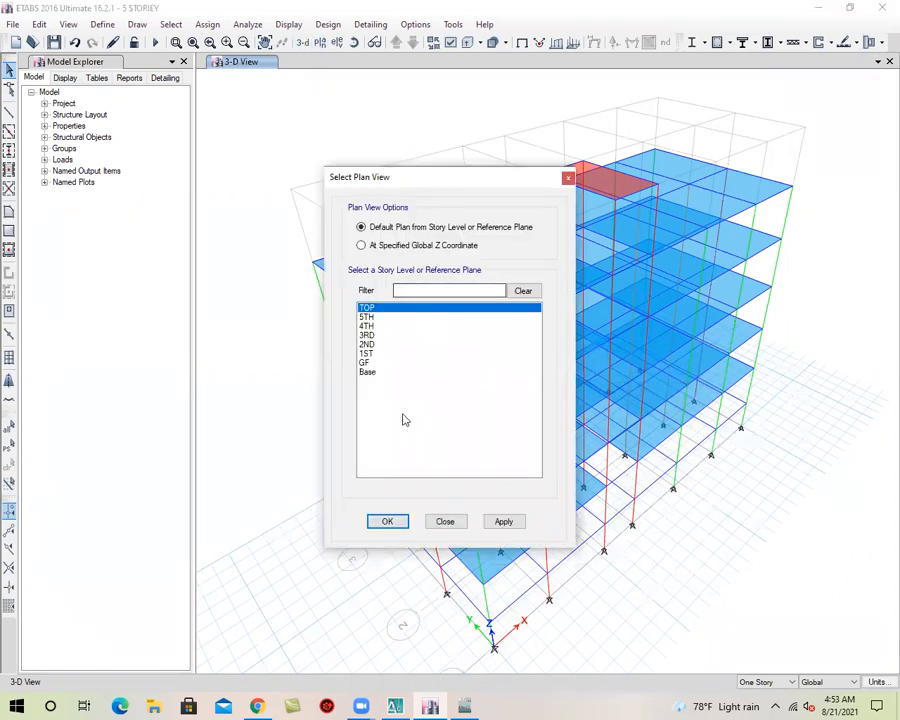
click(368, 353)
click(504, 522)
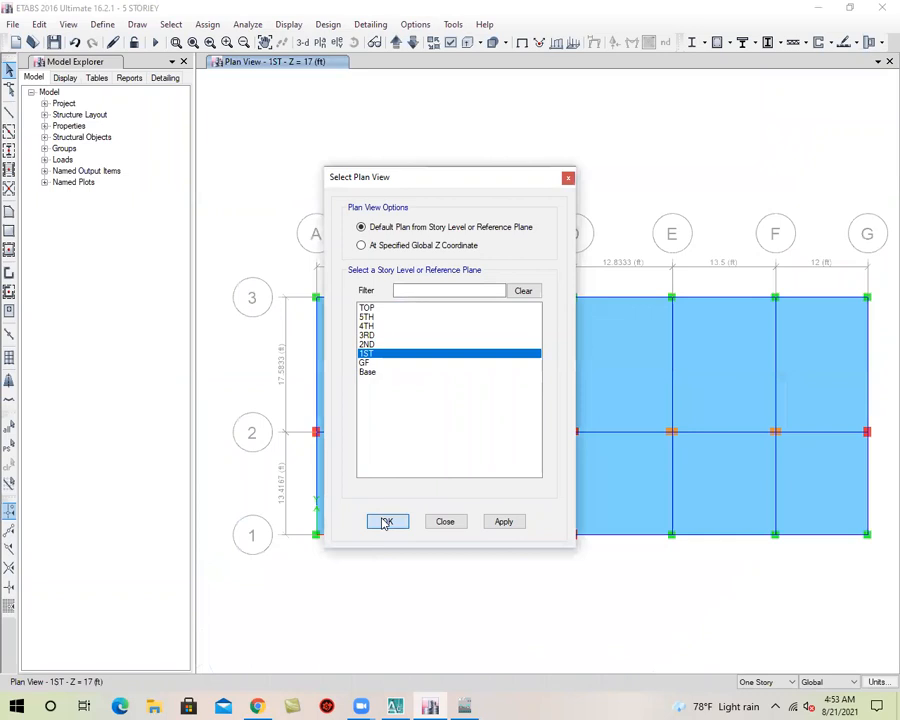
click(387, 521)
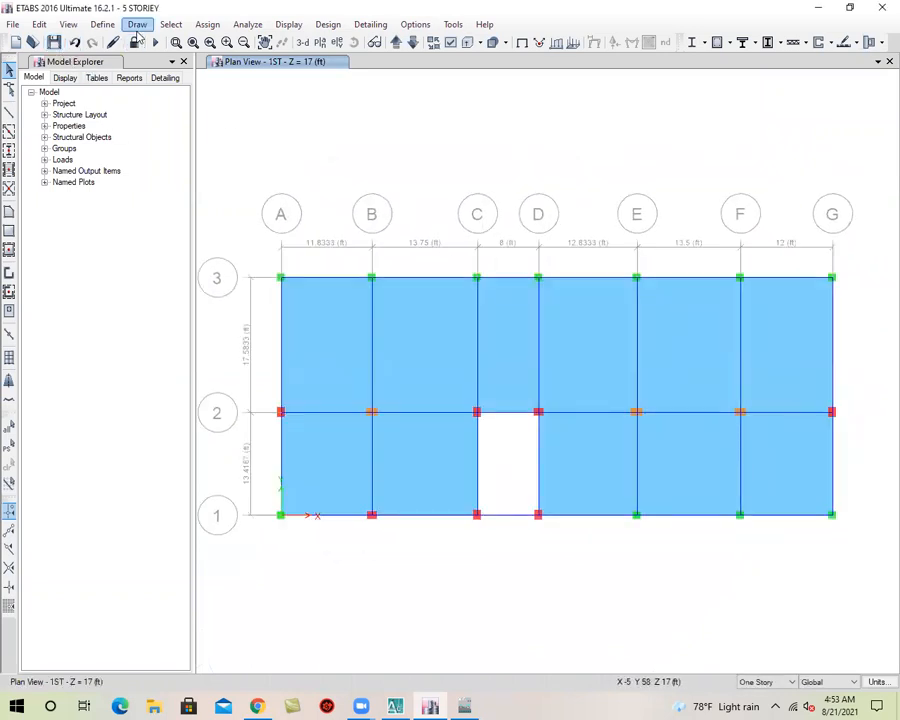
Draw a joint object from grid intersection G-3 with a plan offset X of 45 in
click(137, 27)
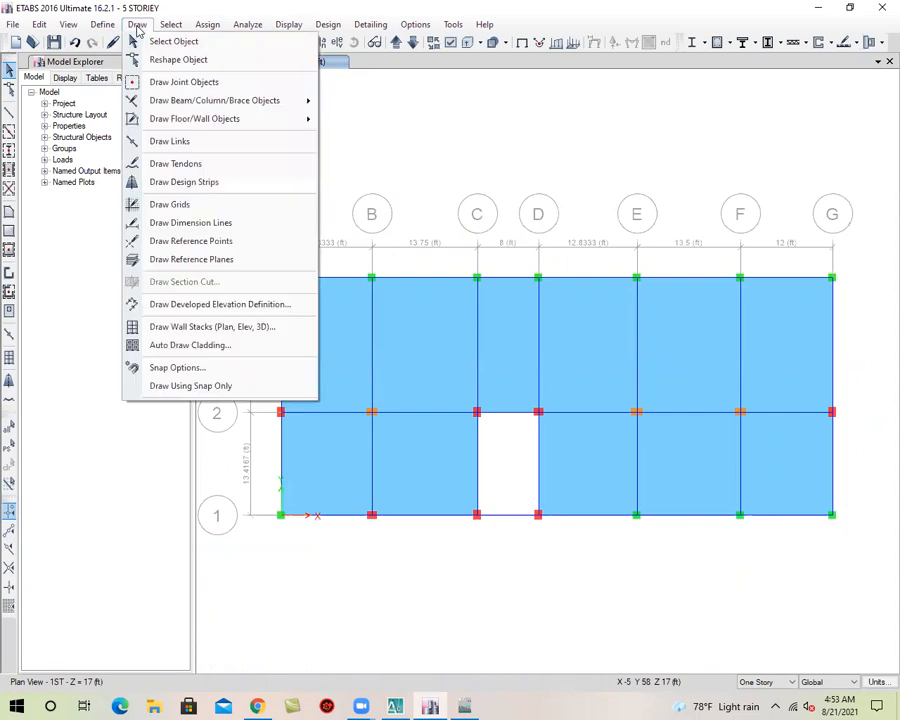
click(183, 84)
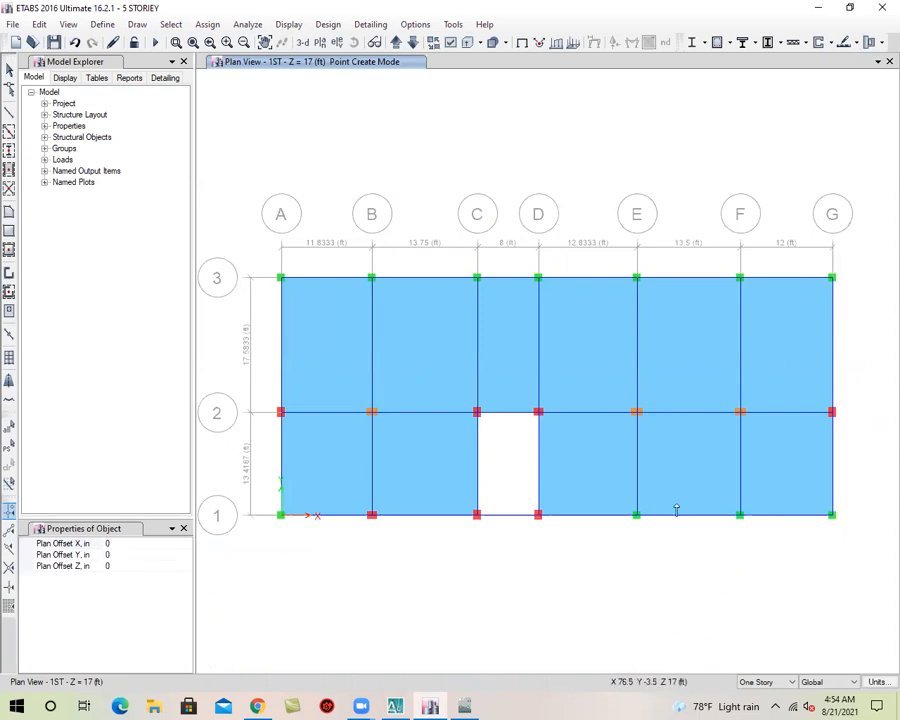
click(126, 543)
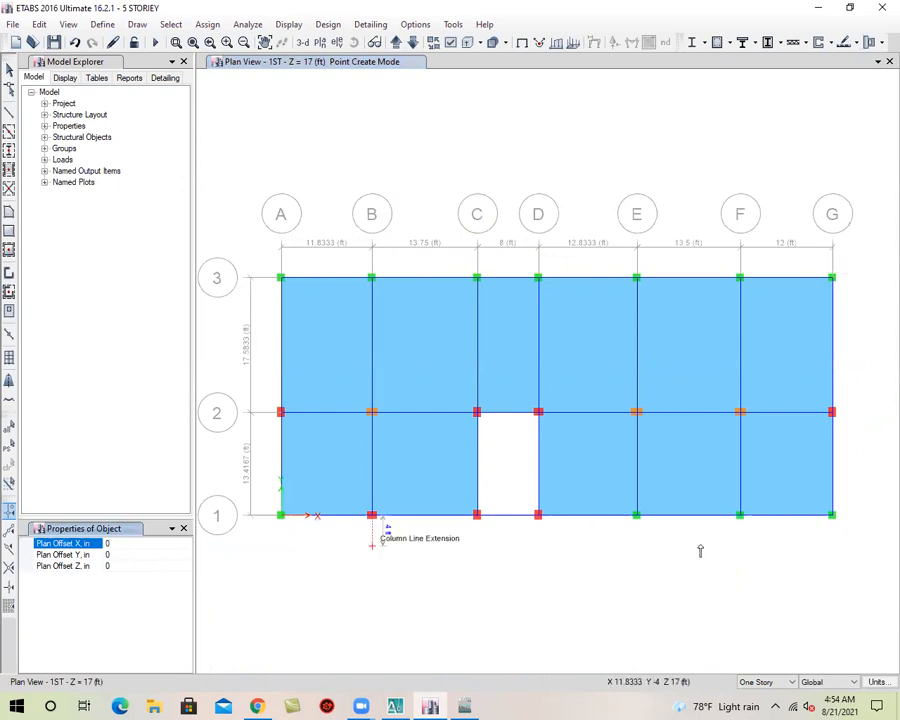
click(127, 553)
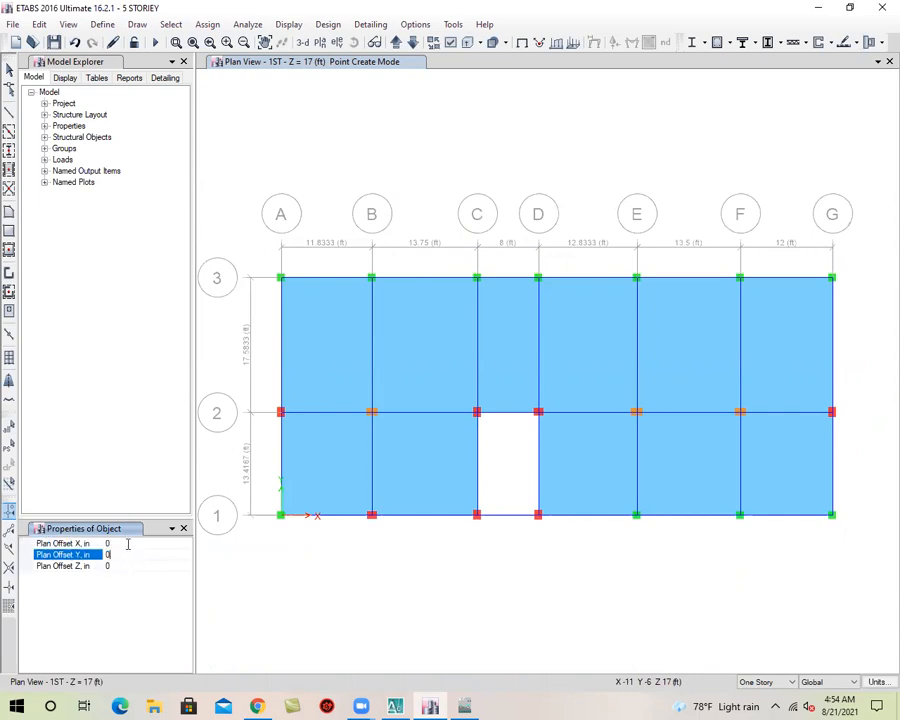
click(127, 544)
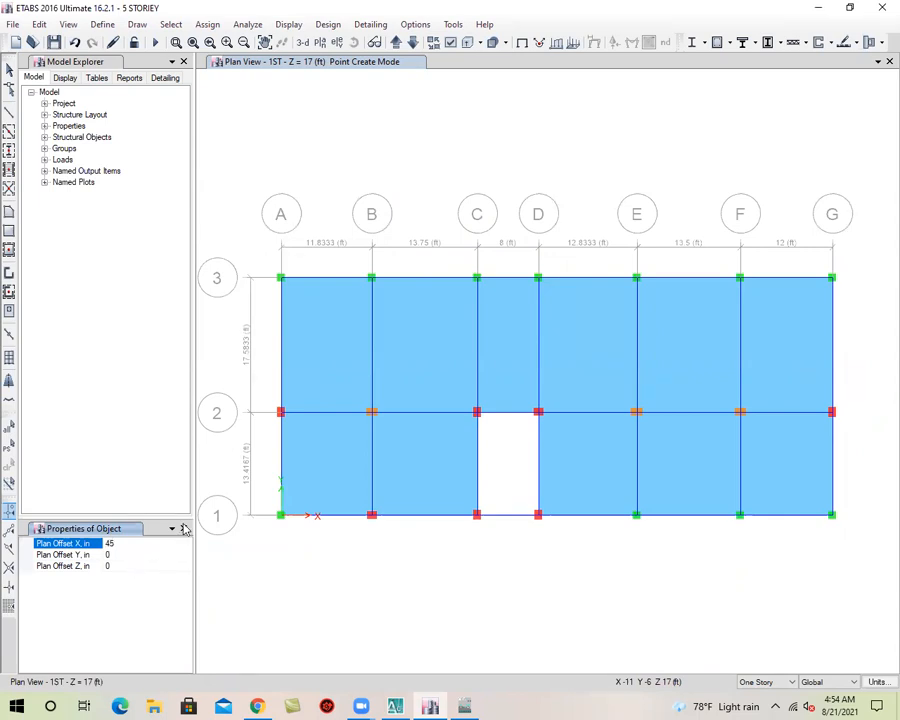
click(150, 555)
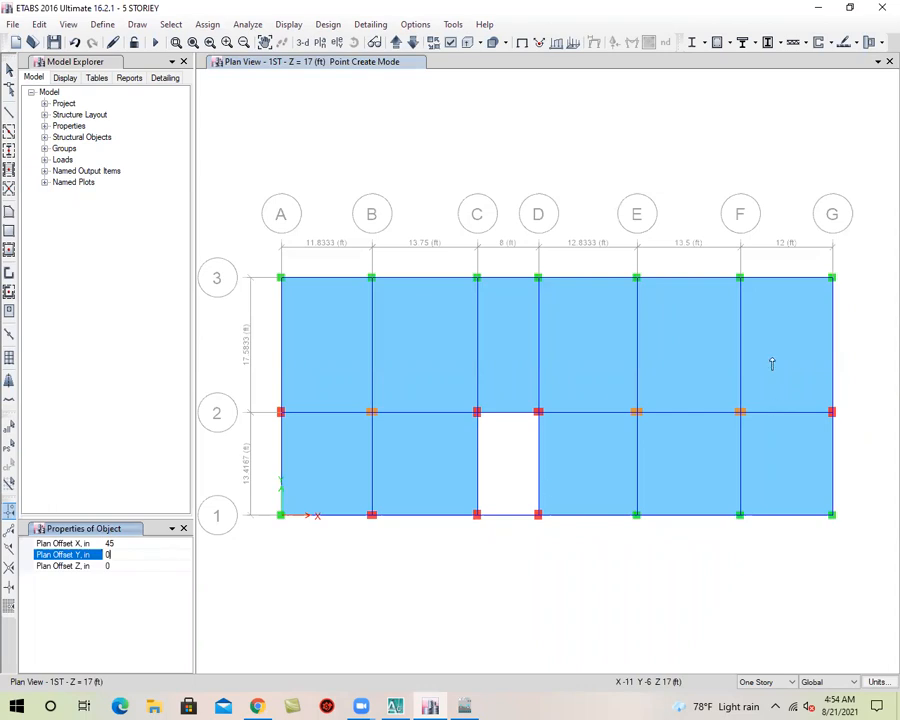
click(832, 280)
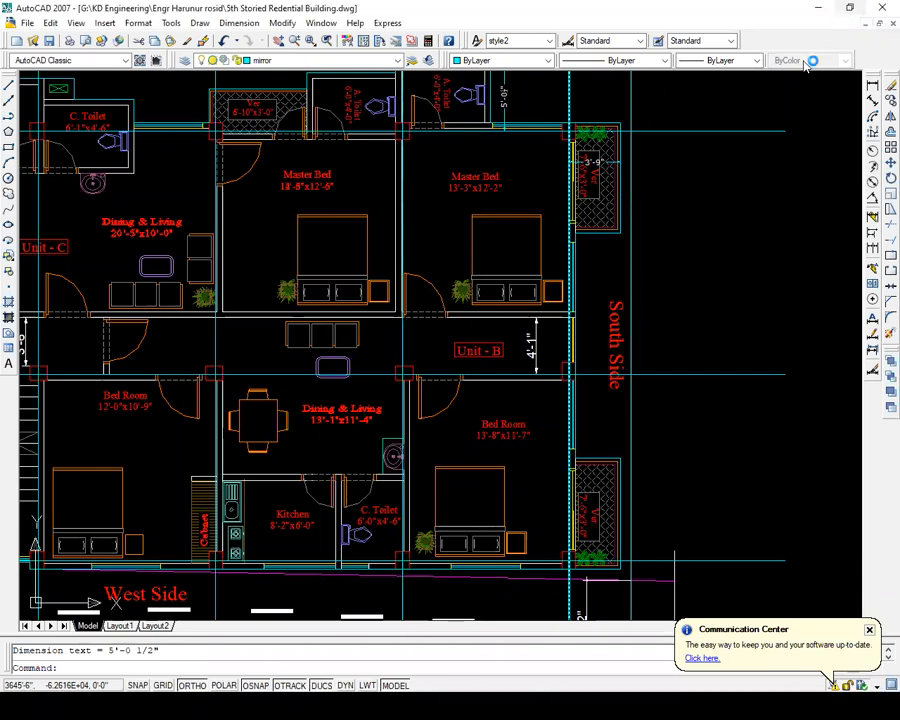
Return from AutoCAD to ETABS and draw a second joint from grid line G, 7.5 ft from grid 3, keeping the 45 in X offset
click(818, 7)
scroll(782, 294, up, 4)
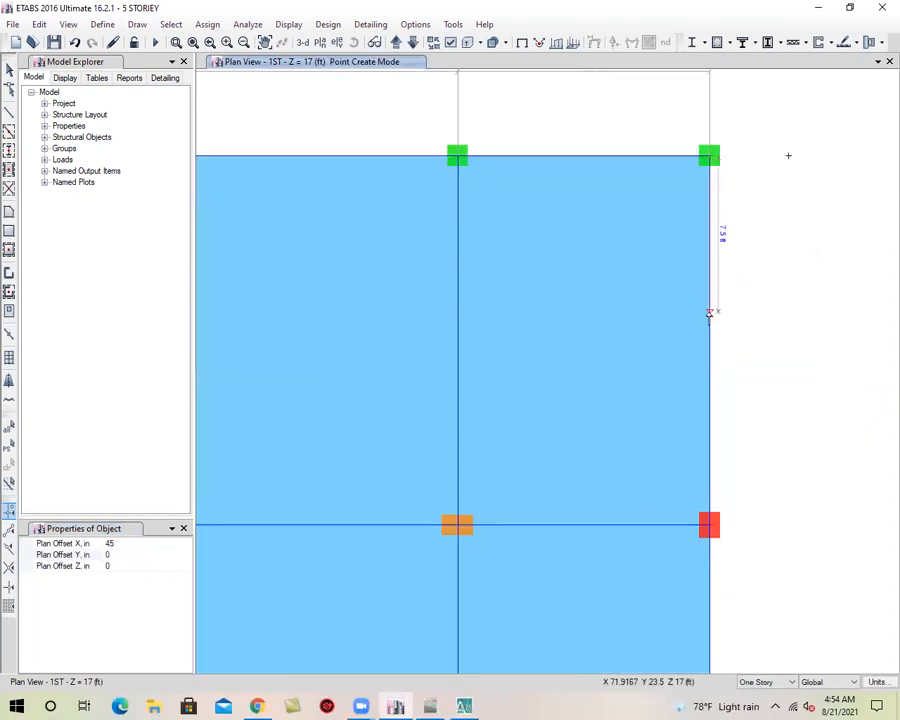
click(709, 313)
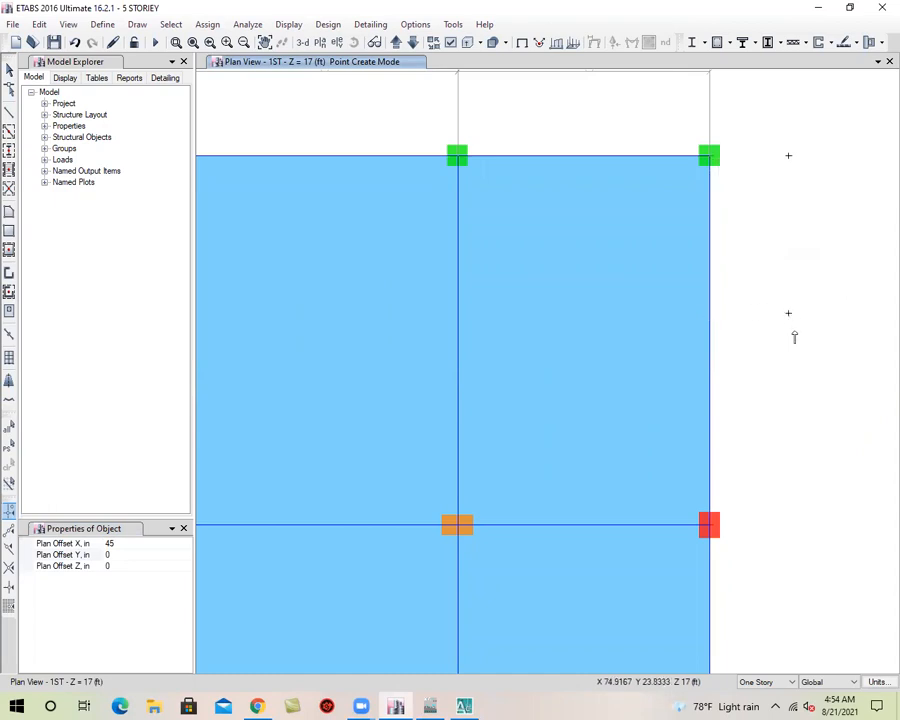
Draw two more joints with the 45 in X offset, one from grid intersection G-1 and one from grid line G between grids 1 and 2
middle_drag(741, 403, 690, 223)
scroll(690, 223, down, 4)
scroll(713, 342, up, 4)
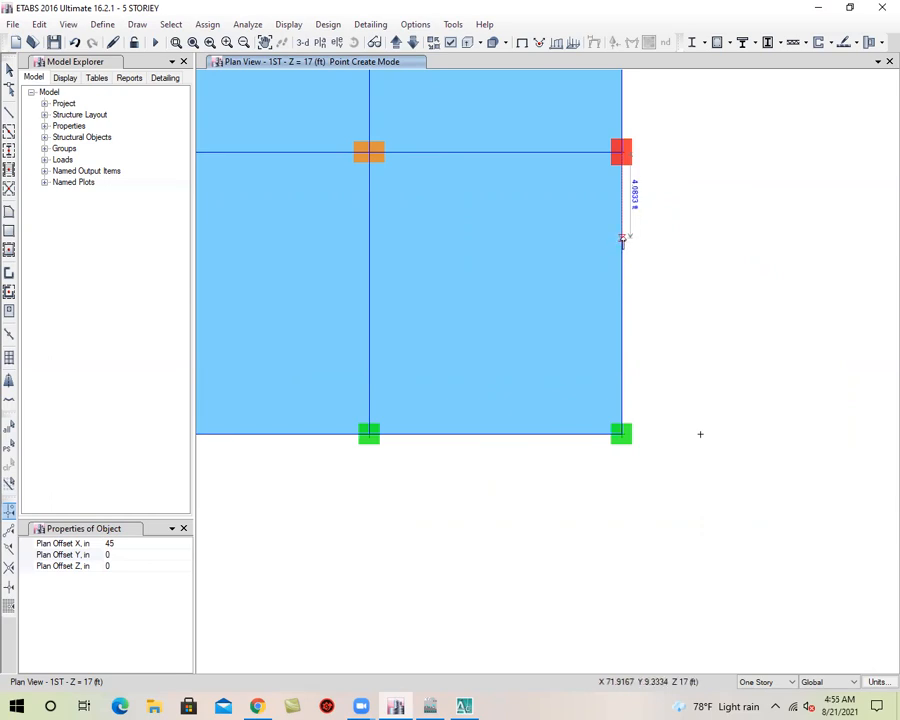
scroll(670, 262, down, 2)
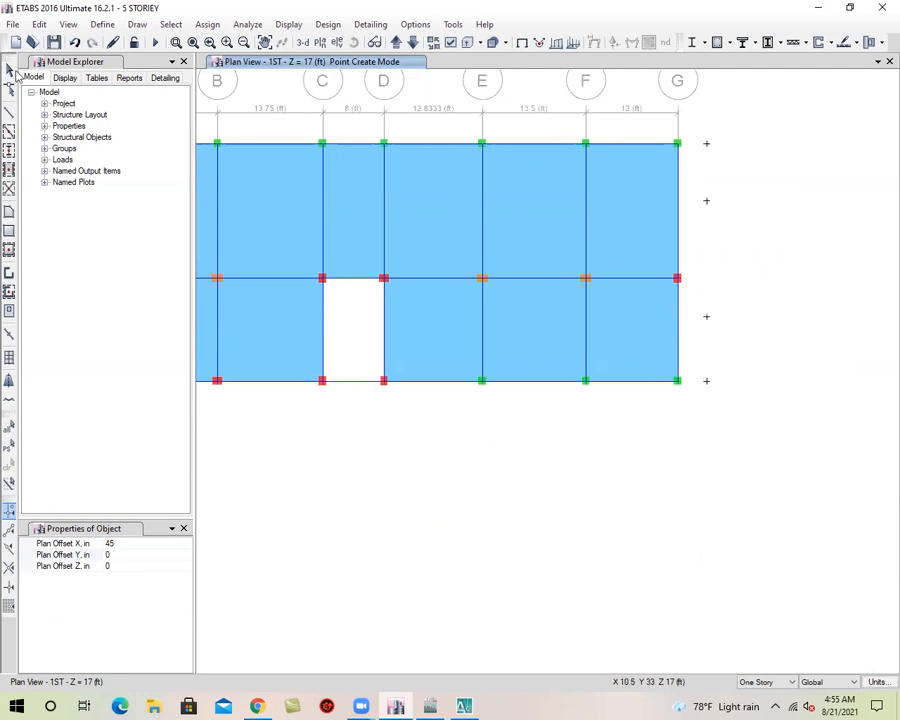
middle_drag(533, 354, 689, 386)
key(Escape)
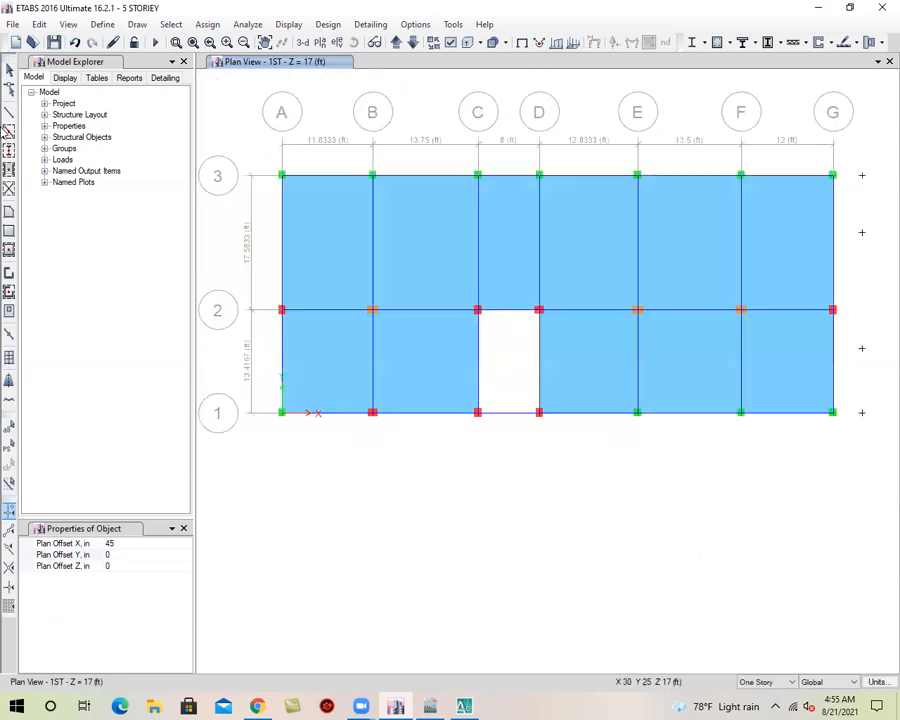
Try a rectangular STAIR-7 floor from the lower offset joint to grid intersection G-3 and undo it
click(9, 237)
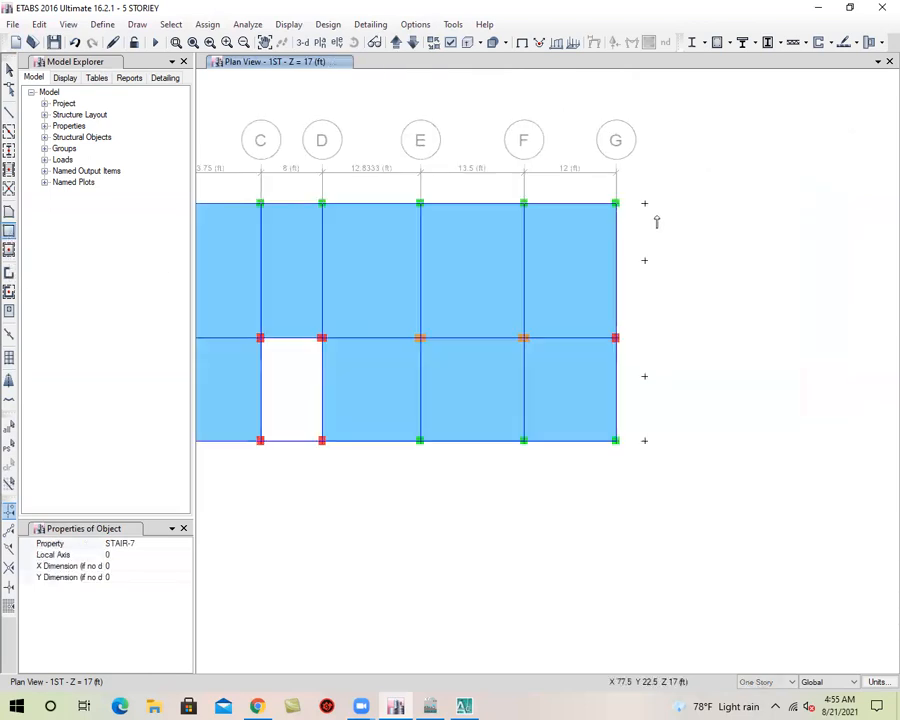
scroll(655, 220, up, 3)
click(623, 321)
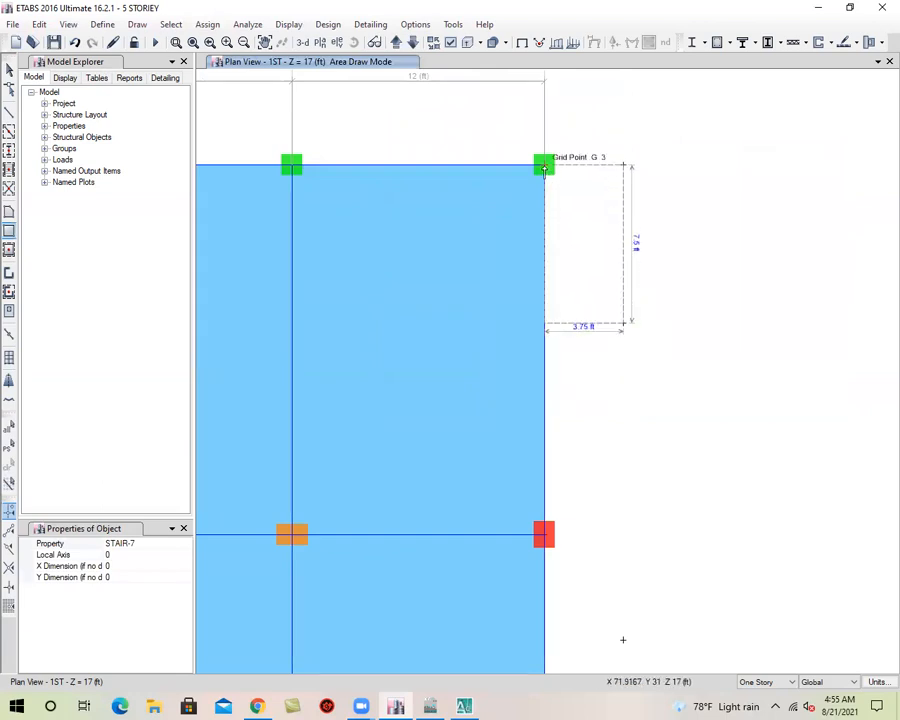
click(544, 167)
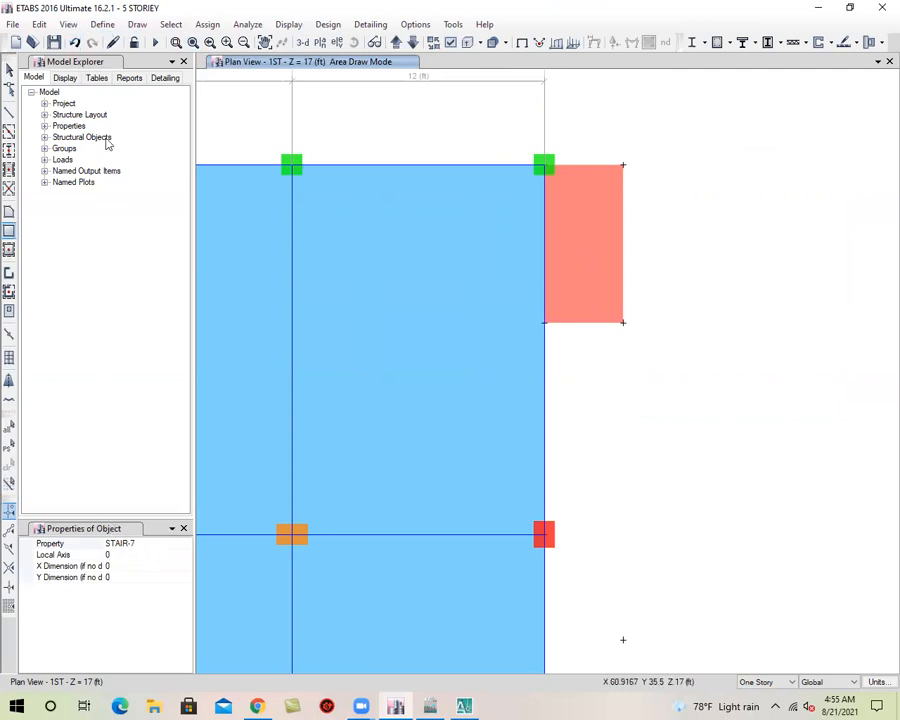
click(75, 43)
Set the floor property to Slab-5 and draw a rectangular slab between the two upper offset joints and grid line G at G-3
click(172, 545)
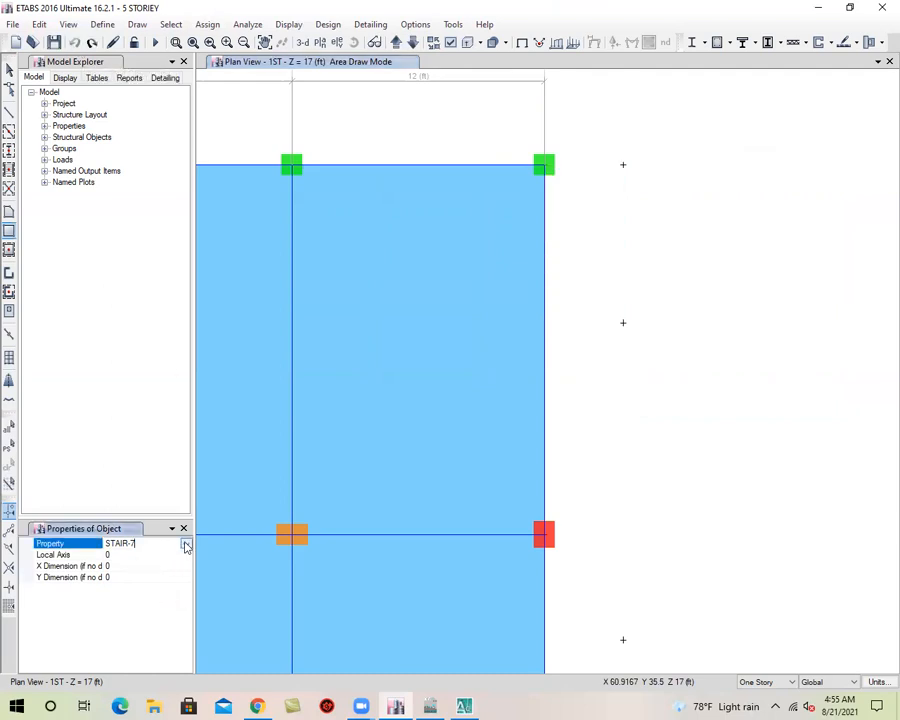
click(185, 545)
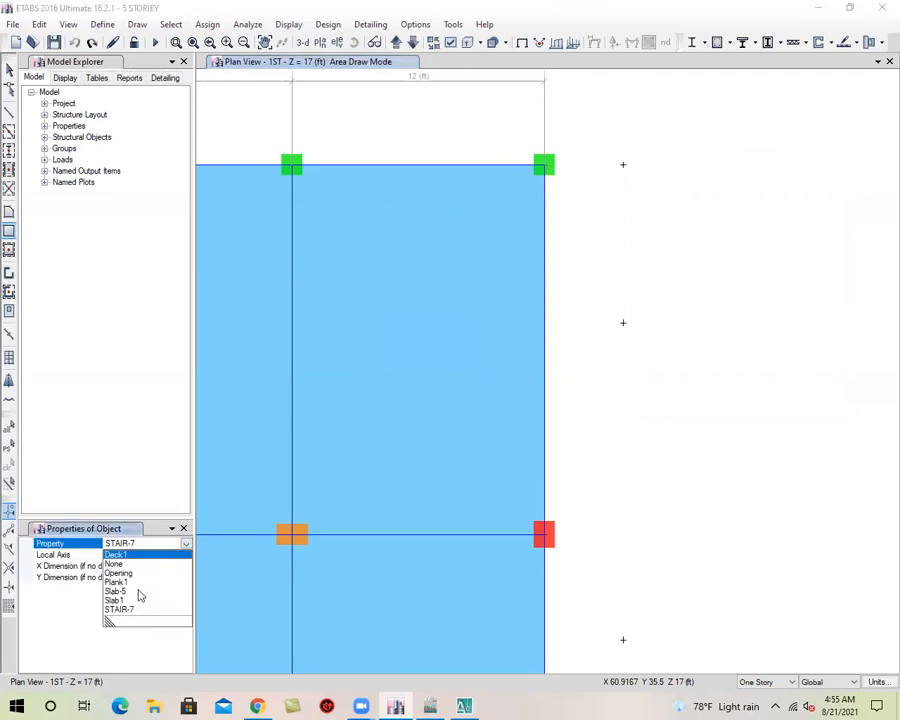
click(139, 592)
key(Escape)
drag(661, 327, 586, 166)
Draw a rectangular slab from the offset joint between grids 1 and 2 to grid line G at G-1
scroll(649, 368, down, 3)
scroll(639, 452, up, 3)
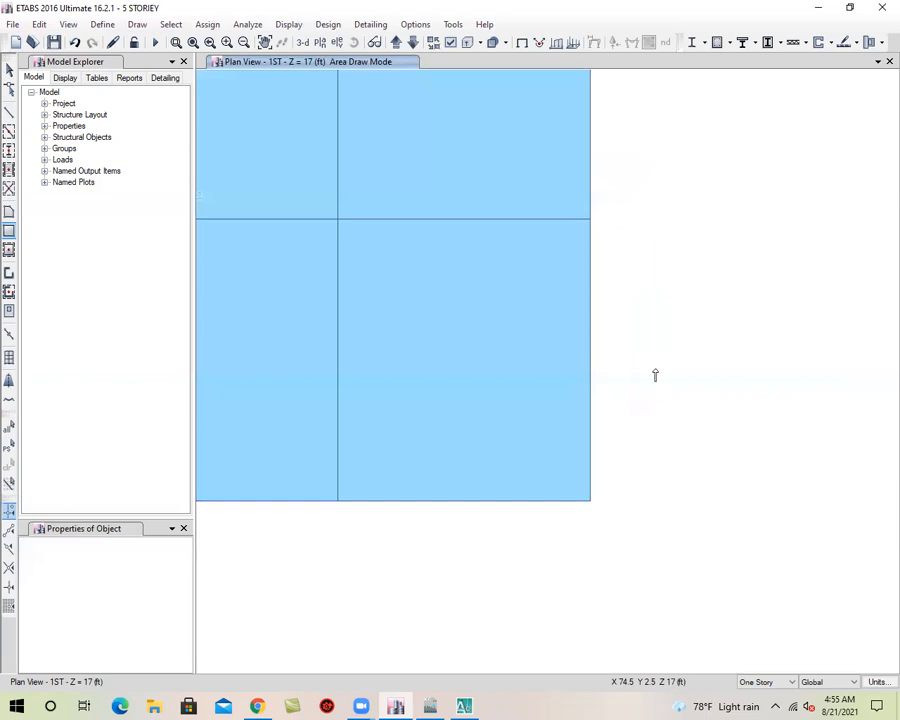
drag(669, 324, 589, 499)
scroll(549, 527, down, 3)
mouse_move(549, 527)
middle_down()
mouse_move(615, 533)
mouse_move(607, 531)
middle_up()
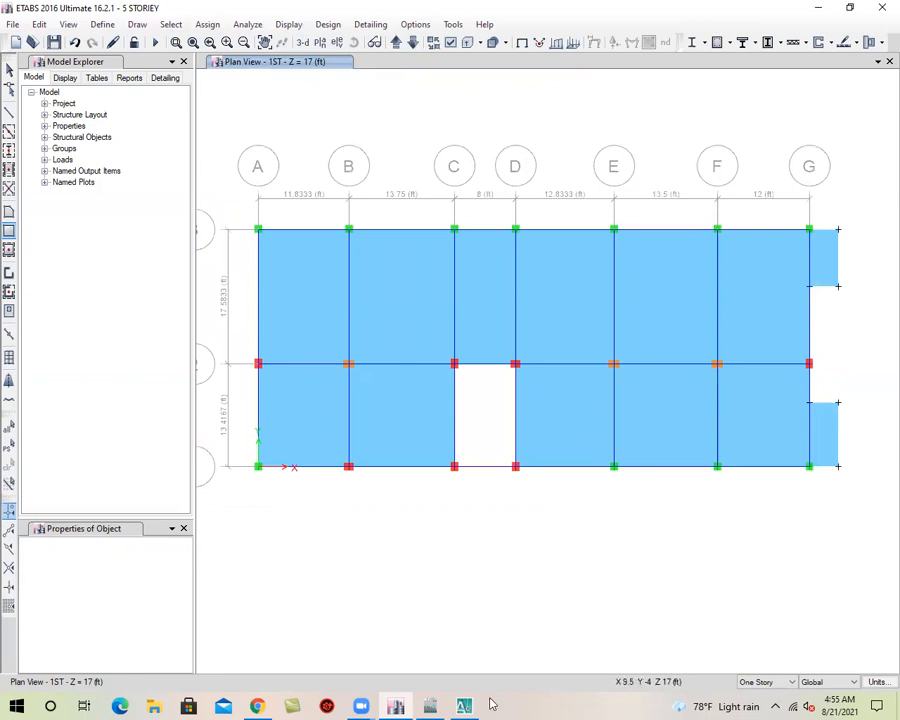
Switch to AutoCAD and examine the west side projections of the 9'-1"x2'-8" veranda, the C. Toilet and the Kitchen
click(465, 706)
middle_drag(402, 440, 708, 266)
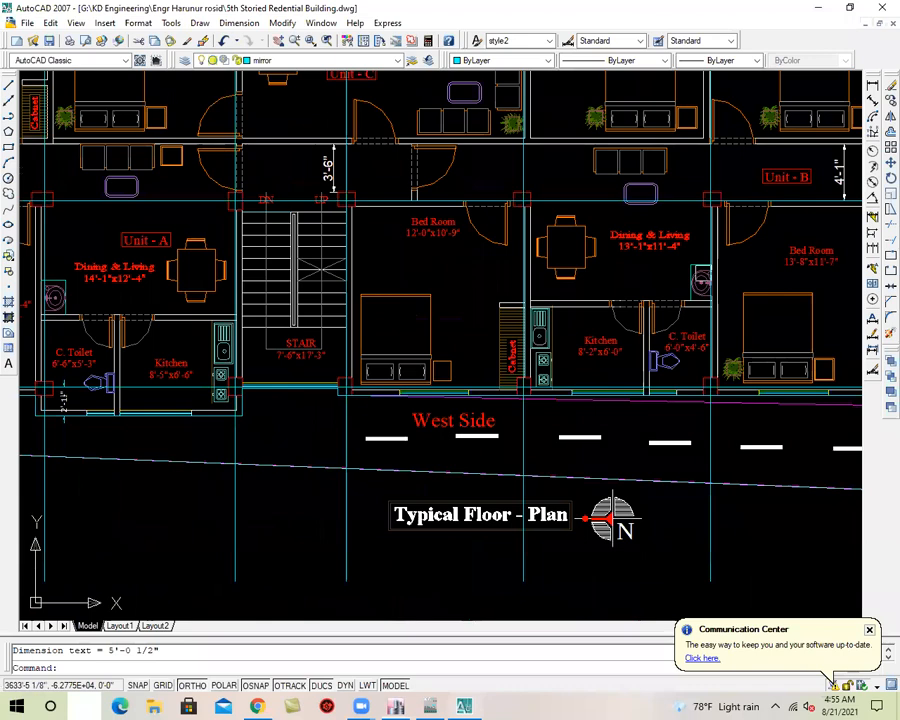
scroll(464, 360, down, 2)
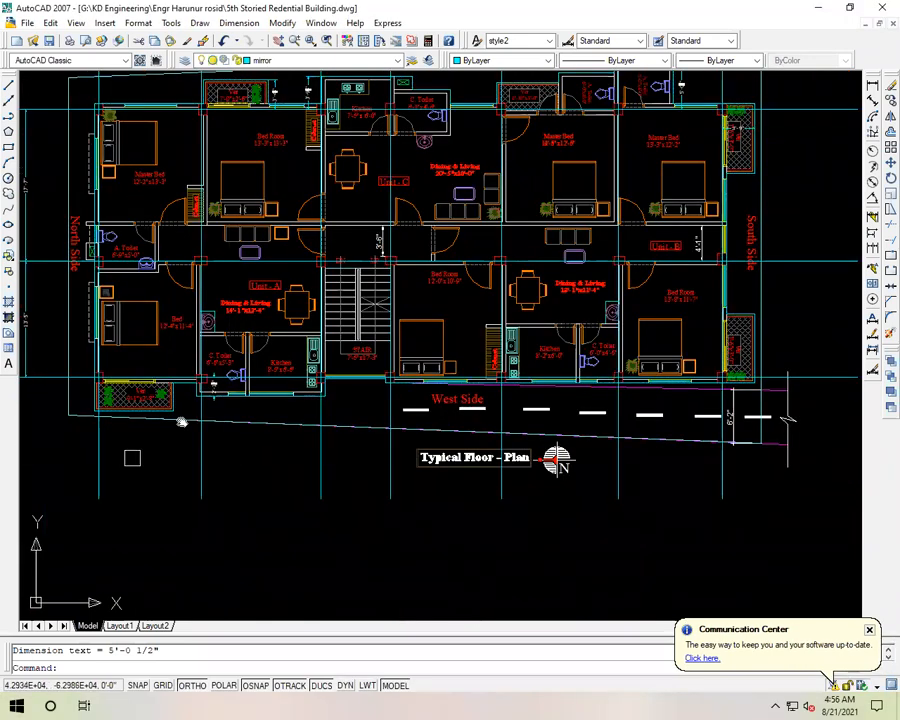
scroll(180, 420, up, 6)
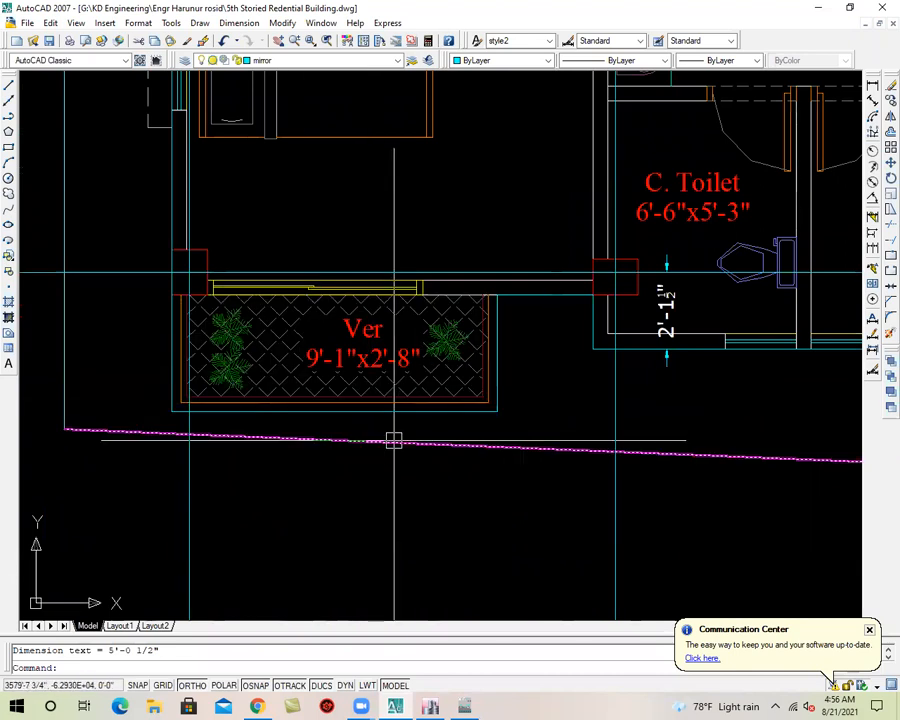
middle_drag(394, 440, 125, 468)
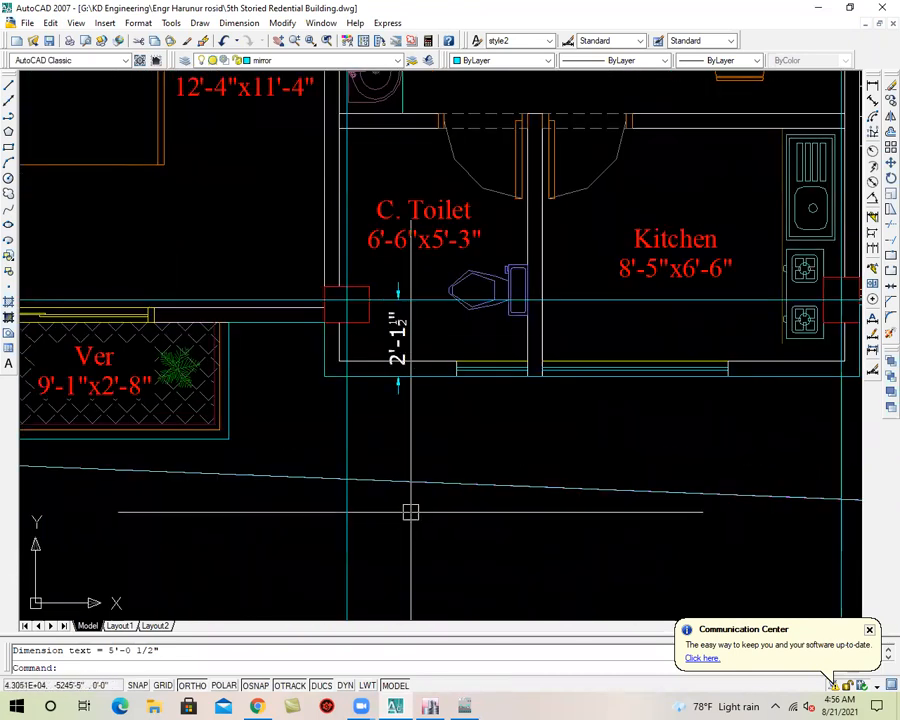
scroll(410, 510, down, 3)
scroll(610, 388, up, 2)
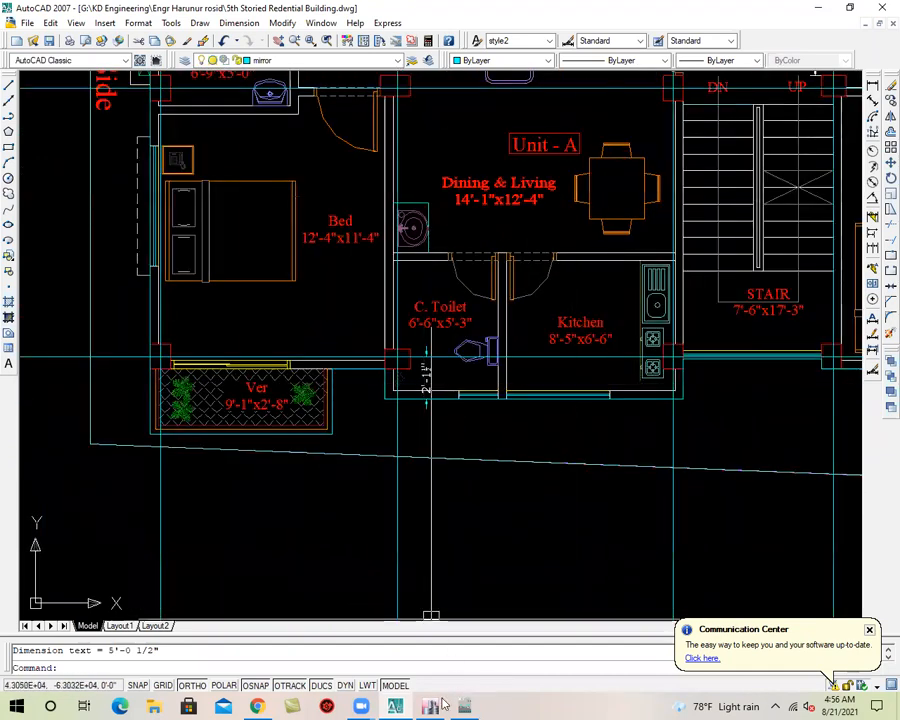
Return to ETABS, save the model and draw joints with a plan offset Y of -36 in from A-1 and from grid line 1 just before B
click(818, 7)
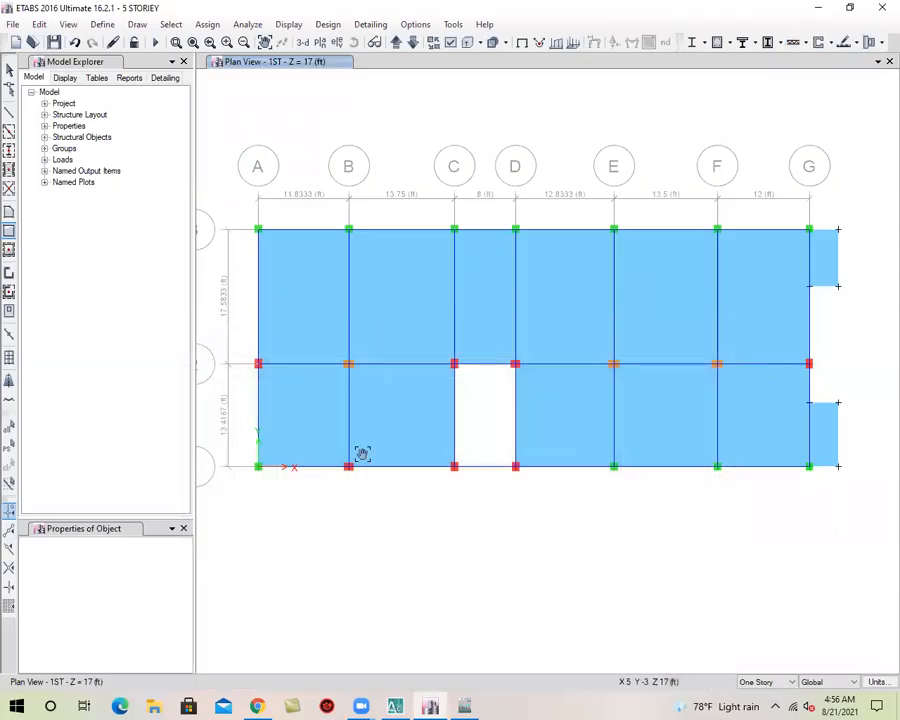
click(54, 42)
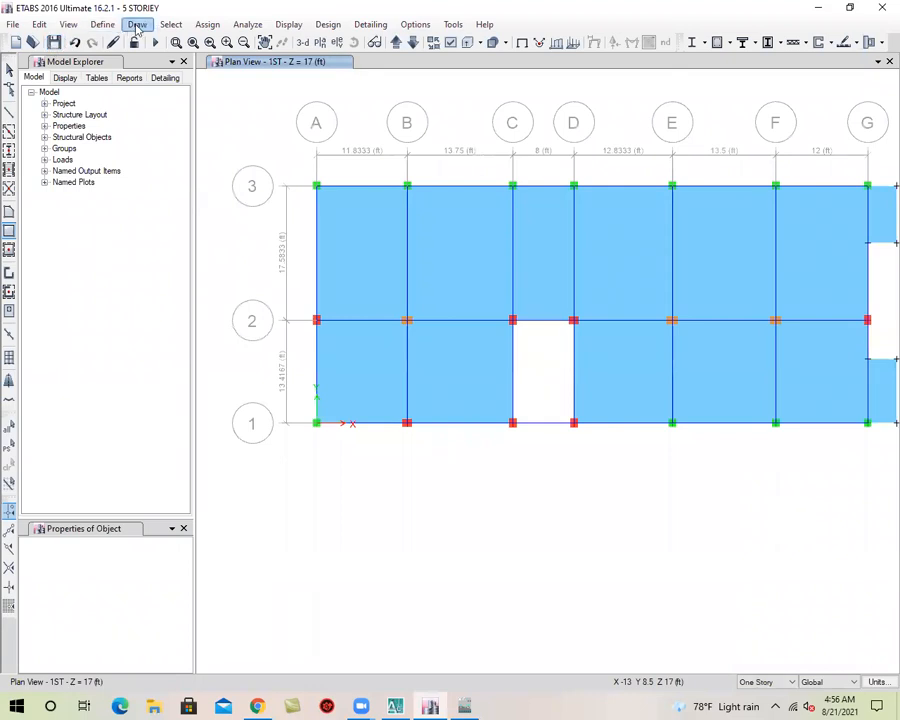
click(137, 24)
click(153, 84)
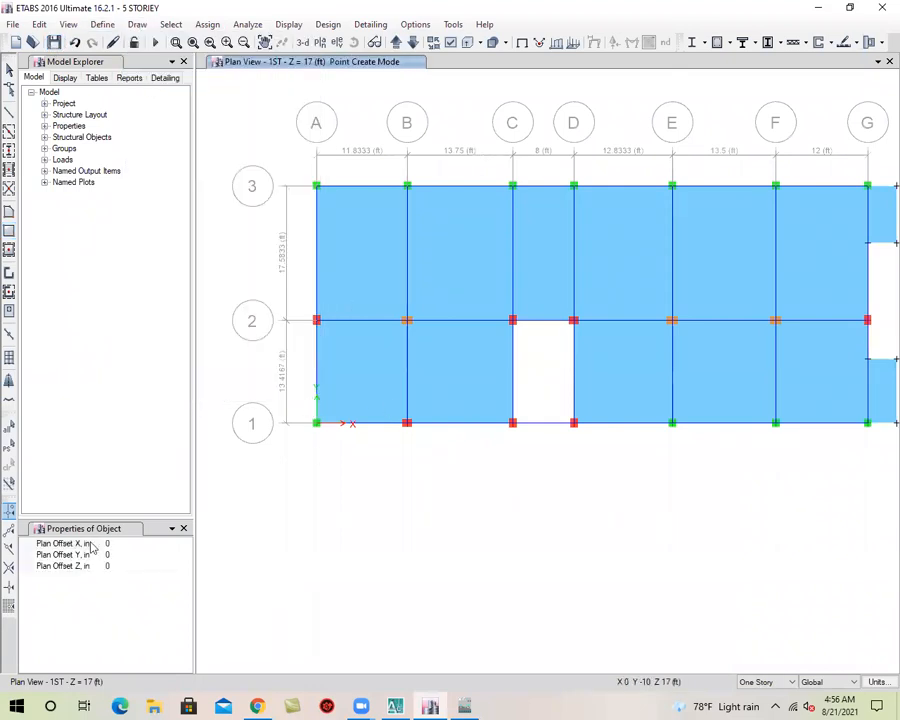
click(138, 556)
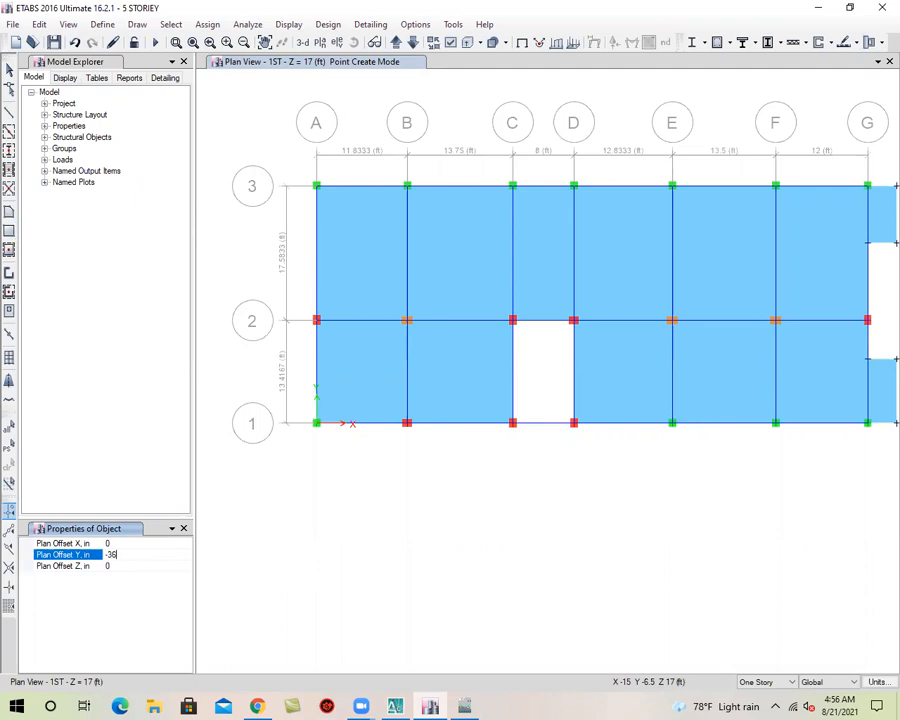
scroll(337, 438, up, 3)
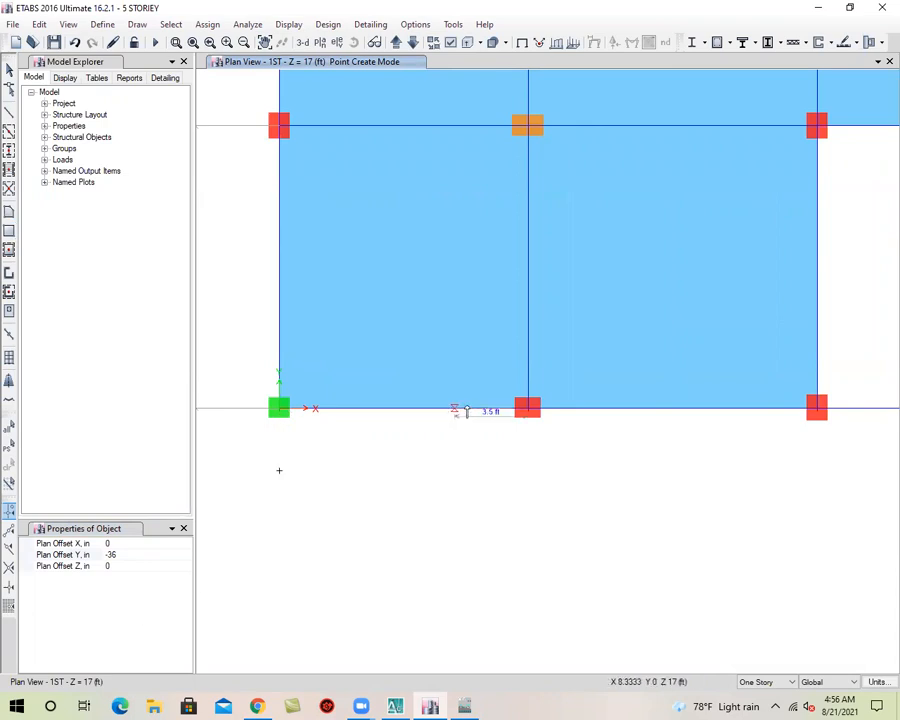
click(464, 410)
middle_drag(506, 460, 412, 443)
key(Escape)
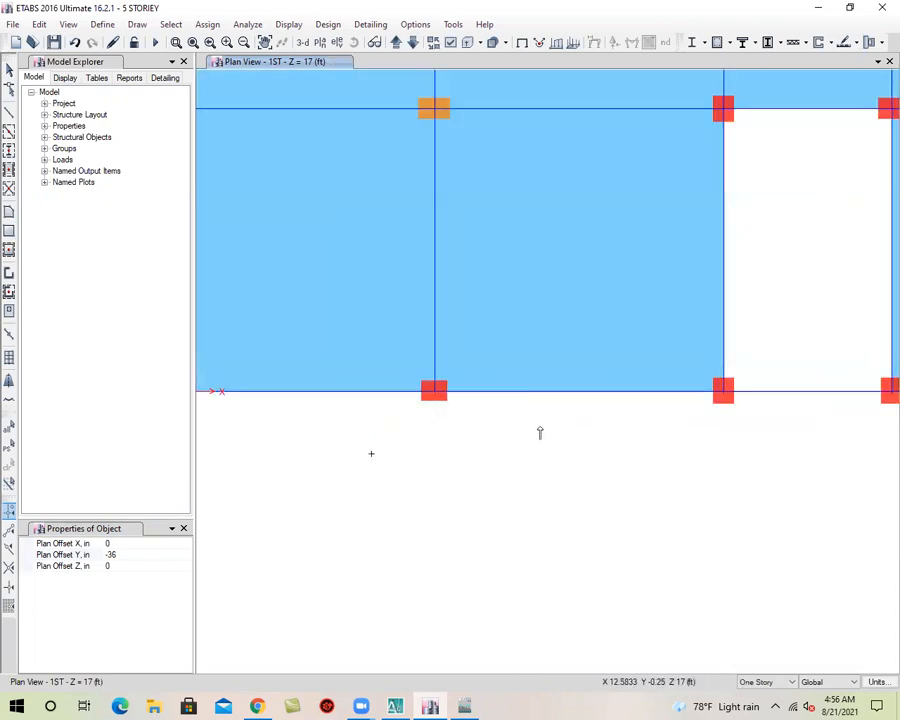
Set the plan offset Y to -24 in and draw joints from grid intersections B-1 and C-1
click(142, 553)
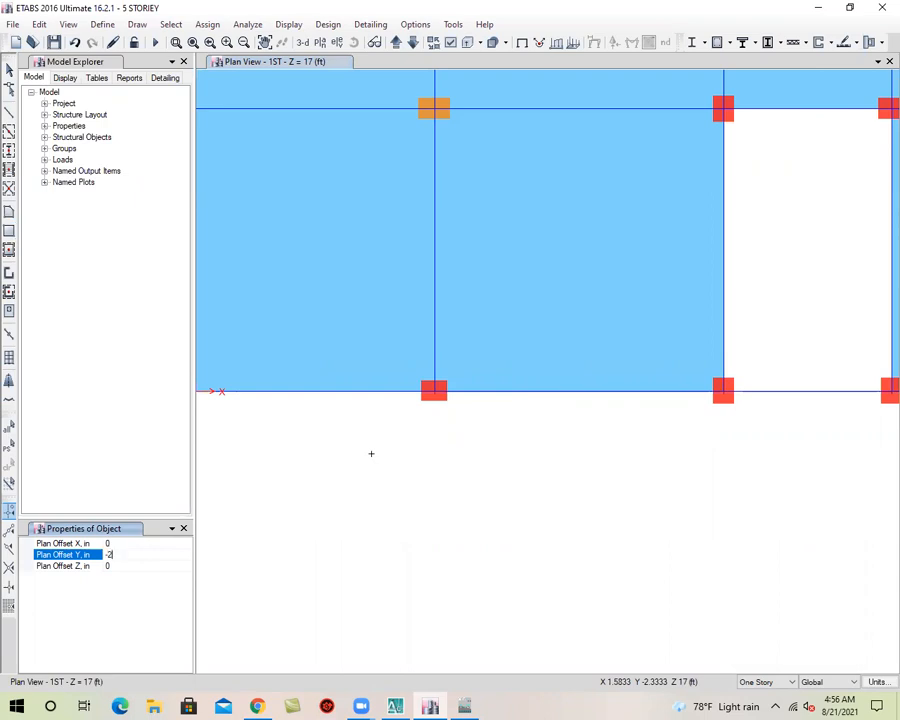
click(434, 391)
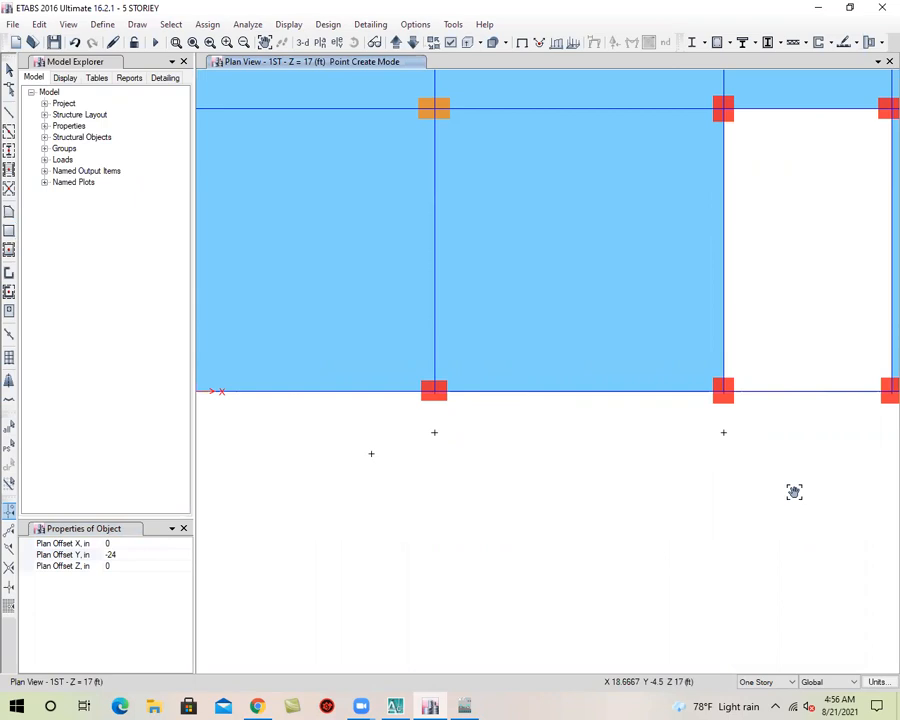
middle_drag(585, 494, 794, 492)
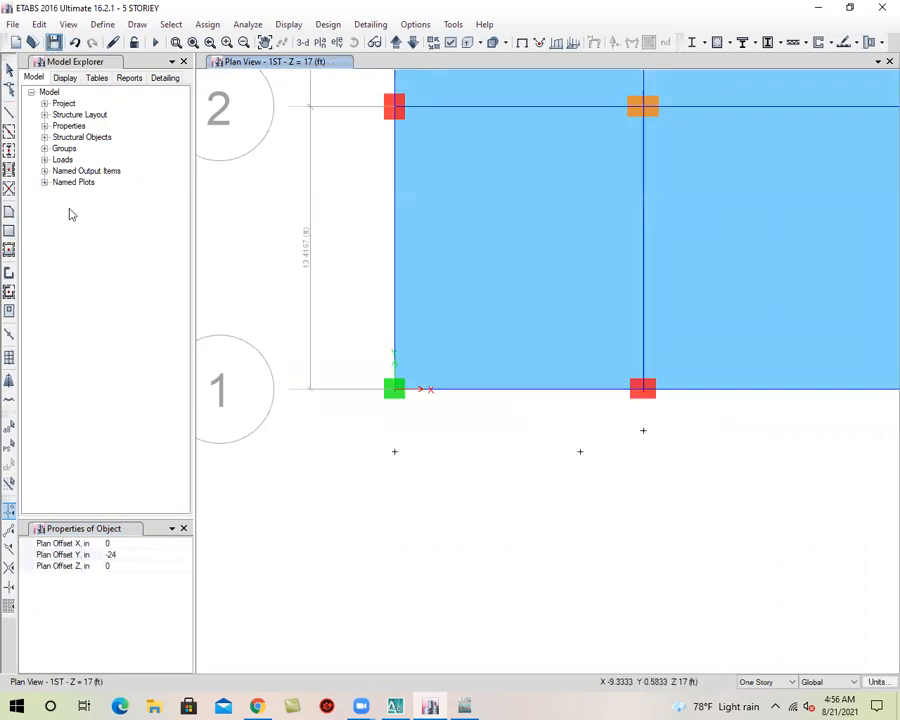
Draw rectangular Slab-5 floors from grid line 1 to the offset joints, one starting at A-1 and one between B and C, and save the model
click(9, 232)
drag(580, 451, 396, 390)
middle_drag(658, 475, 369, 469)
drag(353, 390, 642, 425)
scroll(534, 462, down, 3)
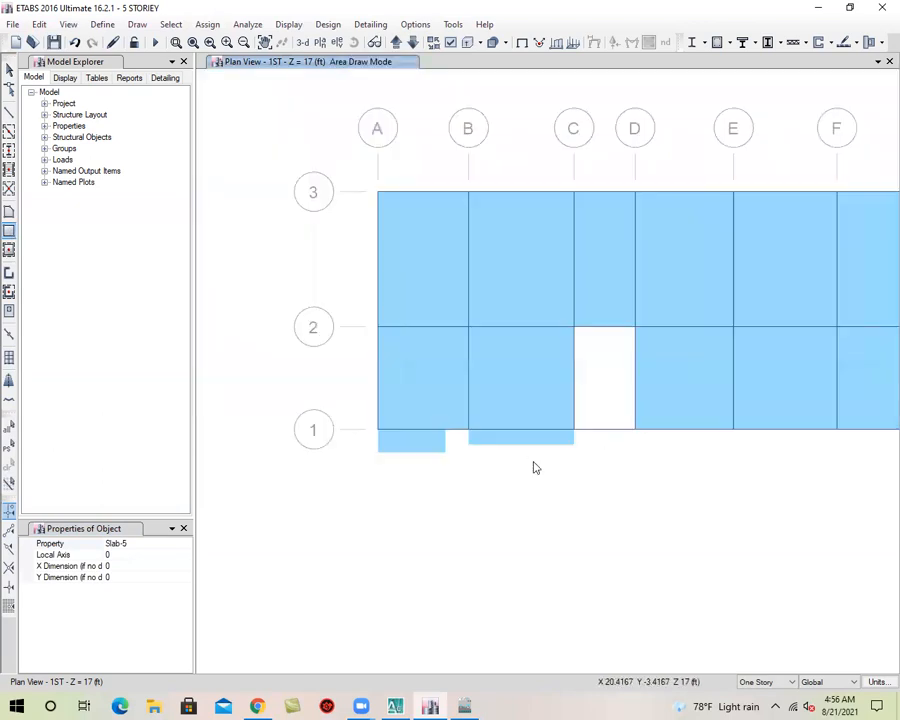
key(Escape)
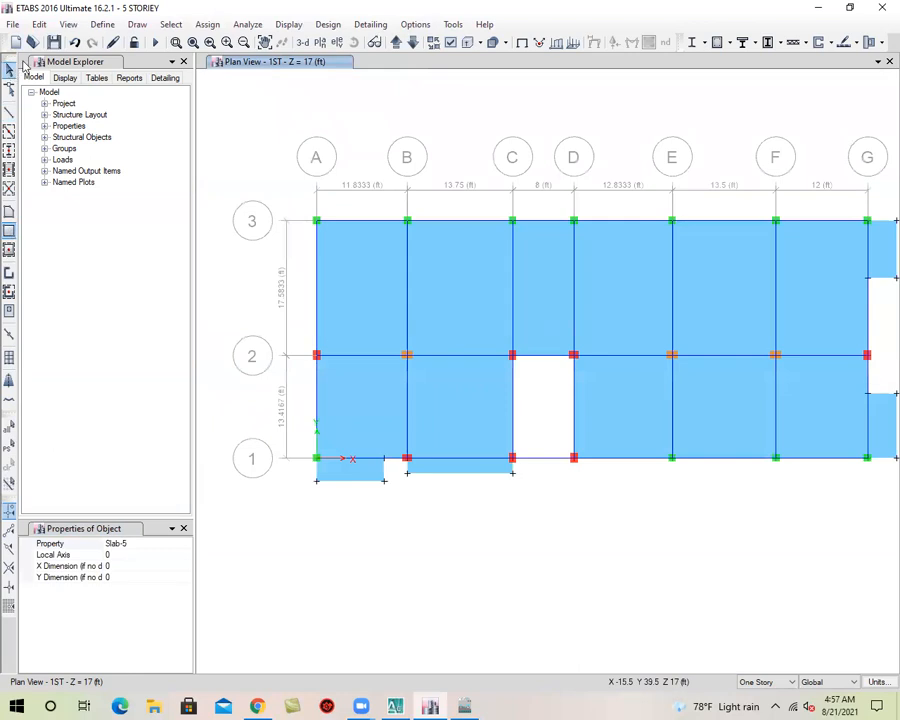
click(54, 42)
scroll(512, 408, down, 5)
scroll(565, 422, up, 5)
middle_drag(362, 424, 643, 482)
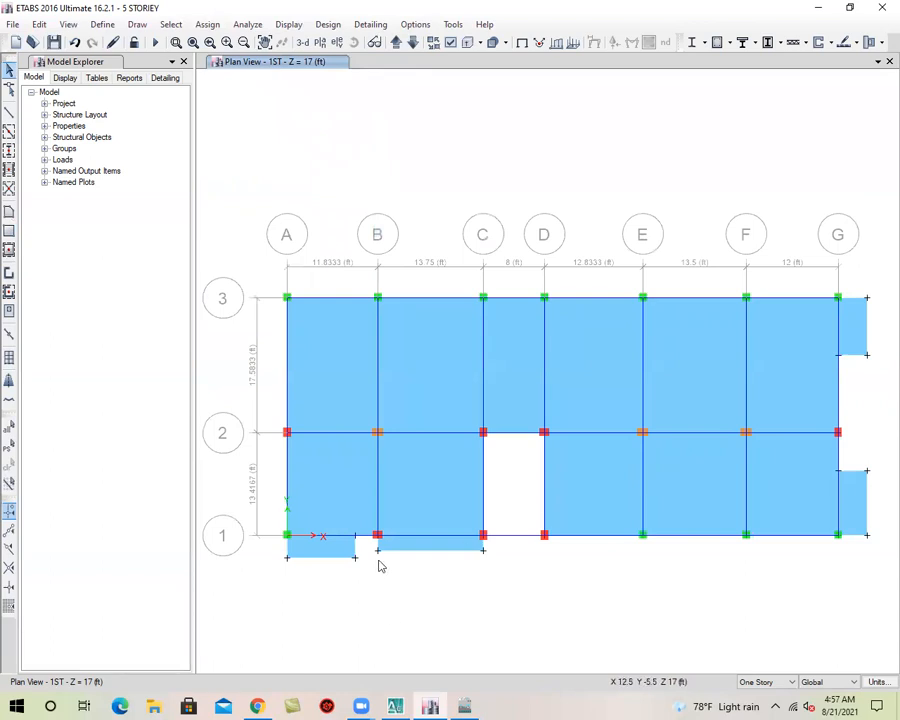
middle_drag(455, 604, 442, 565)
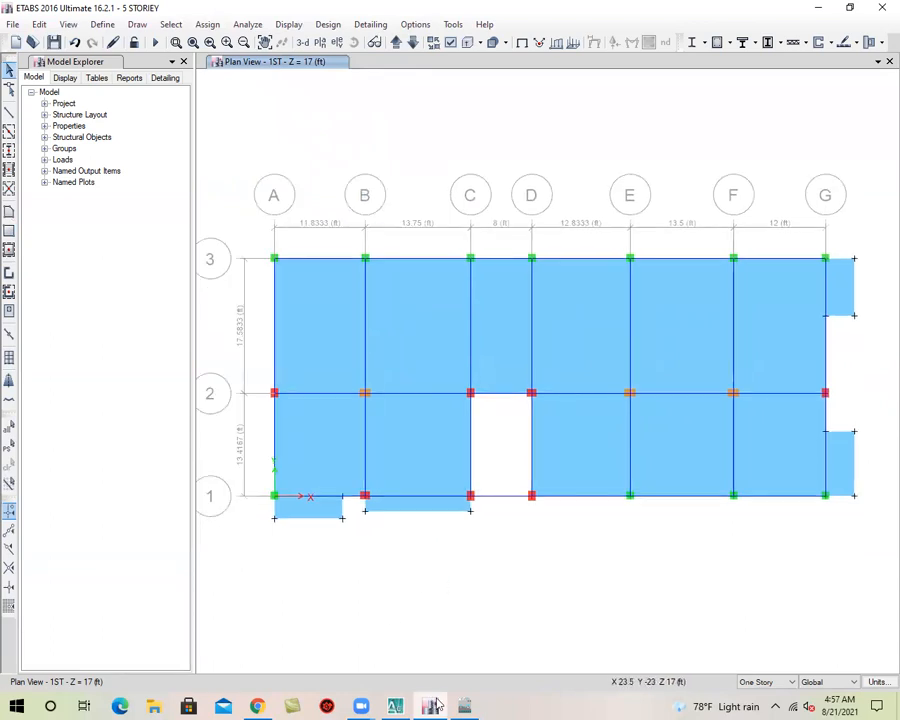
Switch to AutoCAD, examine the dimensioned projections of the east side verandas, kitchen and toilets, and return to ETABS
click(819, 9)
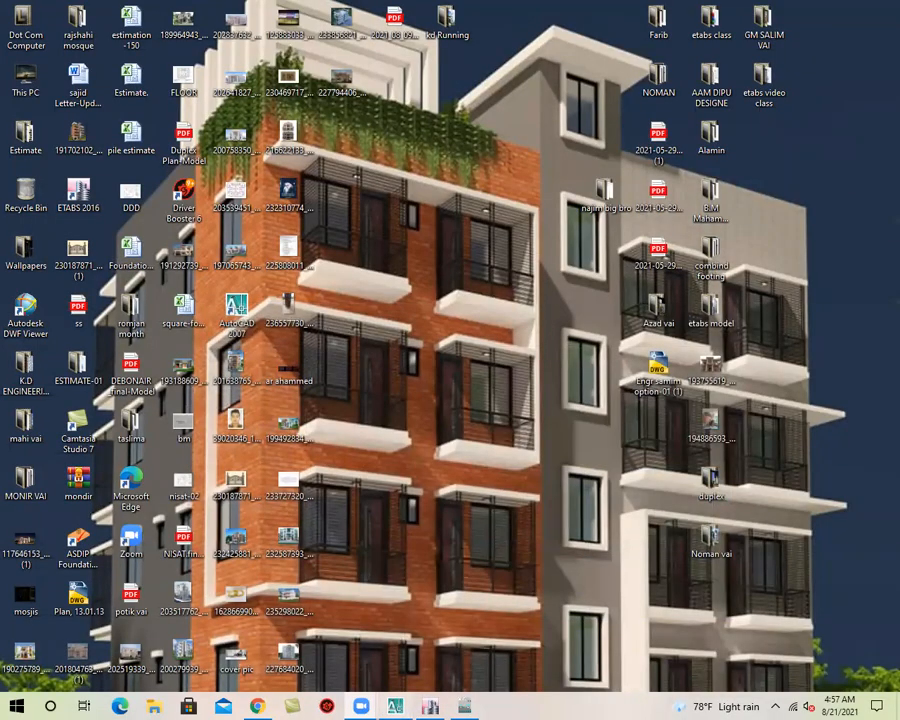
click(396, 706)
scroll(363, 375, down, 3)
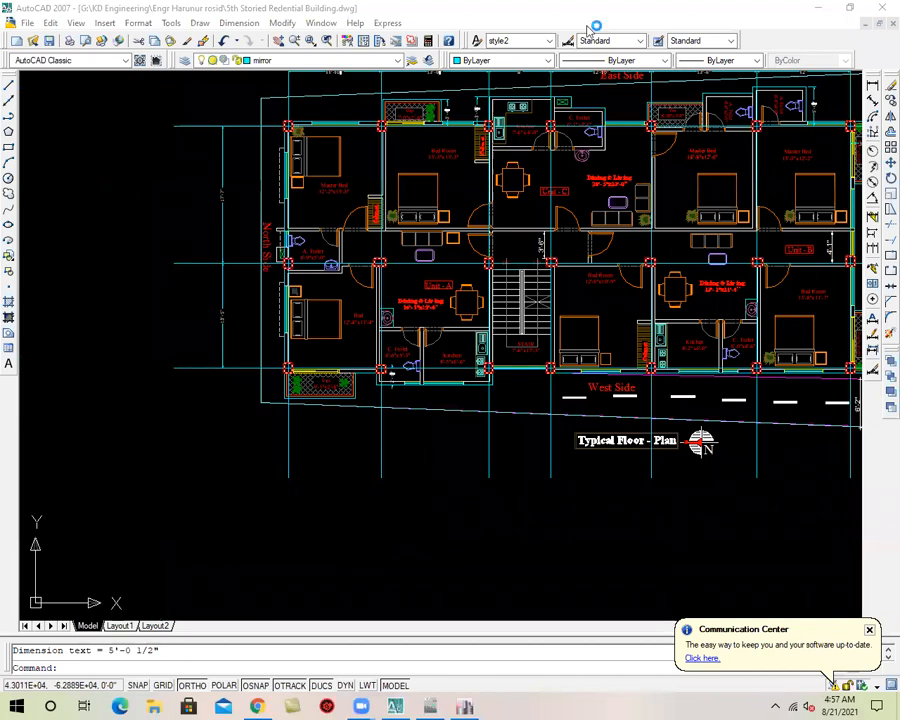
click(339, 542)
click(298, 470)
middle_drag(524, 516, 393, 671)
scroll(290, 265, up, 7)
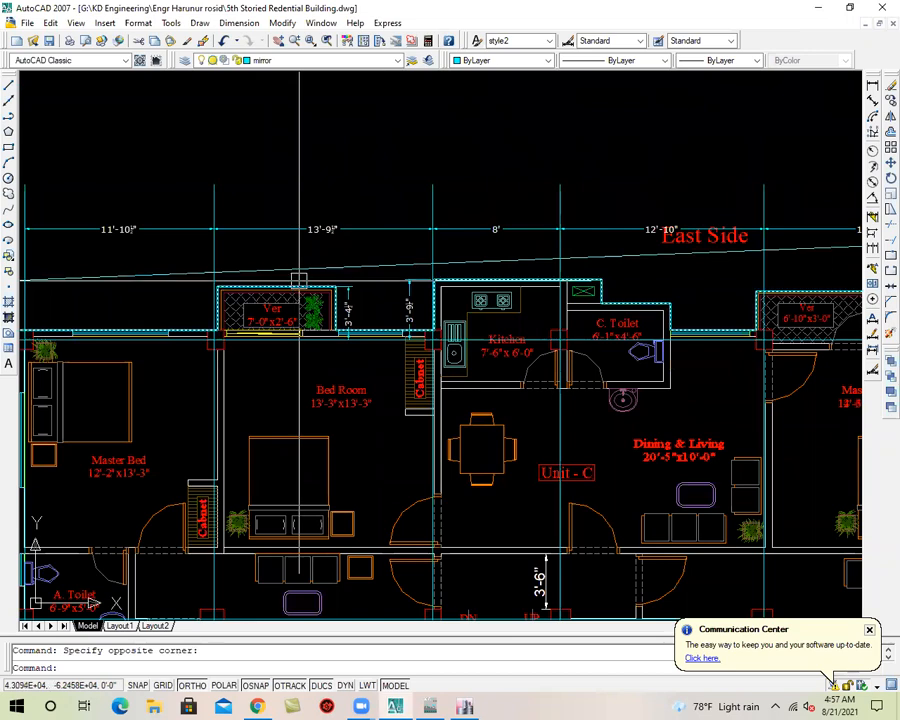
middle_drag(410, 340, 285, 343)
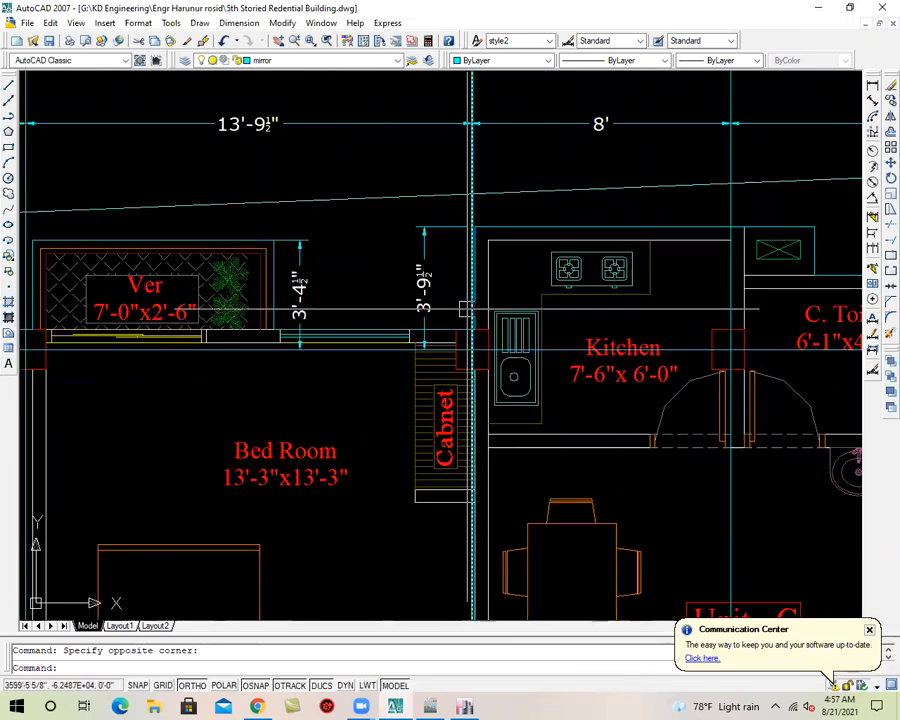
scroll(465, 300, down, 2)
middle_drag(796, 357, 570, 308)
scroll(570, 309, down, 4)
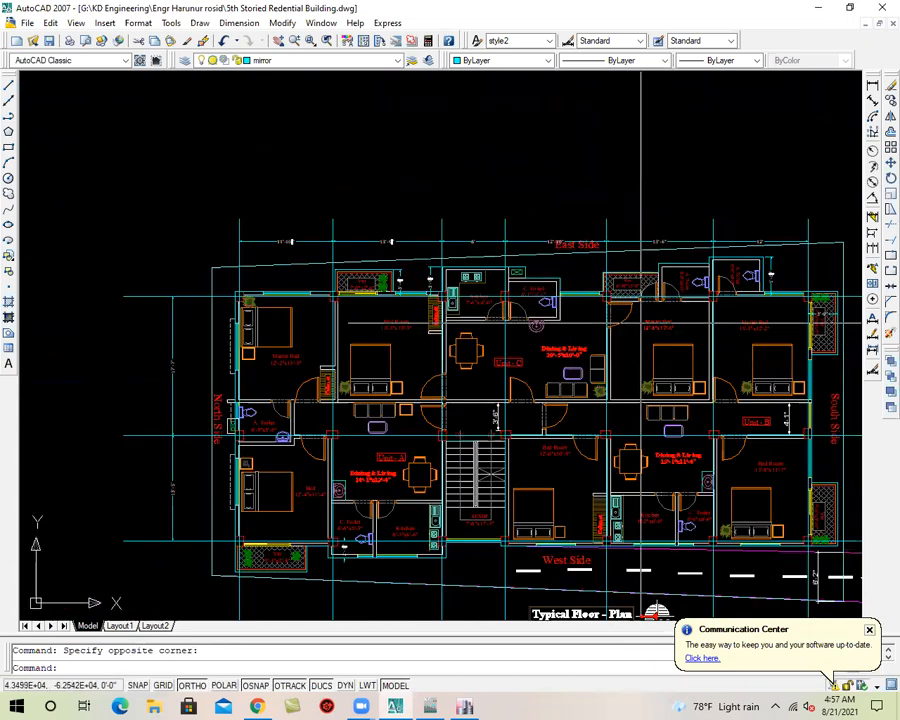
scroll(568, 300, up, 2)
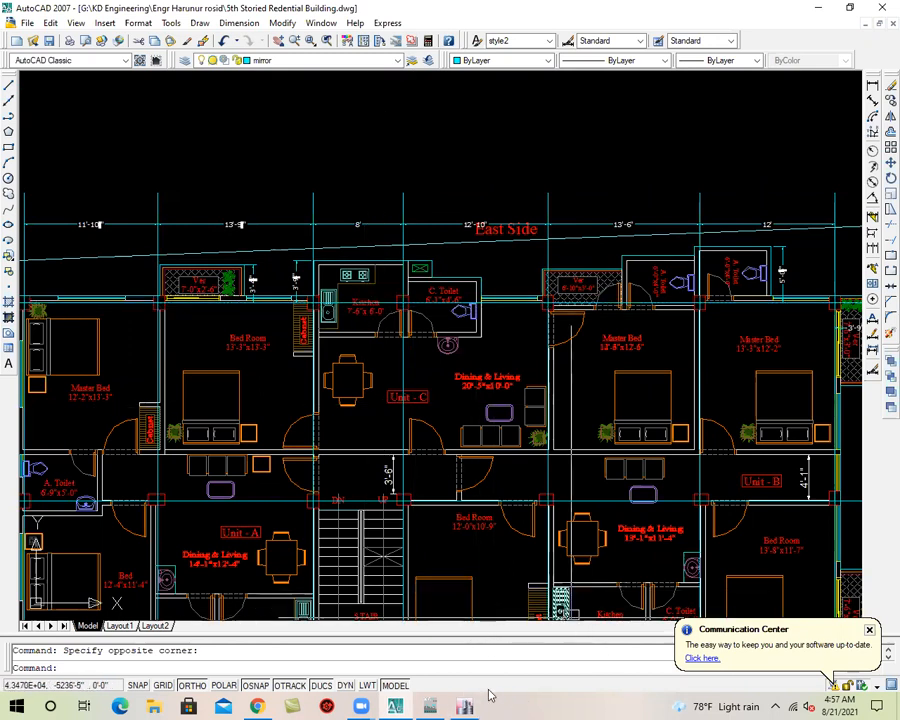
click(466, 706)
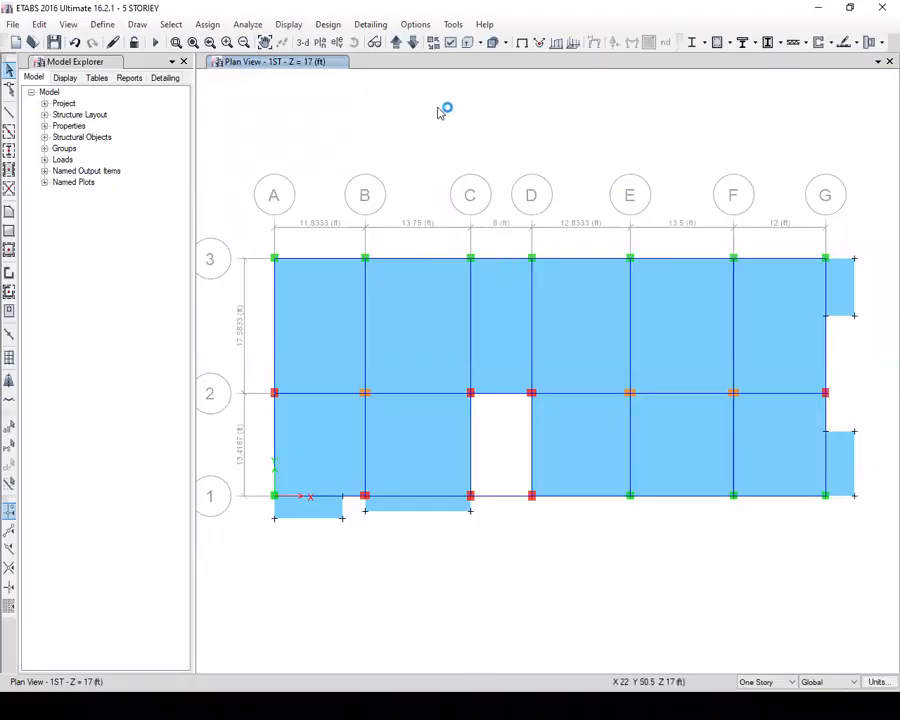
Set the plan offset Y to 36 in and draw joints from A-3 and from grid line 3 about 3 ft before B
scroll(442, 110, down, 4)
scroll(496, 170, up, 8)
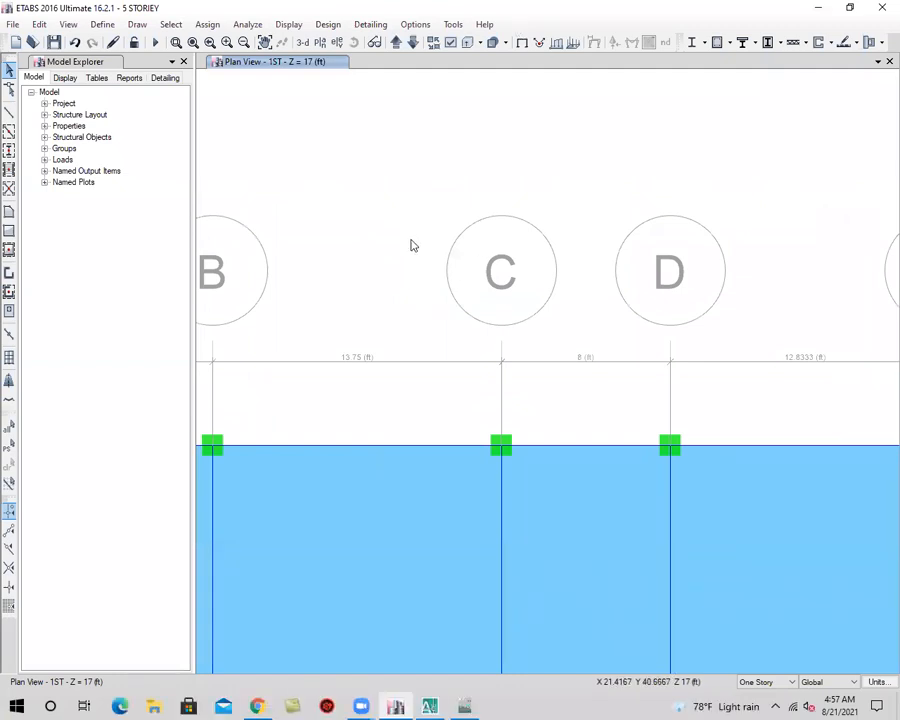
scroll(283, 337, down, 3)
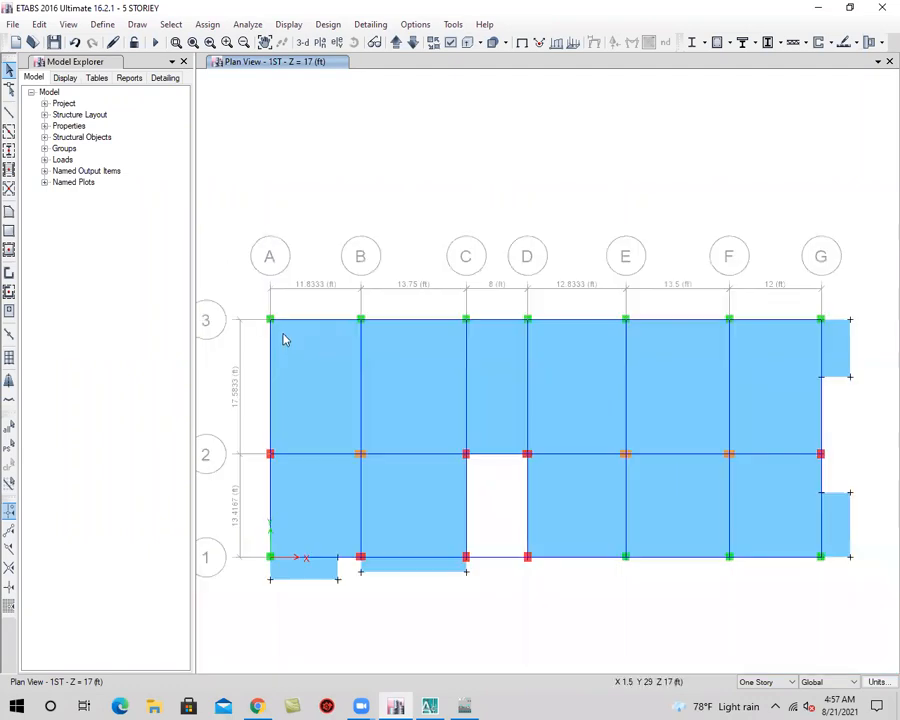
scroll(283, 331, up, 3)
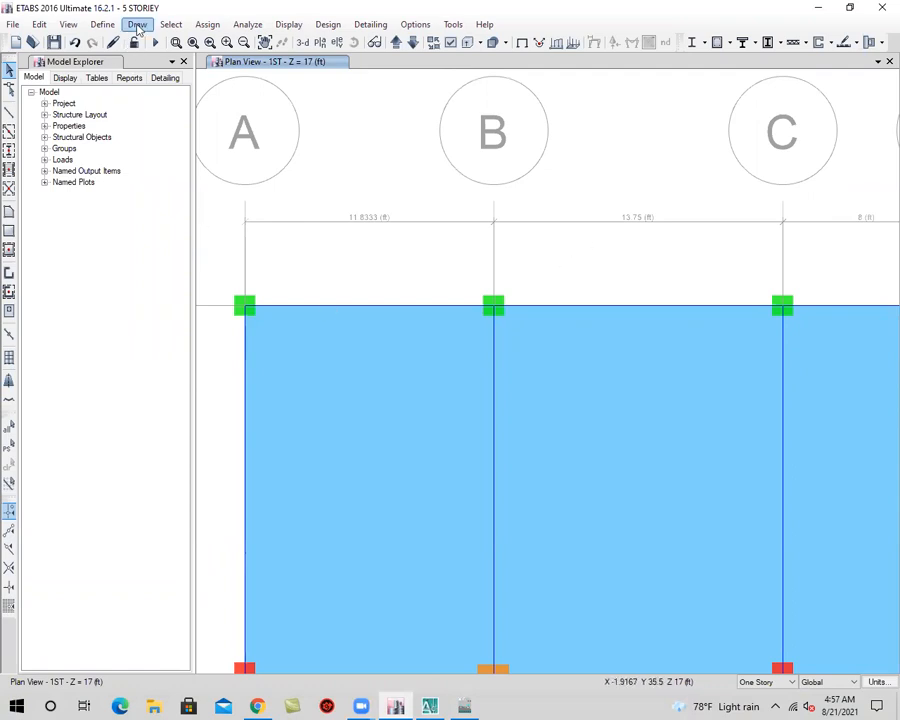
click(138, 25)
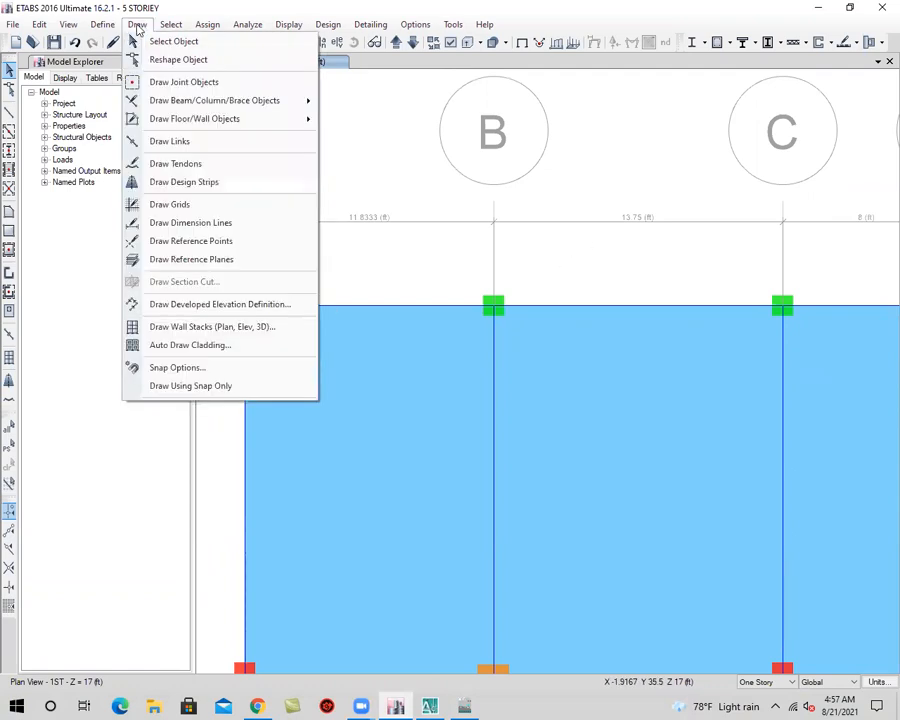
click(184, 83)
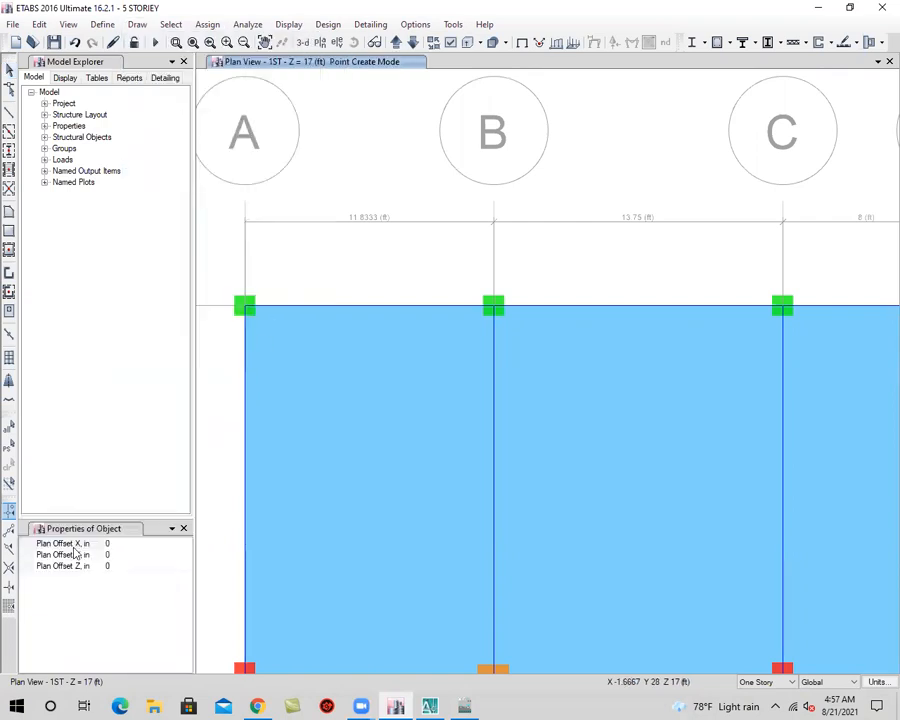
click(125, 557)
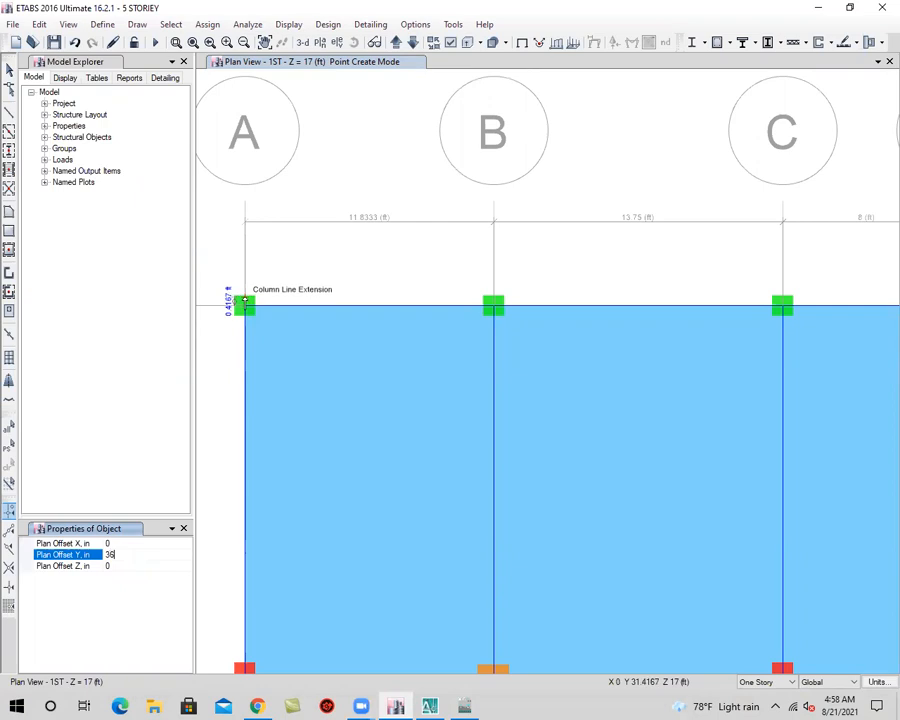
click(245, 306)
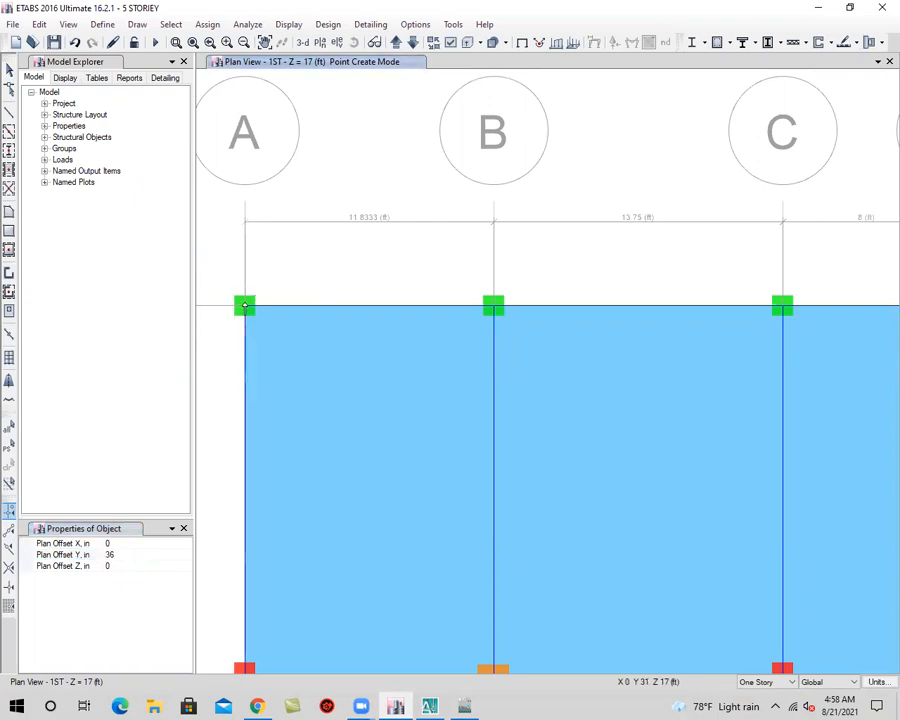
click(431, 310)
click(9, 68)
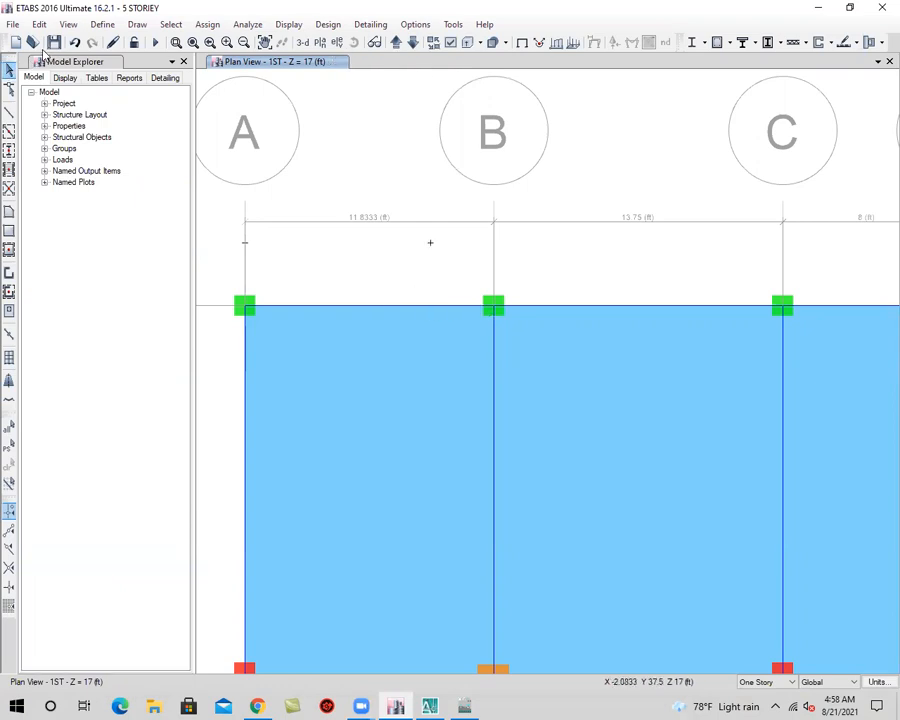
Draw a rectangular Slab-5 floor, about 8.83 by 3 ft, from the offset joint before B to grid point A-3
click(9, 212)
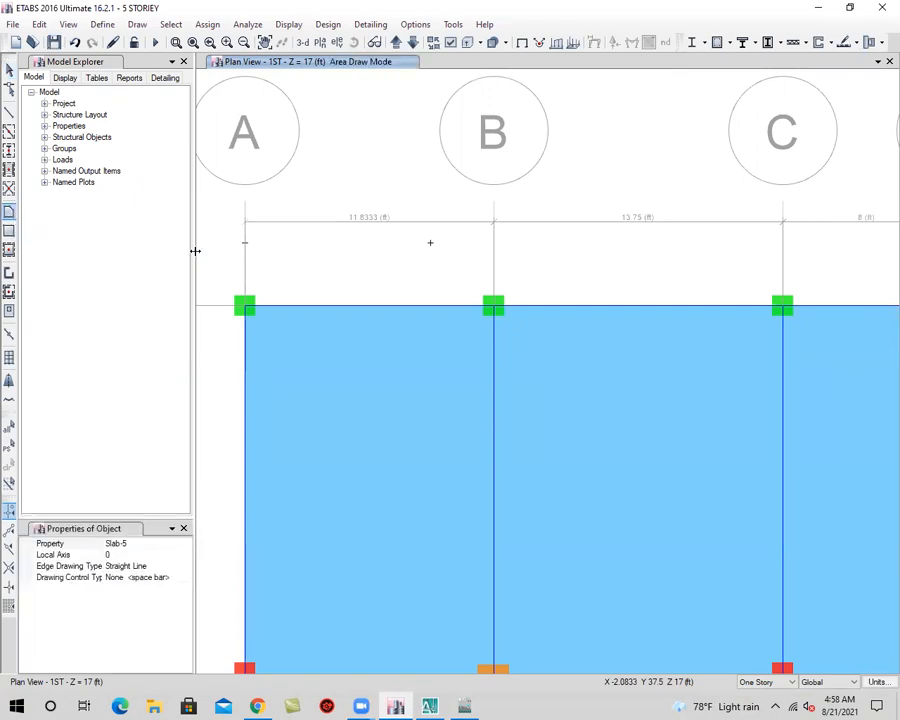
click(430, 242)
click(9, 231)
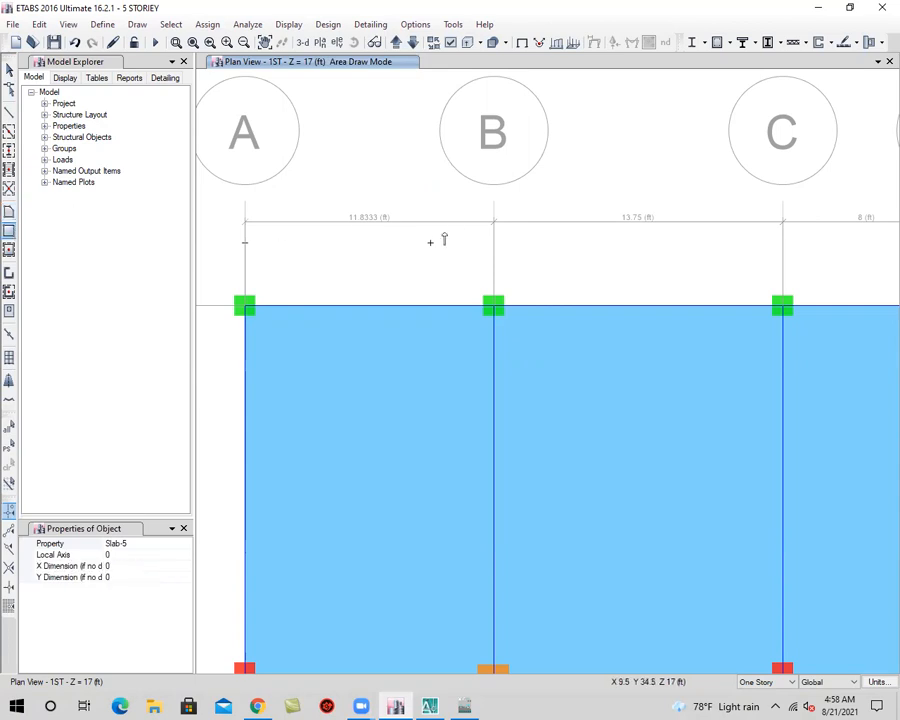
click(430, 242)
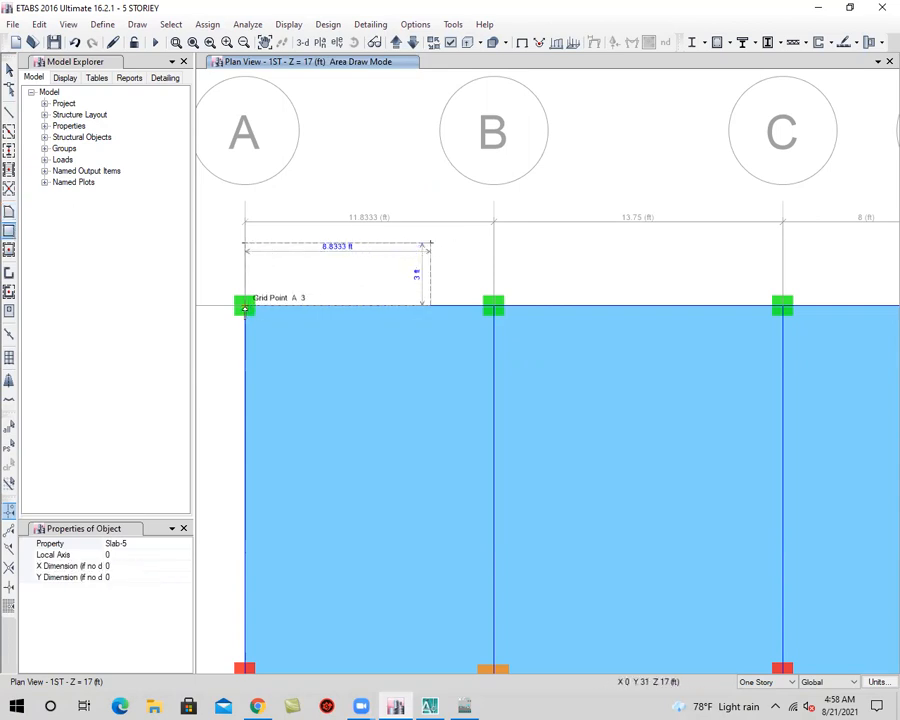
click(245, 306)
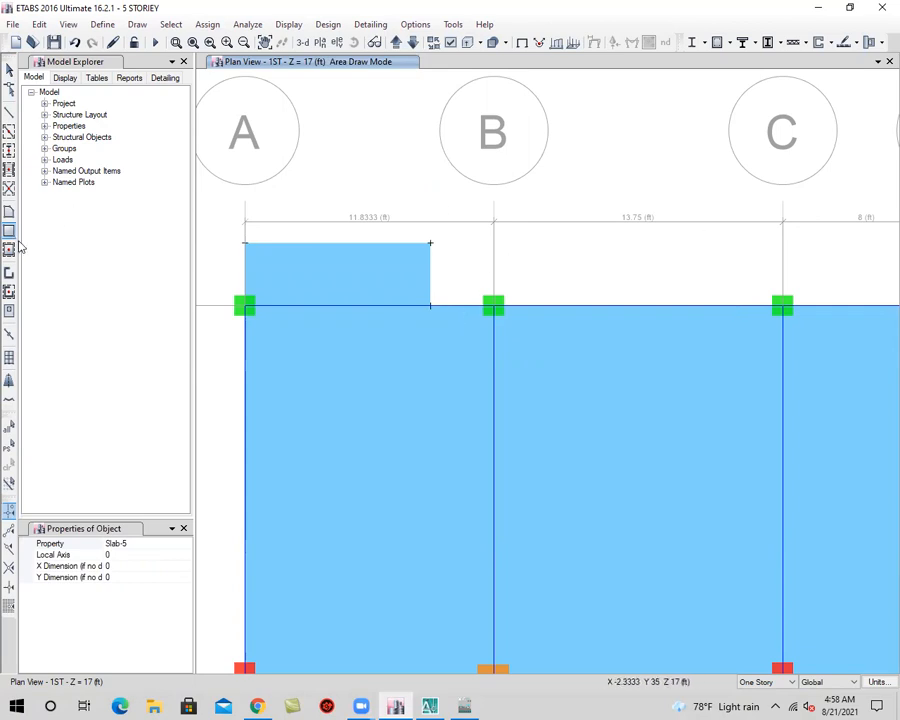
Set the plan offset Y to 45 in and draw joints from B-3 and from grid line 3 shortly before C
click(137, 24)
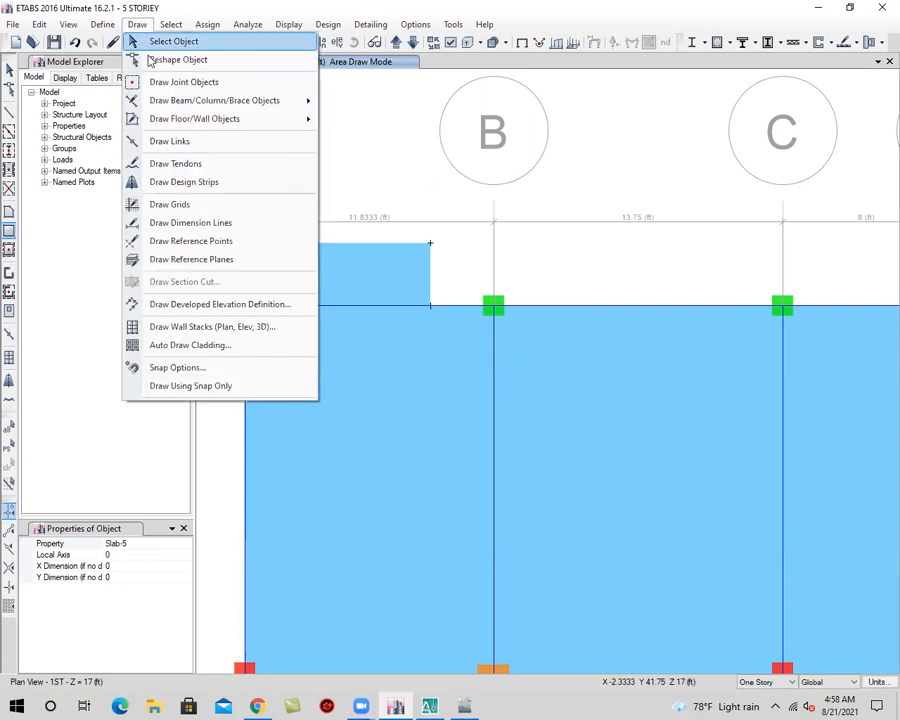
click(180, 84)
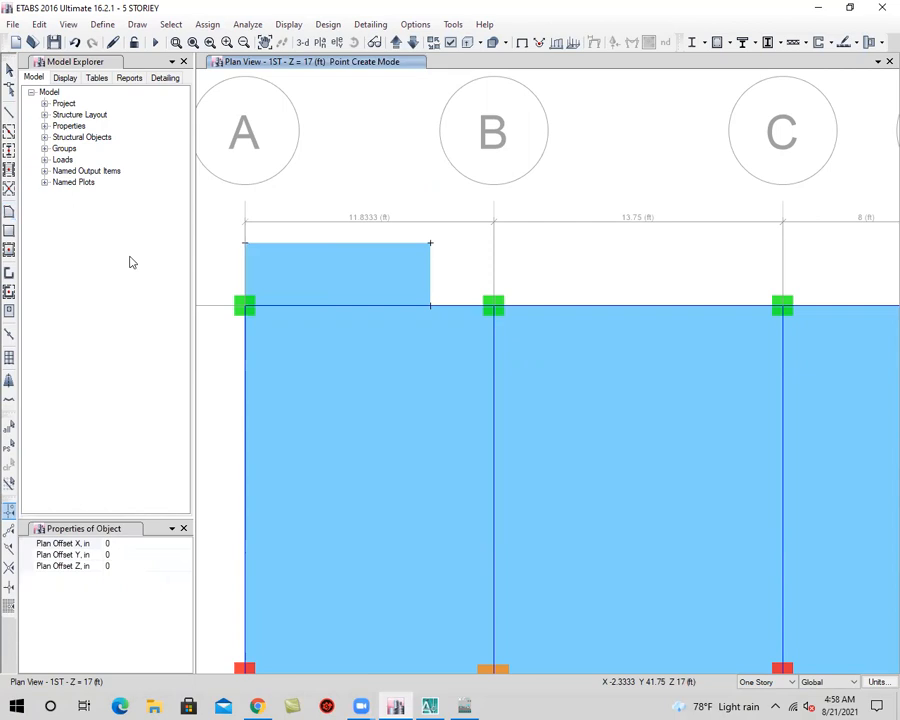
click(148, 557)
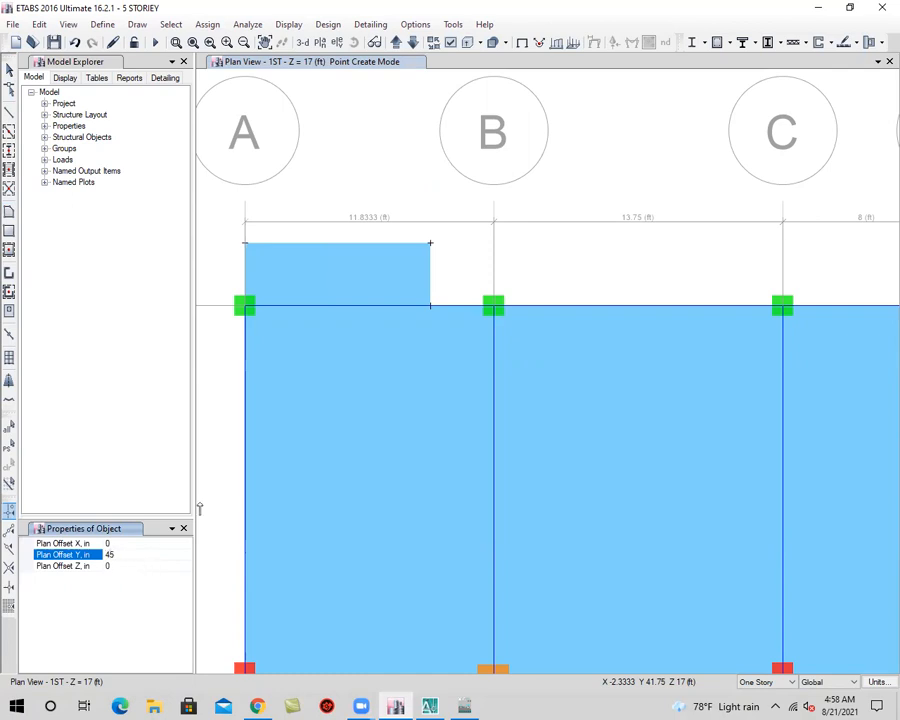
click(493, 309)
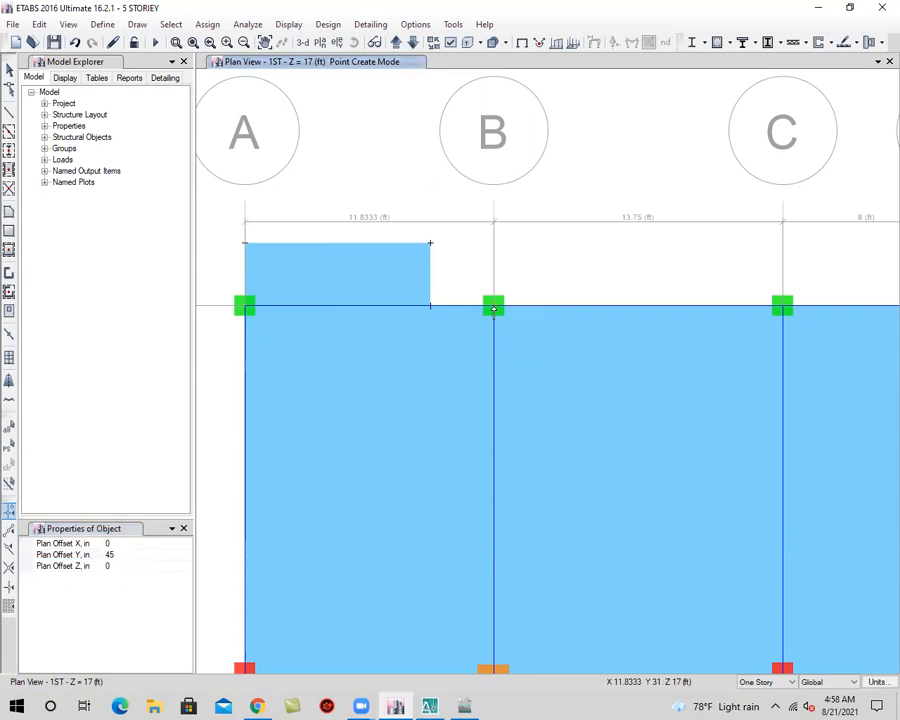
click(731, 309)
click(9, 69)
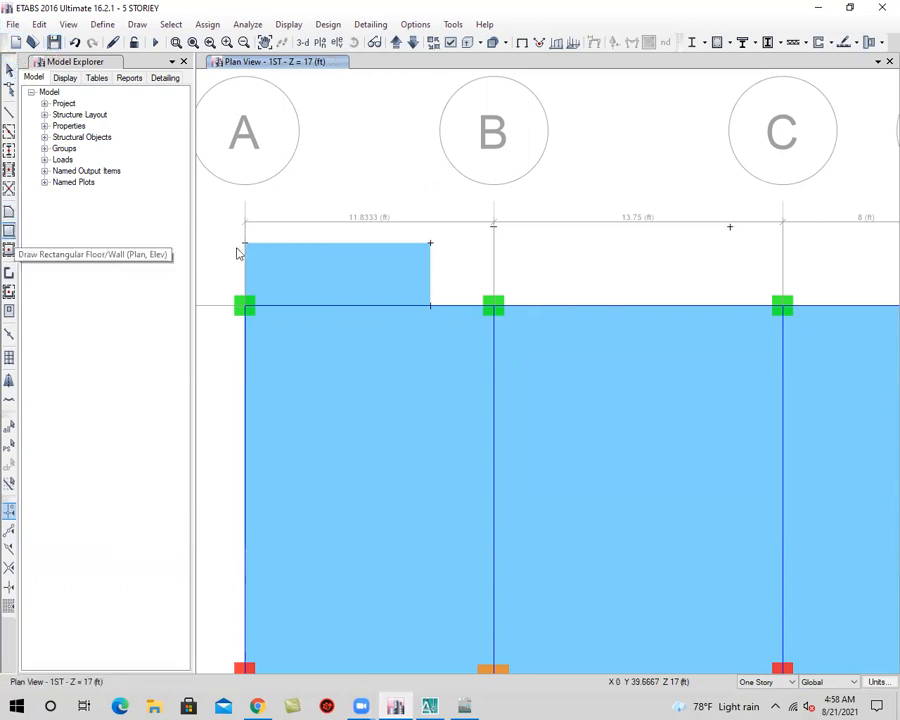
Draw a rectangular Slab-5 floor from the offset joint before C to grid point B-3, and save the model
click(9, 230)
mouse_move(728, 228)
mouse_down()
mouse_move(511, 292)
mouse_move(496, 270)
mouse_move(492, 308)
mouse_up()
scroll(496, 322, down, 5)
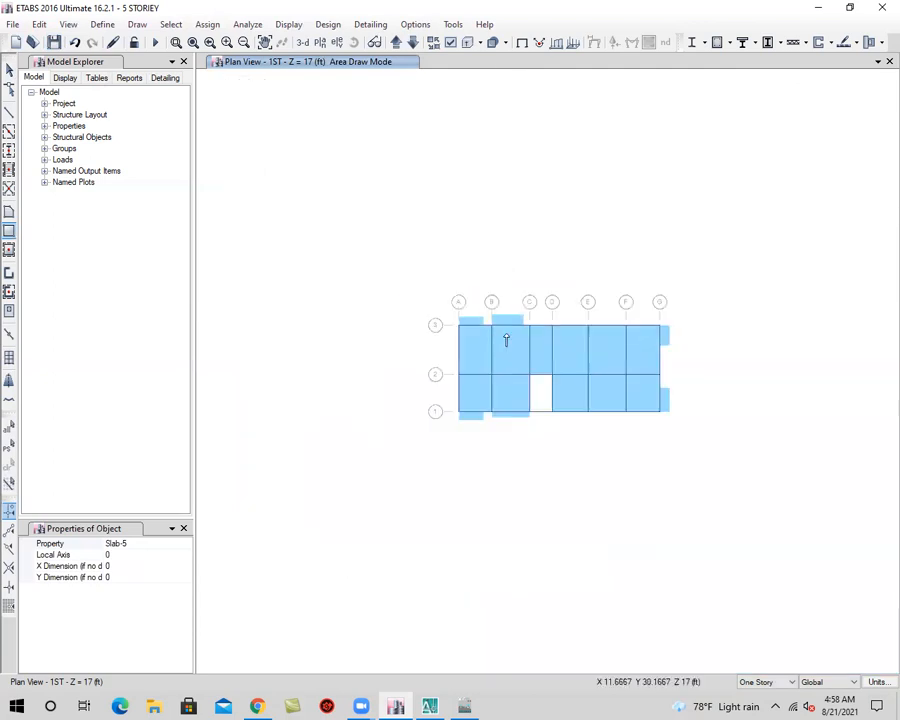
scroll(506, 335, up, 3)
click(54, 42)
Switch to AutoCAD and examine the East Side veranda and attached toilets beside the two master bedrooms
click(430, 706)
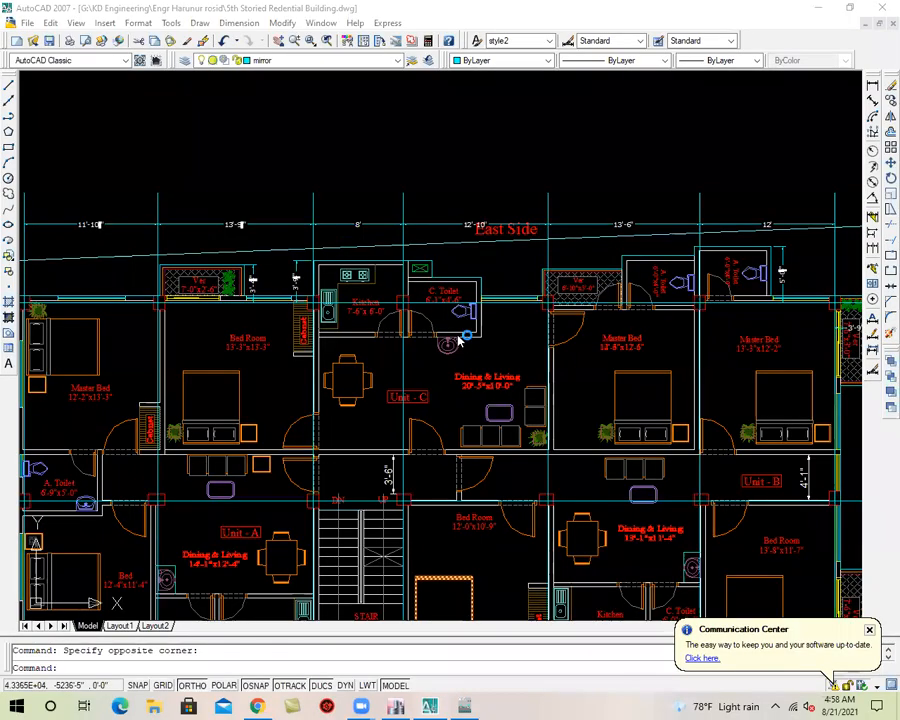
scroll(461, 237, down, 4)
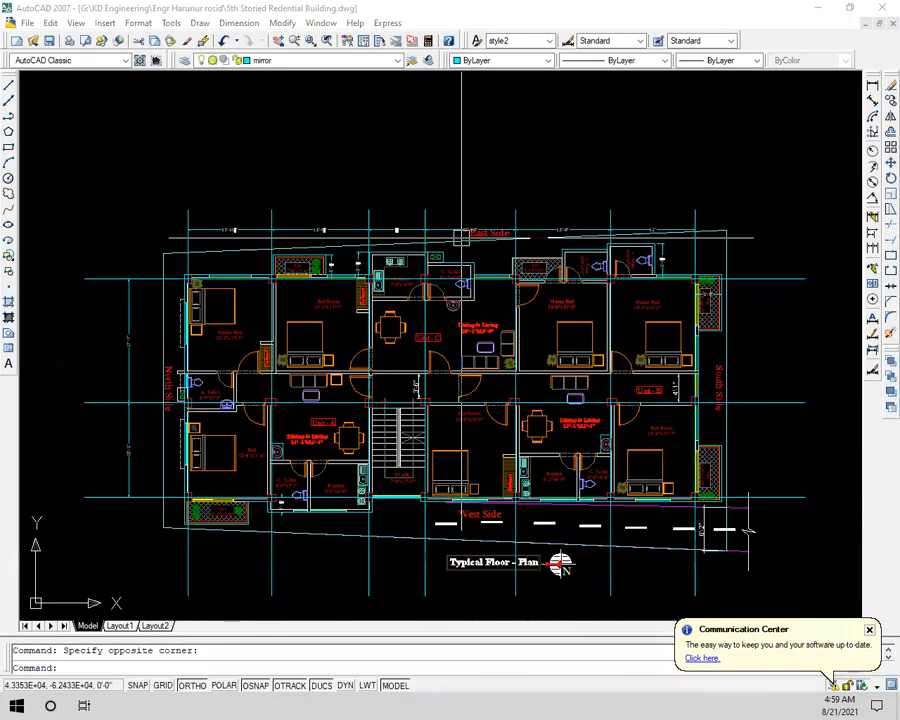
scroll(461, 237, up, 8)
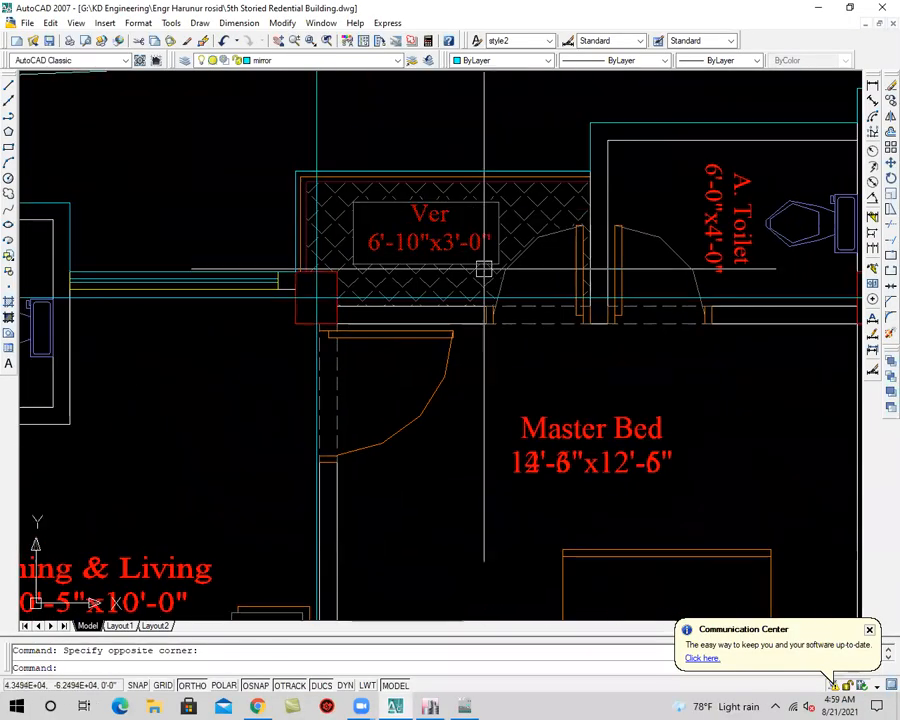
scroll(484, 268, down, 2)
middle_drag(652, 290, 481, 292)
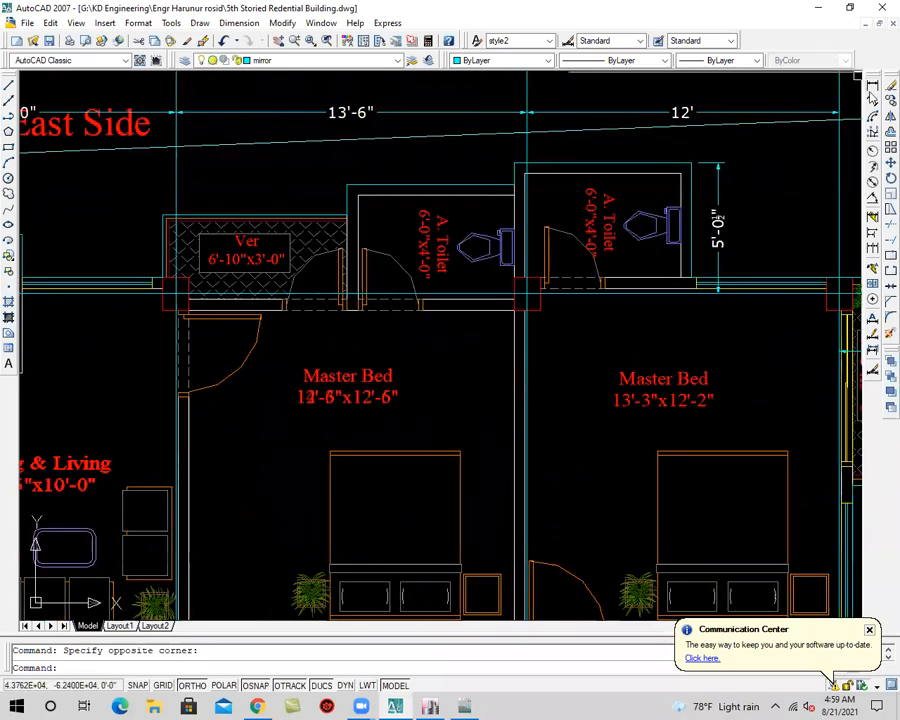
click(872, 85)
click(222, 315)
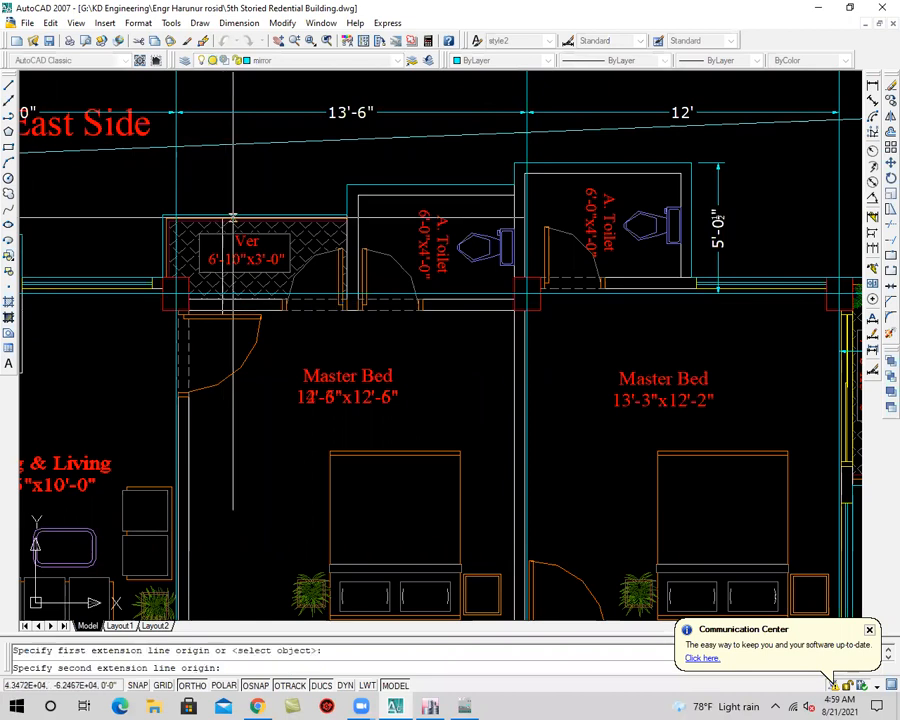
key(Escape)
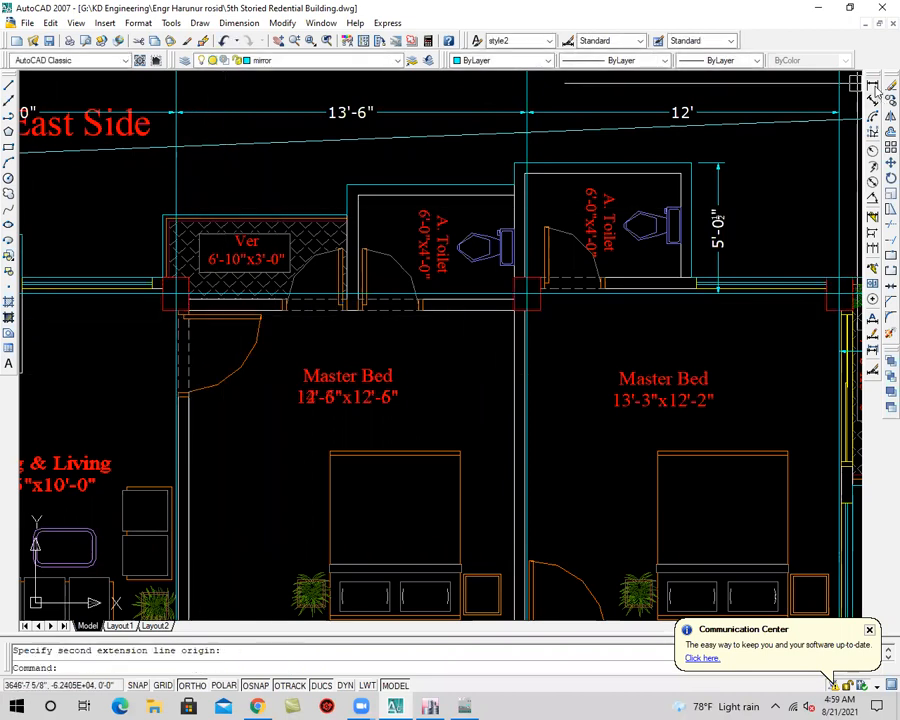
Add a linear dimension for the East Side 6'-10"x3'-0" veranda's projection from the grid line to its outer edge
key(Return)
click(176, 293)
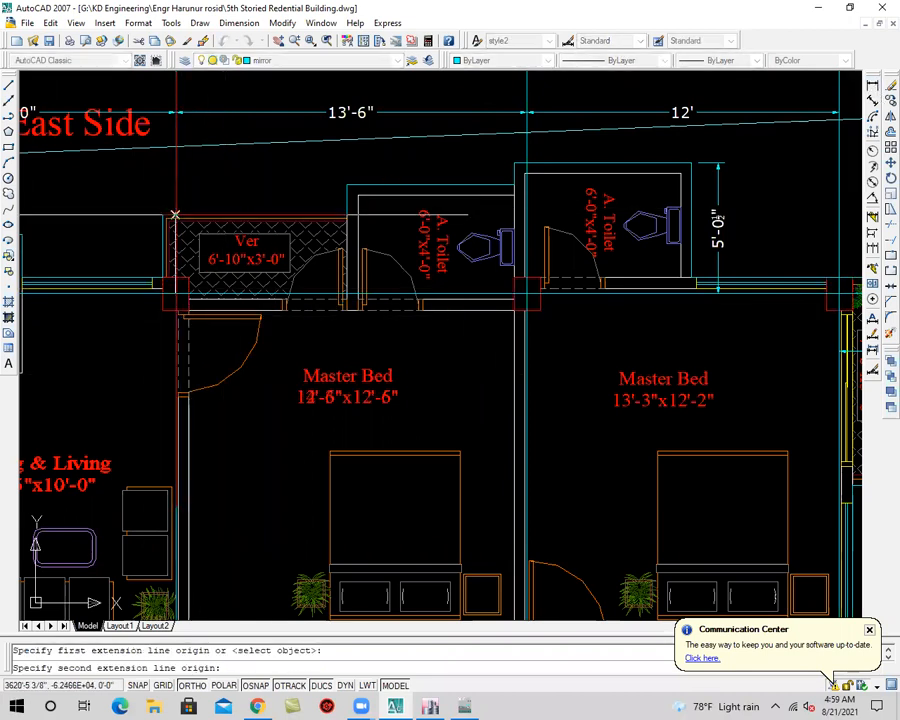
click(176, 214)
click(132, 198)
Add a linear dimension for the projection of the attached toilet next to the 6'-10"x3'-0" veranda
middle_drag(432, 275, 386, 280)
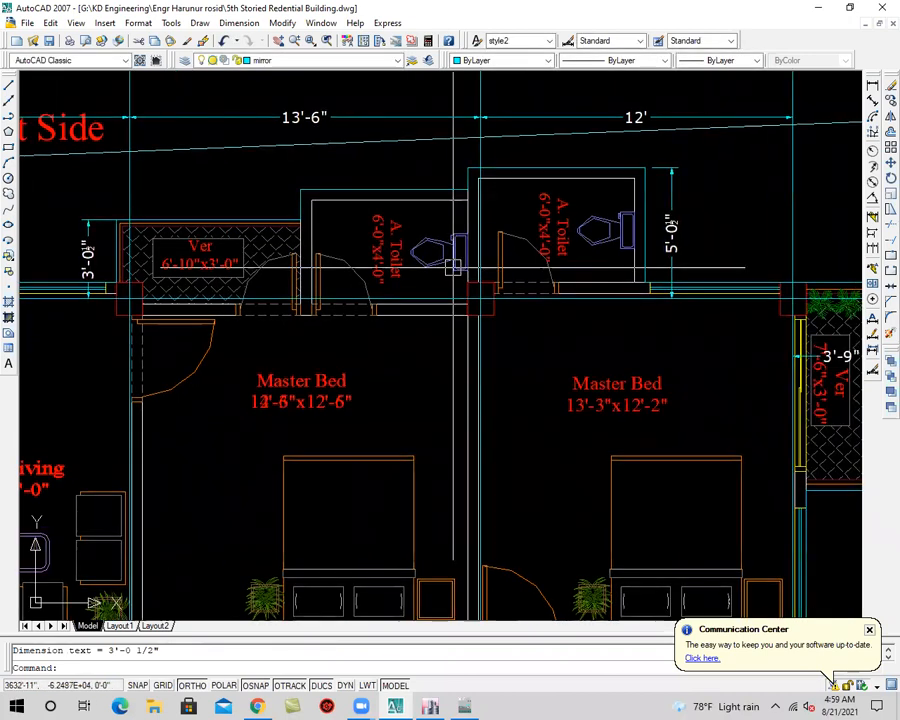
click(873, 86)
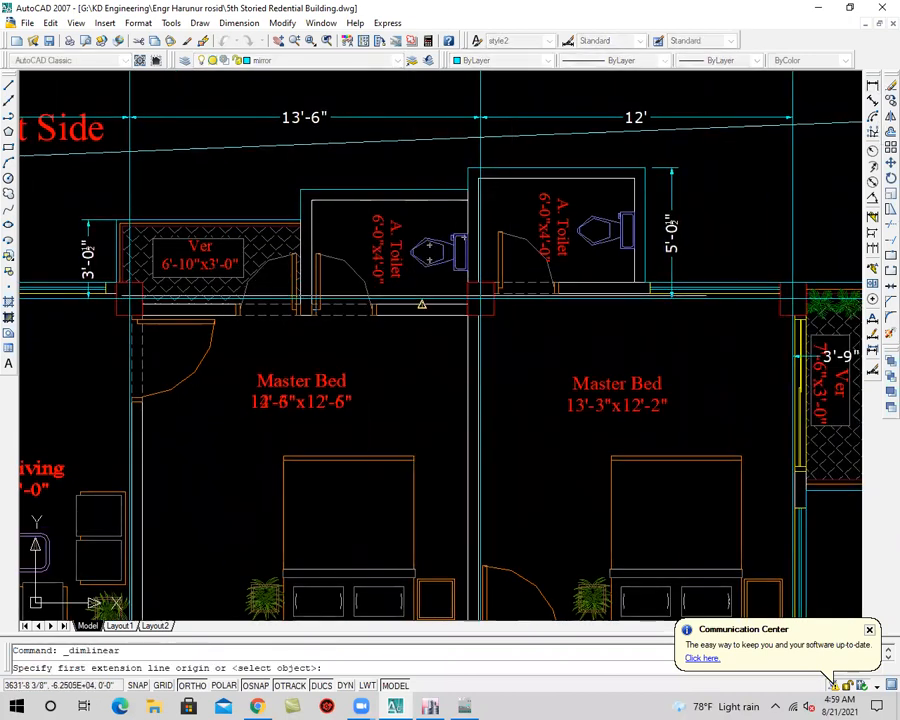
click(465, 290)
click(466, 181)
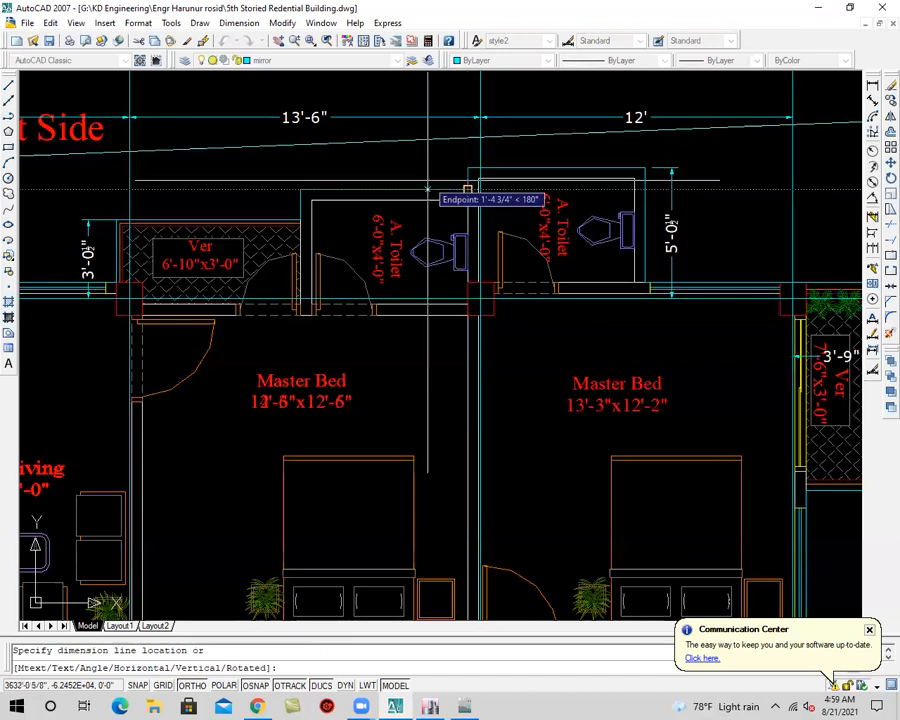
click(425, 178)
Add a linear dimension for the projection of the attached toilet in the 12' bay from the East Side grid line
middle_drag(425, 178, 316, 180)
key(Return)
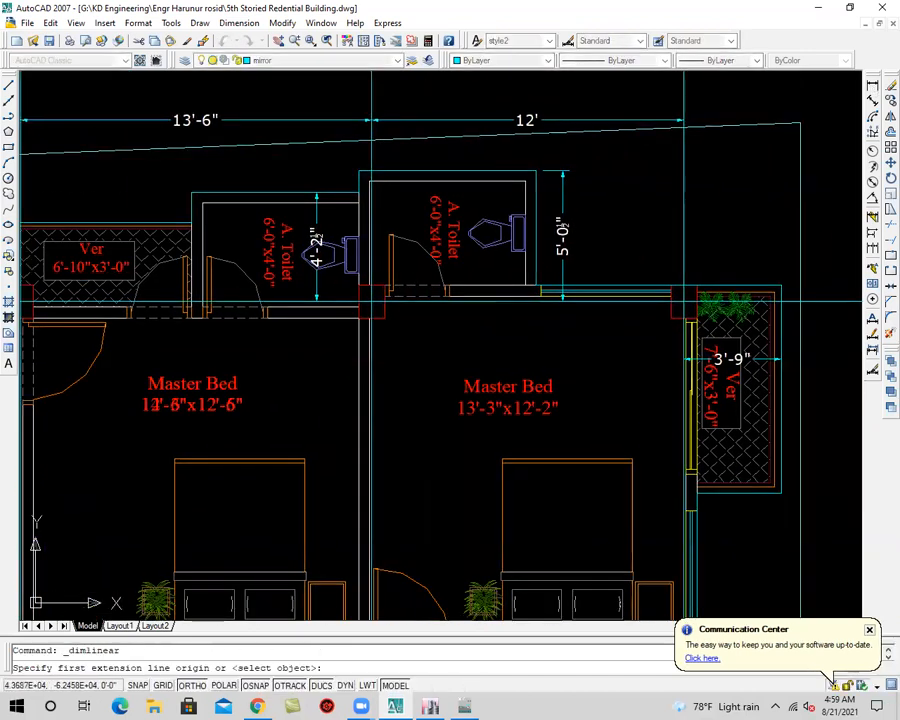
click(405, 297)
click(408, 176)
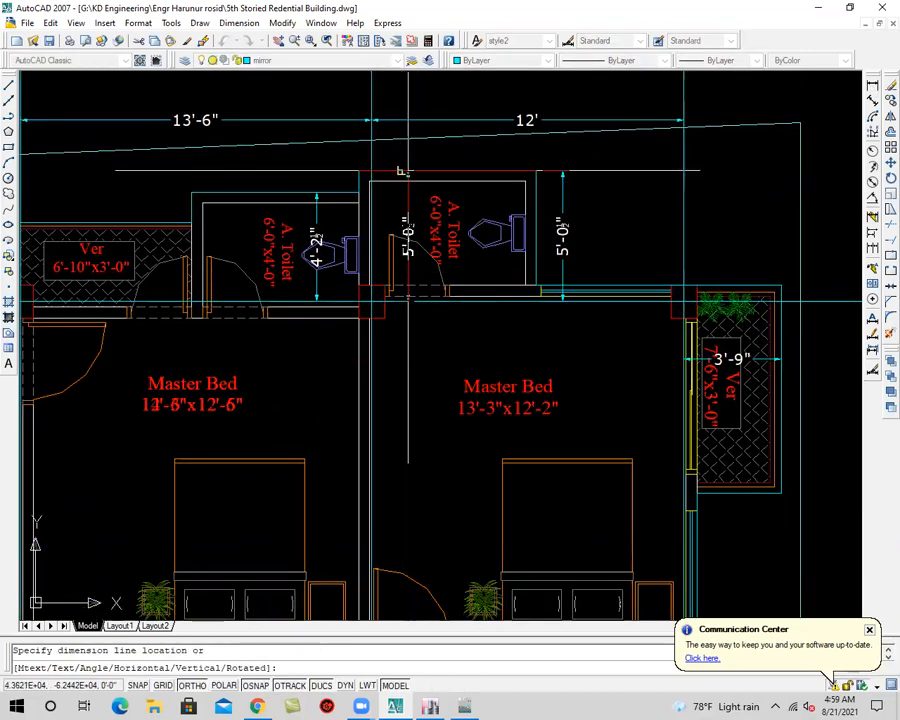
click(415, 175)
scroll(490, 278, down, 2)
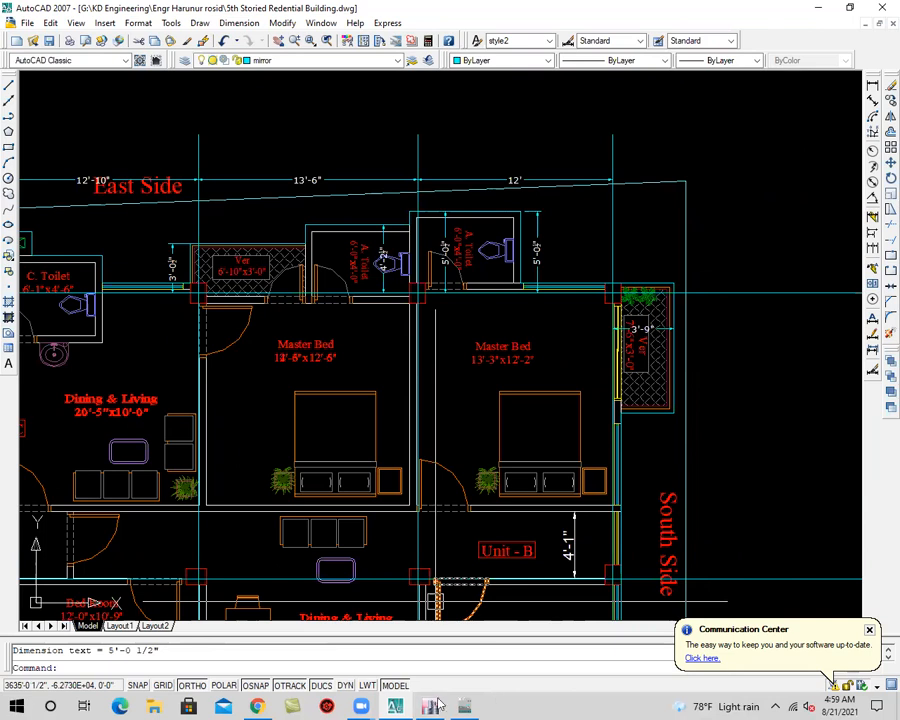
Switch to ETABS to check the 1ST storey plan, and return to AutoCAD to compare the typical floor plan
click(430, 706)
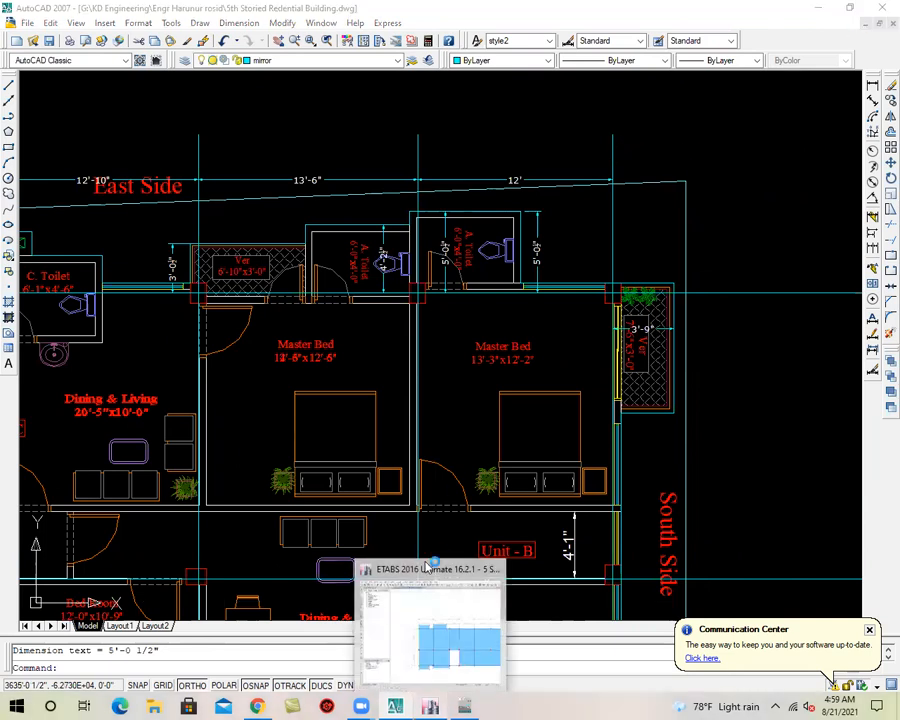
click(430, 630)
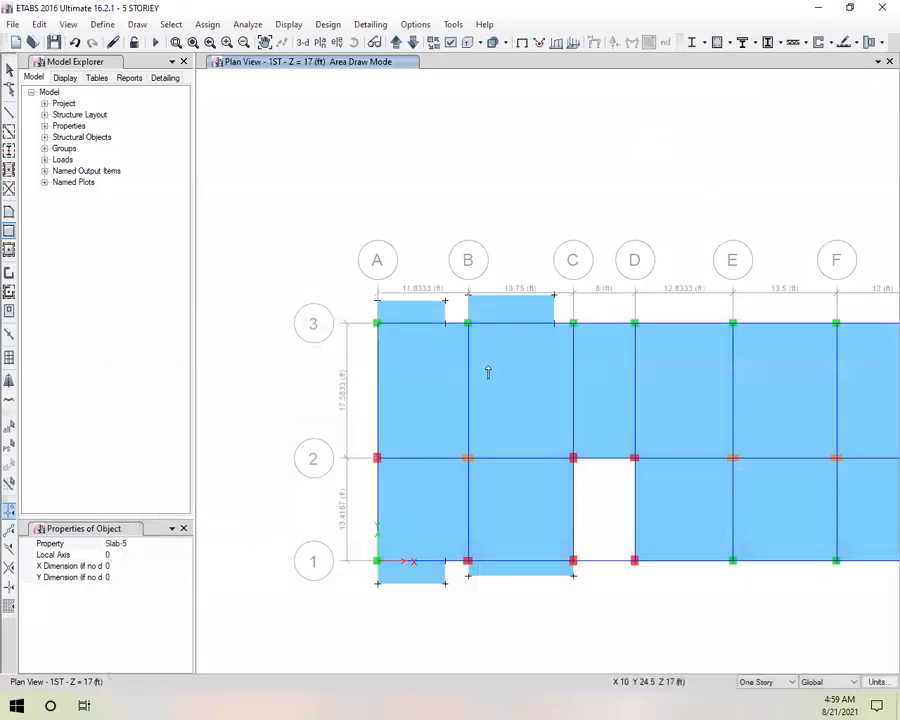
middle_drag(671, 374, 506, 318)
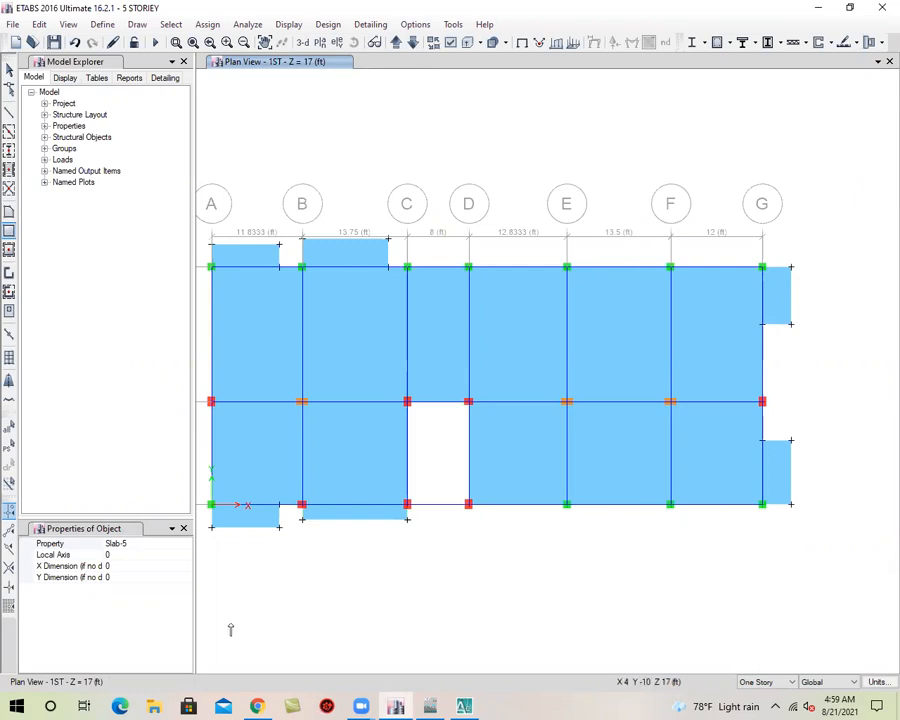
click(466, 706)
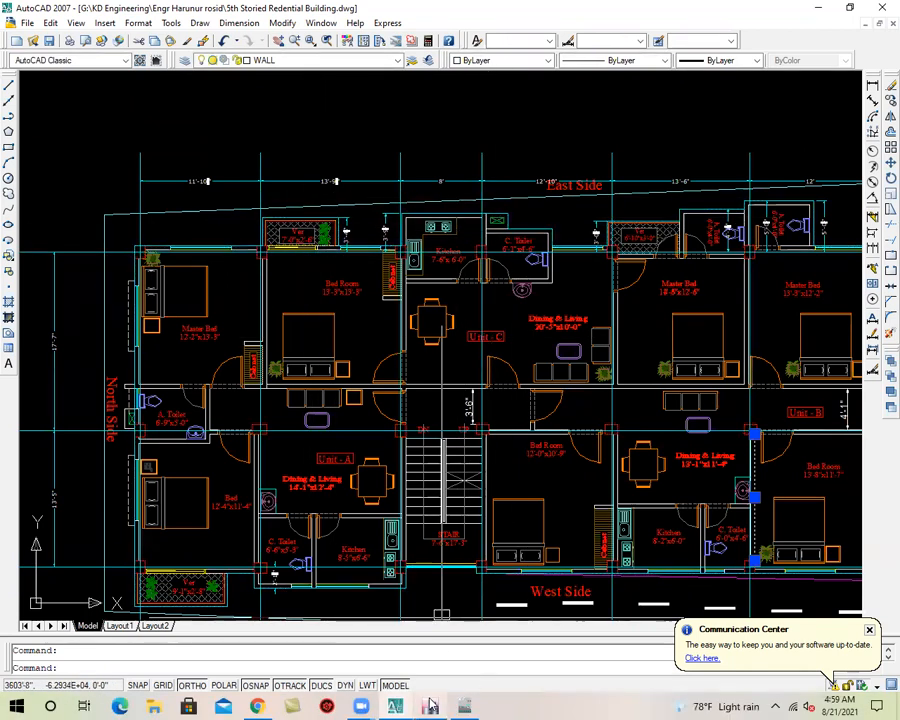
Switch to ETABS and delete the slab projecting beyond grid line 3 in bay A-B on the 1ST storey plan
mouse_move(430, 707)
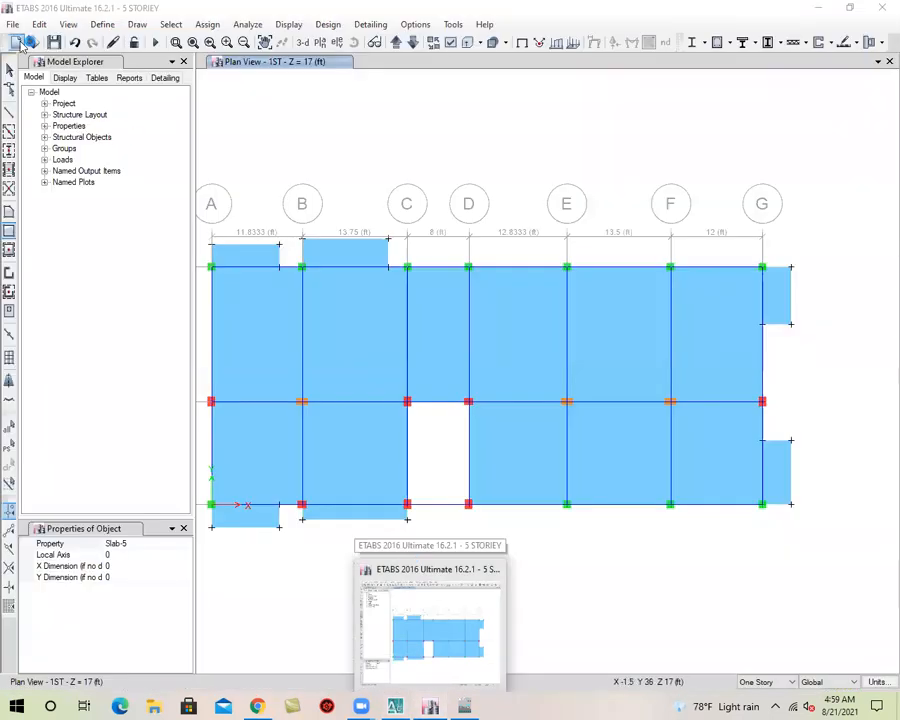
click(420, 650)
click(9, 69)
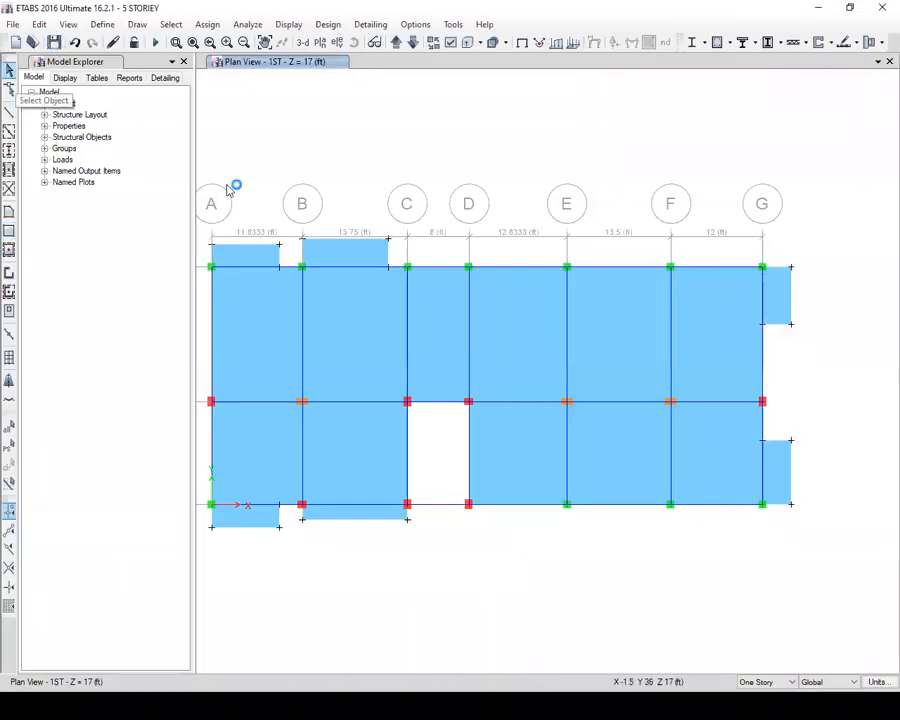
scroll(400, 235, up, 5)
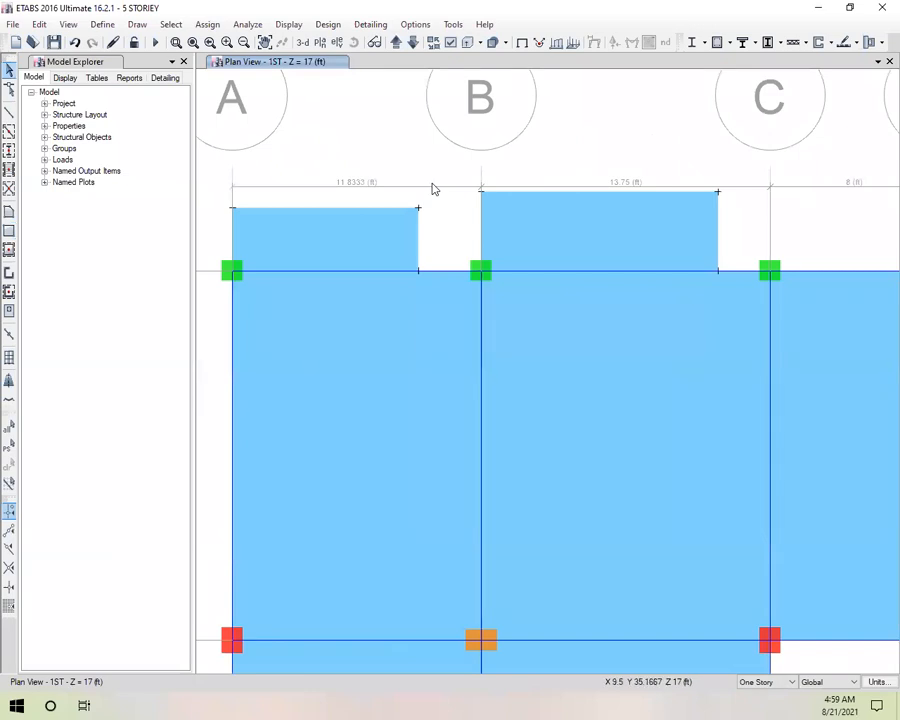
drag(432, 188, 218, 240)
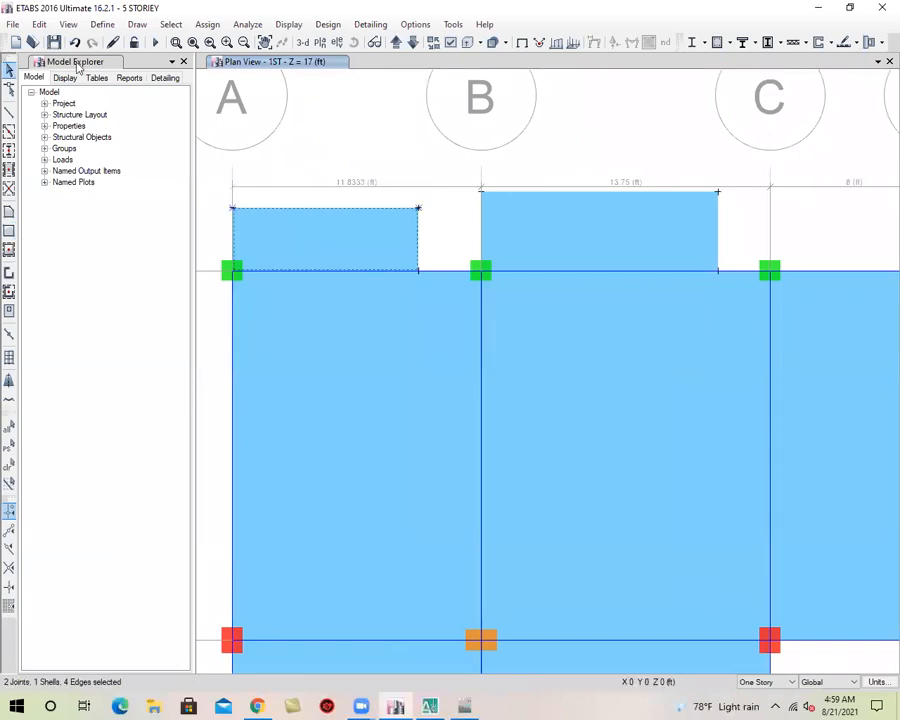
click(39, 24)
click(205, 137)
Delete the slab projecting beyond grid line 3 in bay B-C, together with its outer joints
drag(745, 167, 445, 220)
click(38, 25)
click(60, 135)
middle_drag(741, 247, 703, 229)
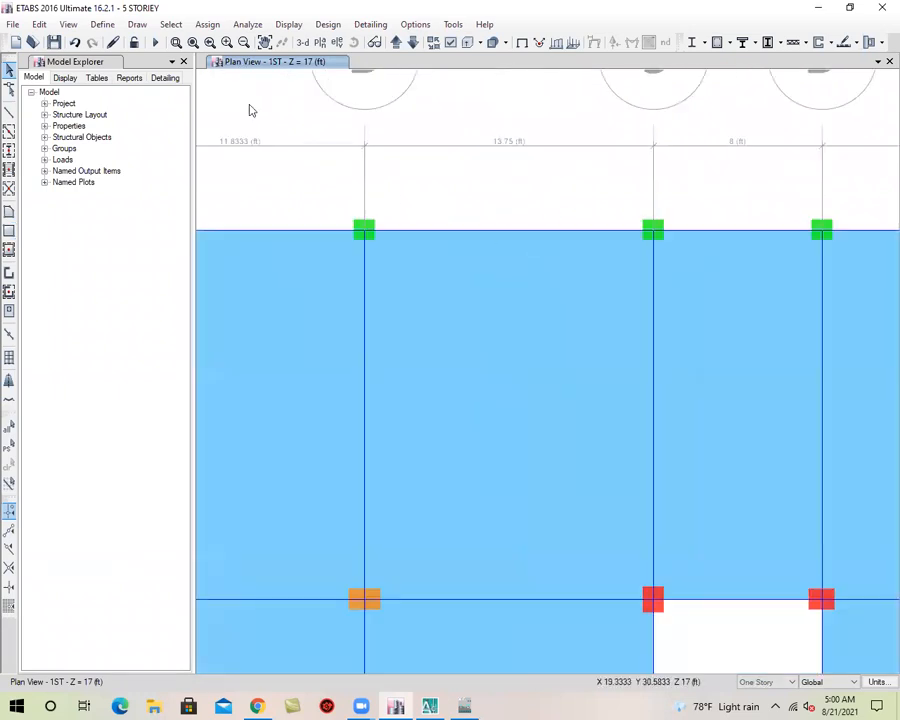
Draw joints with a plan Y offset of 36 in from grid point B-3 and from the edge point 3 ft before grid C
click(134, 25)
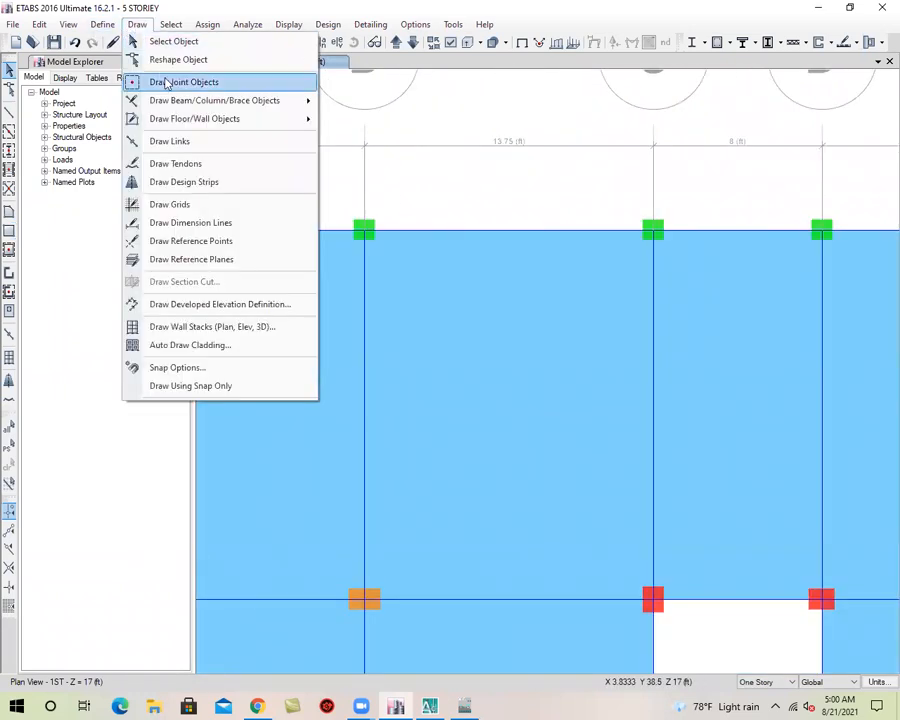
click(183, 82)
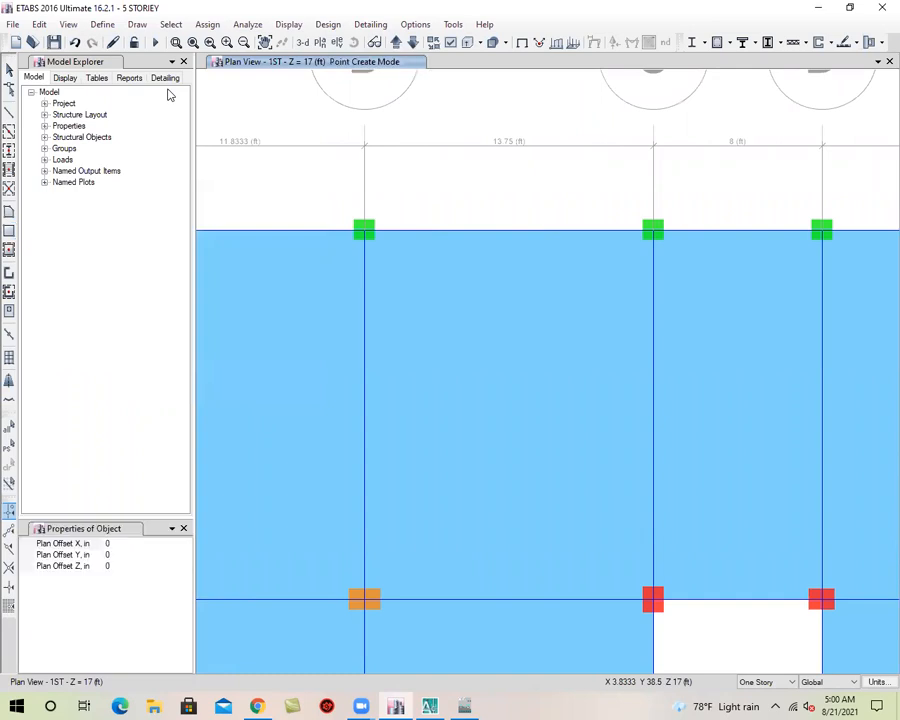
click(136, 555)
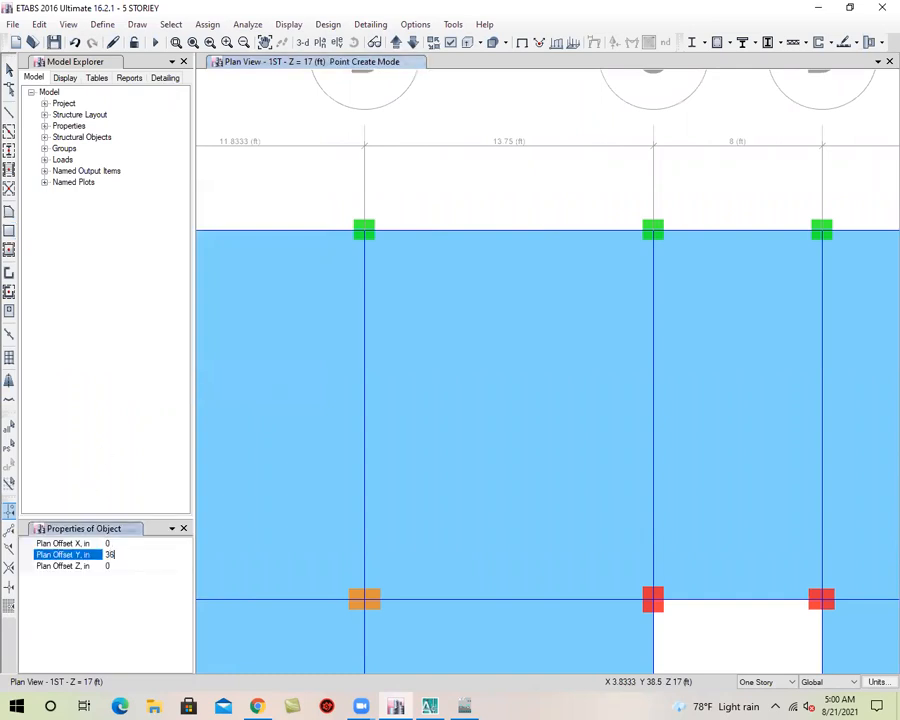
click(364, 231)
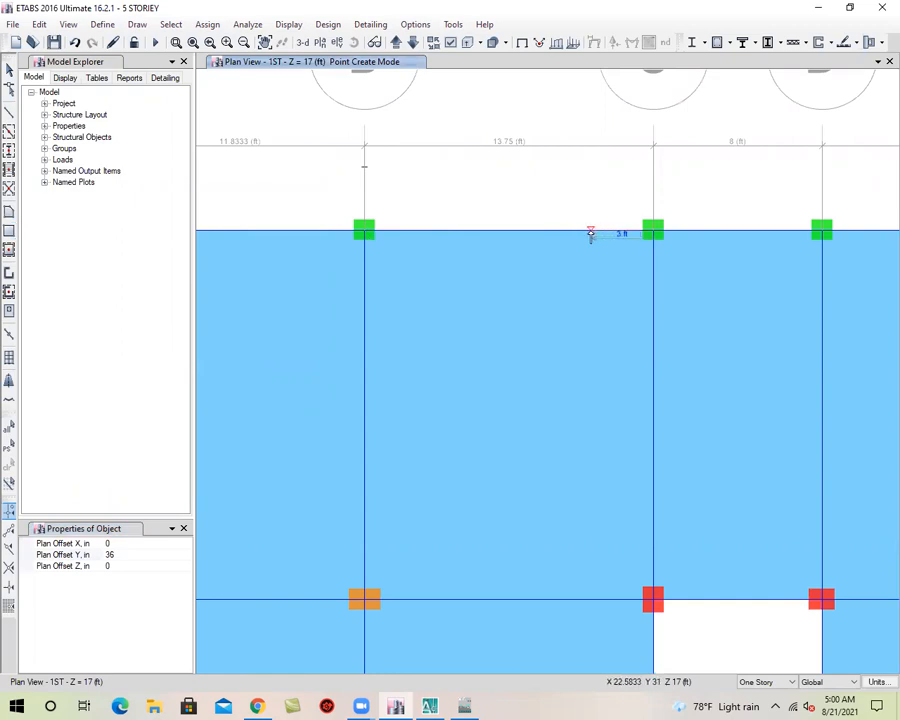
middle_drag(644, 289, 490, 281)
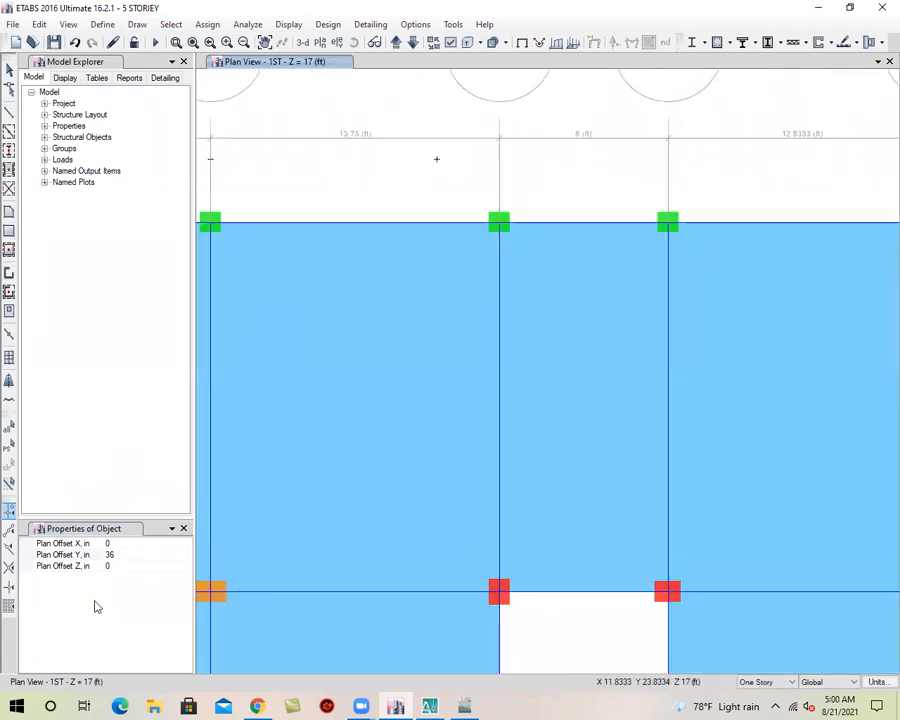
Draw joints with a plan Y offset of 45 in from grid point C-3 and from the edge point 3 ft before grid E
click(146, 553)
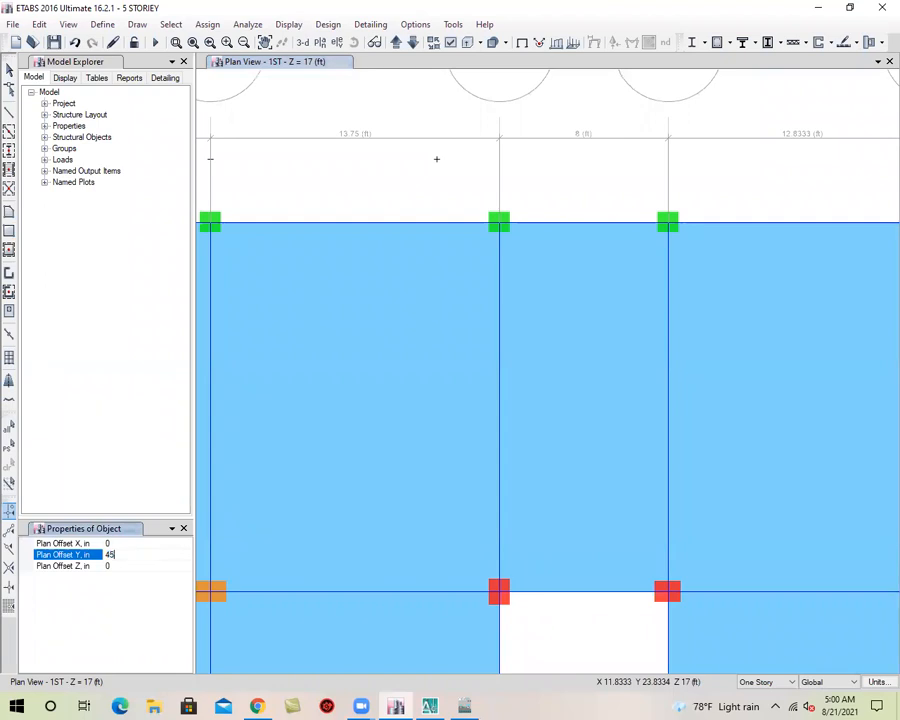
click(499, 224)
middle_drag(680, 267, 535, 281)
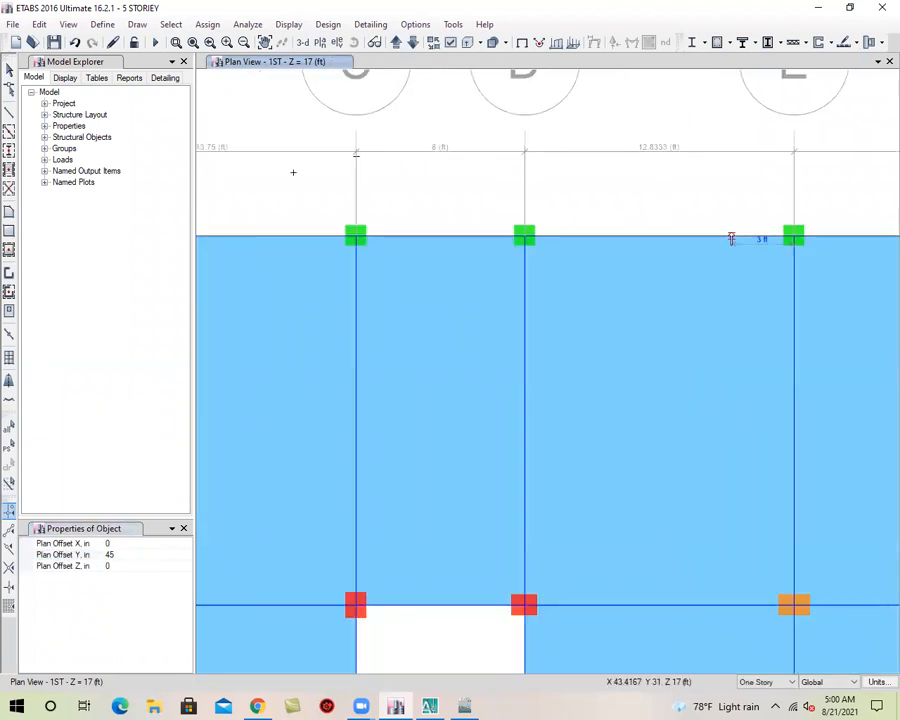
click(731, 238)
middle_drag(637, 290, 262, 285)
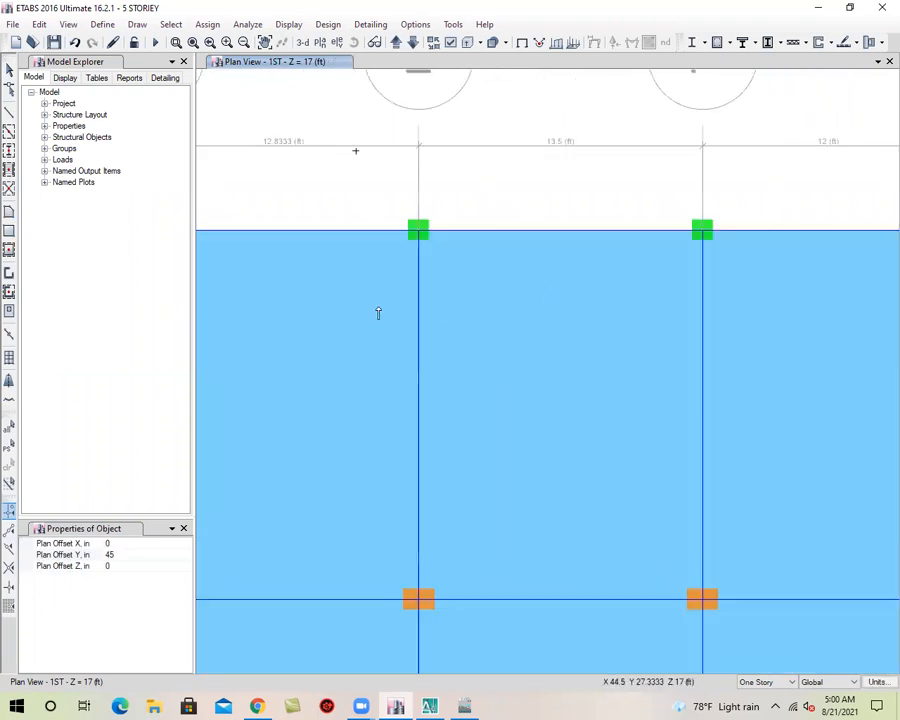
Switch to AutoCAD to check the East Side veranda and toilet projections, and return to the ETABS plan
scroll(378, 313, down, 3)
scroll(434, 295, up, 3)
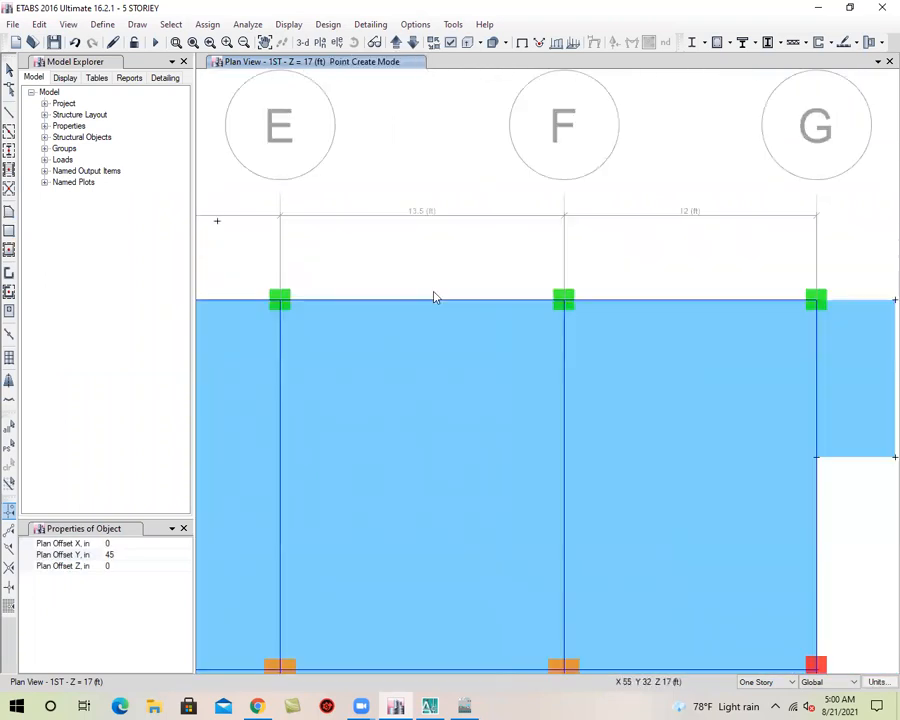
click(431, 706)
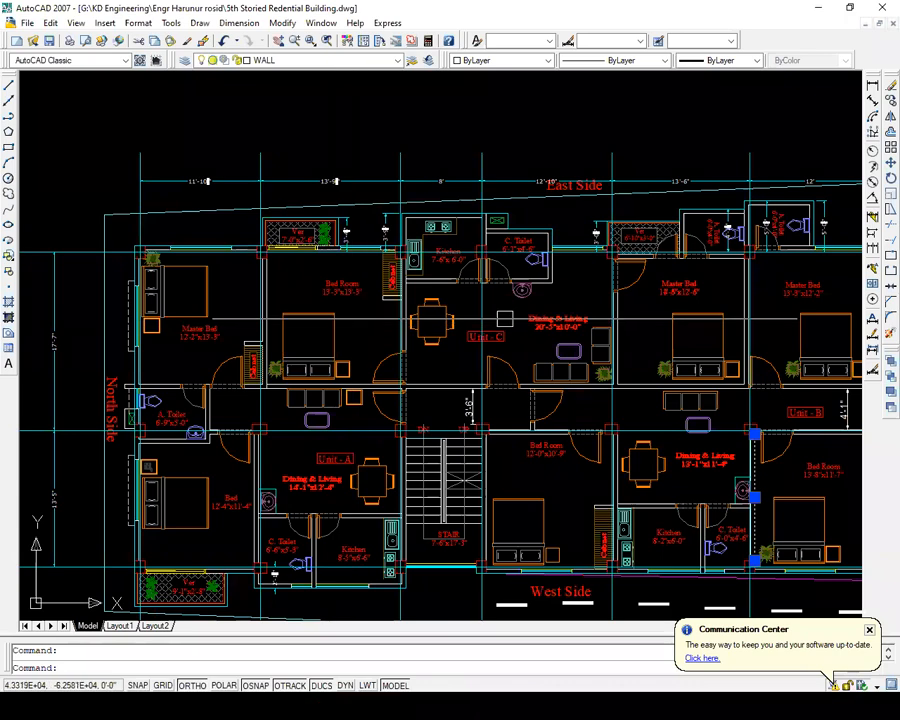
scroll(560, 238, up, 2)
middle_drag(476, 325, 325, 328)
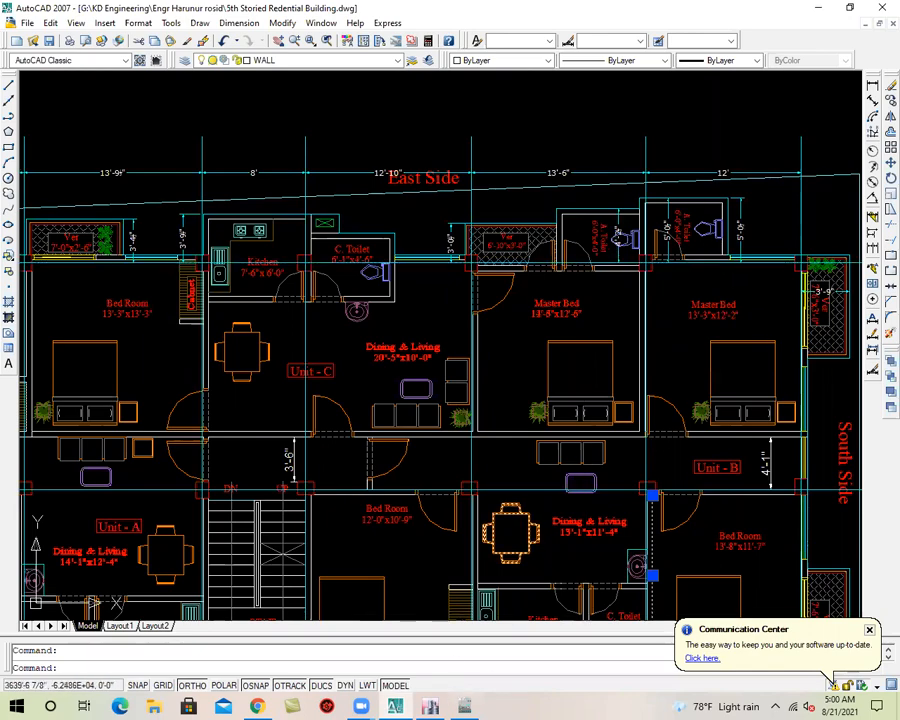
click(820, 8)
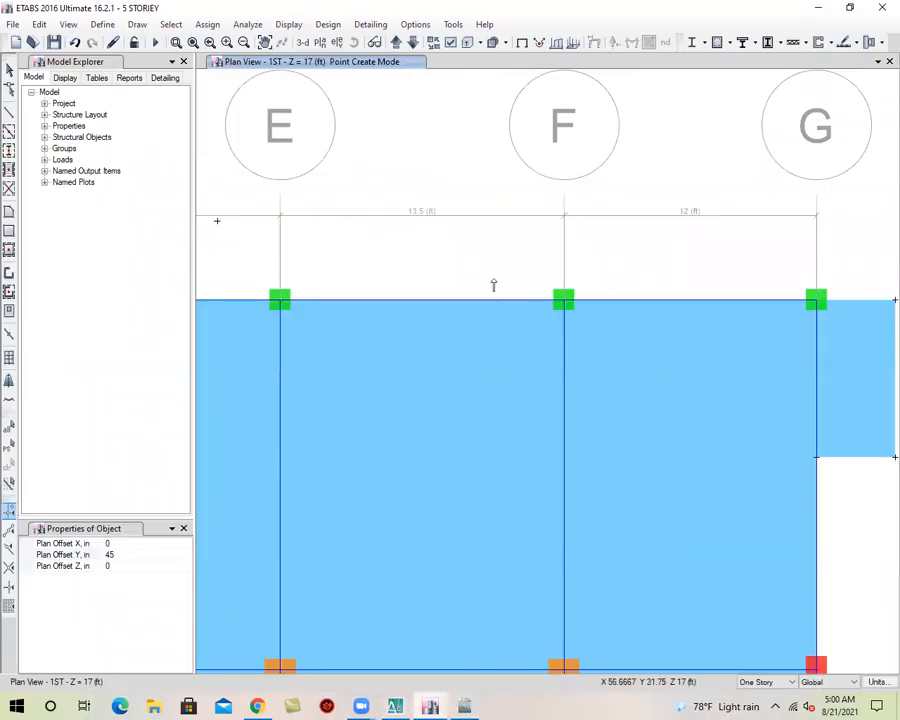
Undo the last operation and draw a joint with a plan Y offset of 36 in from grid point E-3
scroll(456, 292, down, 5)
scroll(448, 249, up, 3)
click(77, 43)
middle_drag(309, 384, 526, 356)
middle_drag(643, 376, 582, 382)
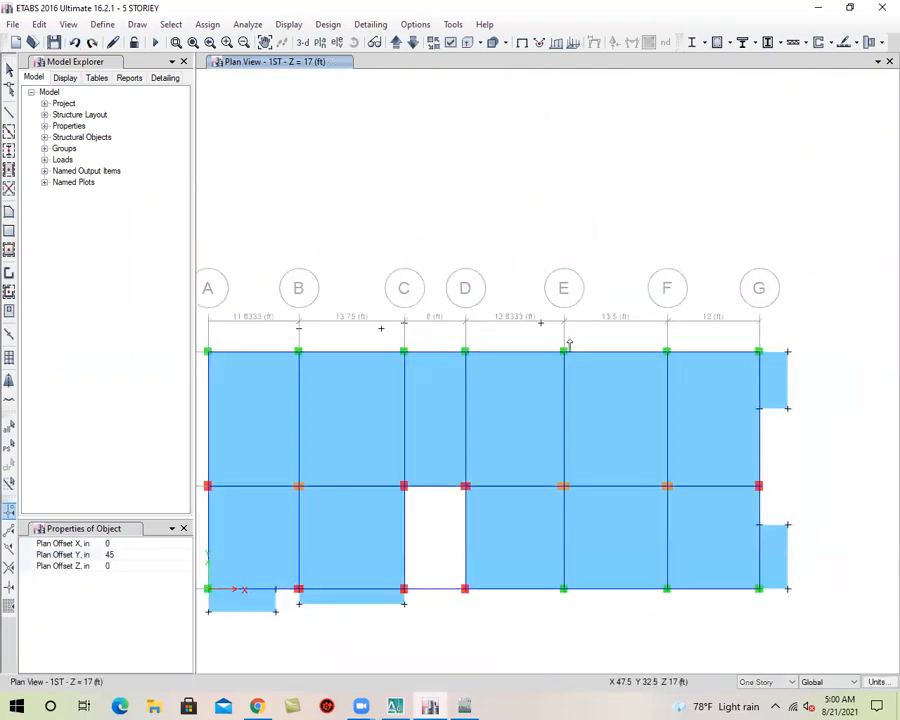
click(147, 553)
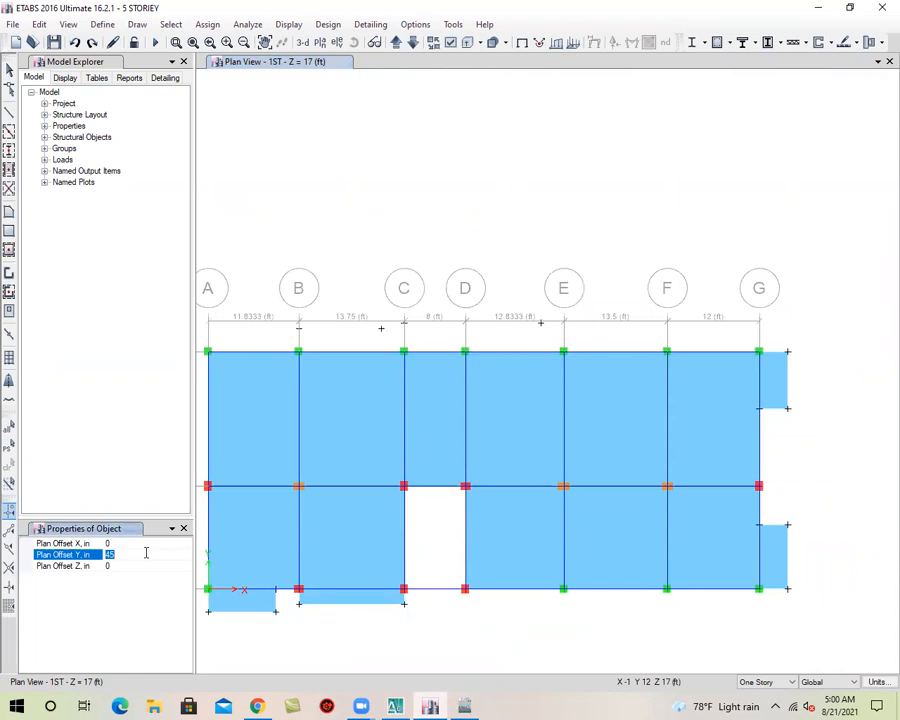
click(139, 571)
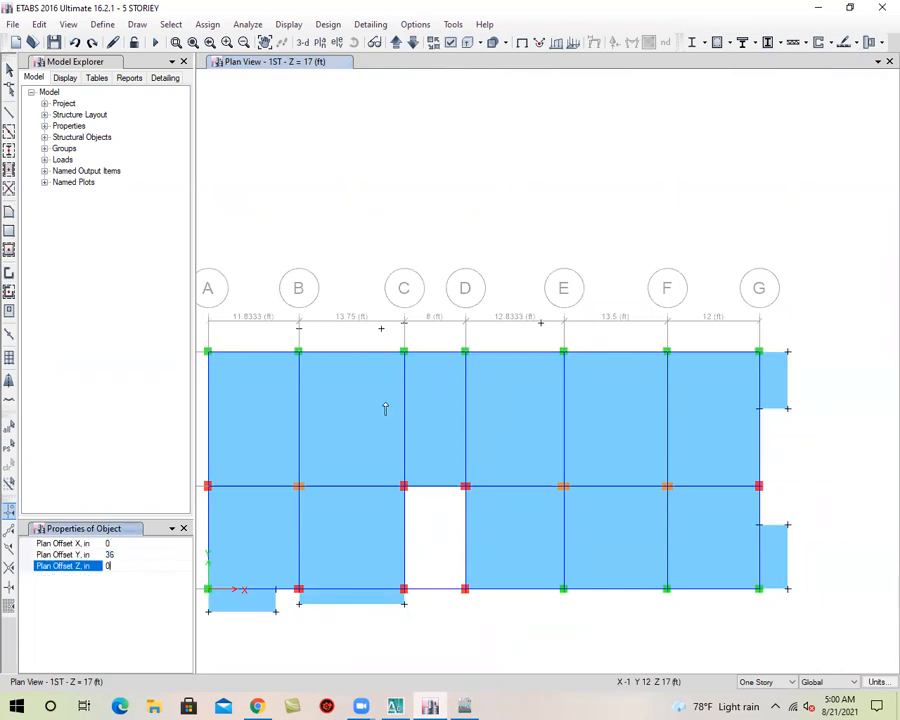
scroll(558, 368, up, 4)
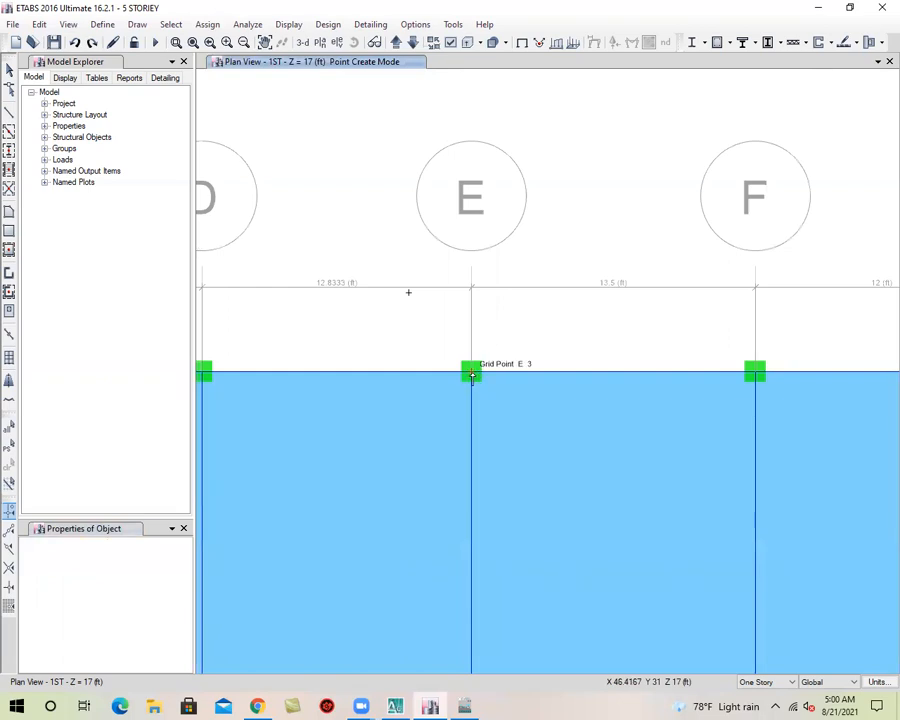
click(472, 372)
Draw a joint with a plan Y offset of 48 in from the grid line 3 edge point about 4 ft before grid F
click(137, 24)
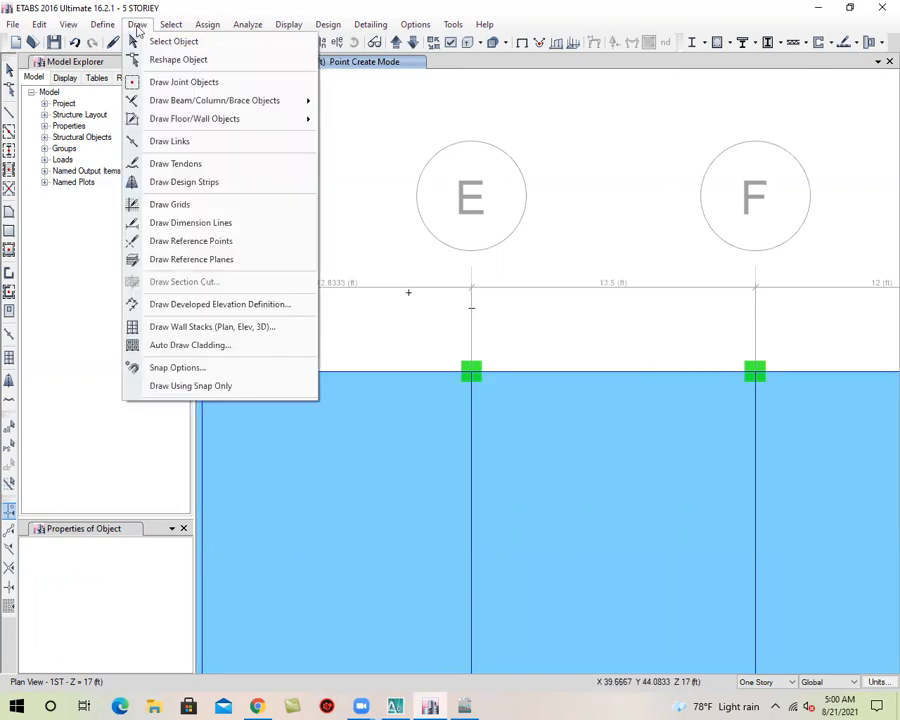
click(190, 82)
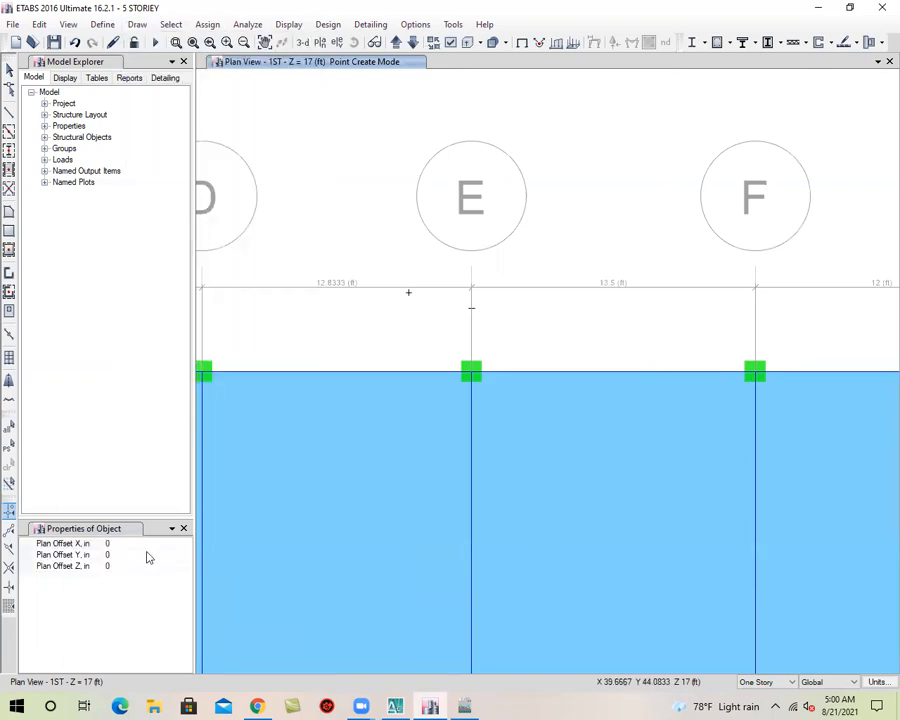
click(146, 554)
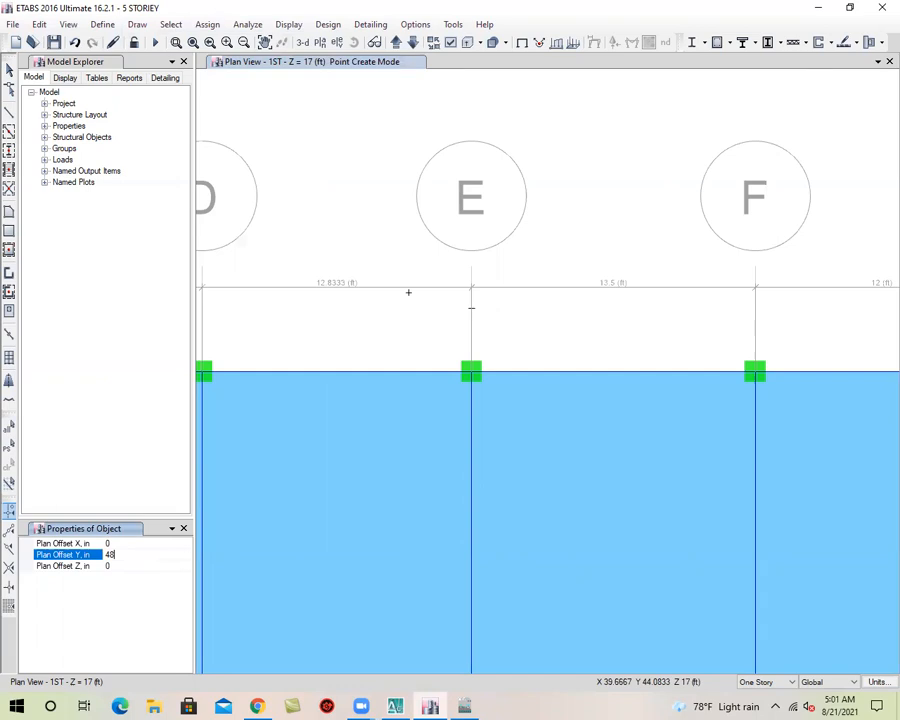
click(136, 565)
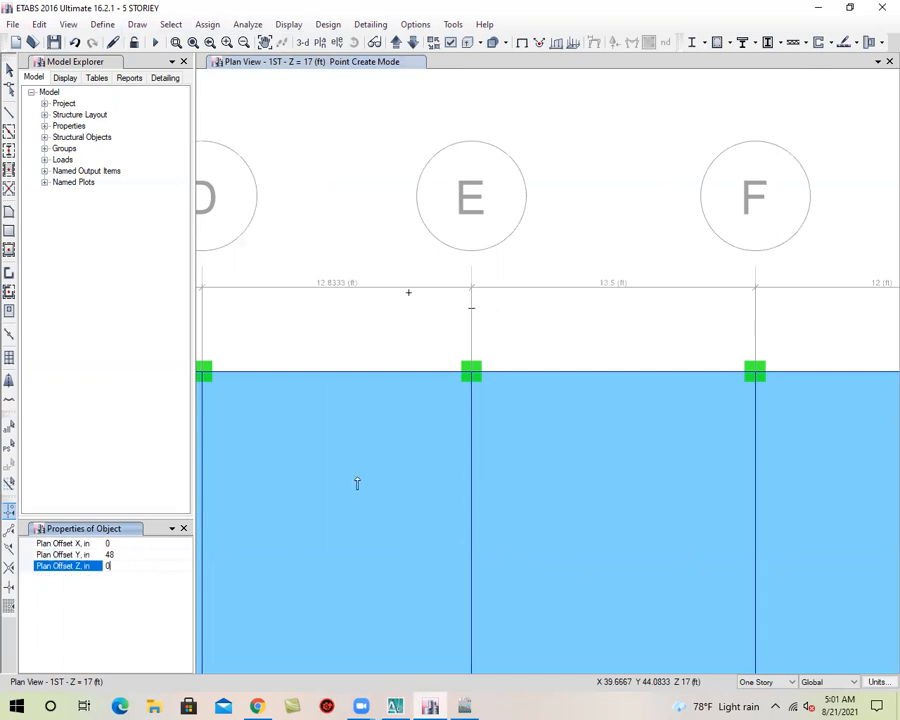
click(671, 373)
middle_drag(721, 385, 544, 375)
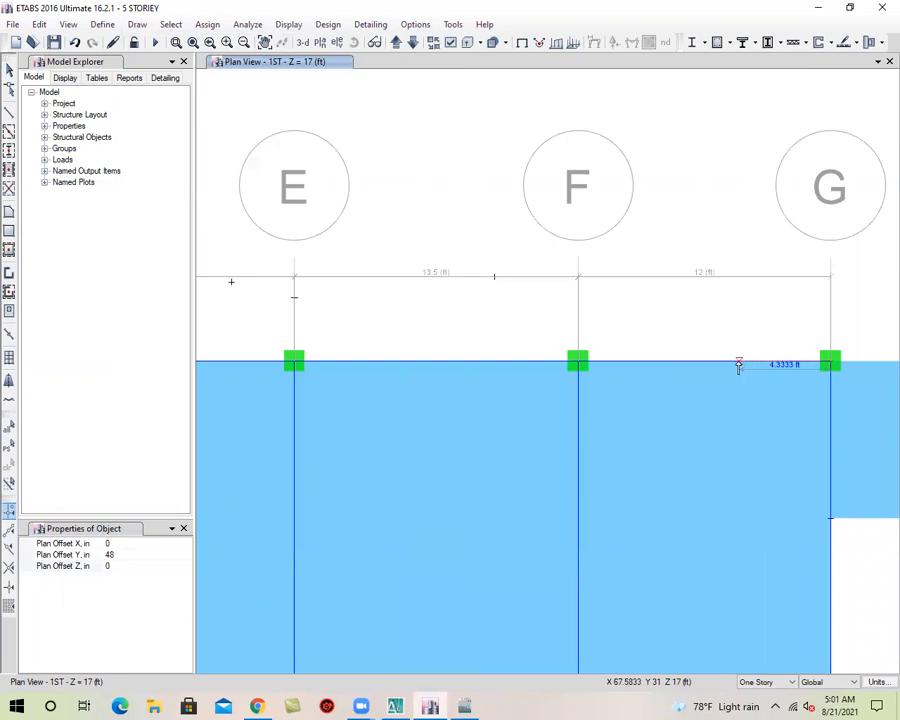
Draw a joint with a plan Y offset of 60 in from the edge point 4 ft before grid G, and end joint drawing
click(178, 555)
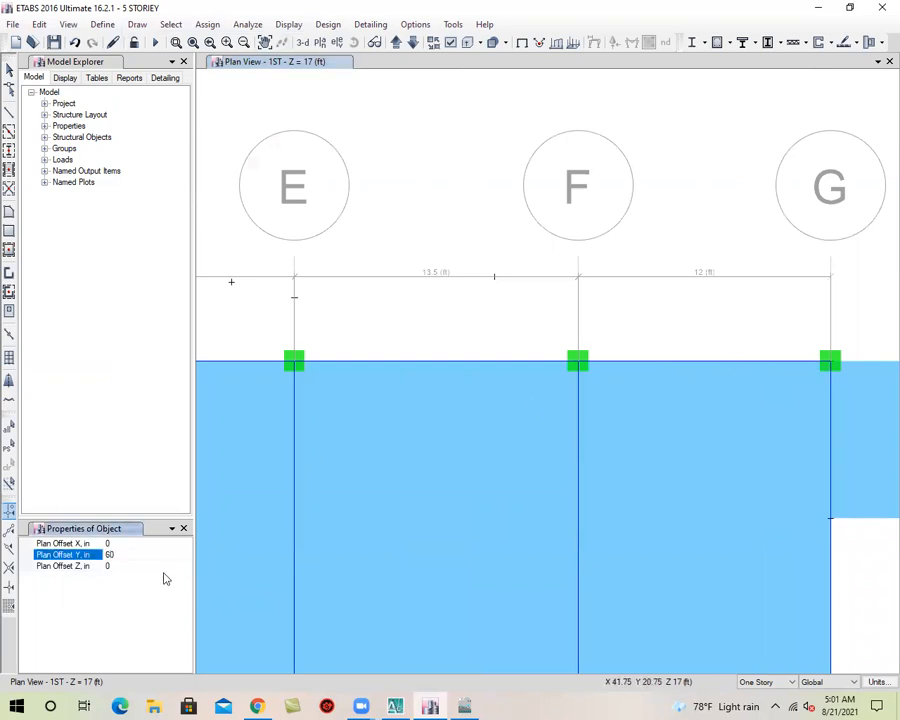
click(128, 565)
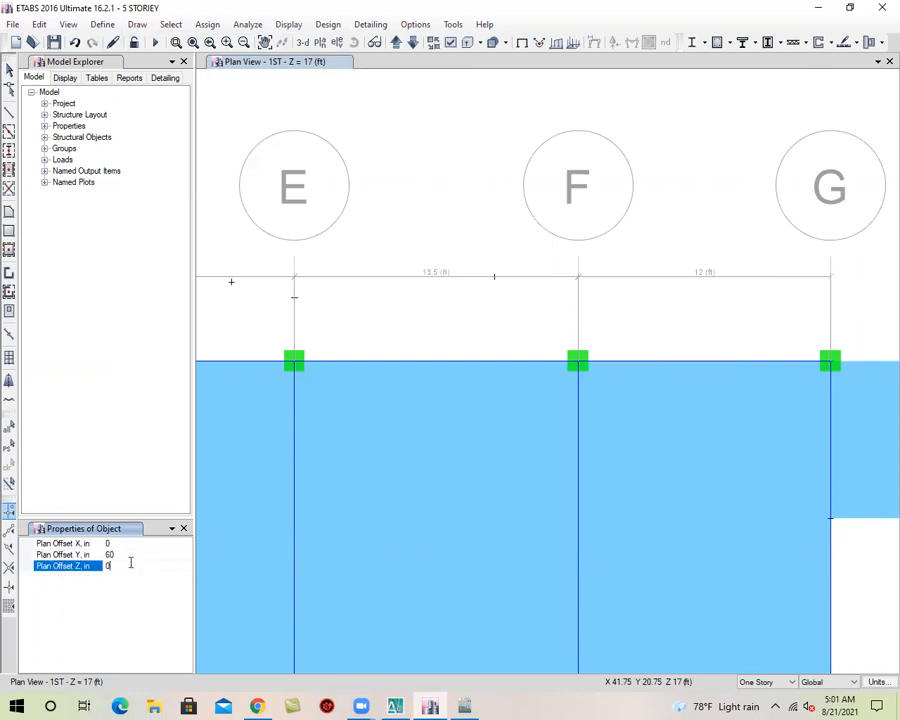
click(745, 364)
middle_drag(589, 365, 674, 337)
scroll(618, 347, down, 5)
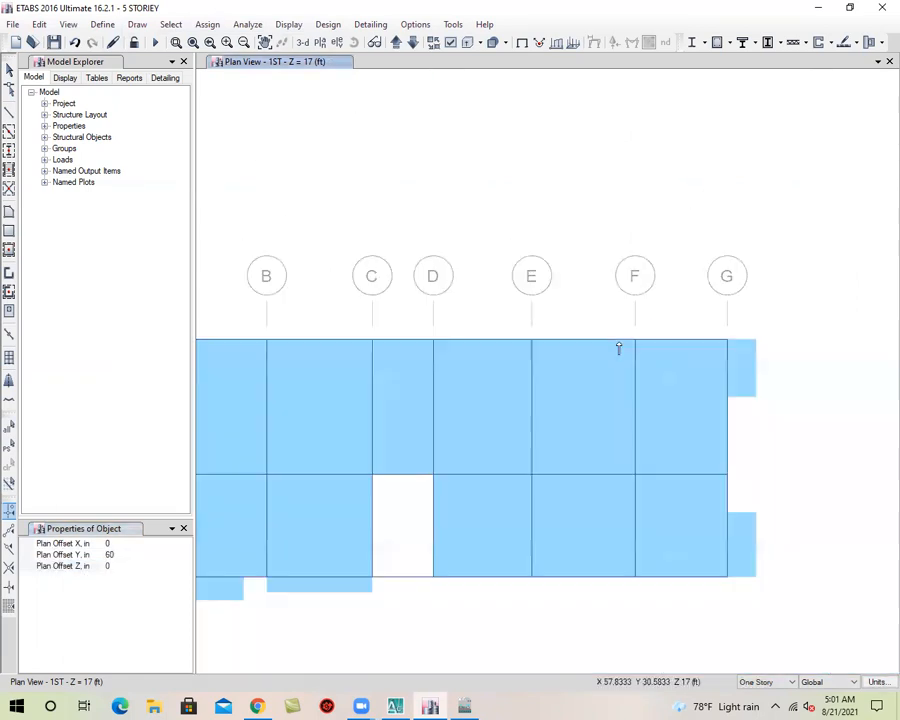
click(8, 68)
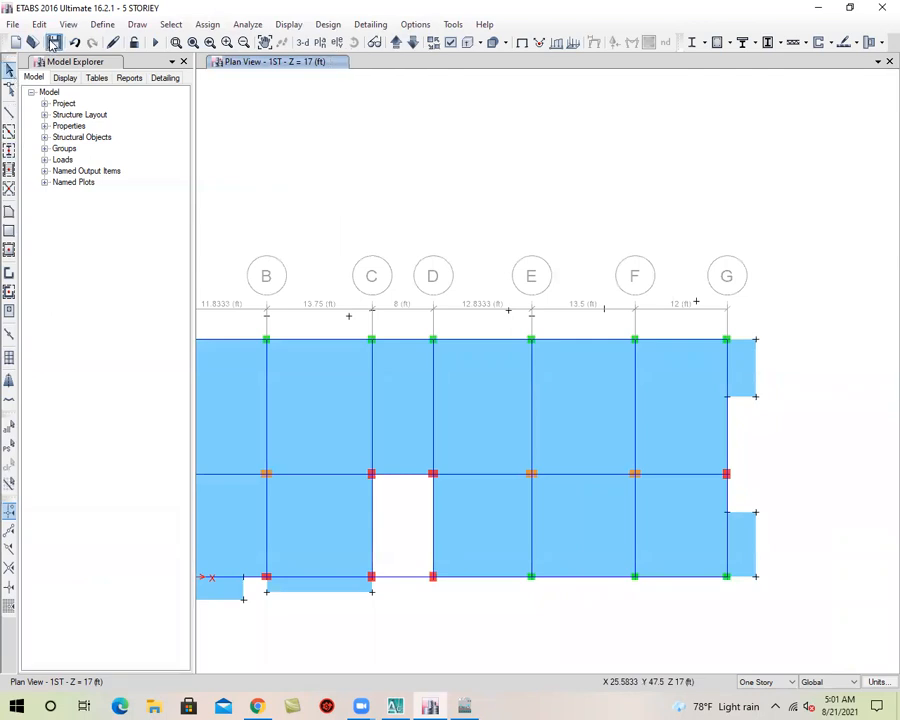
Draw a rectangular Slab-5 projection in bay B-C from the outer joint 3 ft before grid C to grid point B-3
click(9, 231)
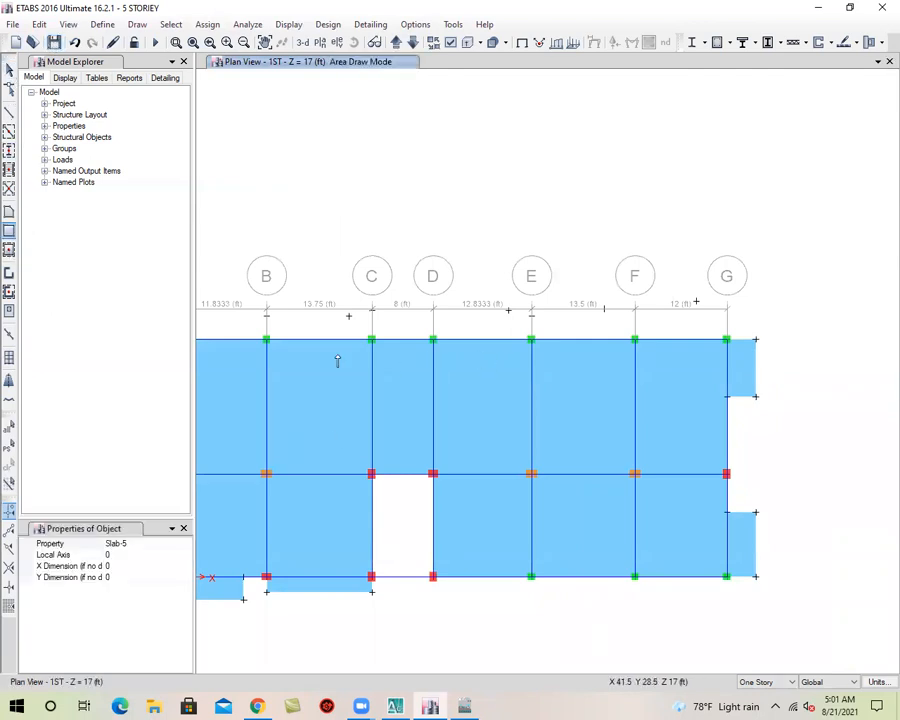
middle_drag(448, 332, 645, 322)
scroll(440, 325, up, 4)
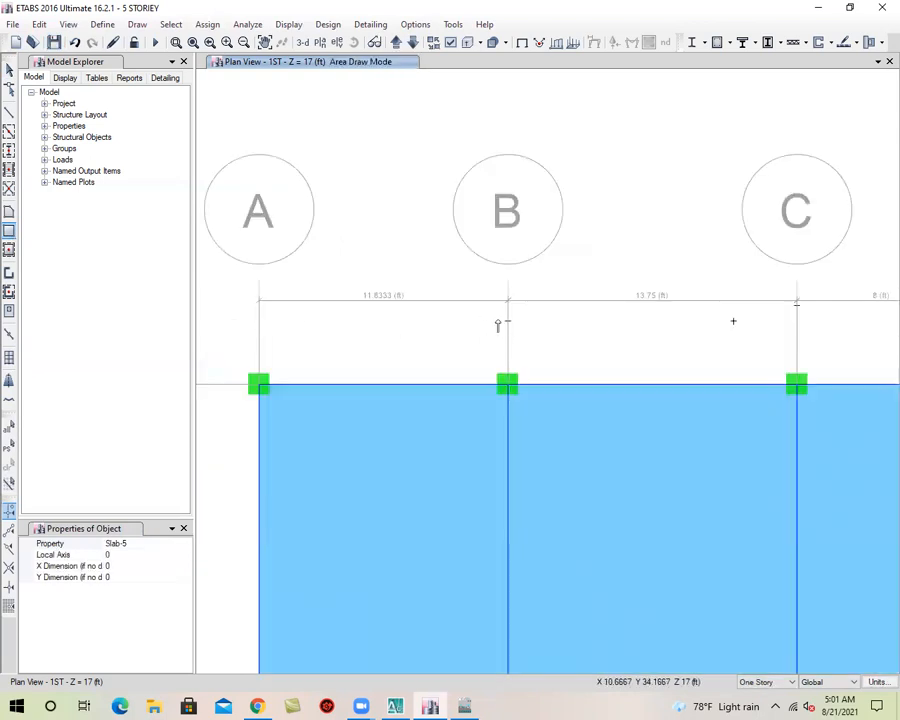
click(733, 321)
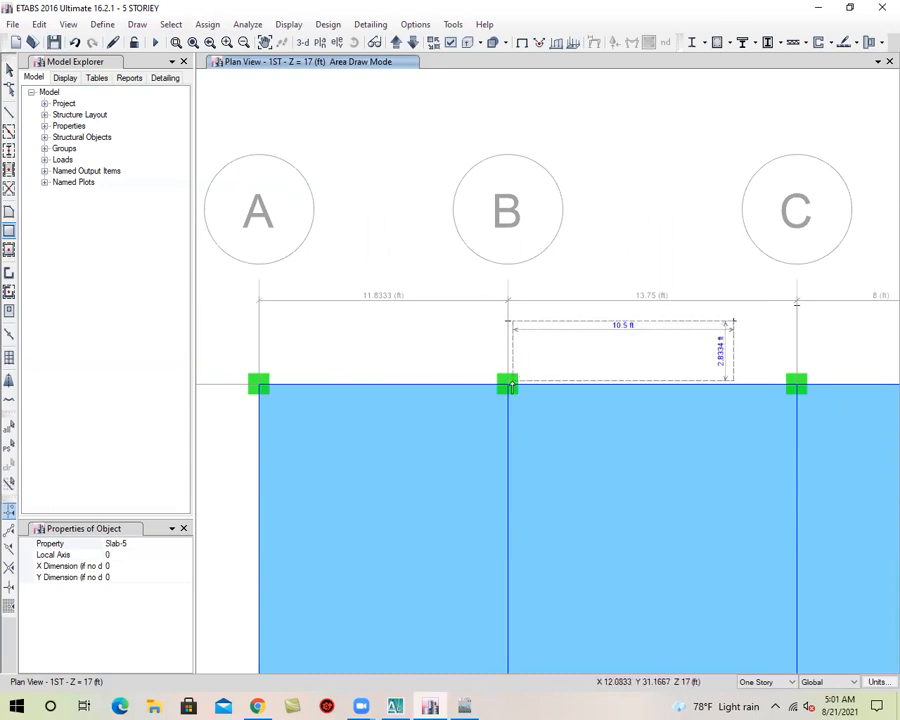
click(507, 382)
Draw a rectangular Slab-5 projection from the outer joint above grid point C-3 to the grid line 3 edge point just before grid E
middle_drag(846, 350, 502, 352)
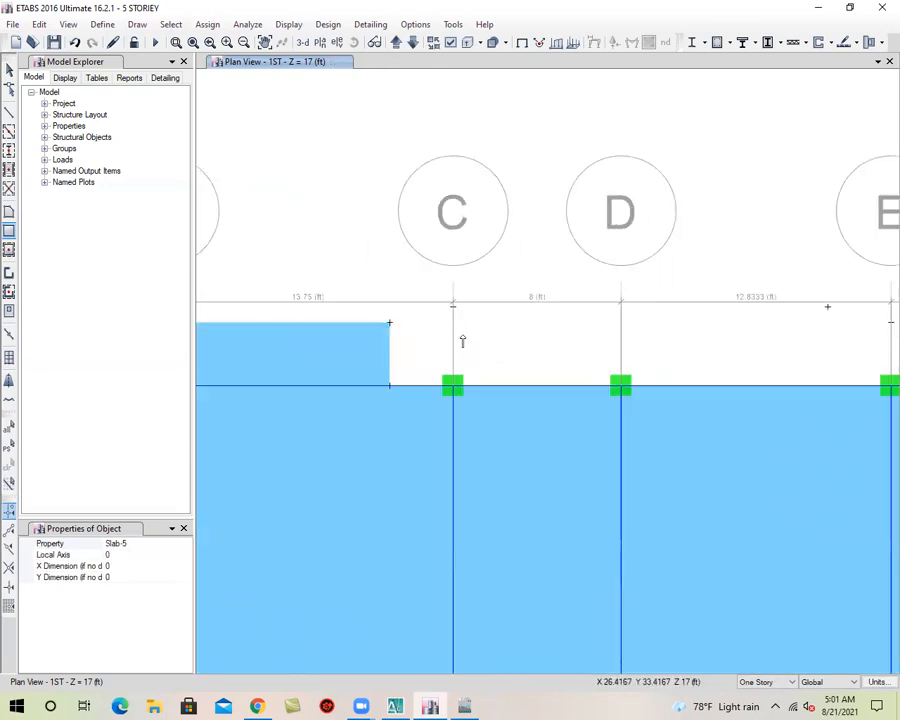
click(453, 307)
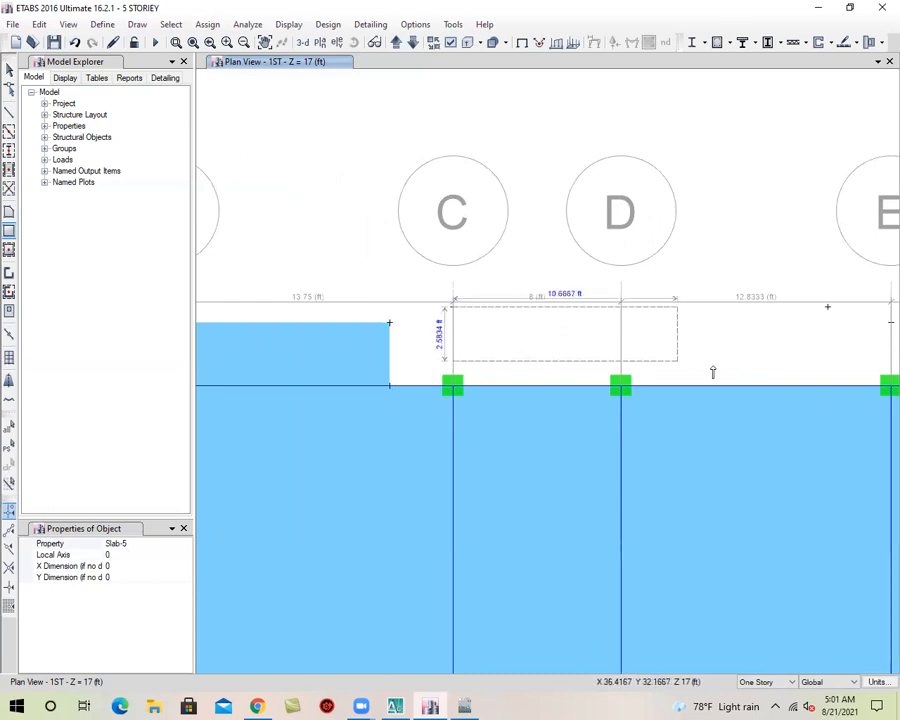
click(825, 389)
Draw a rectangular Slab-5 projection in bay E-F from the outer joint 4 ft before grid F to grid point E-3
middle_drag(645, 398, 458, 390)
scroll(657, 303, up, 5)
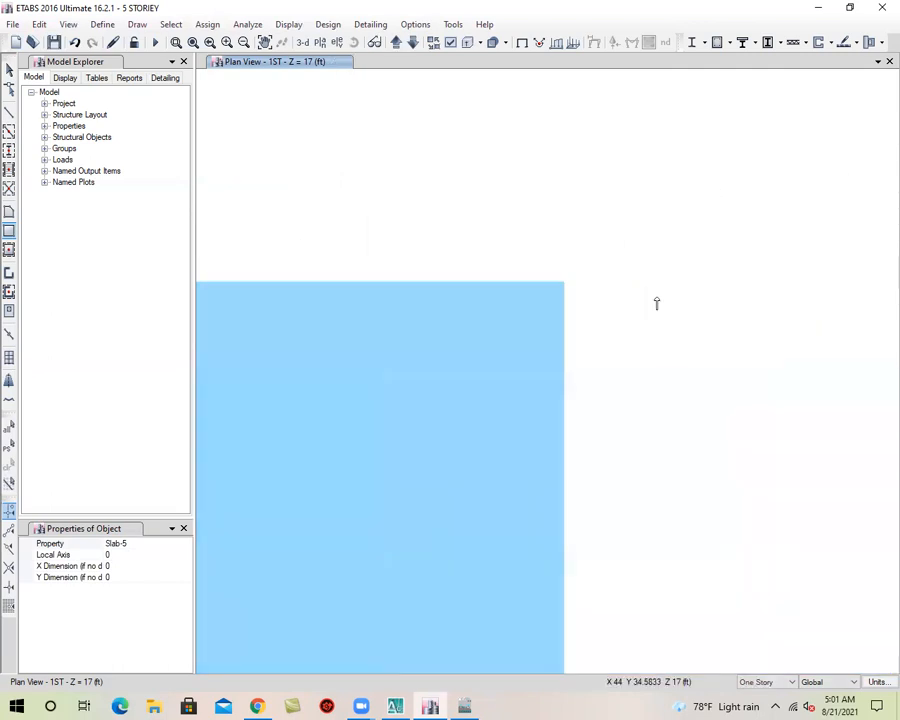
scroll(568, 299, down, 5)
scroll(590, 342, down, 3)
middle_drag(685, 358, 566, 361)
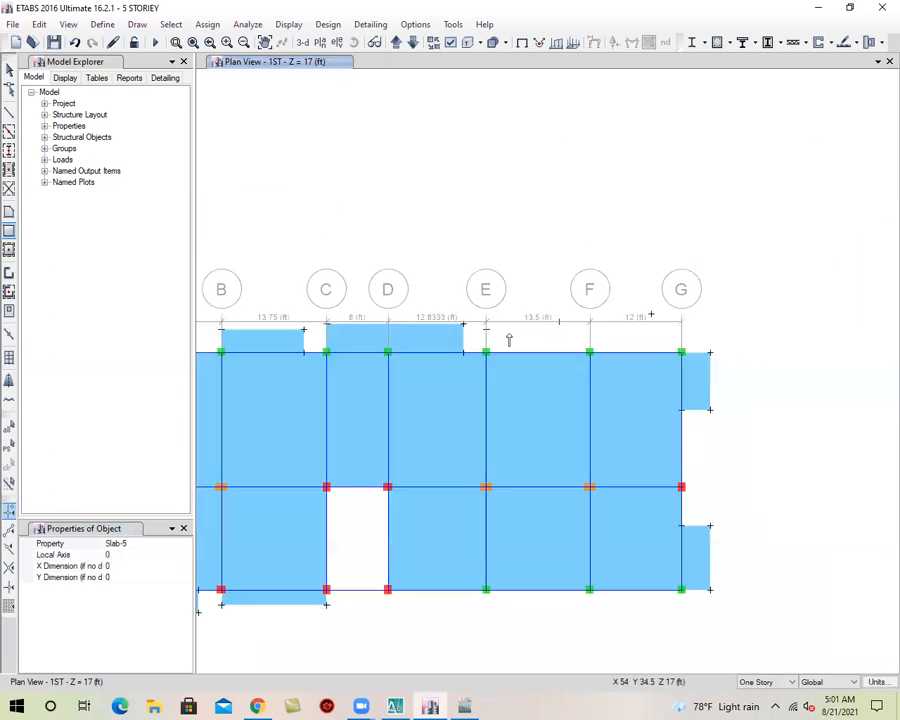
scroll(522, 330, up, 3)
scroll(562, 347, down, 3)
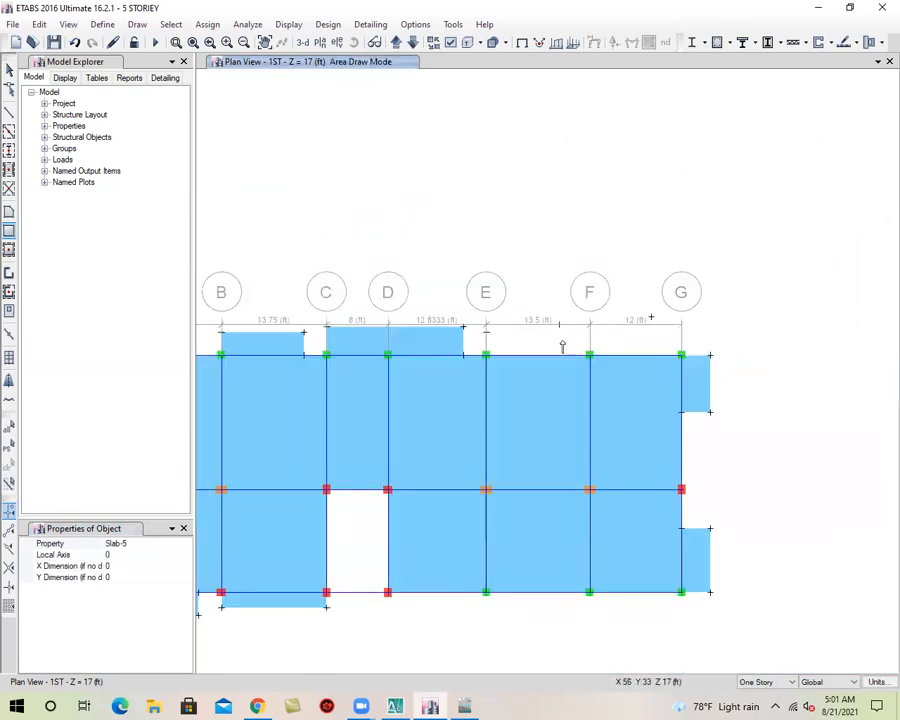
scroll(550, 334, up, 3)
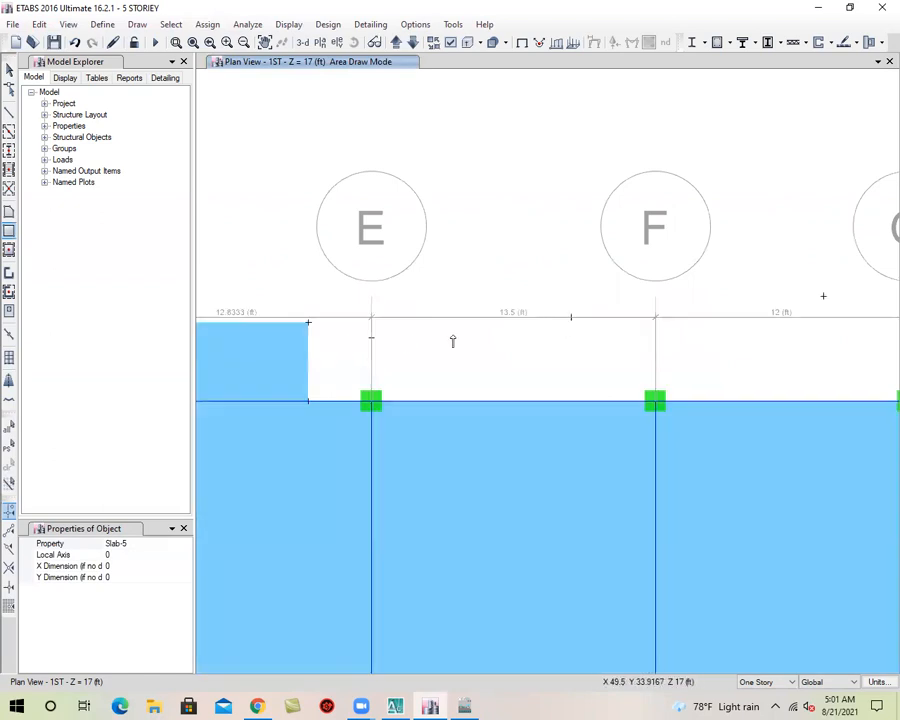
click(566, 319)
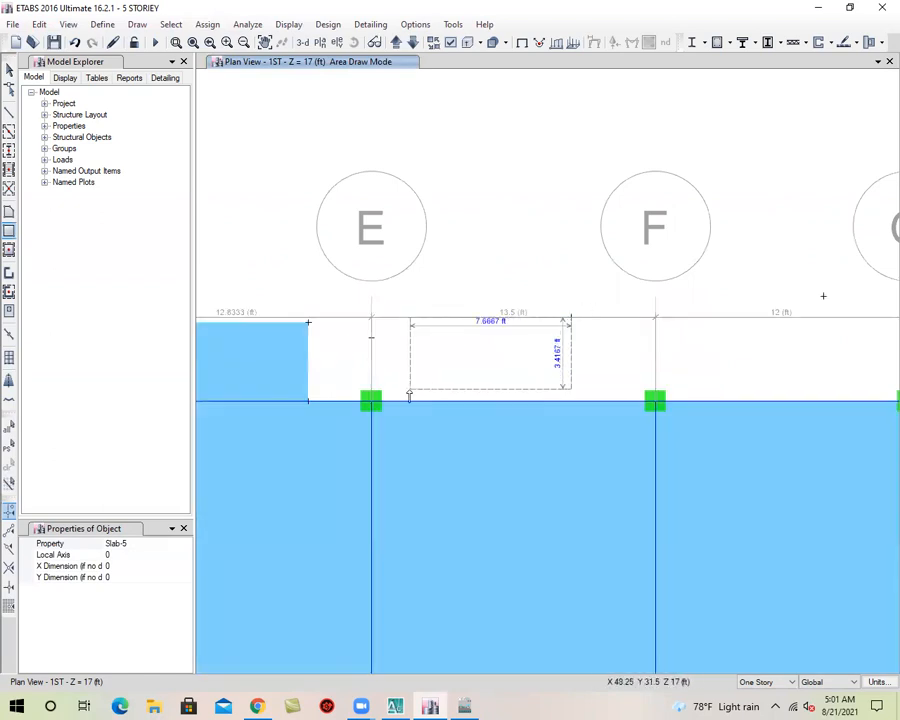
drag(402, 403, 374, 401)
Draw a Slab-5 projection from the outer joint 4 ft before grid G to the edge point 4 ft before grid F, and save the model
middle_drag(575, 353, 446, 358)
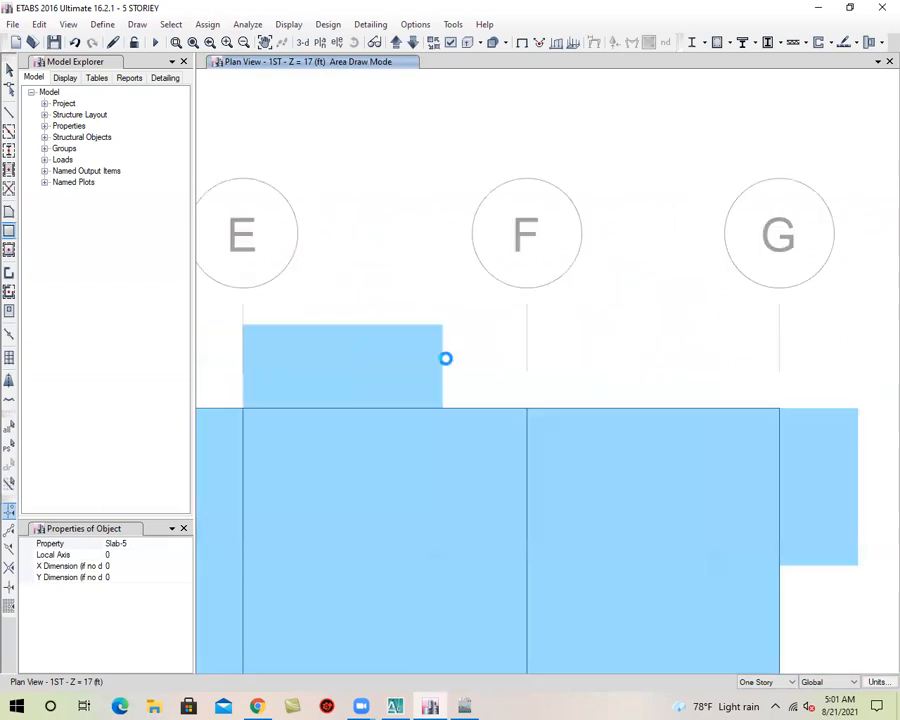
drag(693, 302, 442, 405)
scroll(622, 321, down, 3)
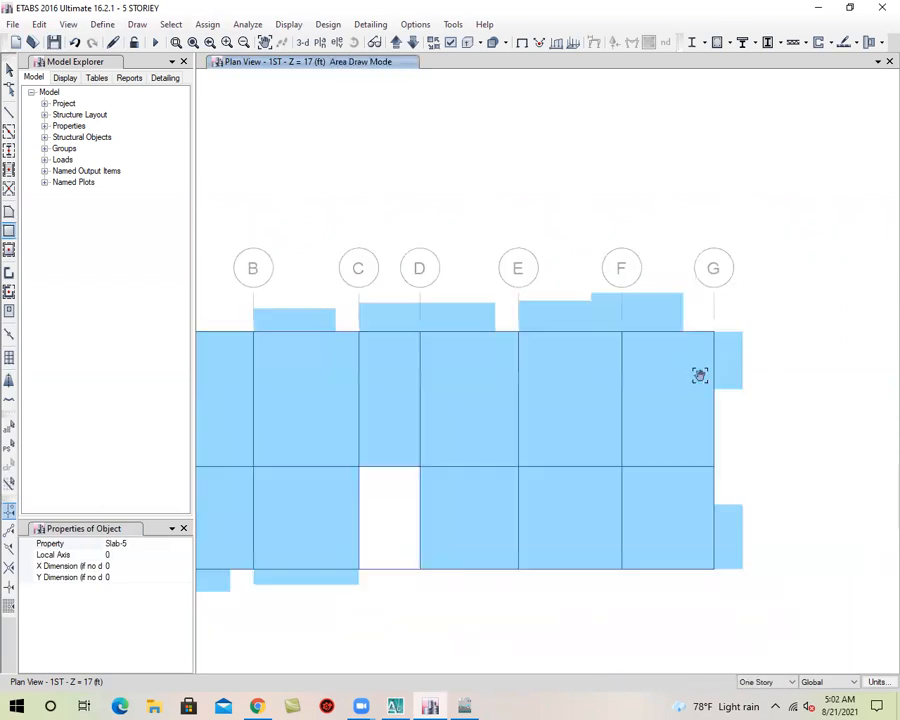
key(Escape)
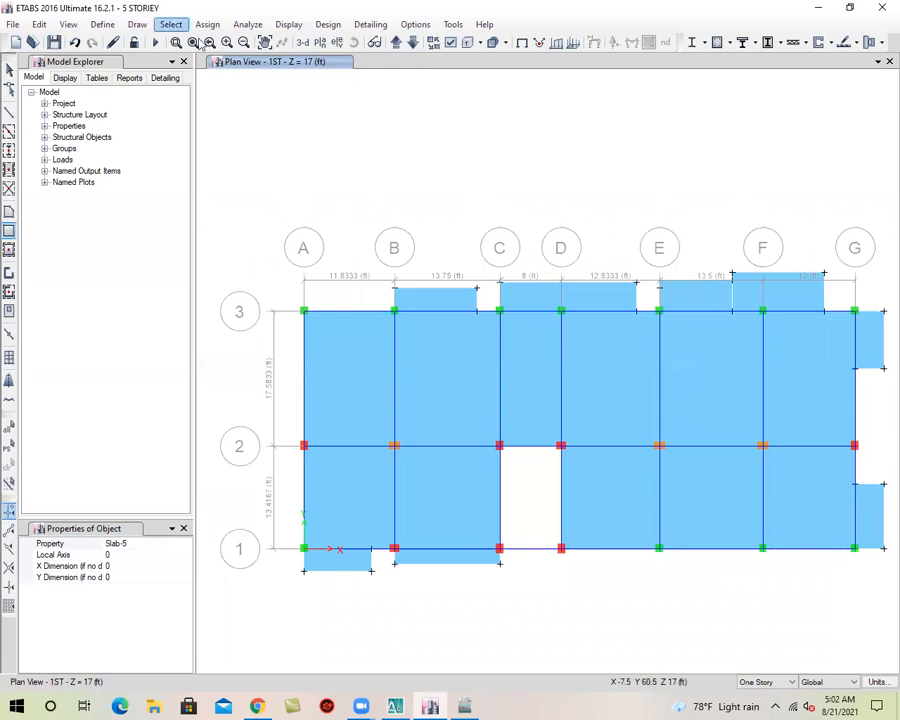
click(54, 42)
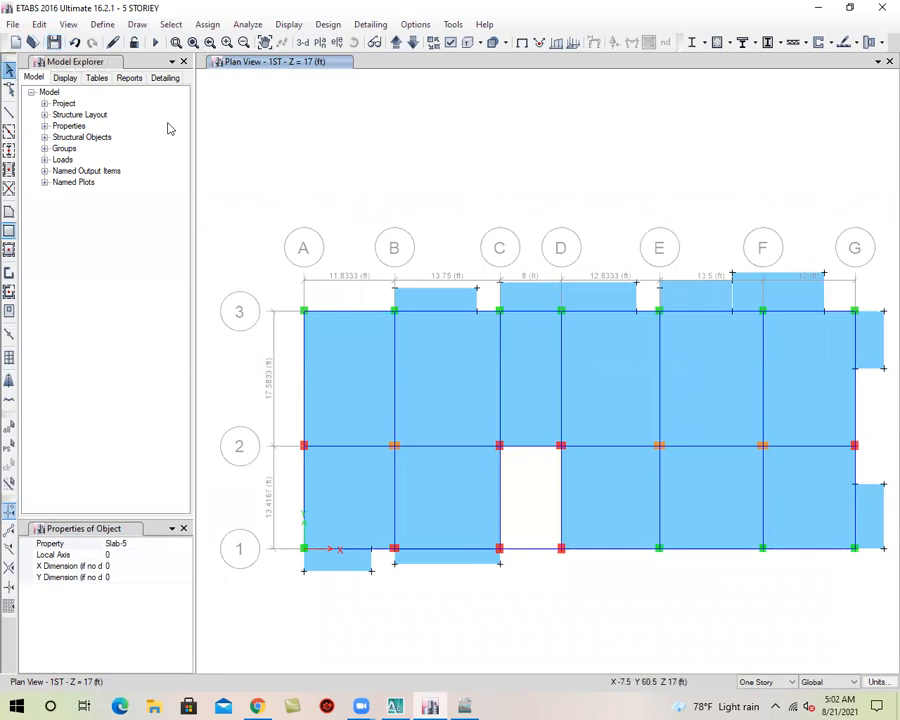
Show the model in 3-D and select the two 1ST-storey projection slabs along grid line 1
click(302, 42)
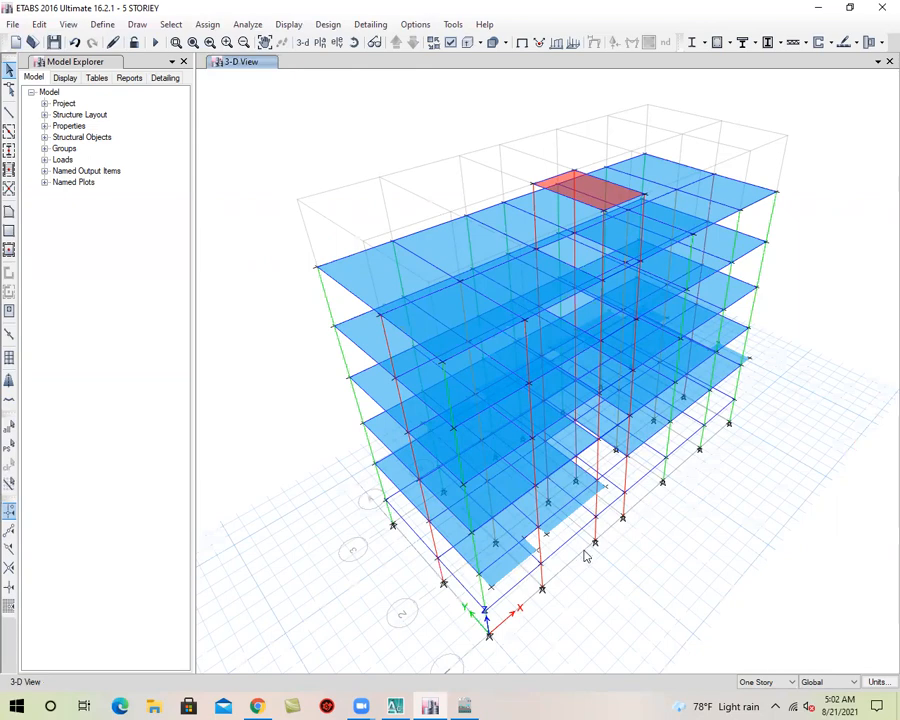
scroll(505, 556, up, 5)
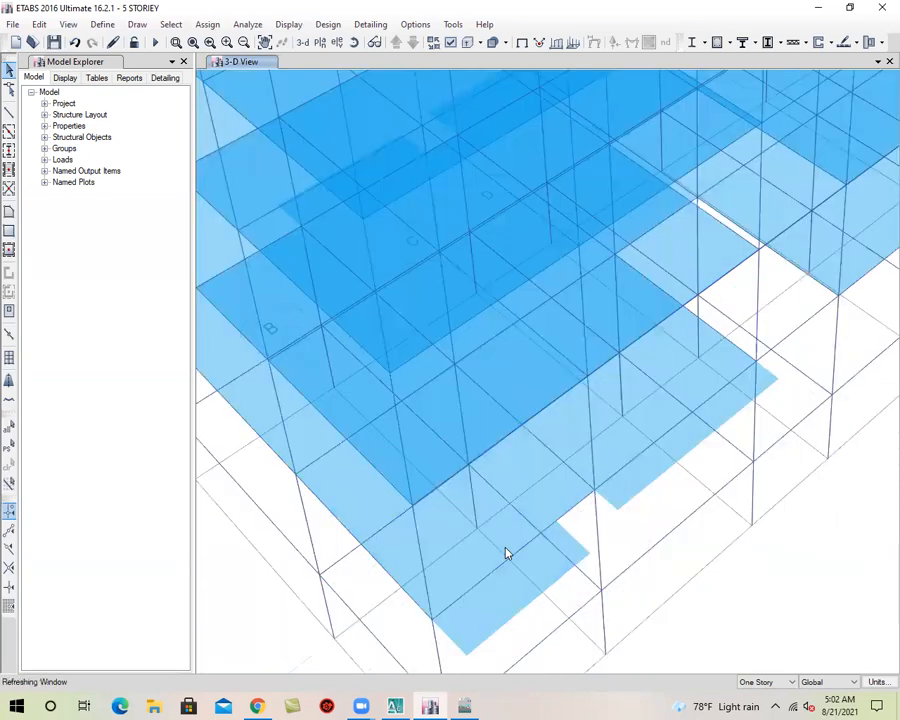
click(526, 589)
click(642, 473)
scroll(627, 509, down, 5)
Add the four 1ST-storey projection slabs along grid line 3 and one of the two beyond grid G to the selection
click(355, 43)
drag(496, 432, 423, 438)
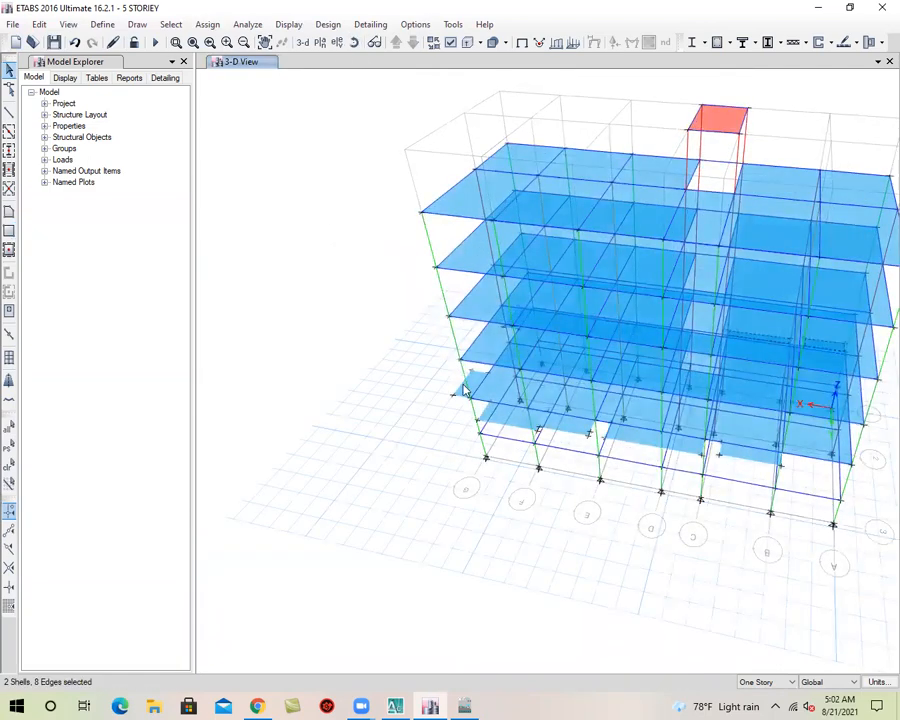
scroll(482, 408, up, 4)
click(482, 408)
click(576, 496)
click(749, 517)
middle_drag(808, 599, 440, 536)
click(557, 491)
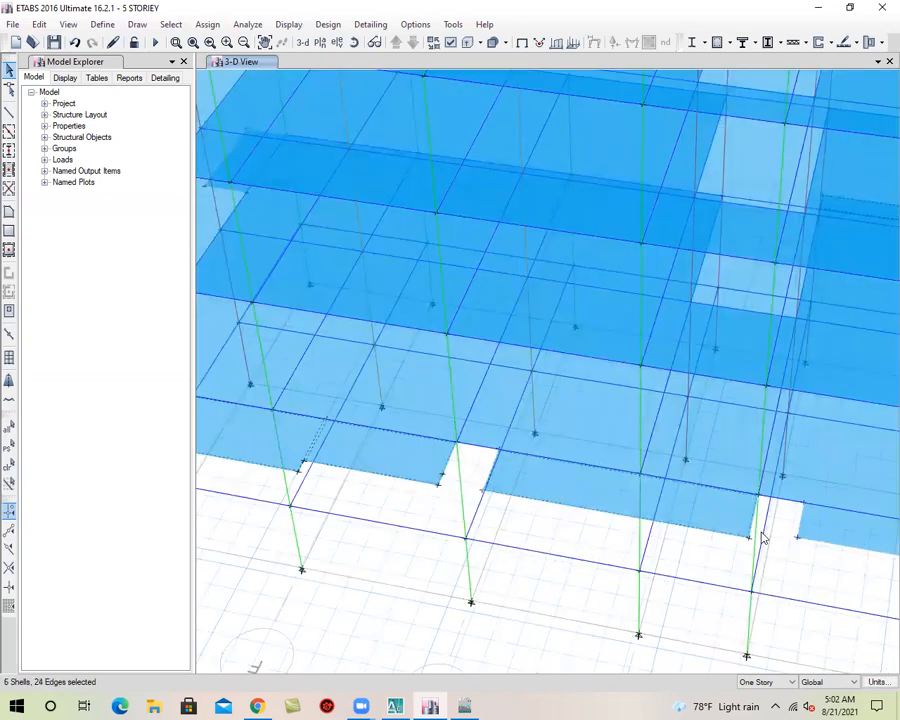
middle_drag(862, 546, 557, 498)
click(562, 490)
scroll(690, 511, down, 2)
scroll(690, 511, down, 5)
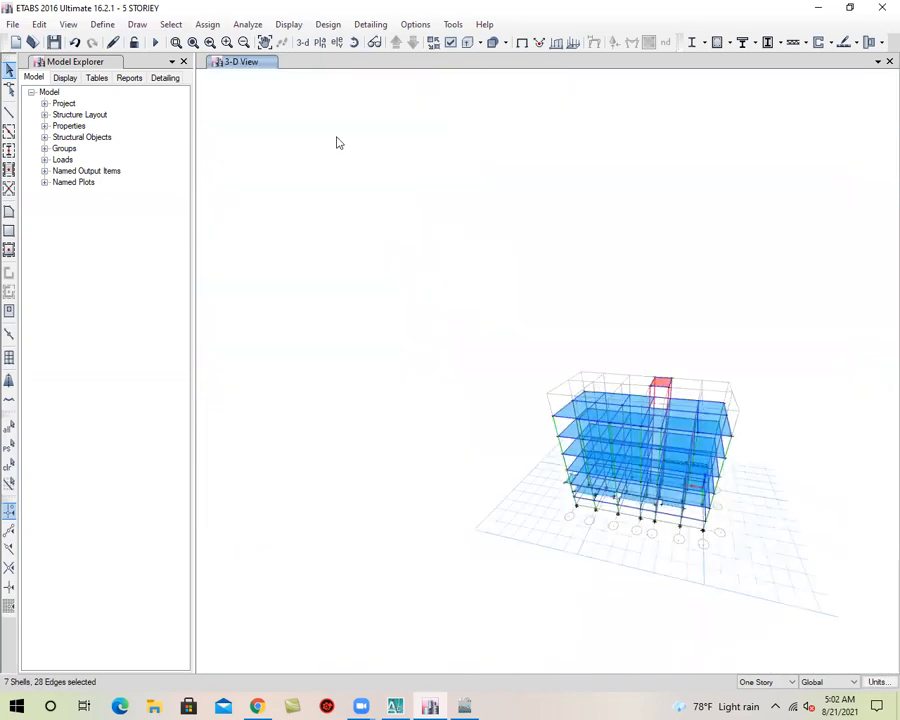
Add the remaining 1ST-storey projection slab beyond grid G to the selection and restore the default 3-D view
click(352, 44)
drag(676, 530, 566, 552)
scroll(639, 576, up, 5)
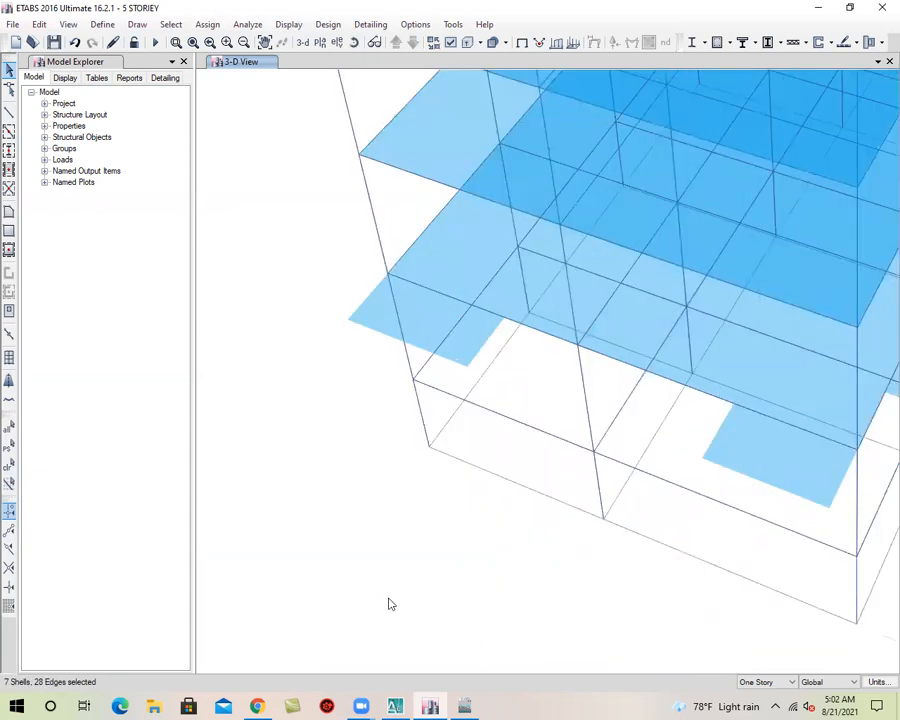
click(430, 329)
click(771, 466)
click(771, 466)
scroll(617, 443, down, 5)
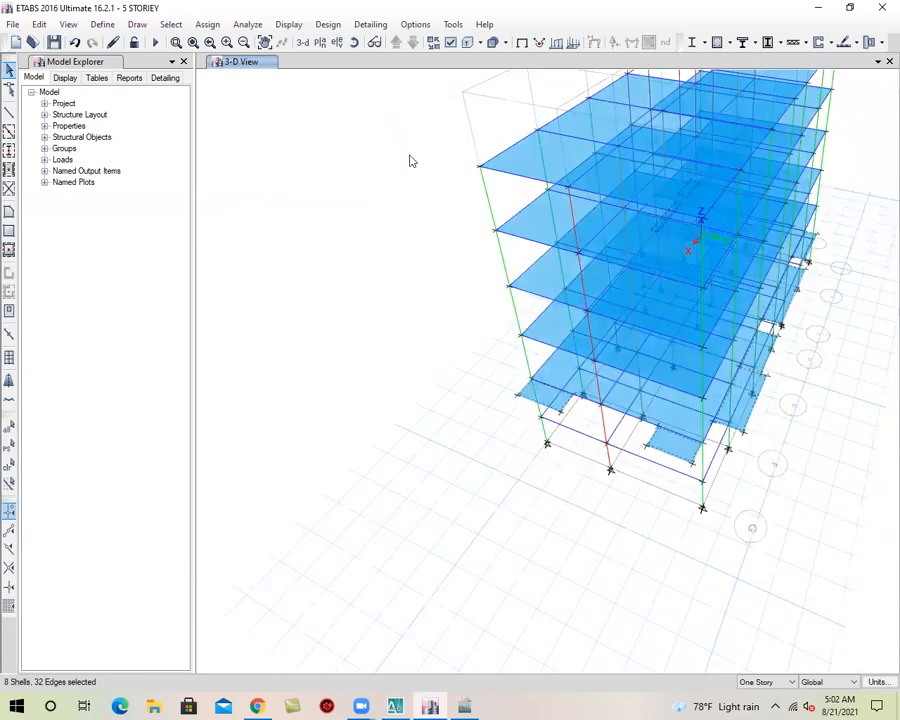
click(303, 43)
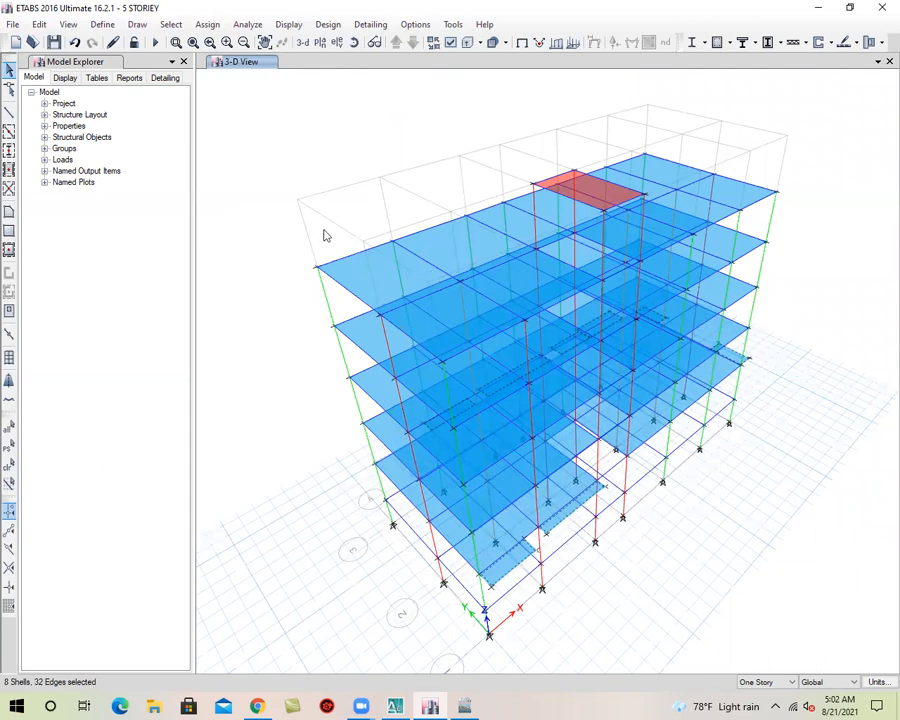
Replicate the selected projection slabs on stories 2ND, 3RD, 4TH and 5TH, and save the model
click(40, 25)
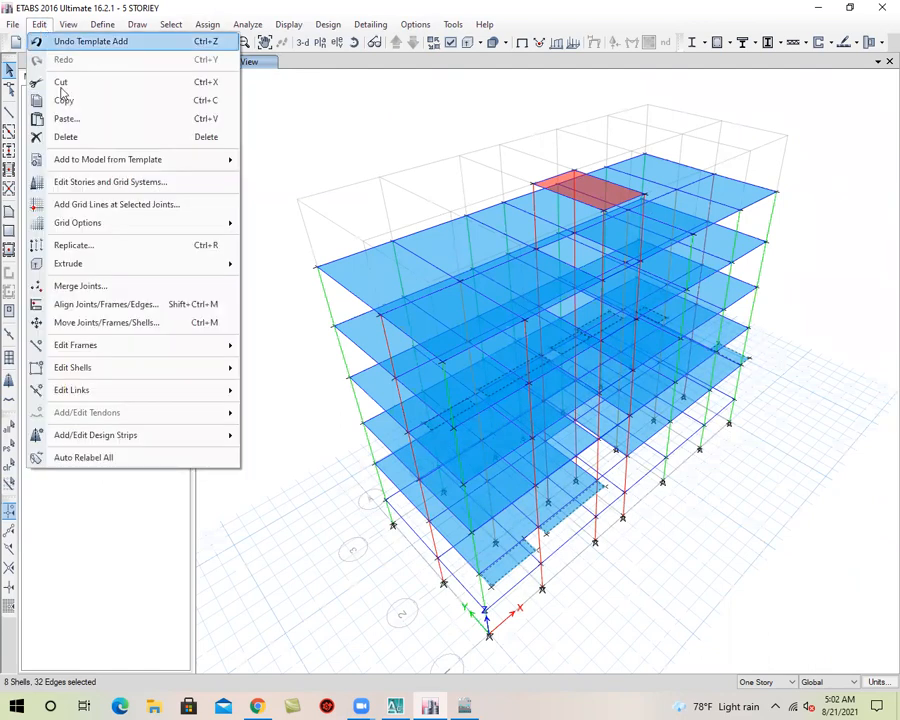
click(134, 250)
click(455, 229)
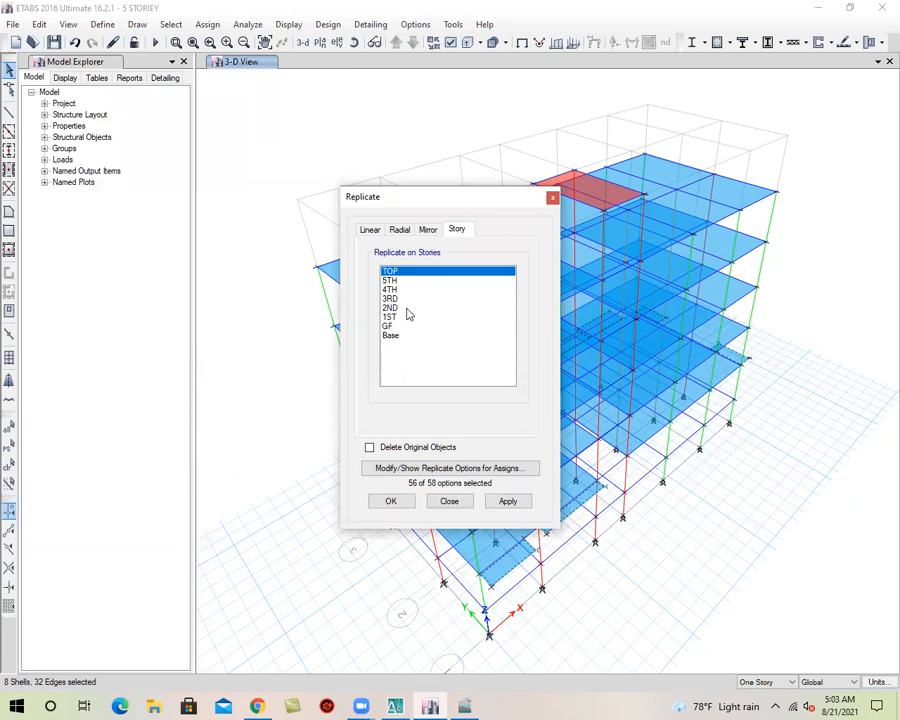
drag(406, 308, 420, 283)
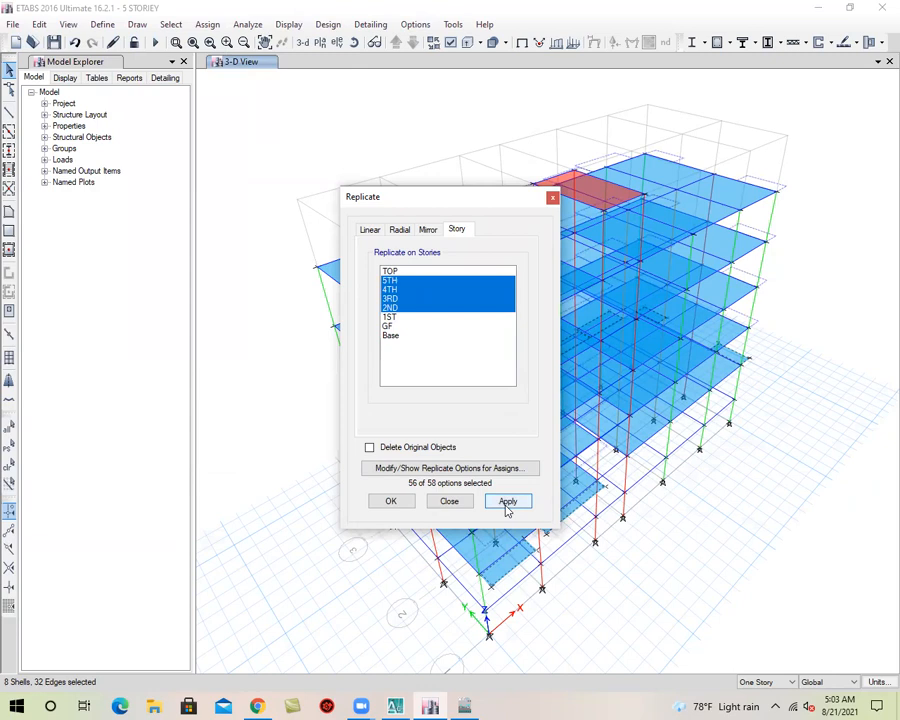
click(392, 501)
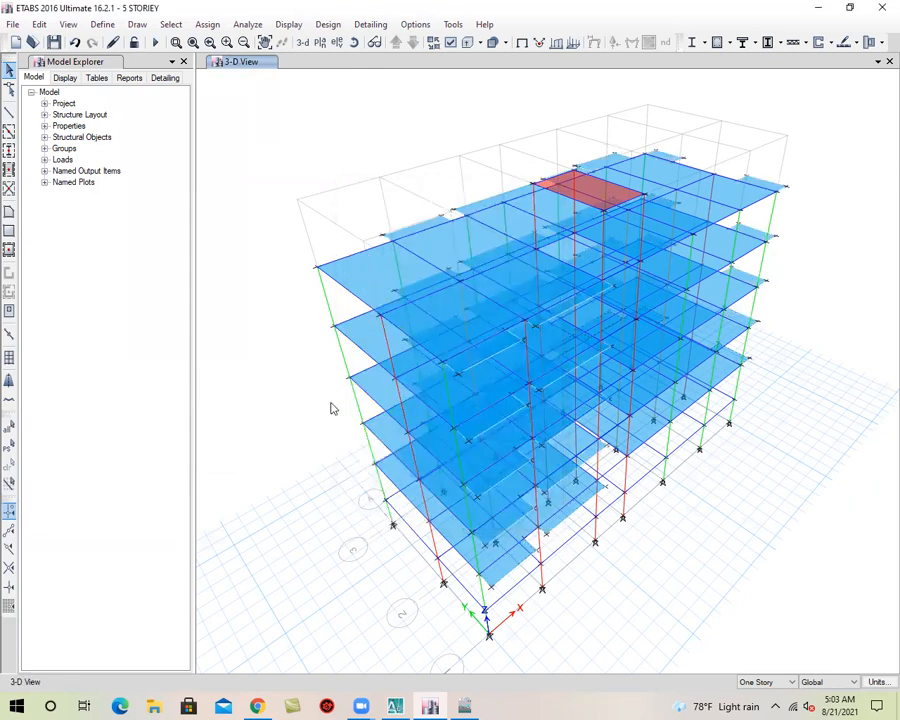
click(54, 42)
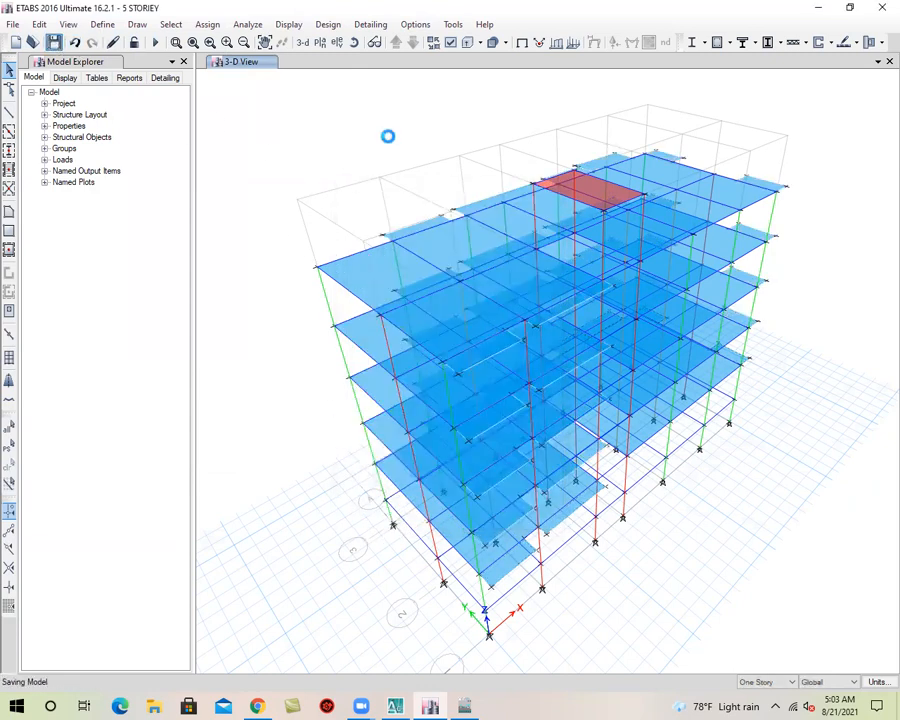
Examine the replicated projection slabs on all storeys from several angles, including the open bay between grids C and D
click(354, 42)
drag(638, 576, 617, 605)
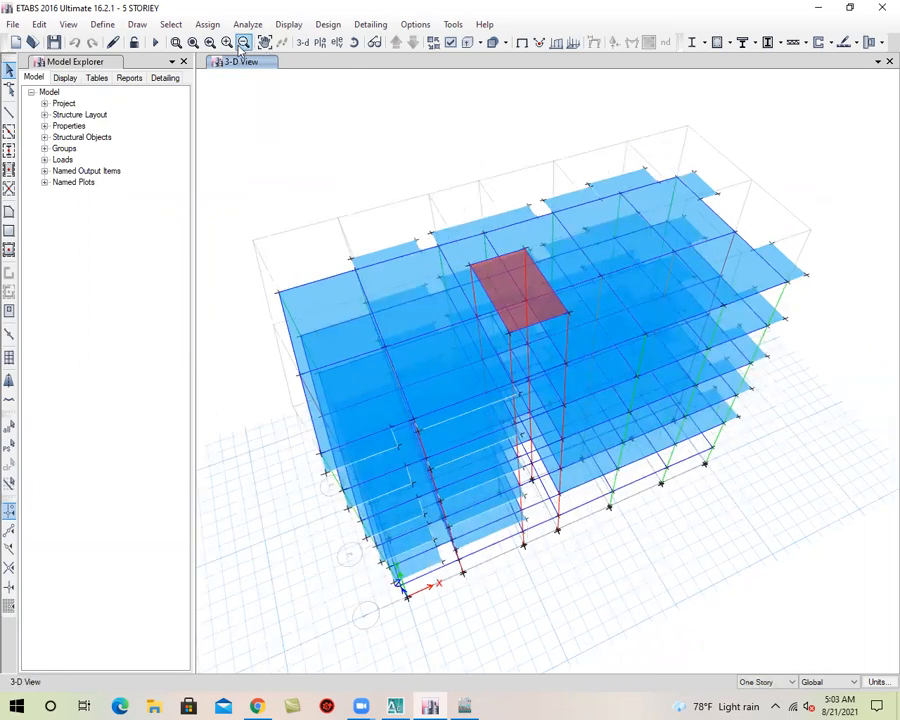
click(354, 42)
drag(607, 581, 592, 383)
drag(652, 475, 626, 534)
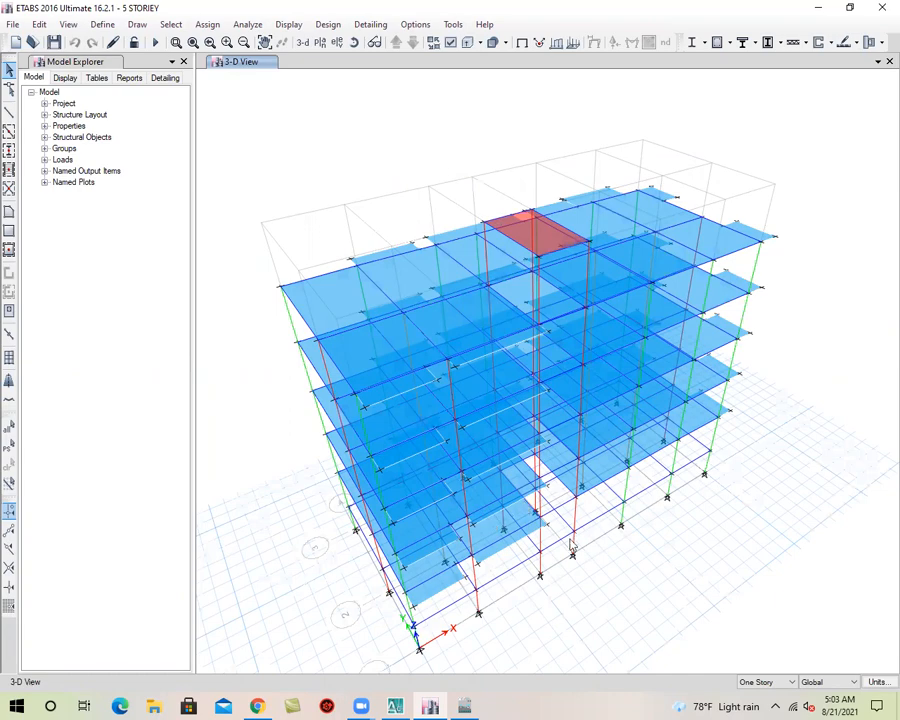
scroll(572, 540, up, 2)
middle_drag(566, 510, 591, 385)
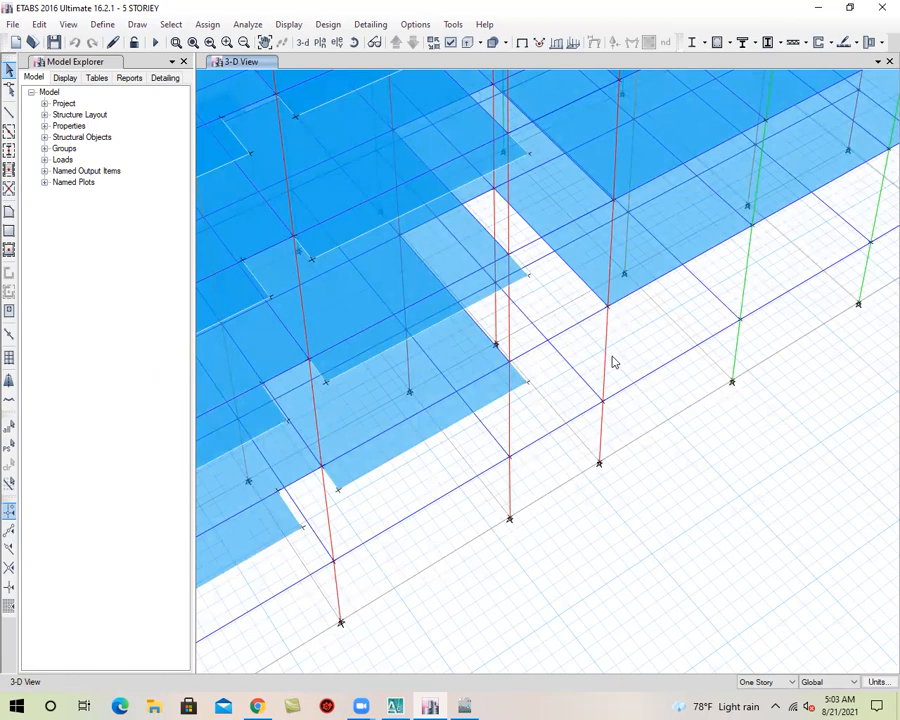
scroll(594, 408, down, 5)
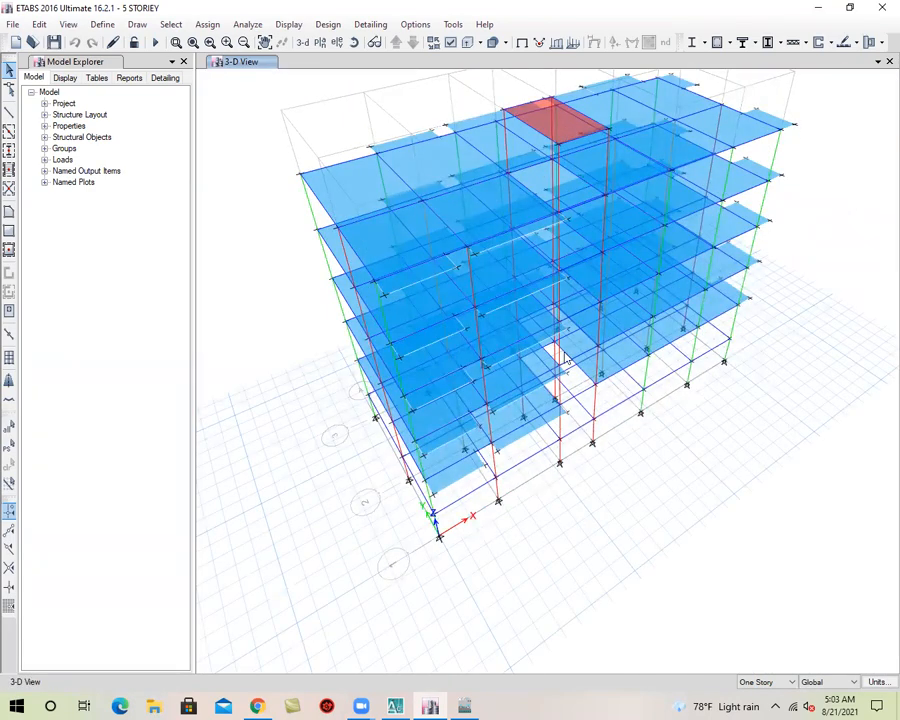
scroll(578, 420, up, 5)
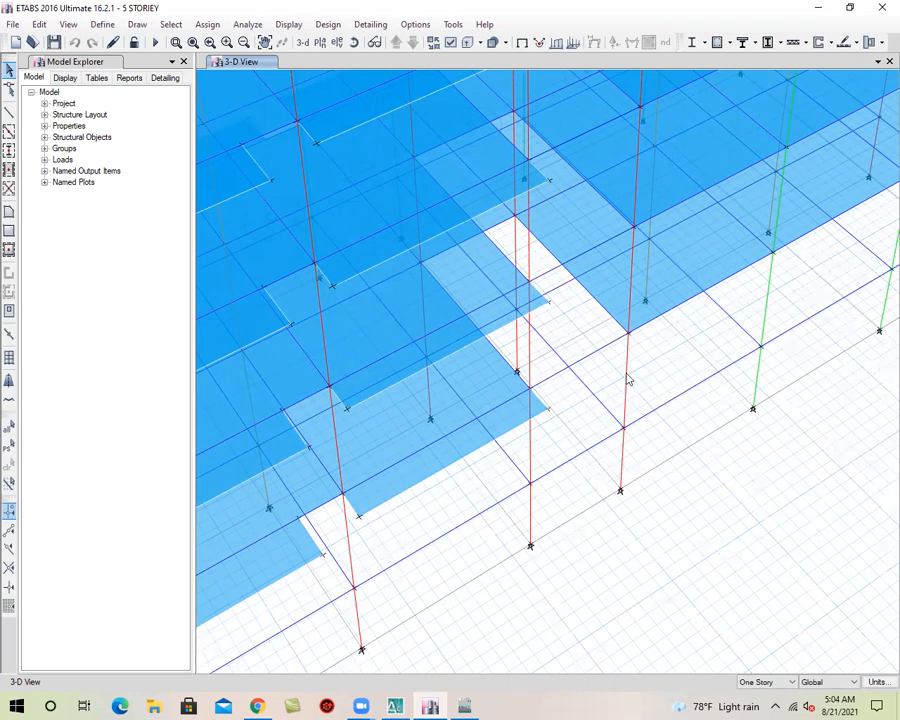
scroll(645, 426, down, 4)
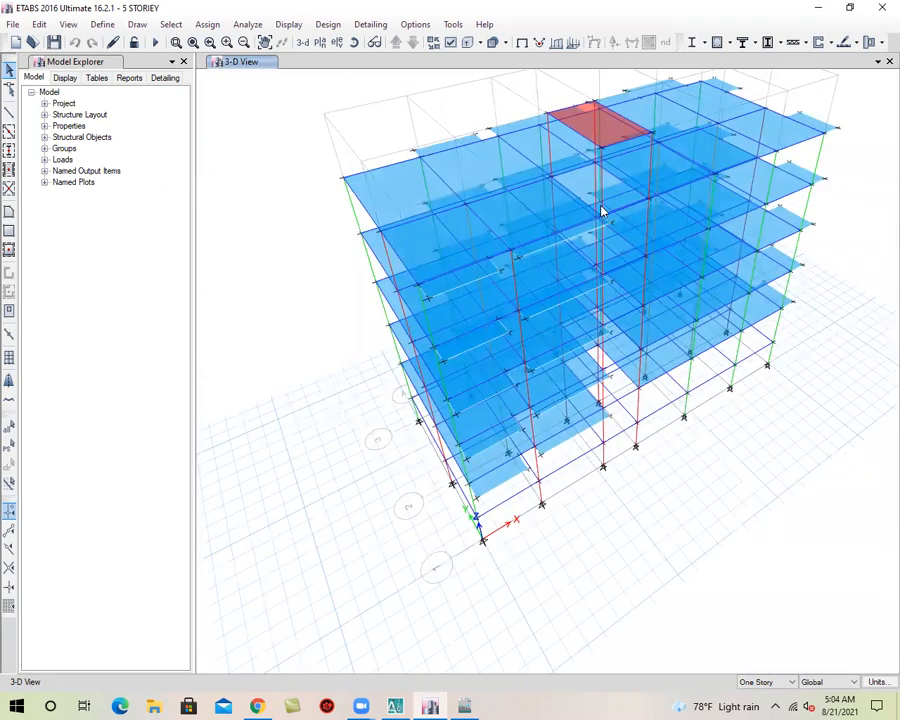
shift+middle_drag(645, 382, 607, 477)
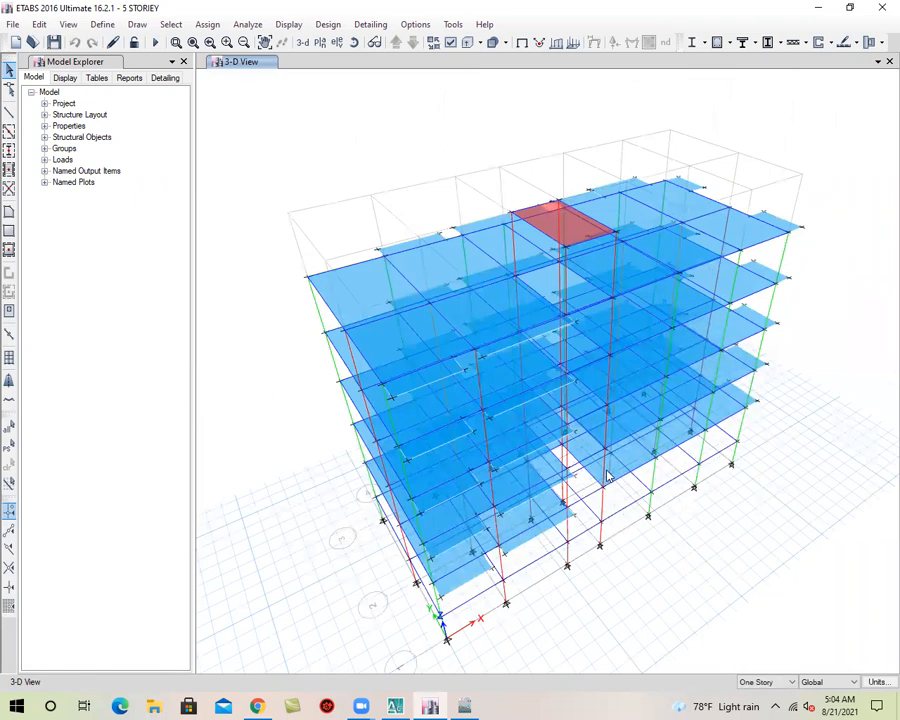
Save the model and display the plan view of the GF story level
click(54, 42)
scroll(578, 528, up, 4)
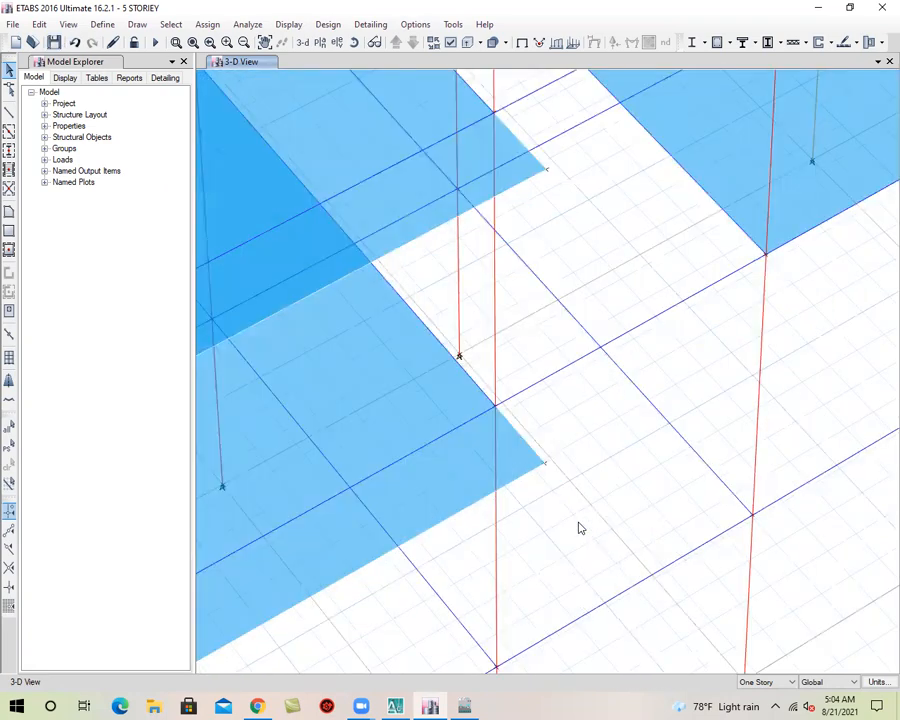
scroll(598, 480, down, 2)
scroll(598, 487, down, 5)
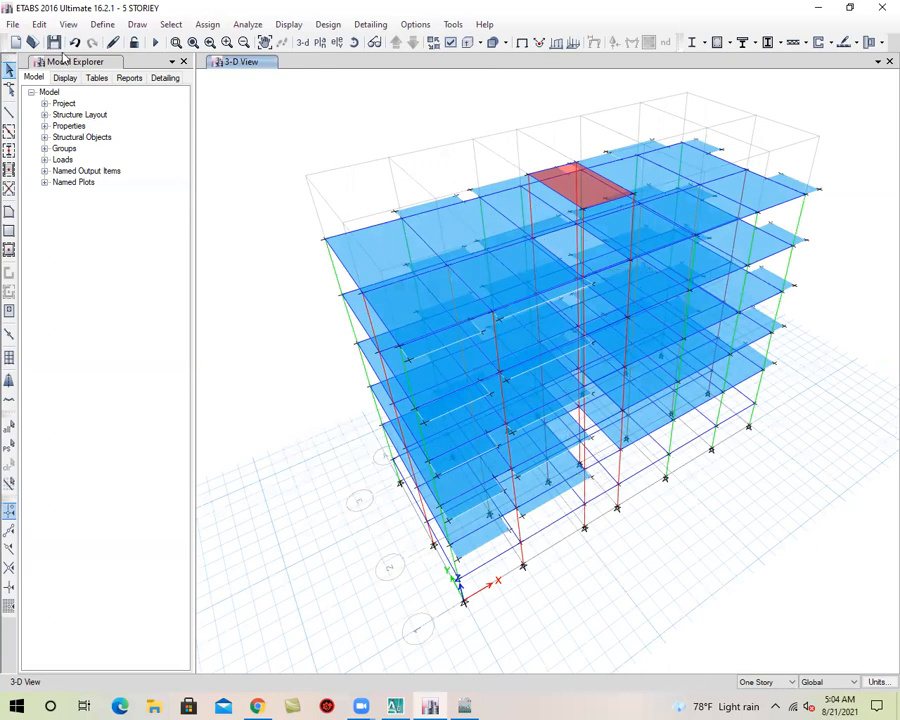
click(320, 42)
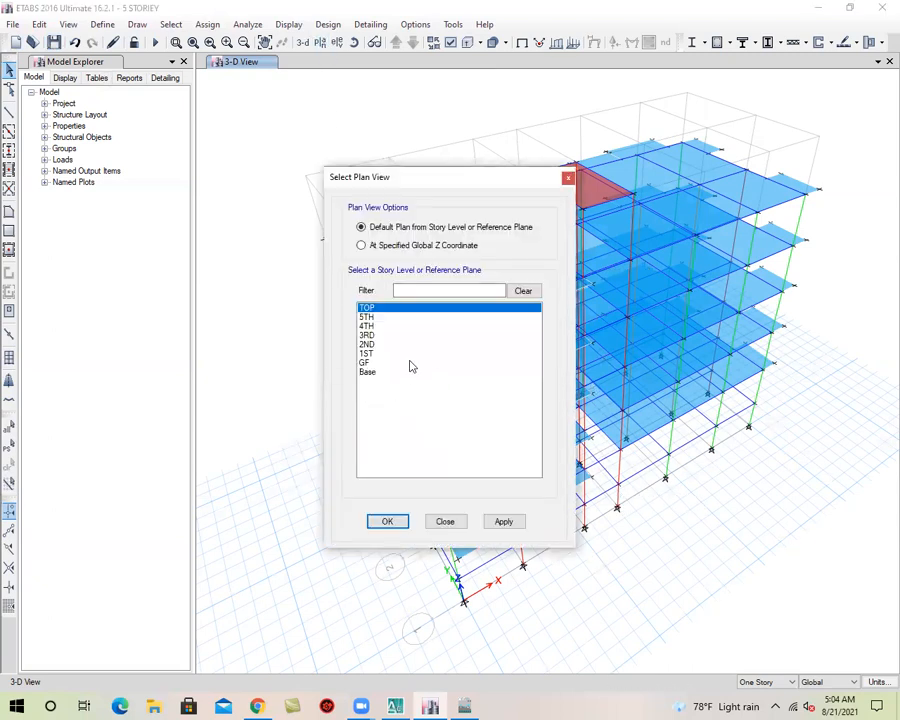
click(378, 363)
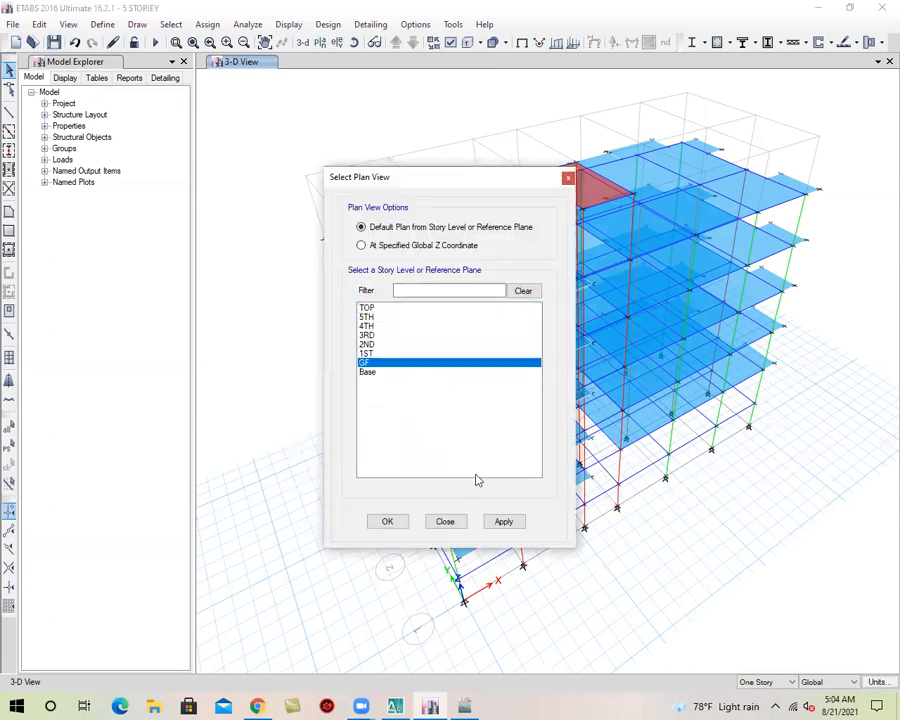
click(496, 523)
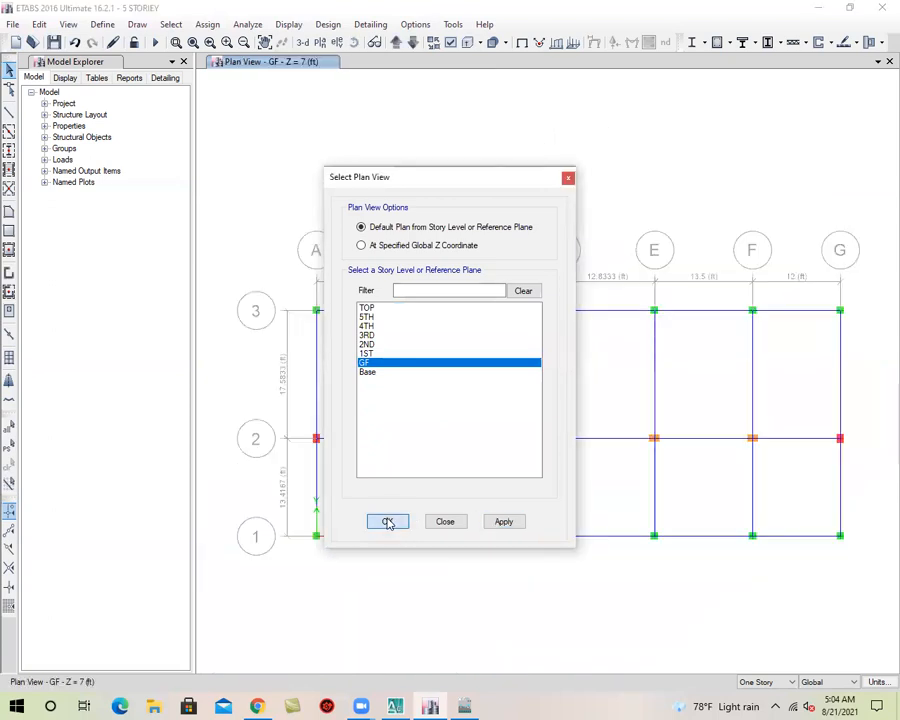
Apply the GF plan view and switch to AutoCAD to examine the stair area of the typical floor plan
click(388, 522)
middle_drag(594, 486, 536, 378)
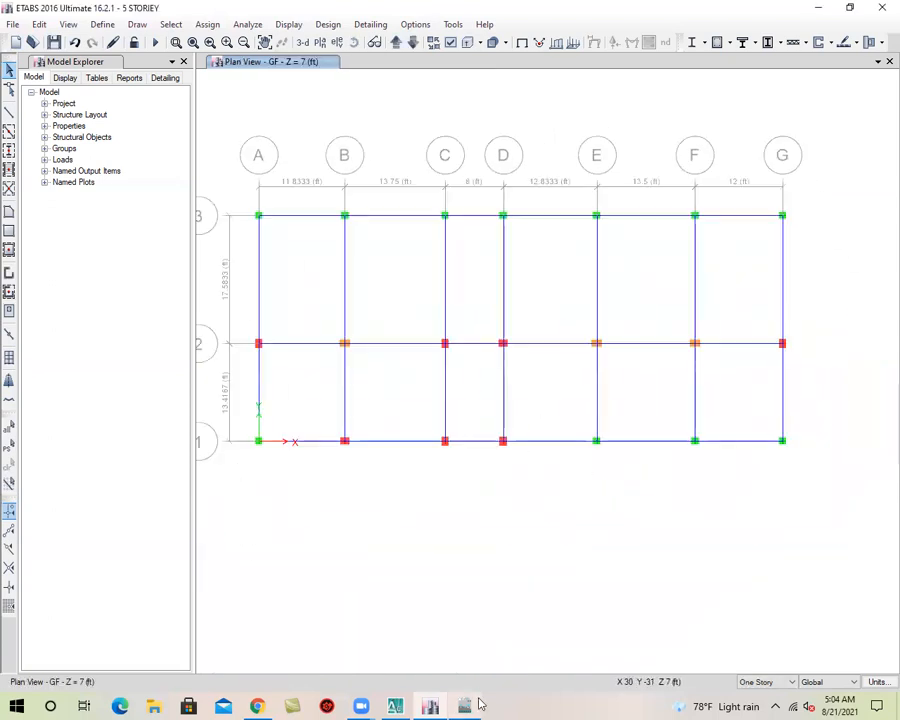
key(super+d)
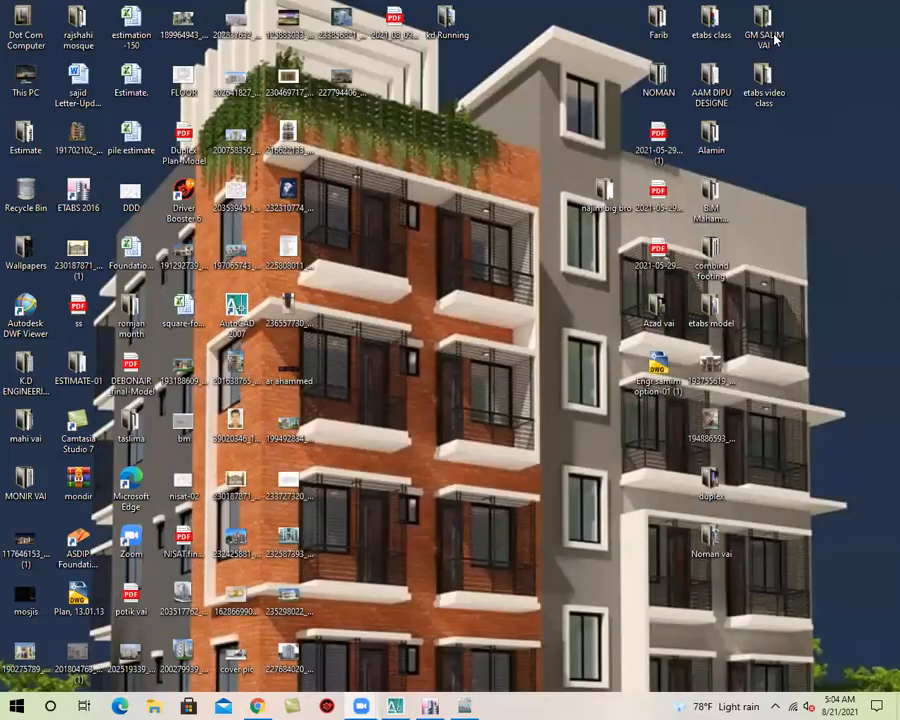
click(397, 704)
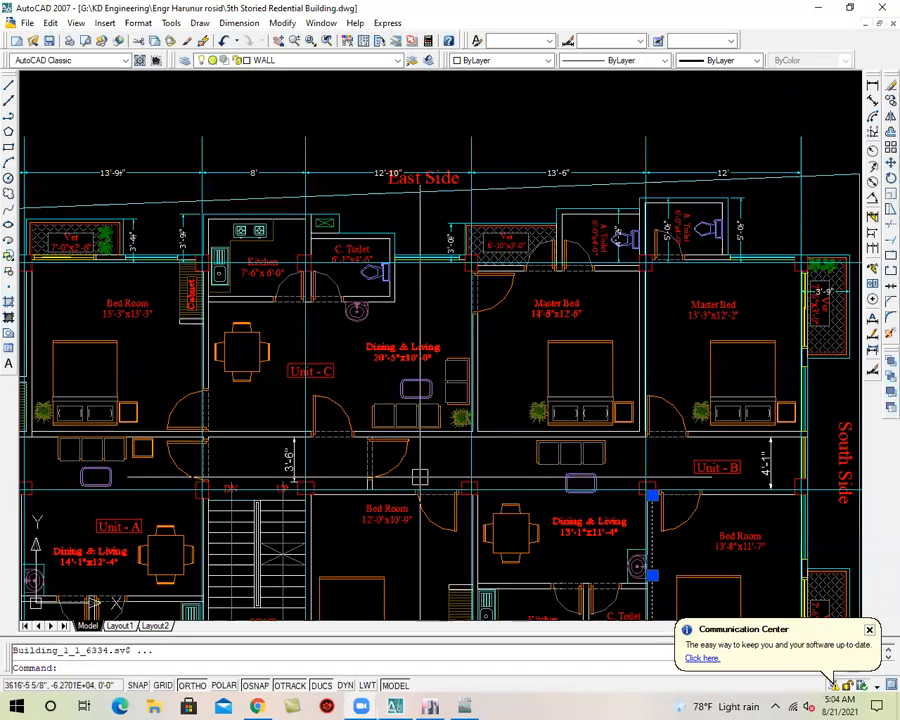
middle_drag(420, 476, 532, 275)
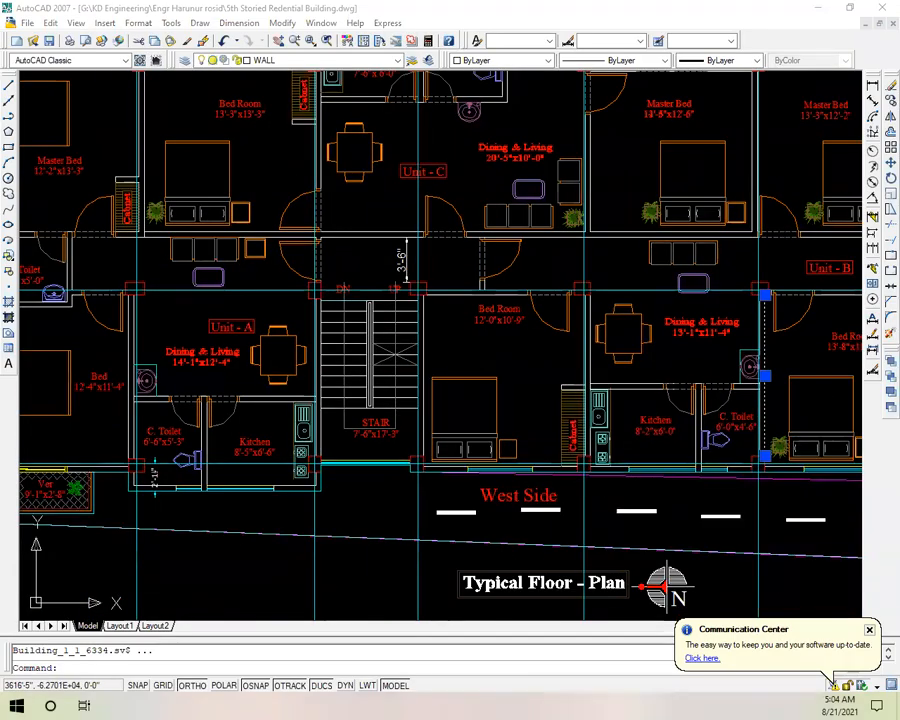
middle_drag(411, 403, 465, 395)
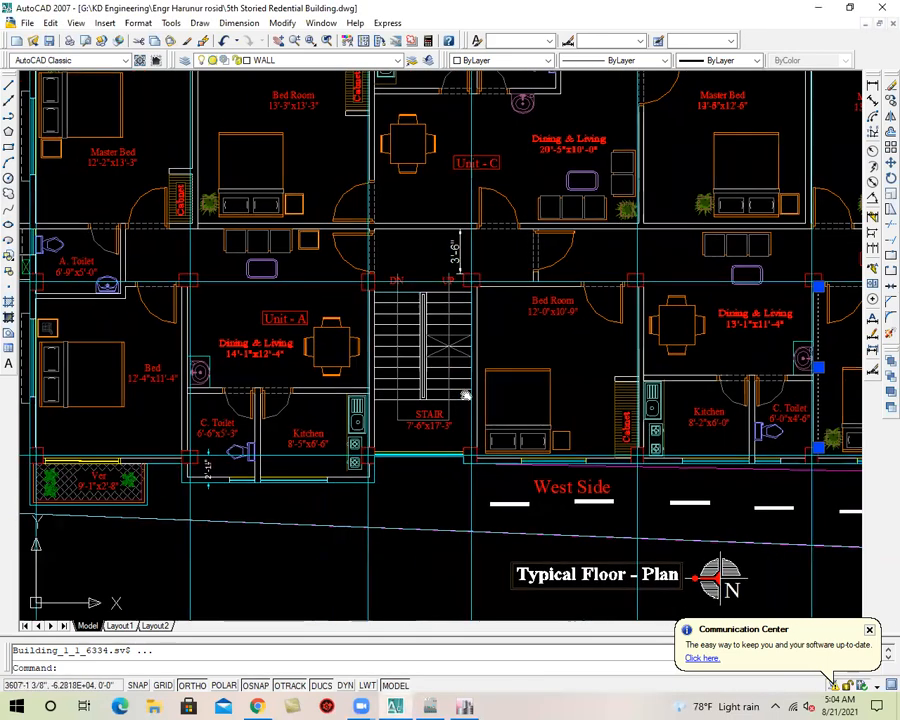
scroll(465, 395, up, 3)
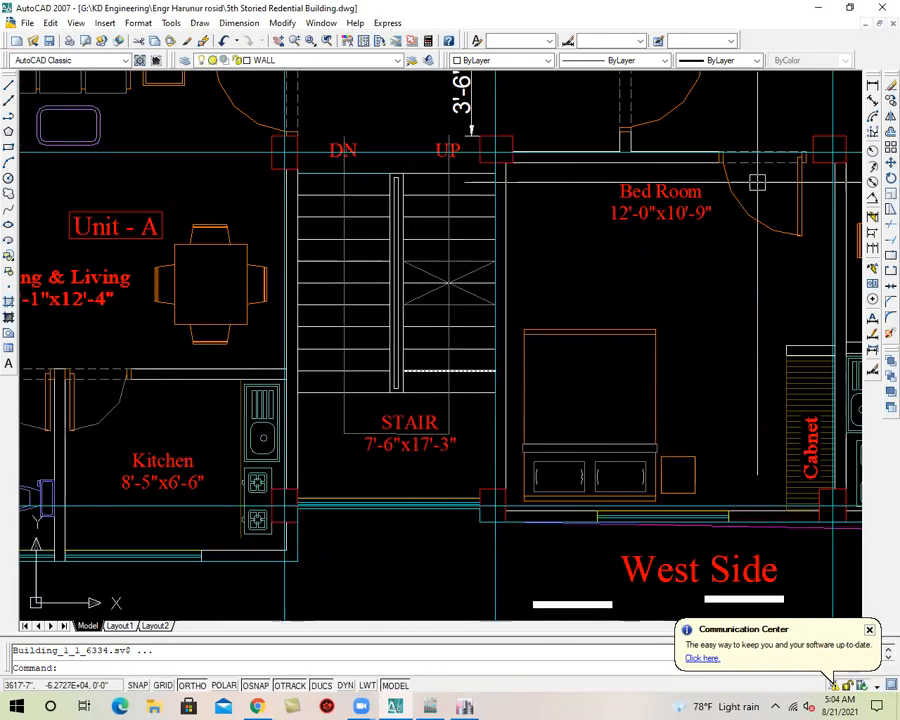
Add a linear dimension for the stair landing's depth, from the west grid line to the edge of the last tread
click(872, 87)
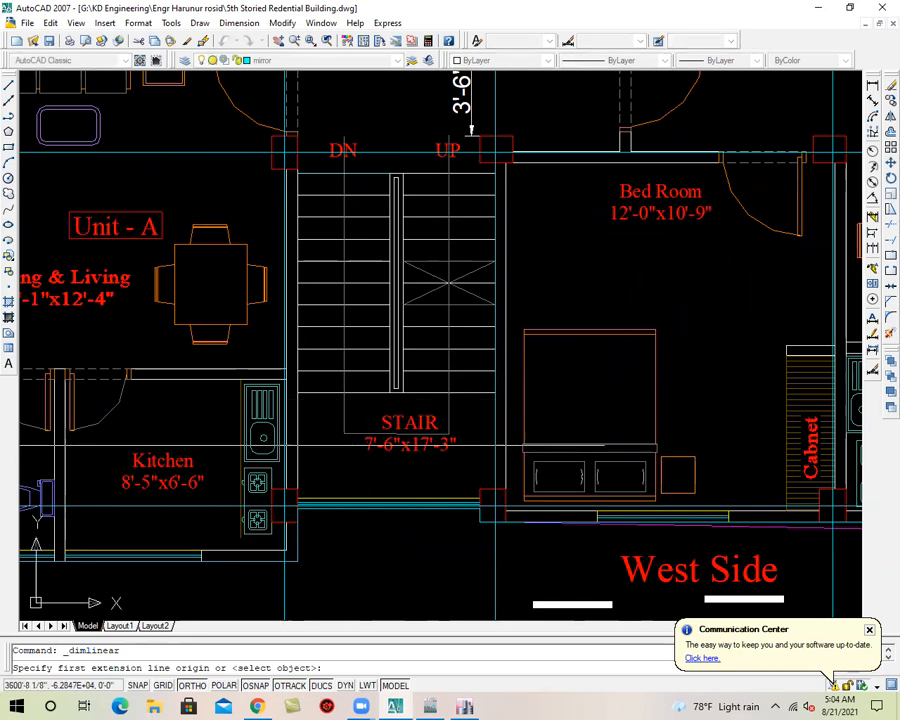
click(324, 503)
scroll(325, 504, up, 3)
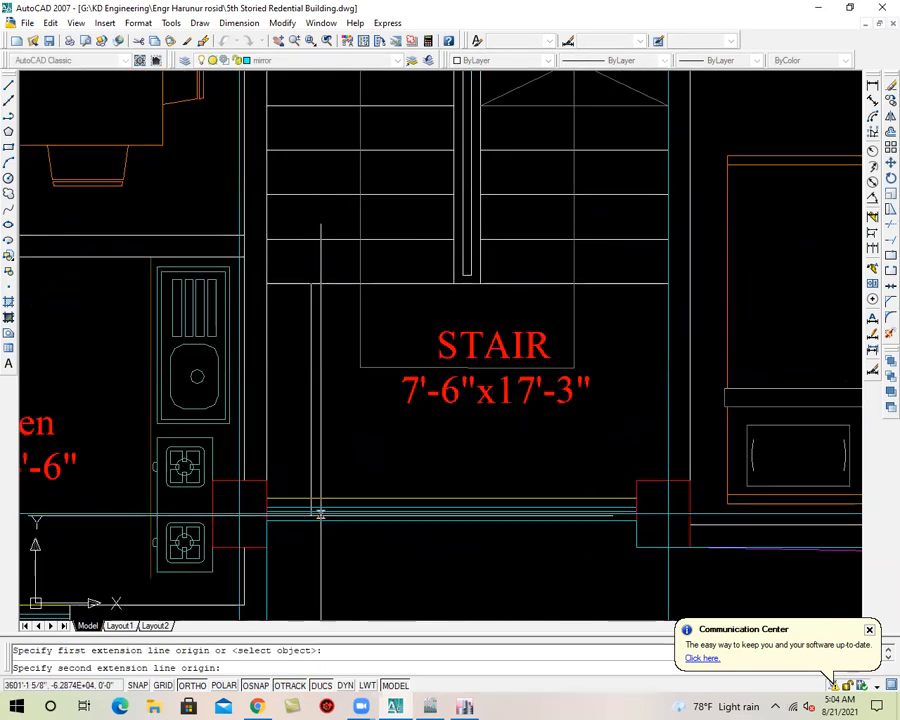
click(312, 288)
click(326, 534)
scroll(378, 506, down, 2)
middle_drag(397, 427, 376, 618)
scroll(396, 347, down, 2)
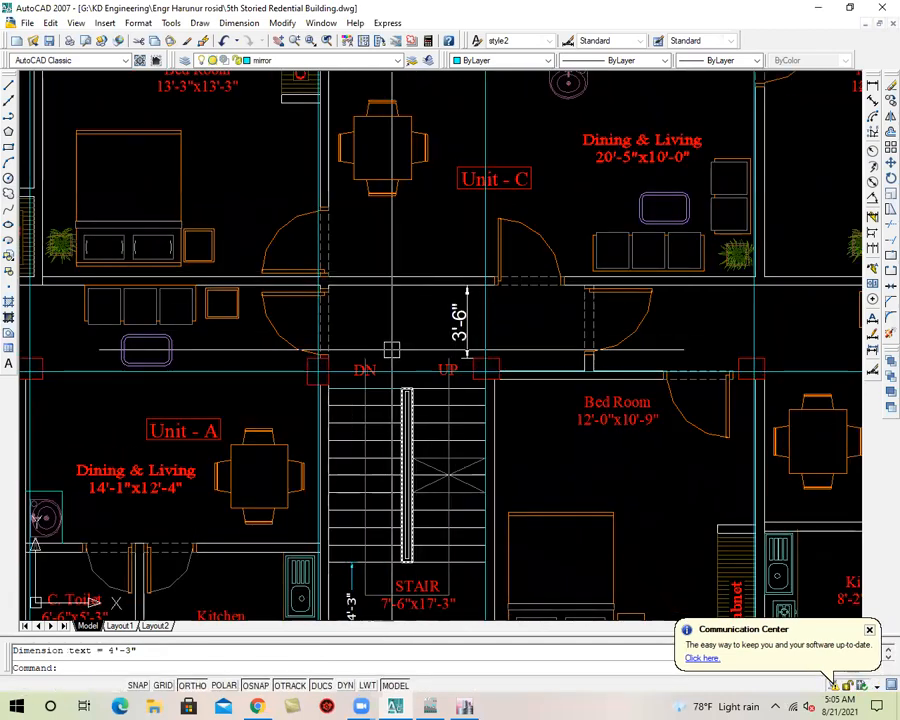
Review the whole typical floor plan around the stair, switch back to ETABS and save the model
scroll(405, 302, down, 4)
scroll(405, 302, up, 2)
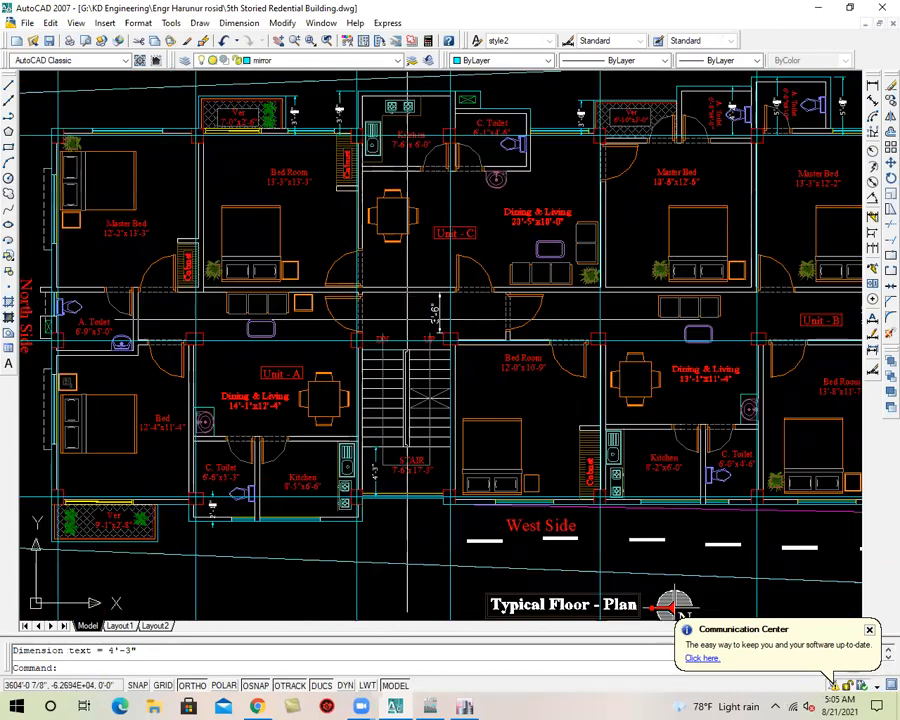
middle_drag(419, 571, 427, 457)
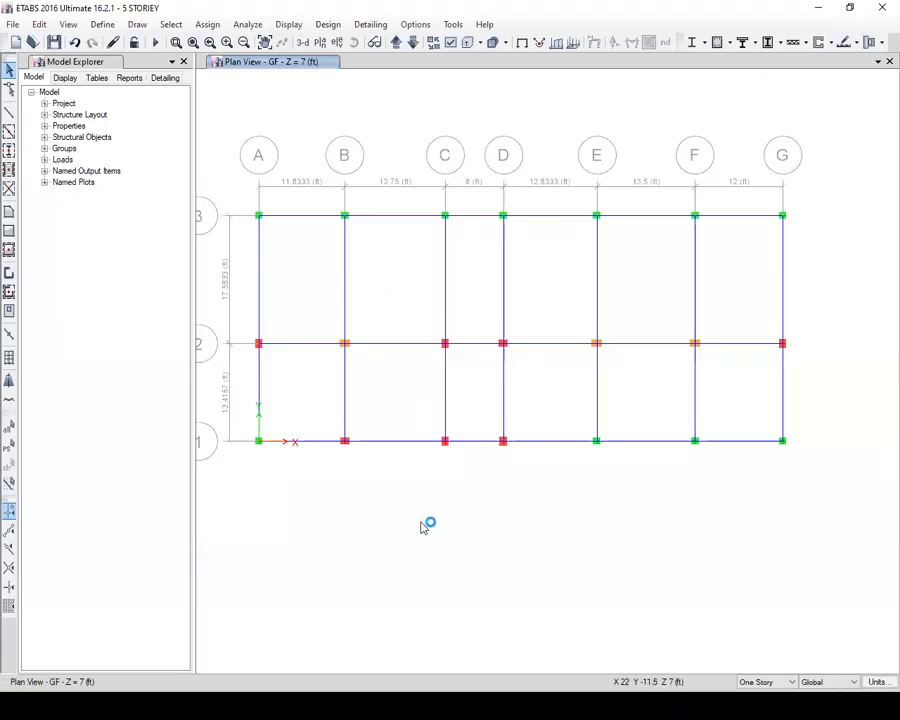
scroll(490, 422, up, 3)
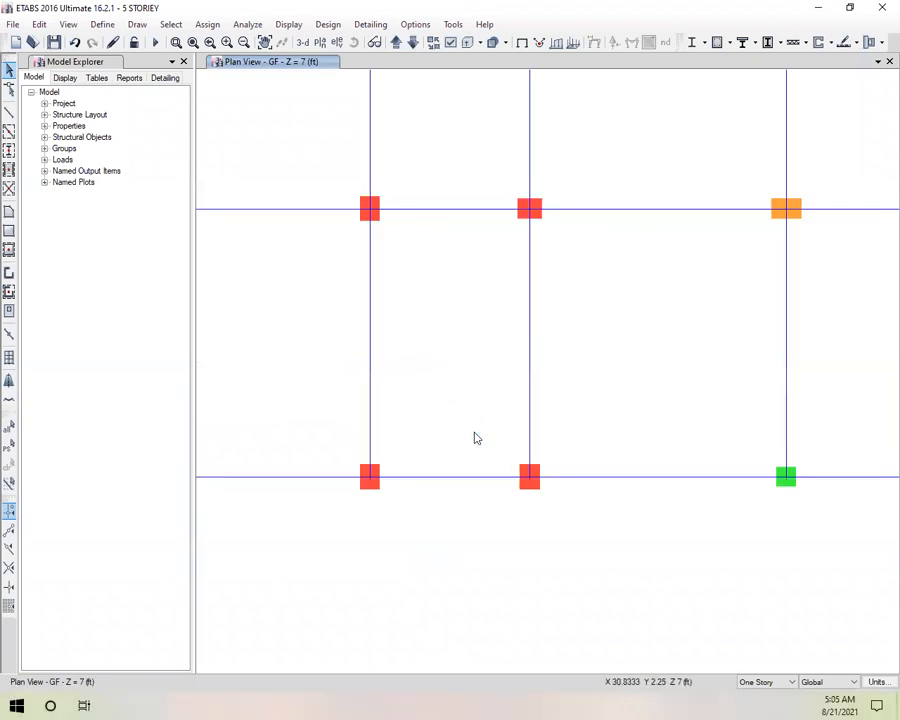
scroll(476, 438, down, 3)
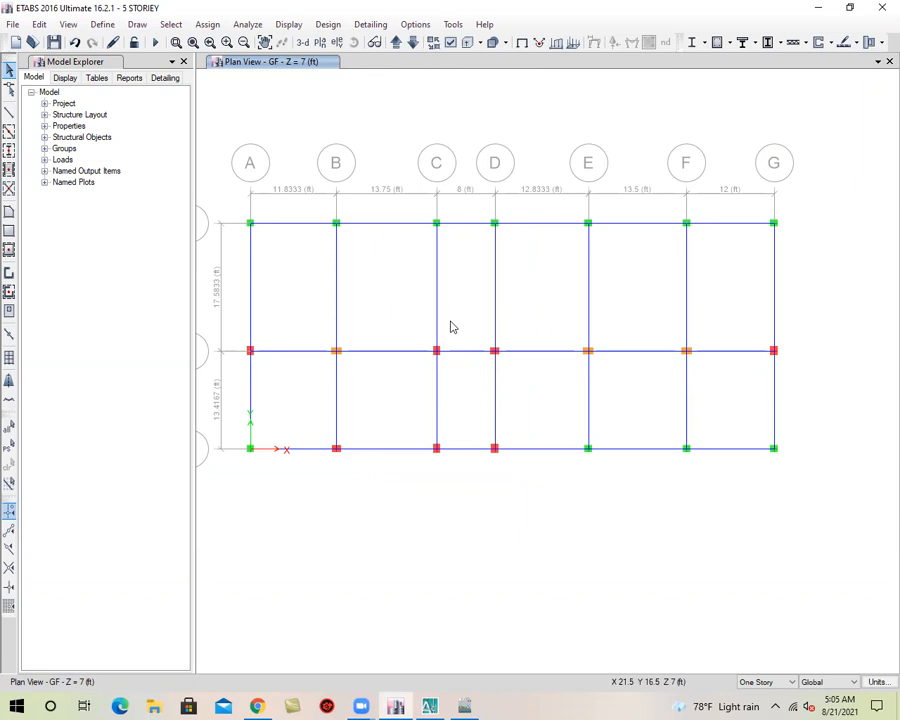
click(54, 43)
Examine the stair bay between grids C and D on the GF plan, including its beam along grid 1
middle_drag(480, 483, 500, 521)
scroll(494, 502, up, 3)
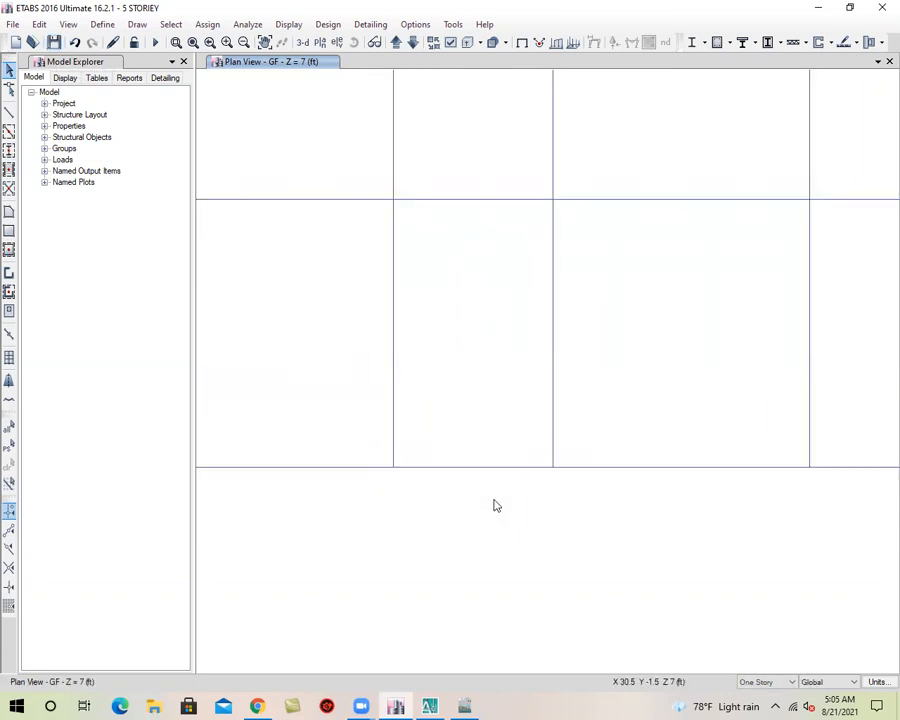
scroll(511, 316, down, 3)
middle_drag(538, 311, 676, 378)
scroll(547, 389, up, 3)
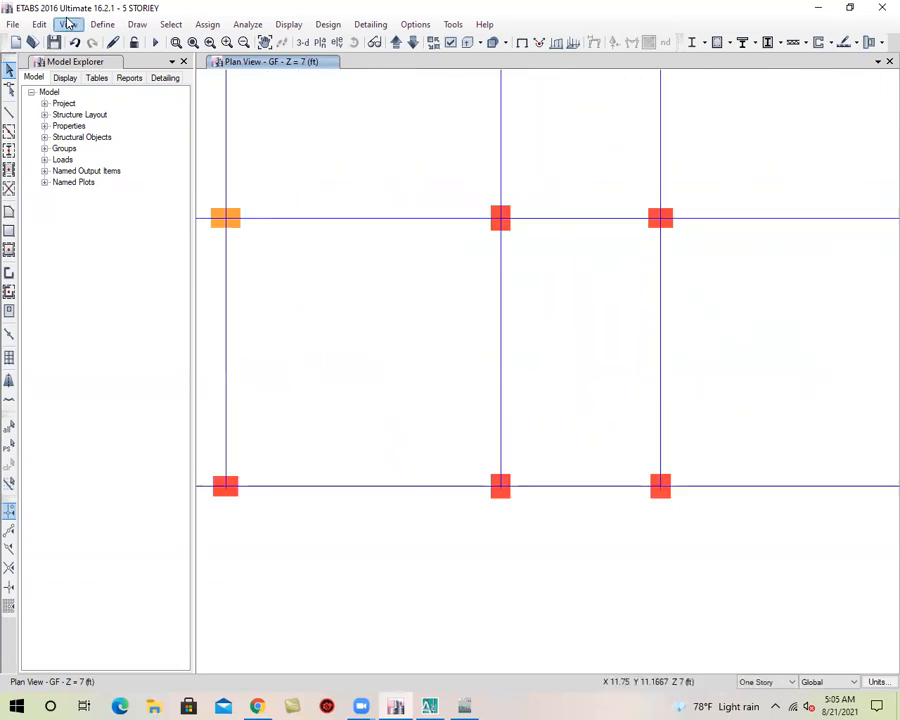
click(581, 488)
click(581, 488)
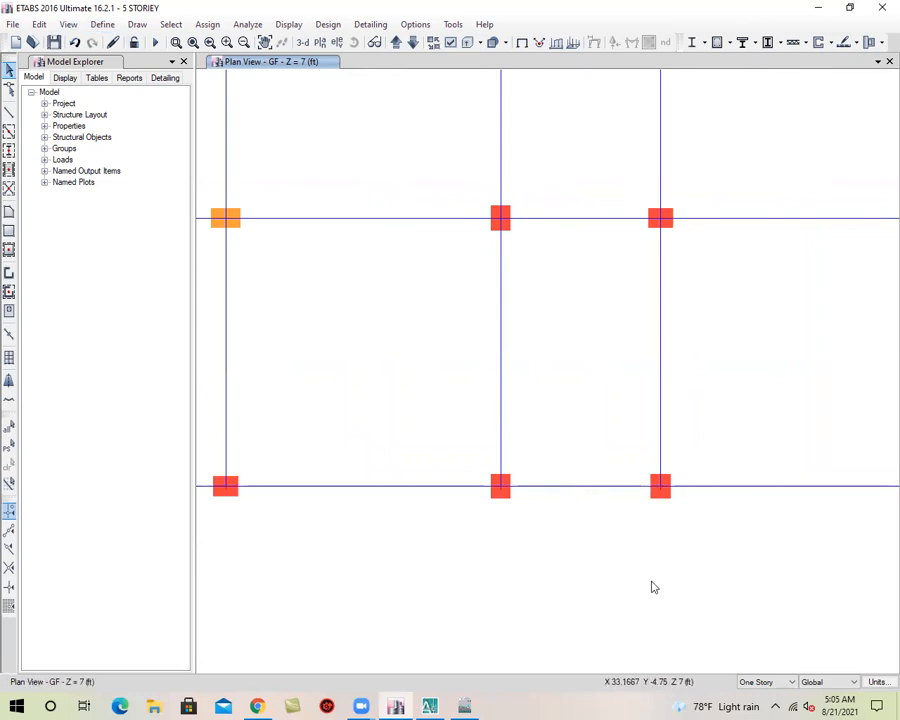
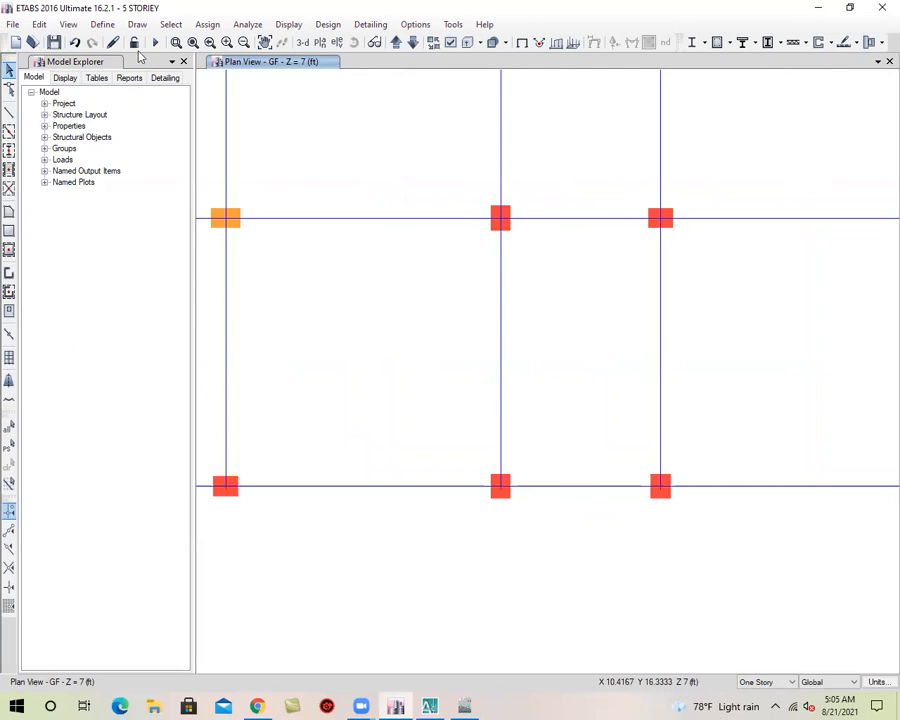
Enable snapping to line ends and midpoints in the snap options and apply it
click(137, 24)
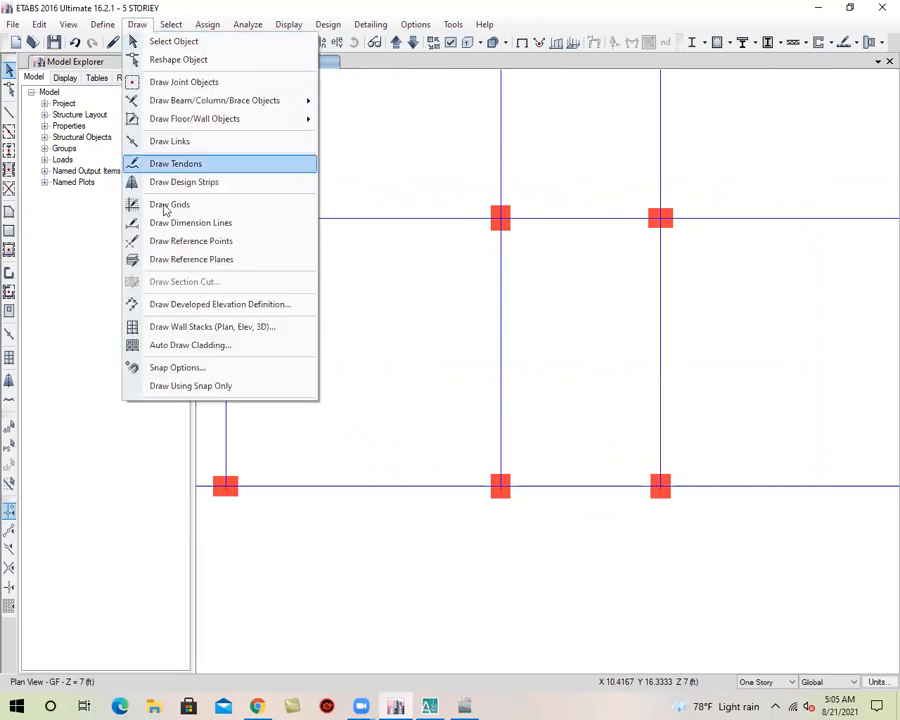
click(204, 368)
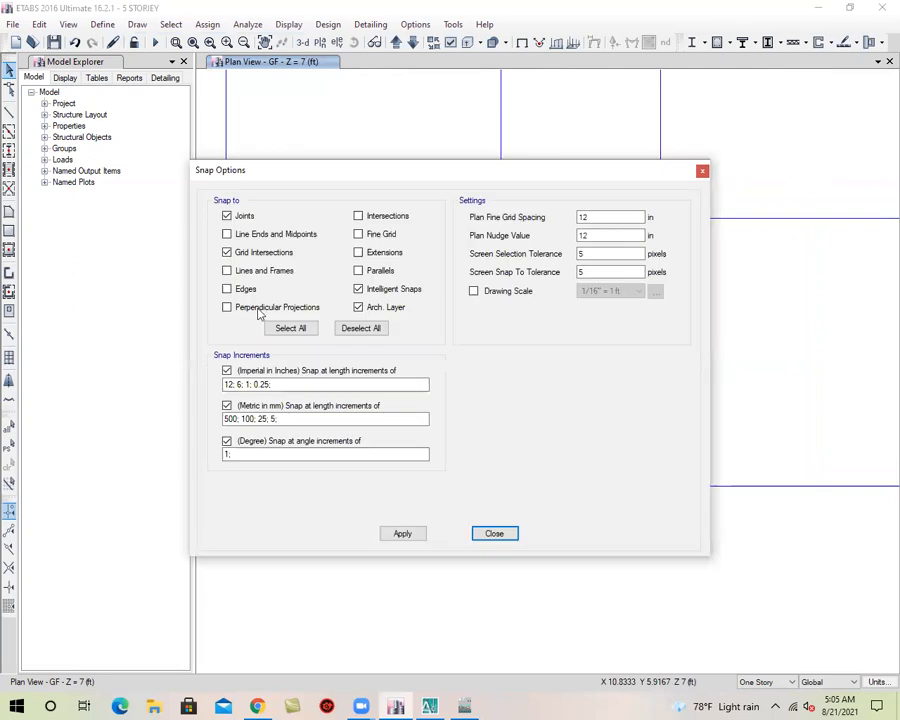
click(228, 235)
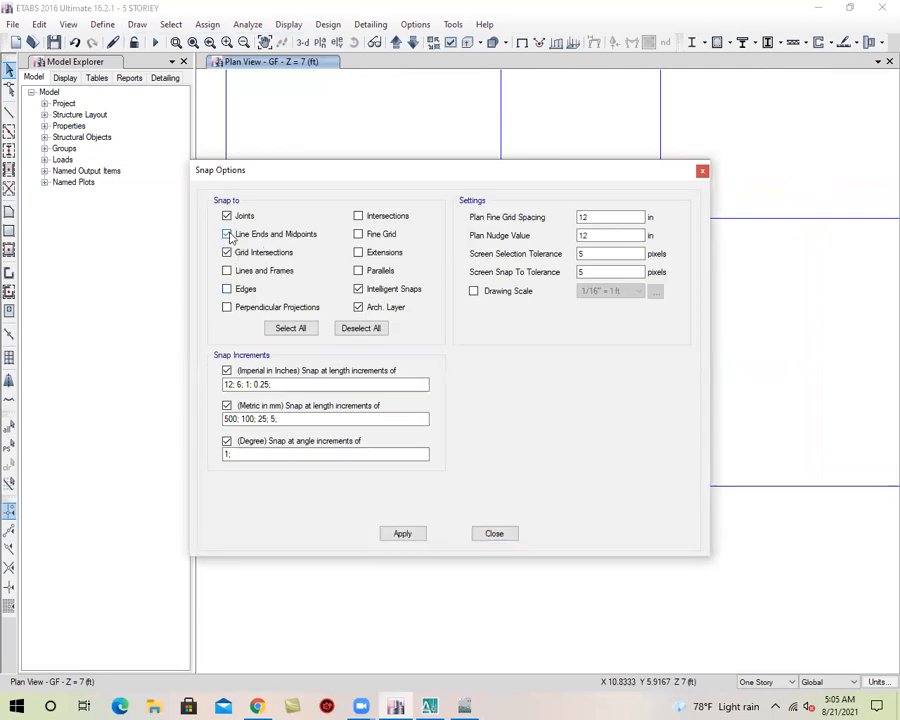
click(399, 535)
click(494, 533)
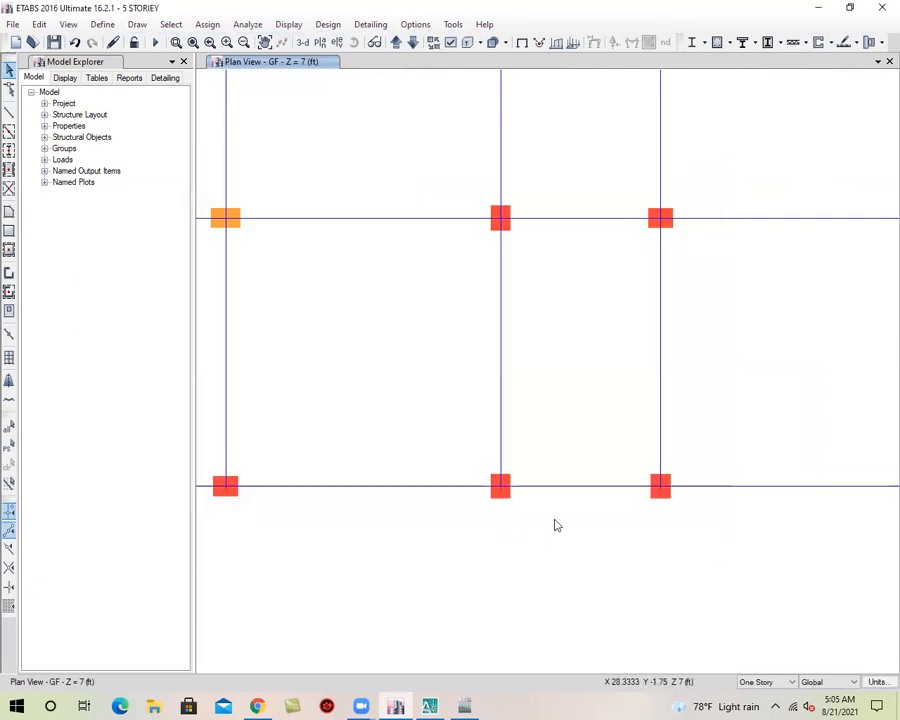
click(584, 487)
click(581, 487)
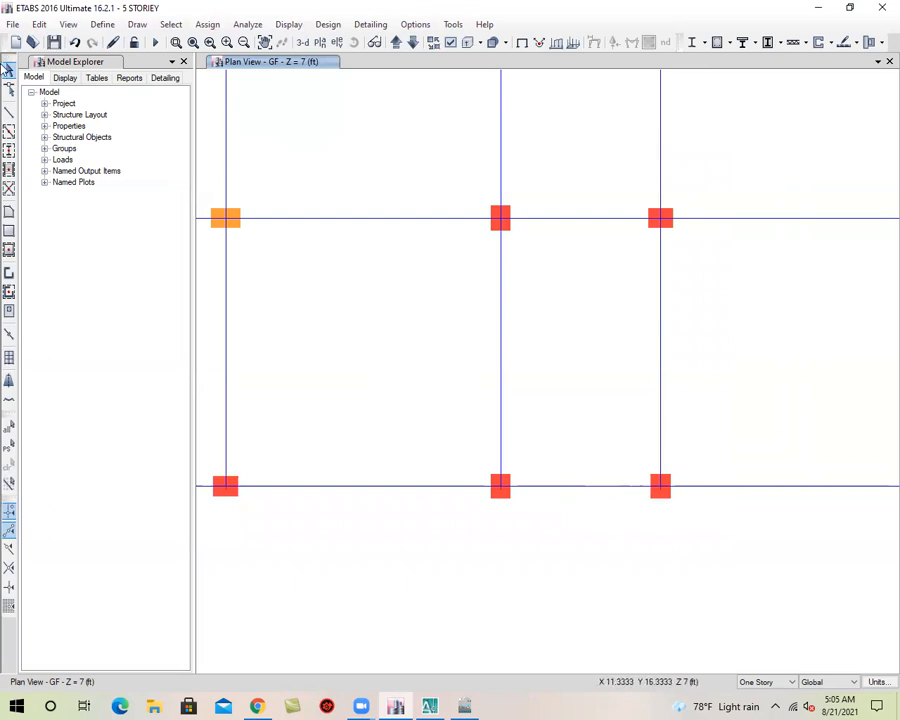
Draw three joints offset 51 in in Y from grid 1, at grid C, the beam midpoint and grid D, and save the model
click(137, 24)
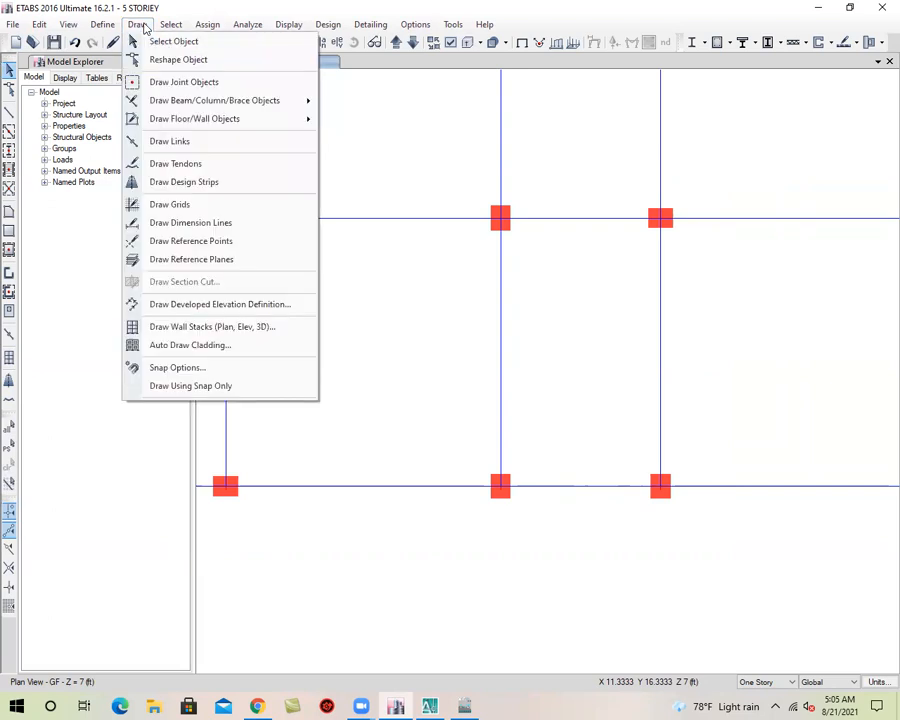
click(166, 86)
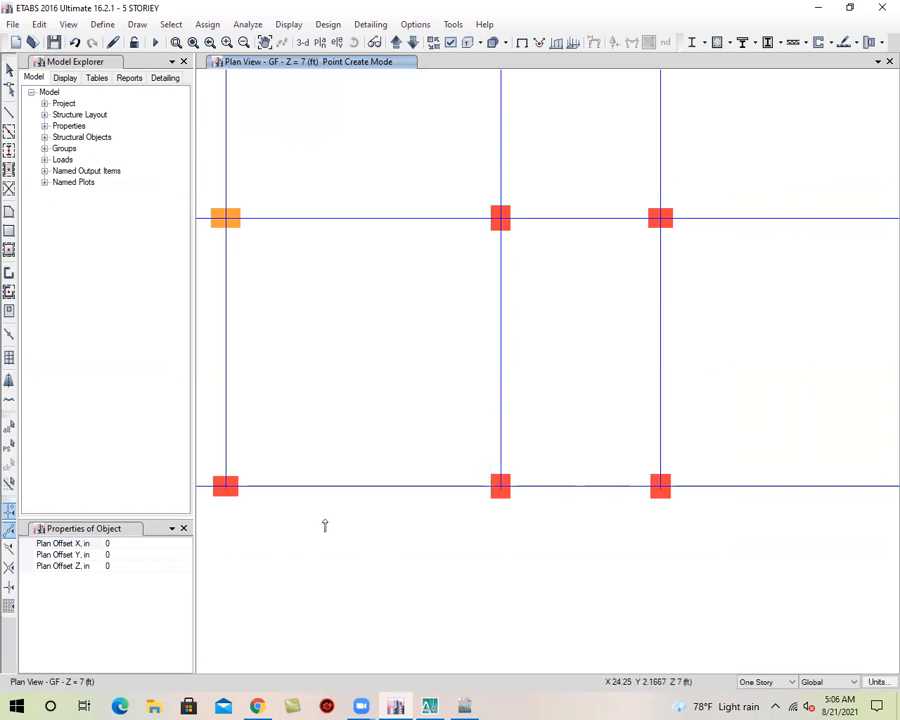
click(166, 556)
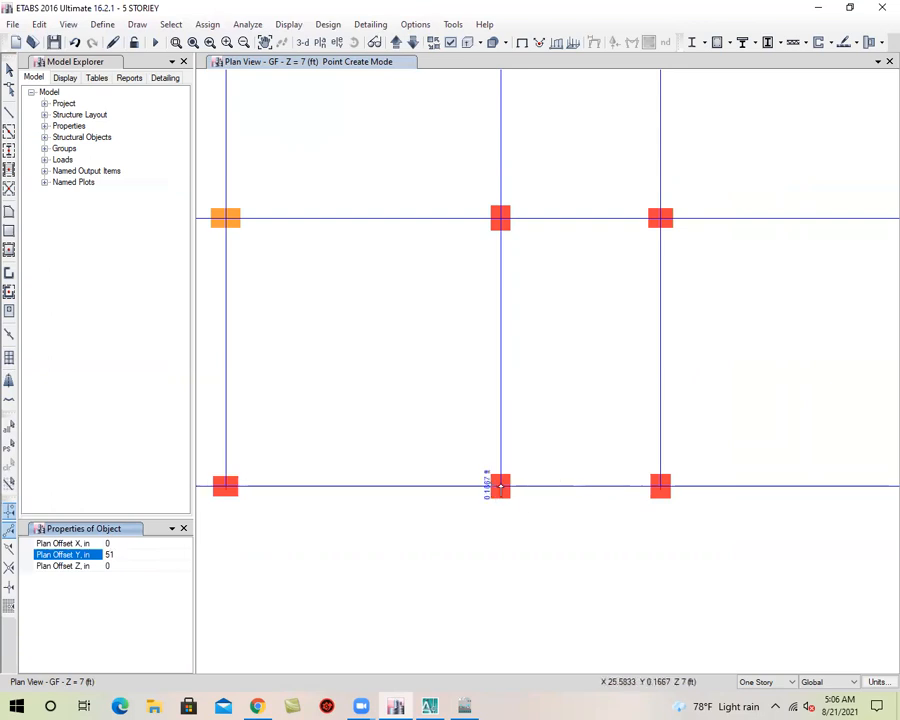
click(502, 486)
click(581, 487)
click(660, 486)
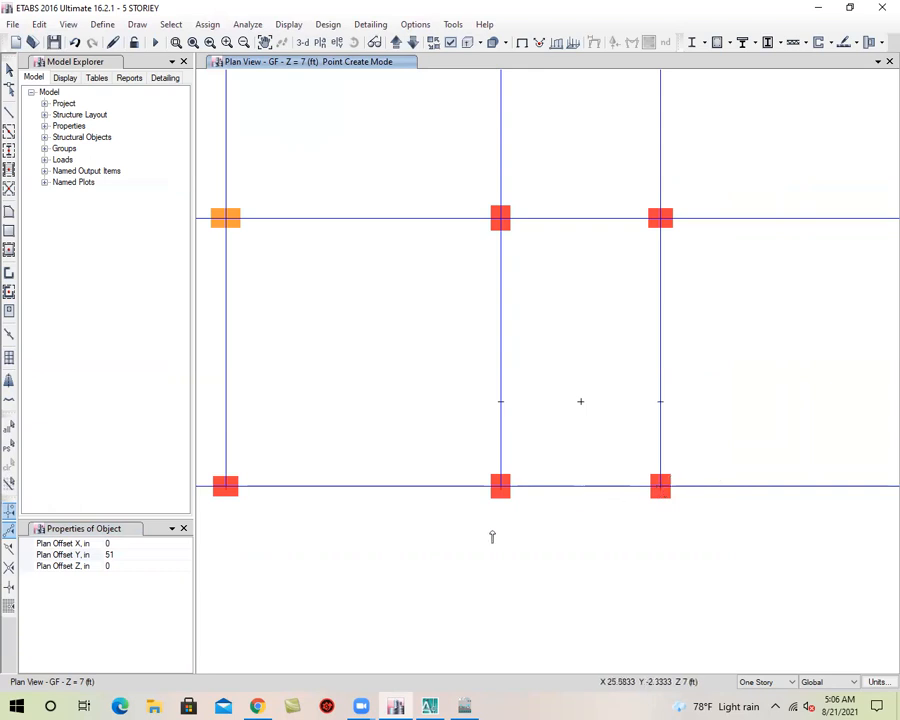
click(9, 68)
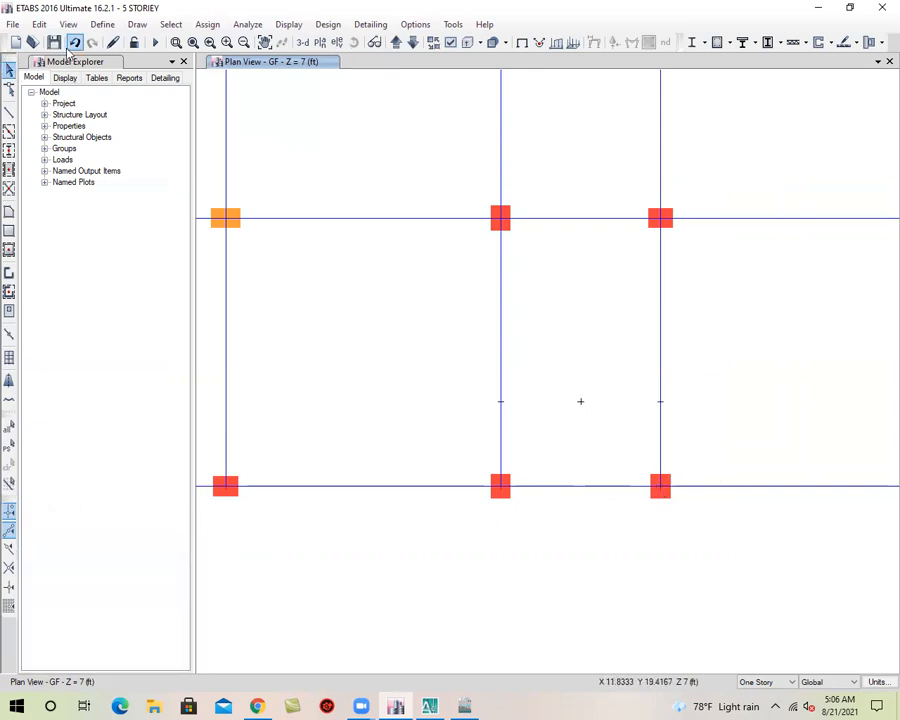
click(54, 42)
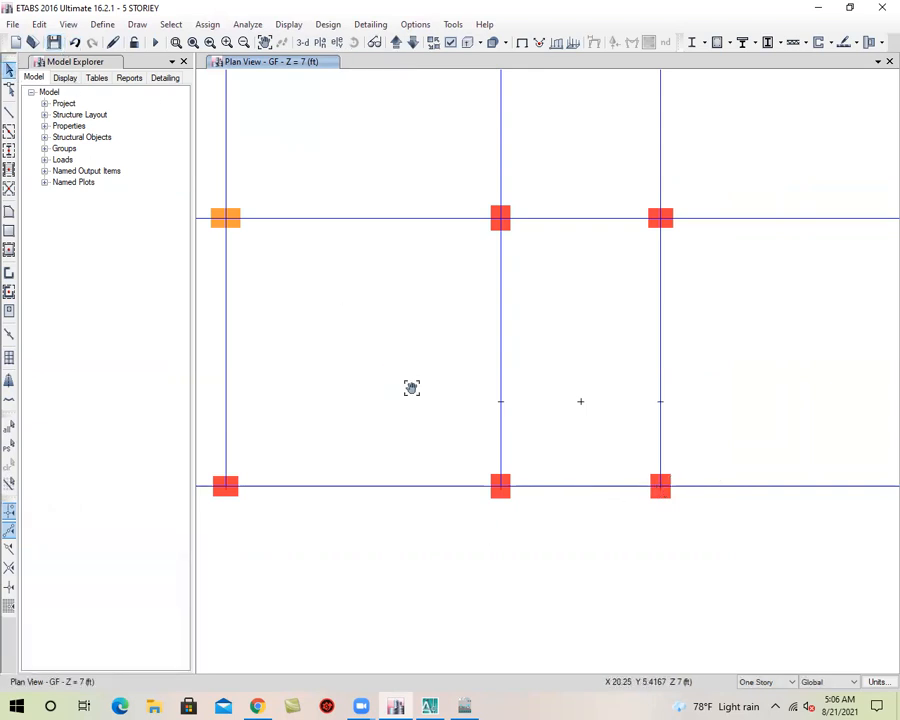
Draw two rectangular STAIR-7 landing slabs side by side between the offset joints and the grid 1 beam, and save the model
middle_drag(410, 384, 525, 376)
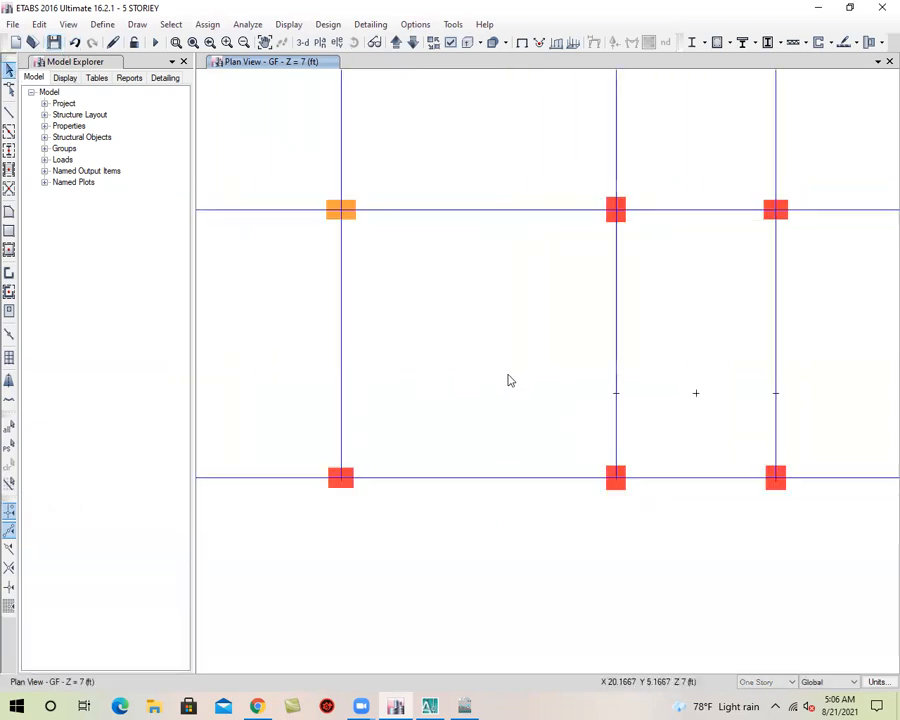
click(9, 234)
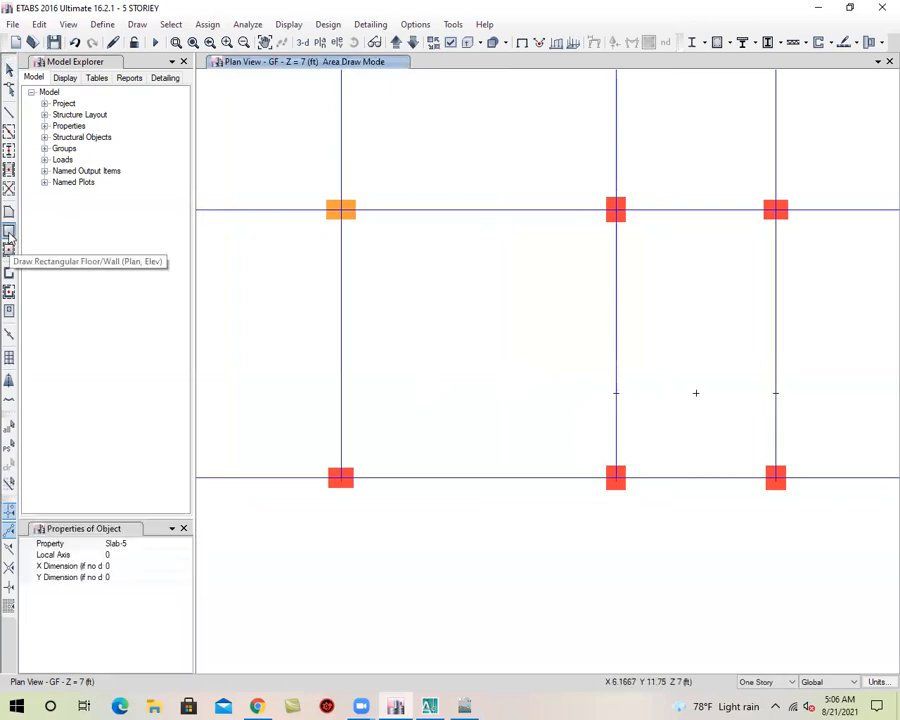
click(155, 543)
click(185, 544)
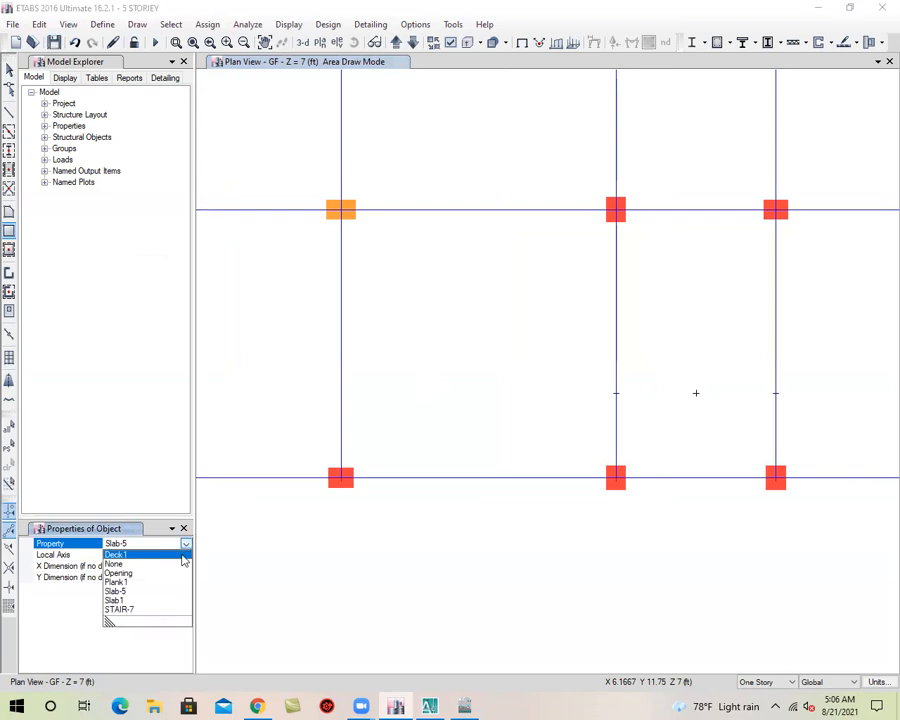
click(142, 610)
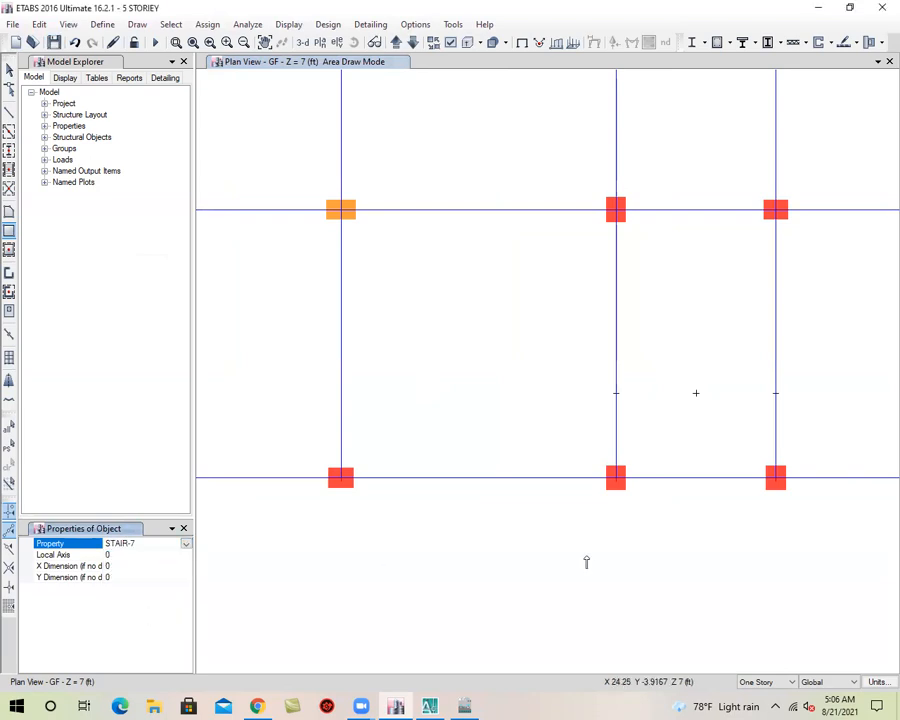
middle_drag(587, 556, 489, 577)
drag(598, 416, 518, 498)
drag(598, 416, 677, 499)
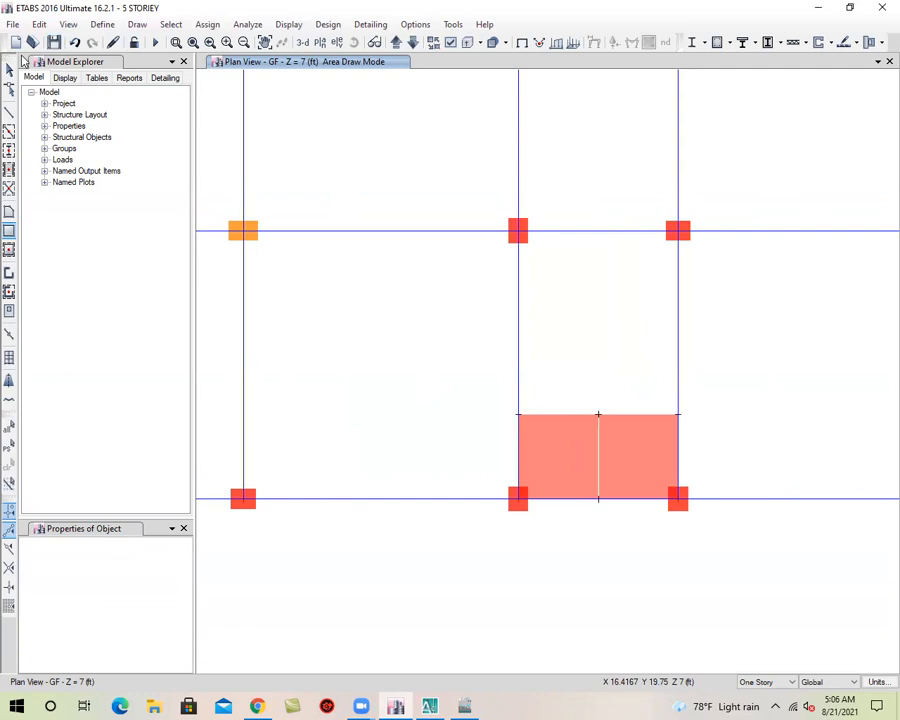
click(9, 67)
click(55, 42)
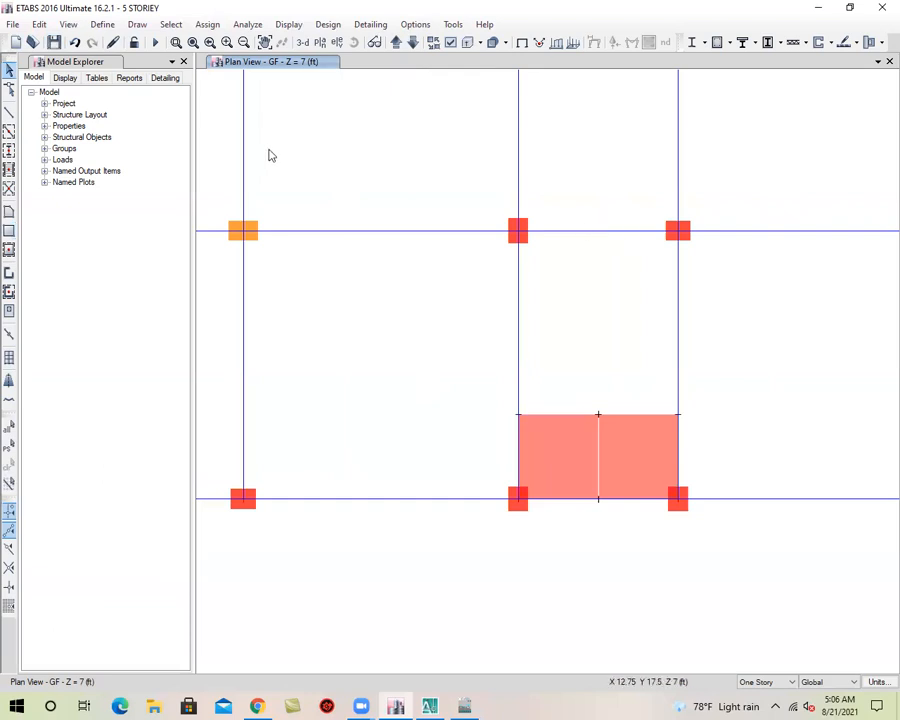
Draw a joint without offset at the midpoint of the grid 2 beam between grids C and D
click(137, 27)
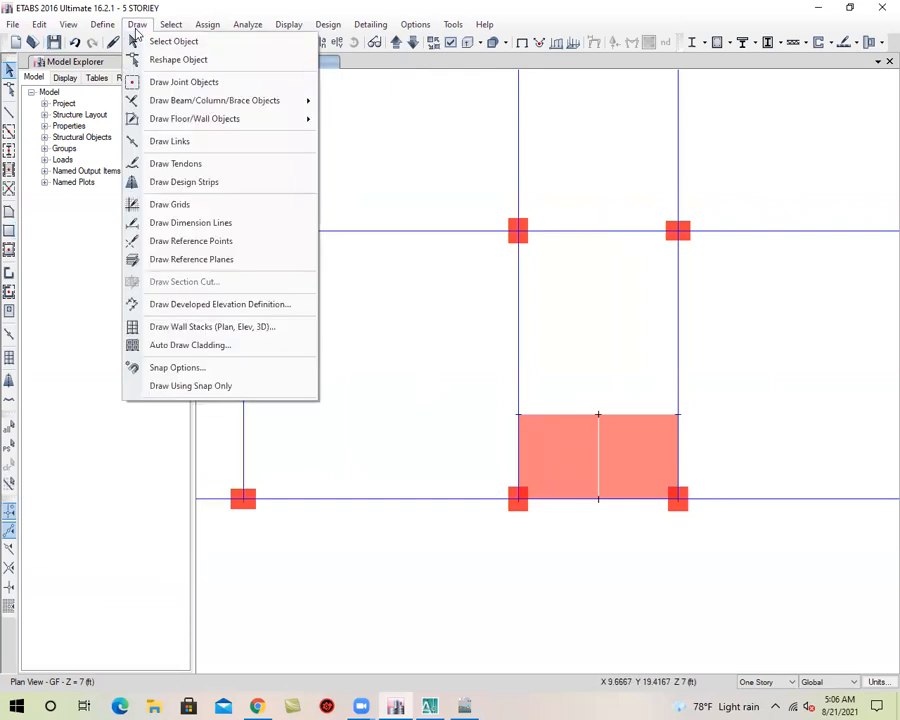
click(184, 82)
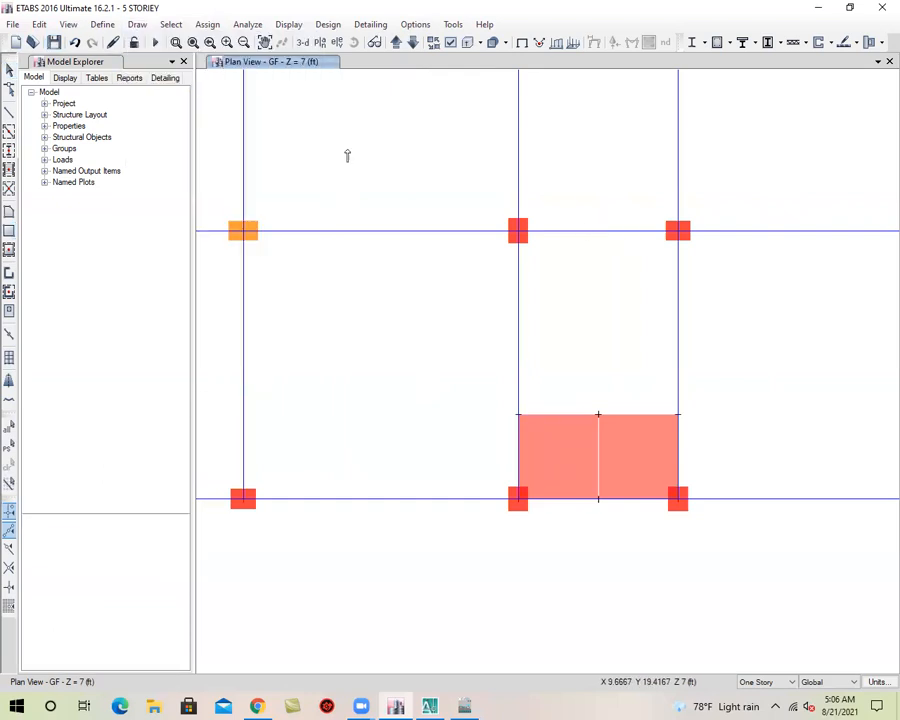
click(598, 233)
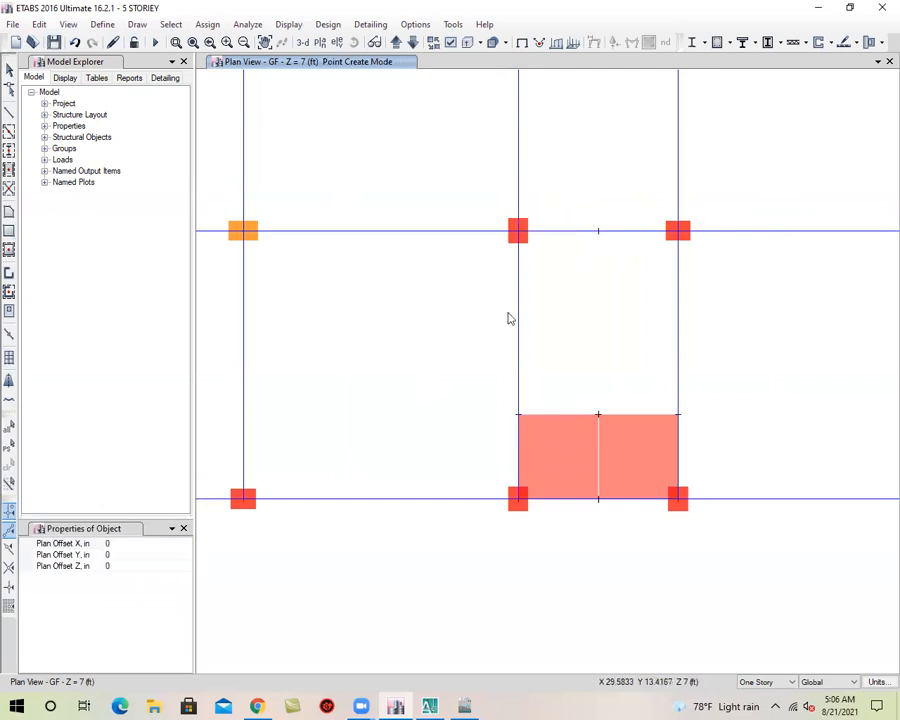
click(8, 68)
Switch to the default 3D view, inspect the GF landing slabs in the stair bay and save the model
middle_drag(543, 331, 579, 364)
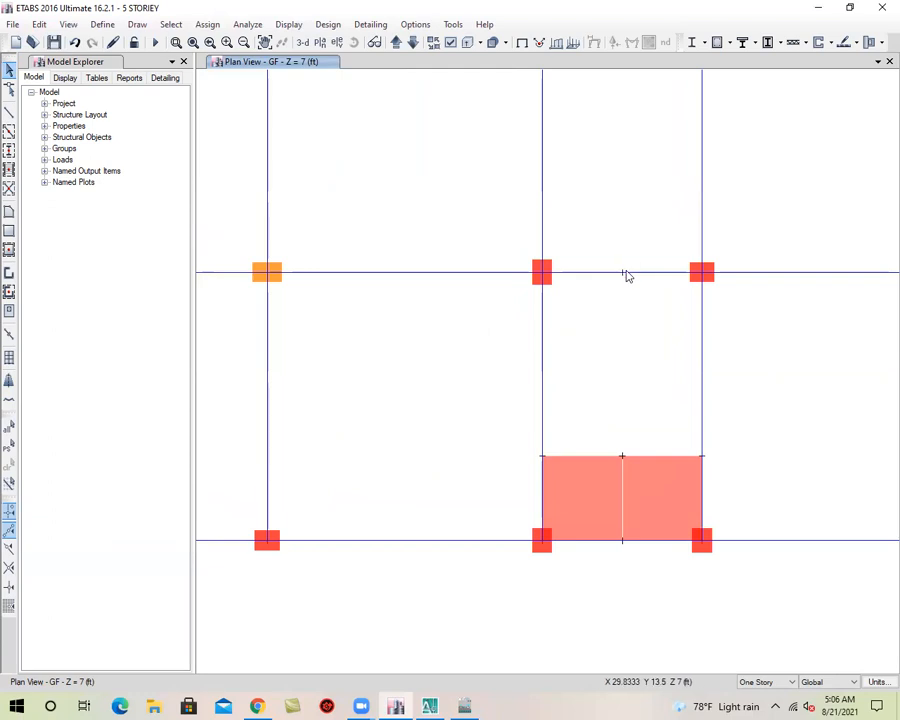
click(302, 47)
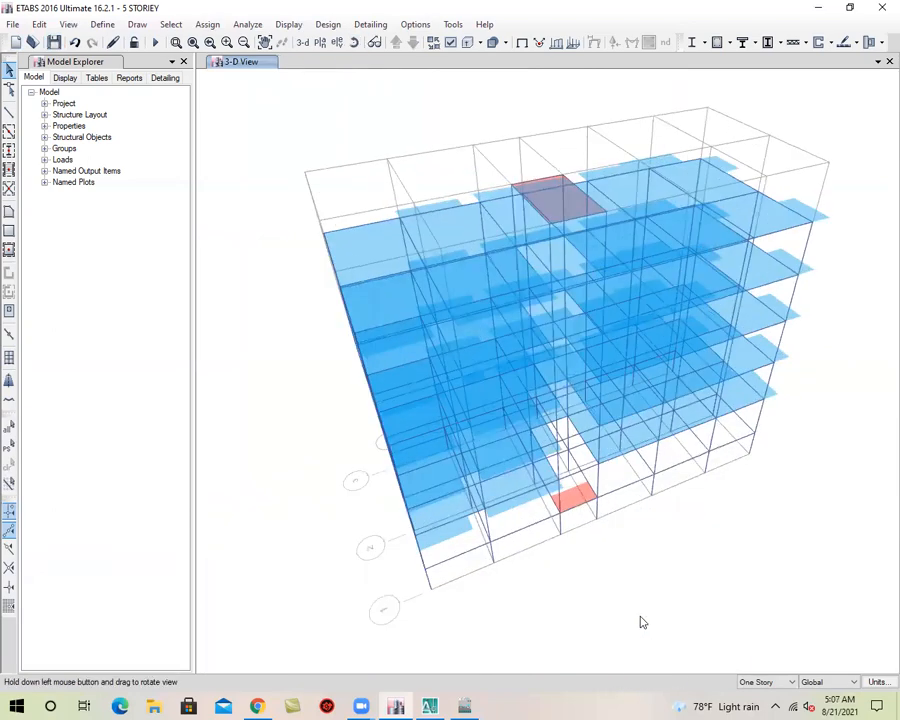
scroll(600, 480, up, 5)
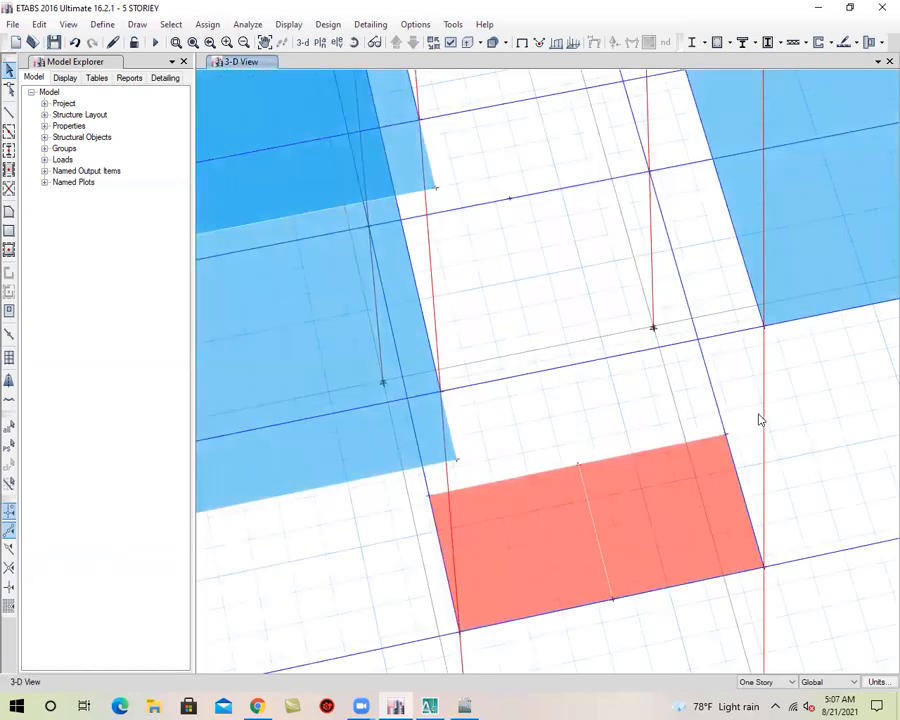
scroll(755, 417, down, 4)
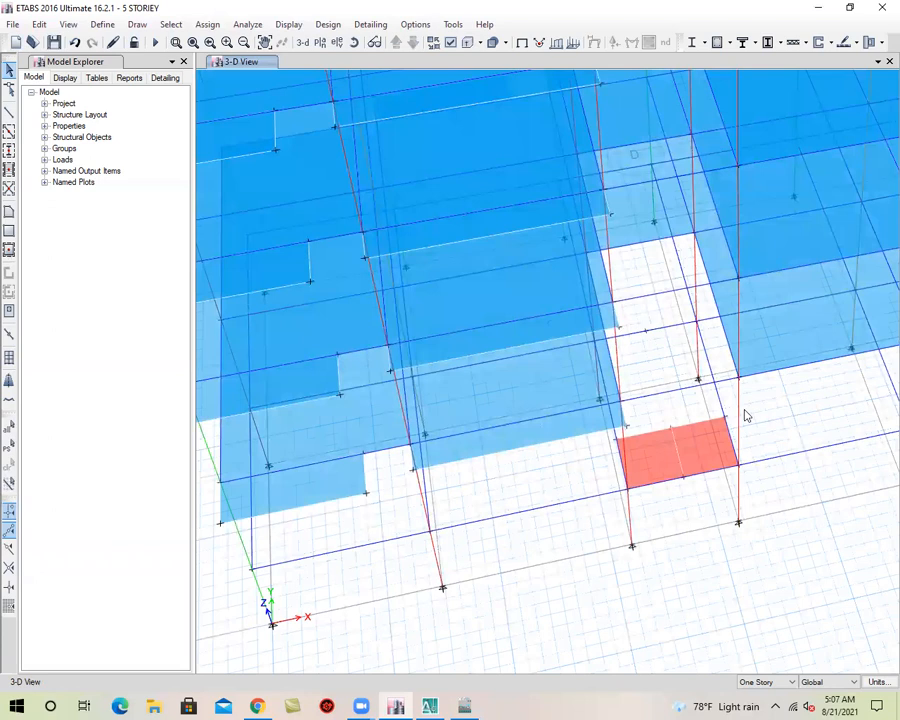
click(54, 42)
Copy the two GF landing slabs and paste them with a Delta Z of 5 ft
click(650, 462)
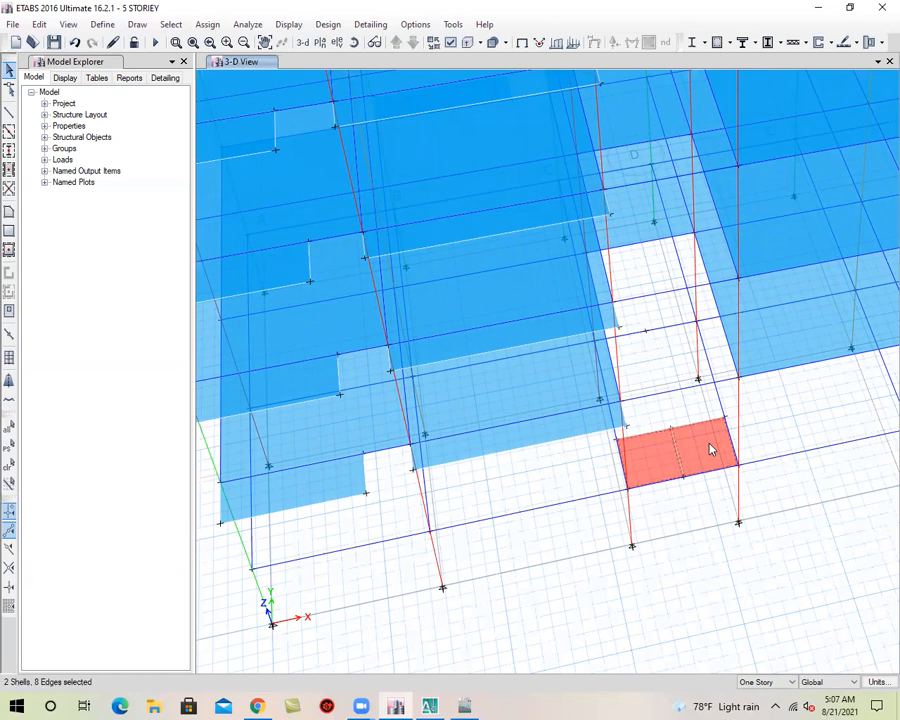
click(39, 24)
click(68, 100)
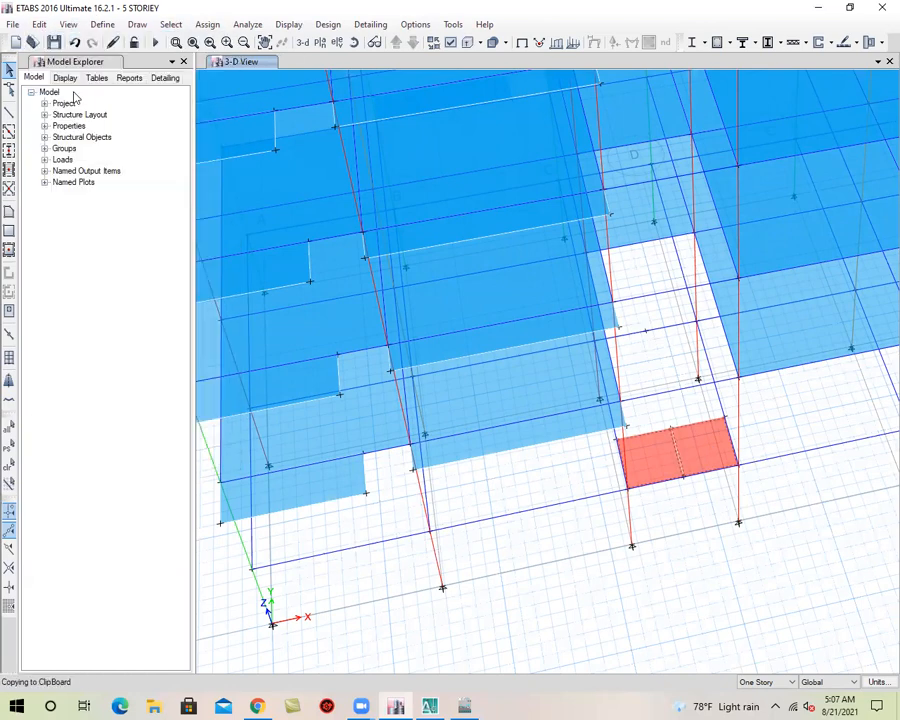
click(693, 448)
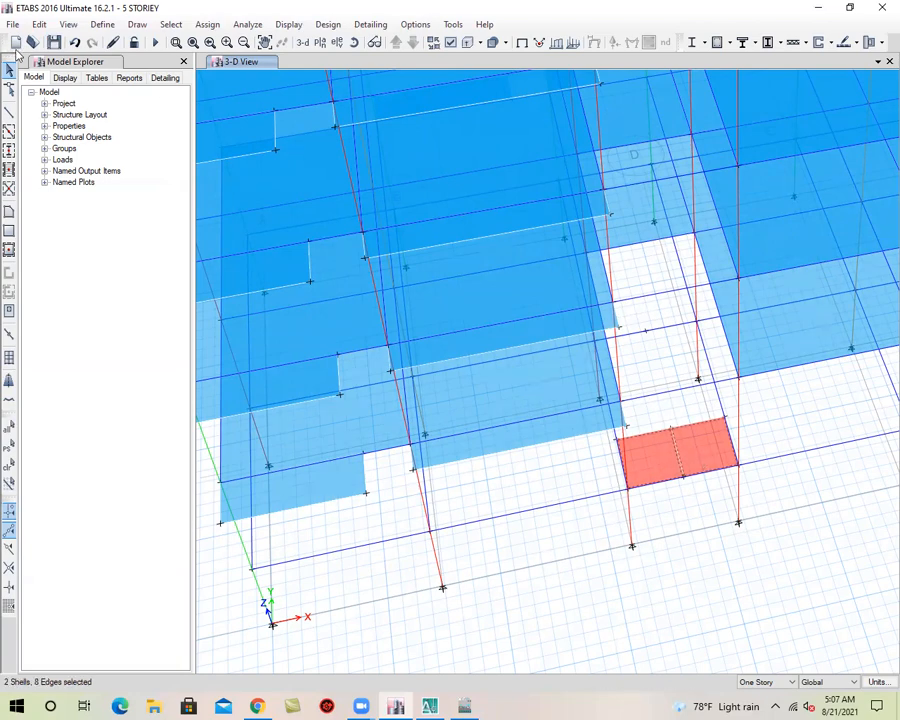
click(39, 25)
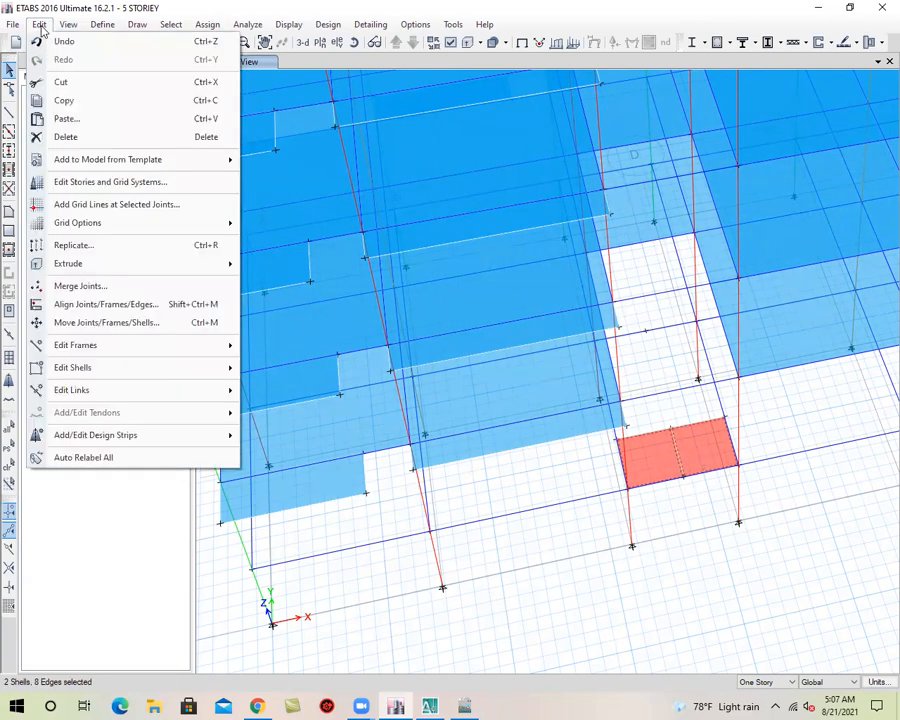
click(66, 119)
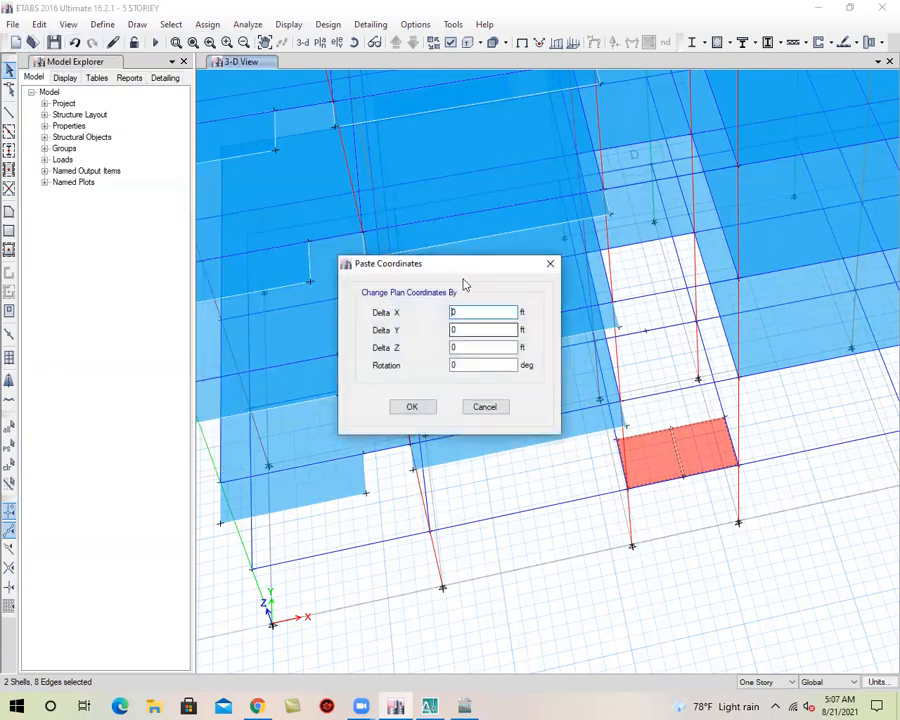
drag(422, 263, 348, 243)
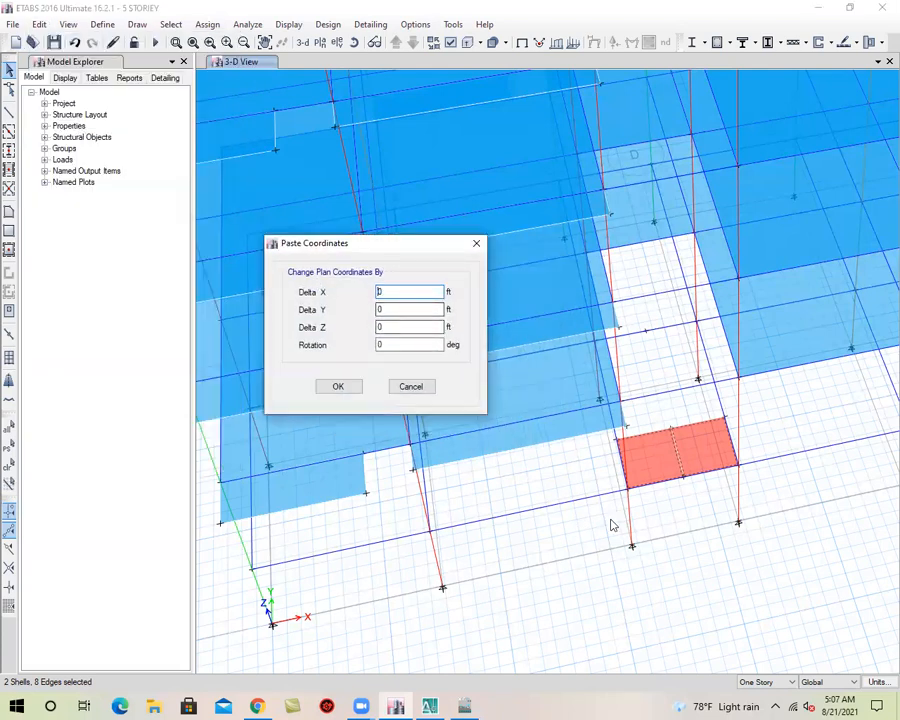
double_click(398, 330)
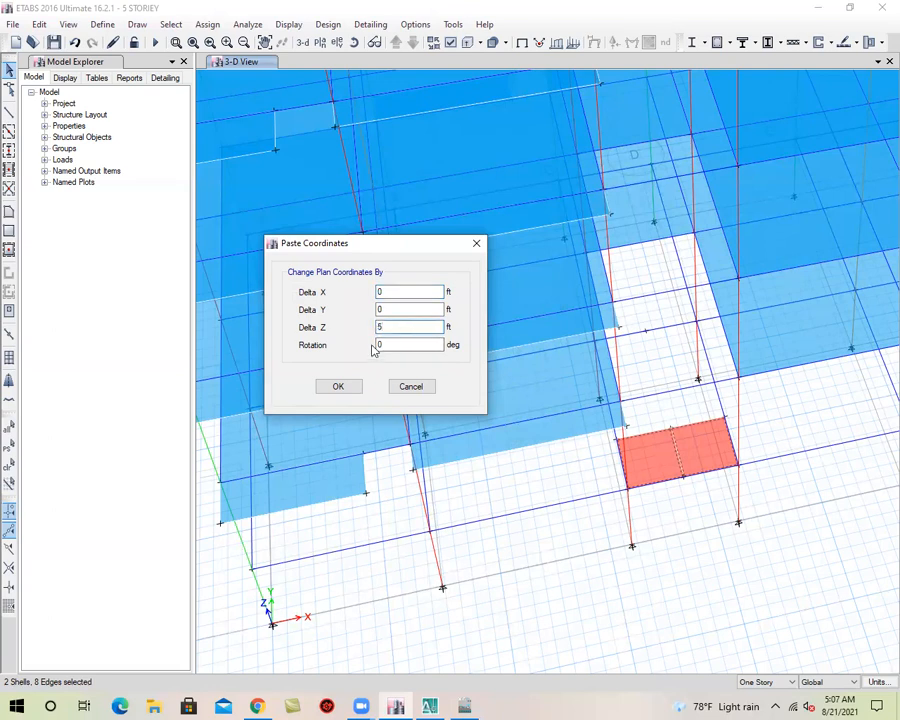
click(330, 387)
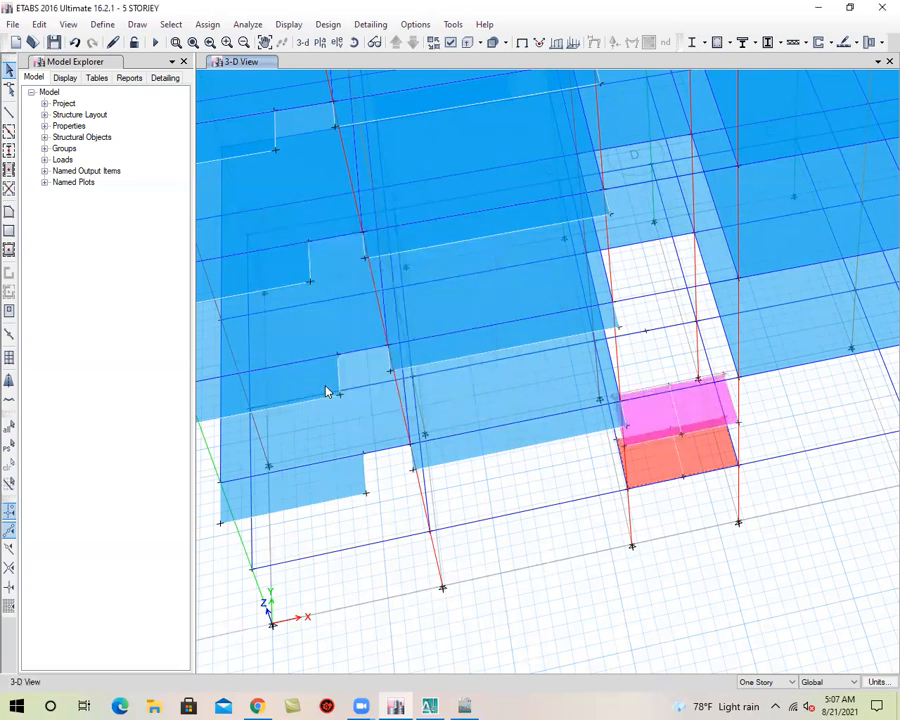
Delete the two original GF-level STAIR-7 landing slabs beneath the pasted raised copies in the stair bay
scroll(733, 416, up, 3)
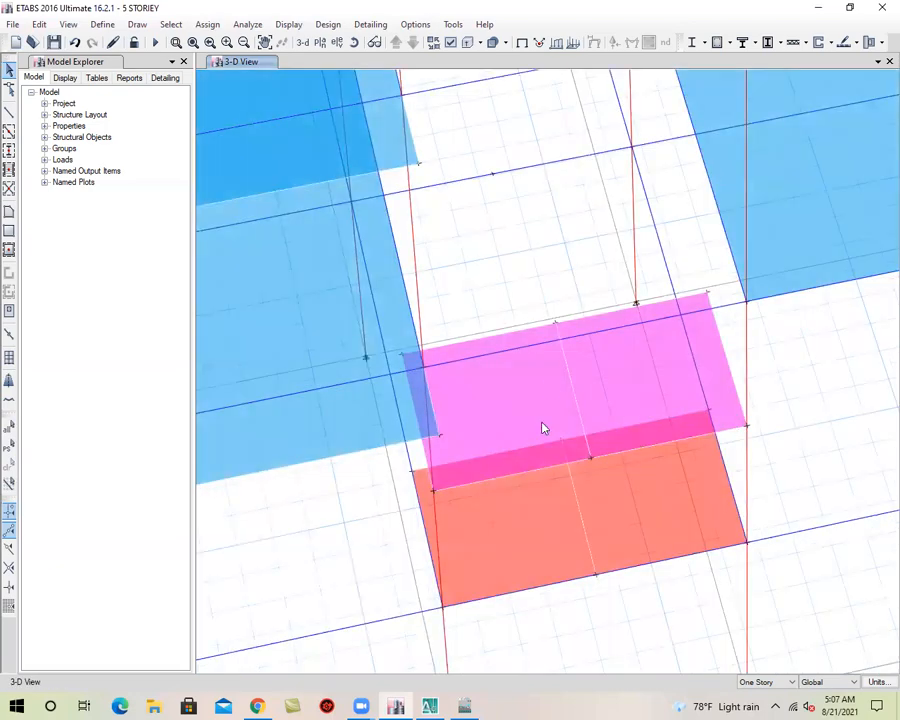
scroll(555, 434, down, 3)
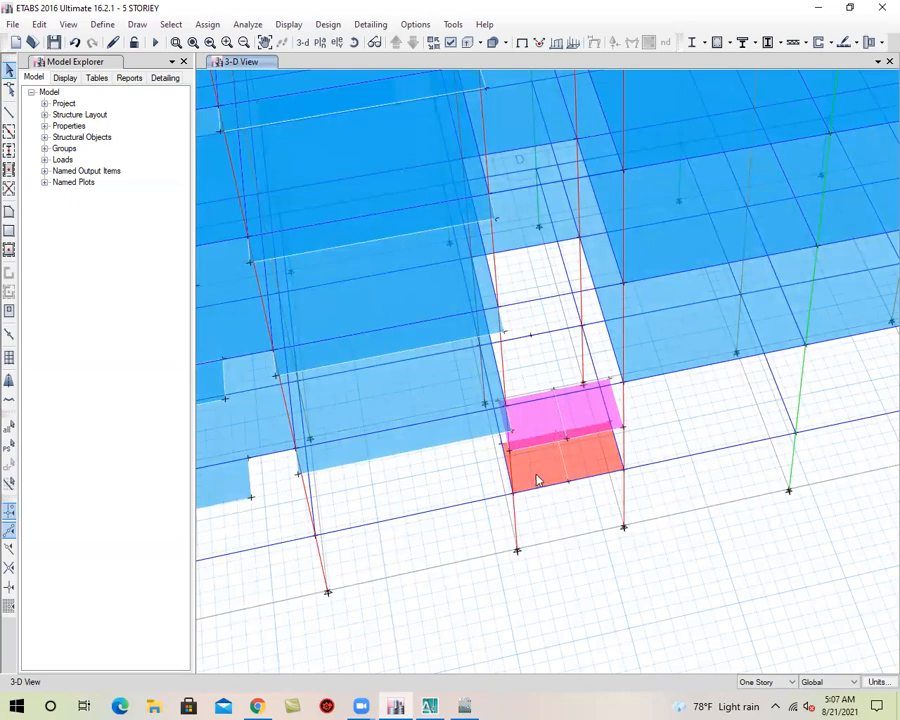
scroll(540, 422, up, 3)
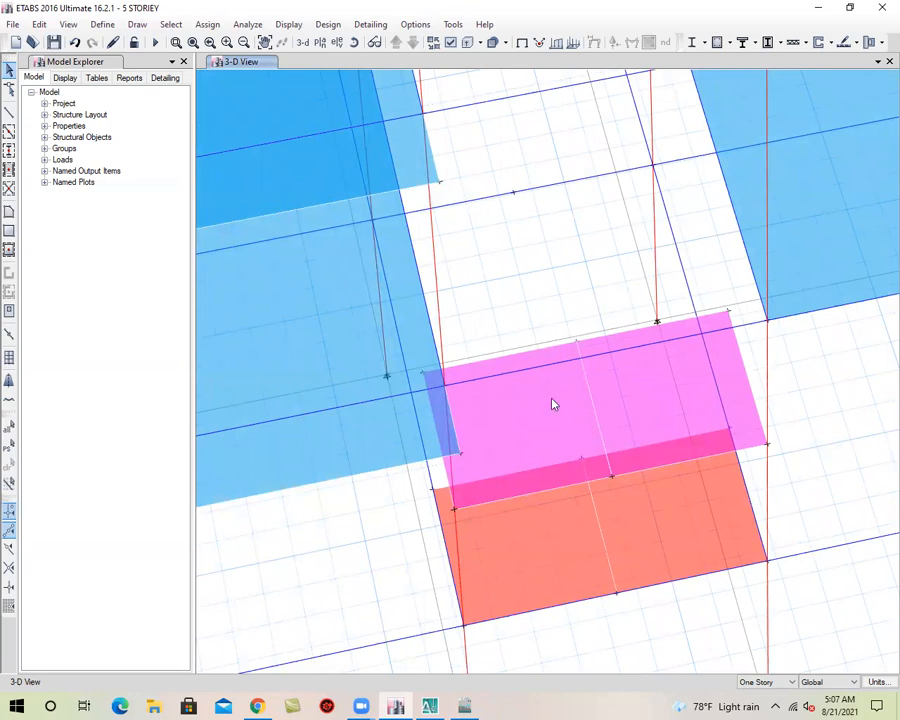
click(563, 547)
click(683, 524)
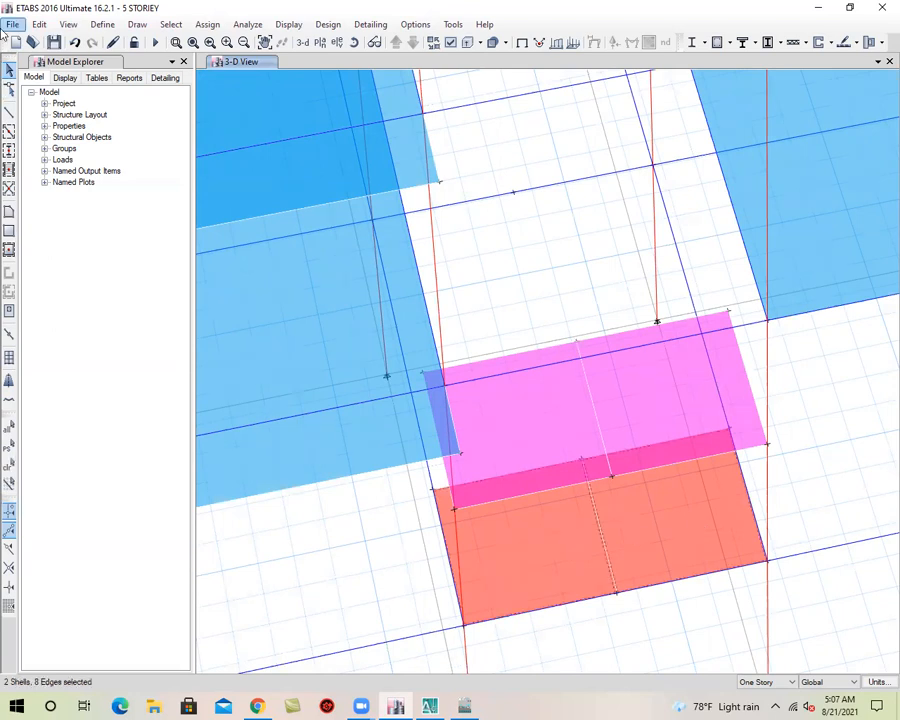
click(38, 24)
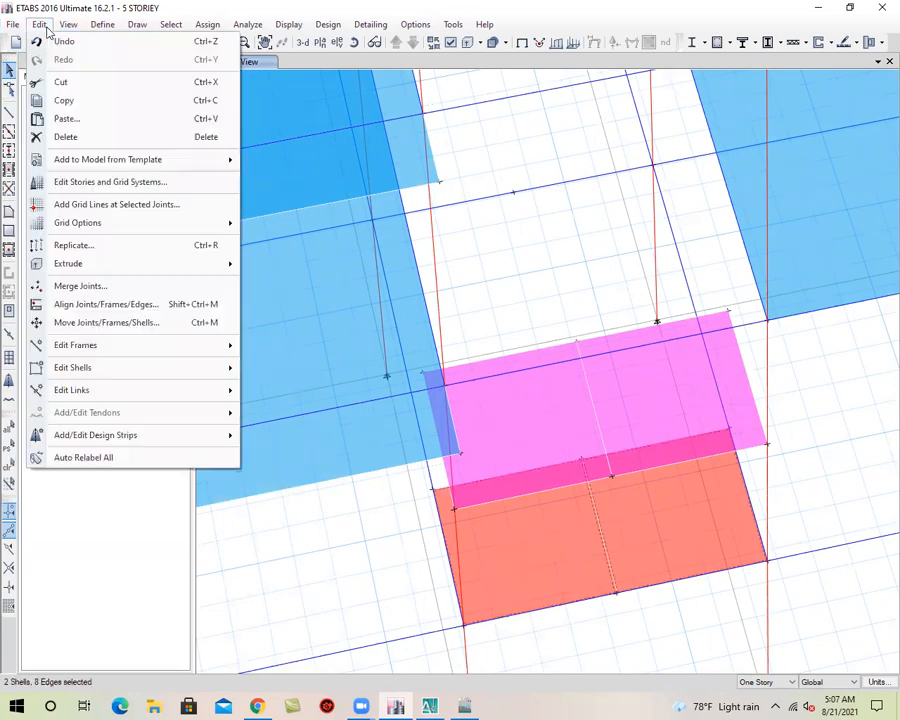
click(56, 134)
Delete the three leftover joints along the inner edge of the removed GF landing slabs
click(580, 460)
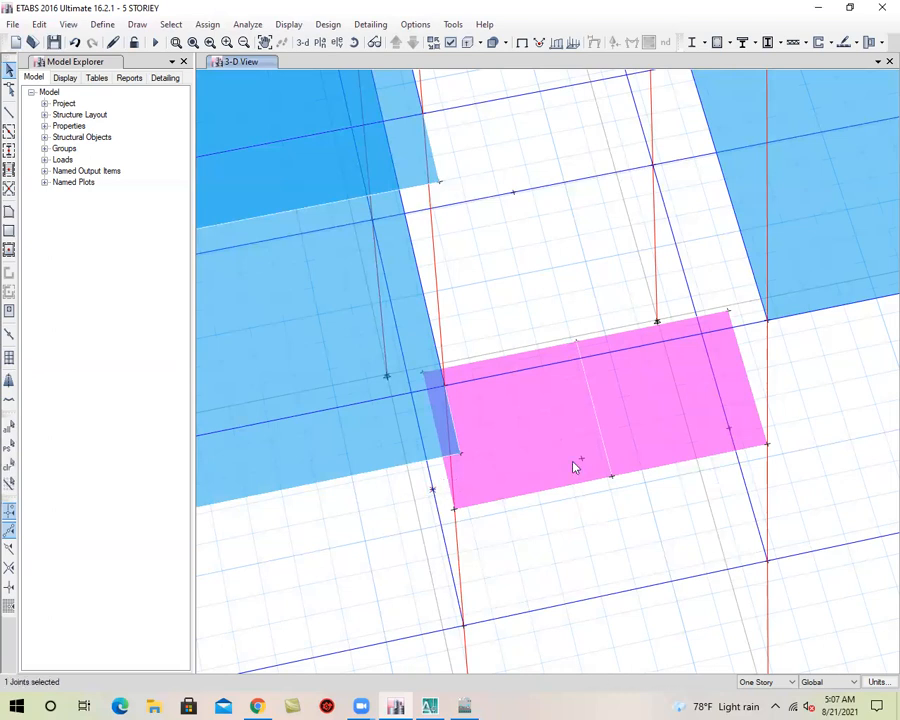
click(764, 443)
click(730, 429)
click(38, 24)
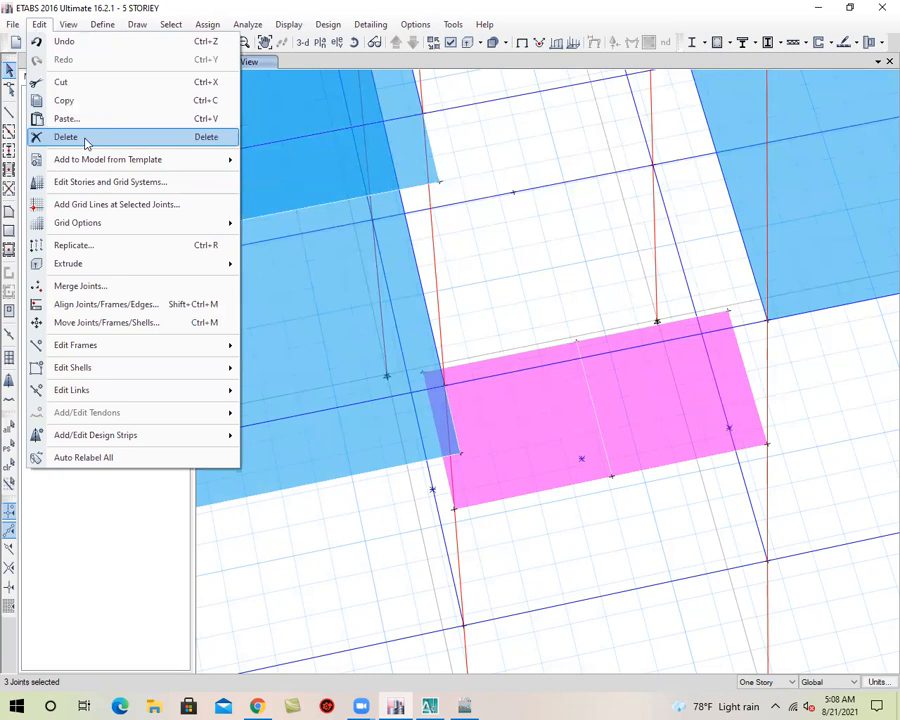
click(86, 137)
middle_drag(577, 470, 596, 424)
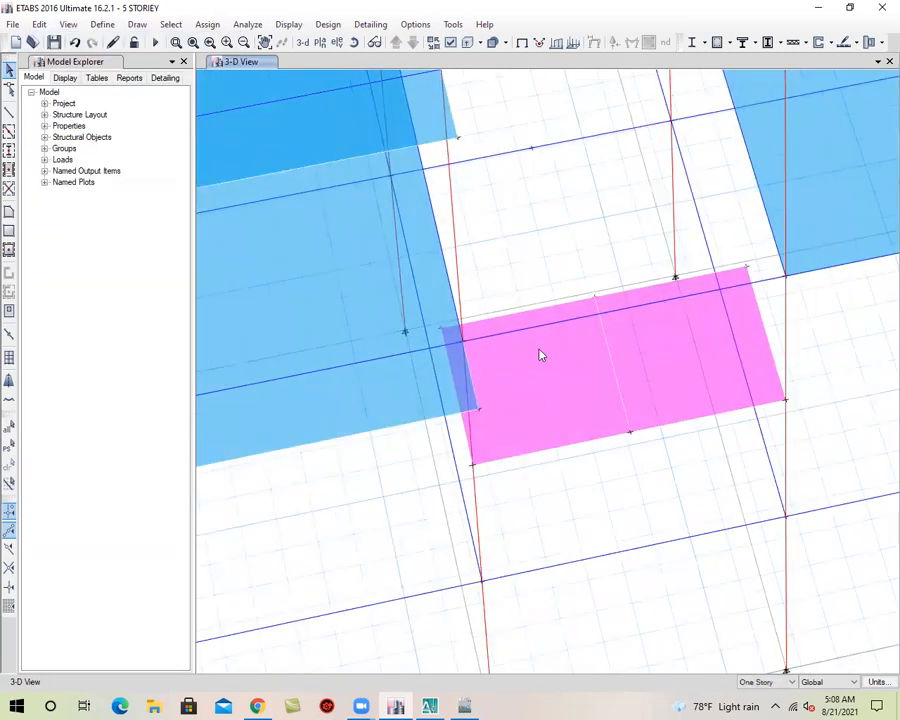
Assign the STAIR-7 slab section to the two raised landing slabs and save the model
click(565, 386)
click(681, 370)
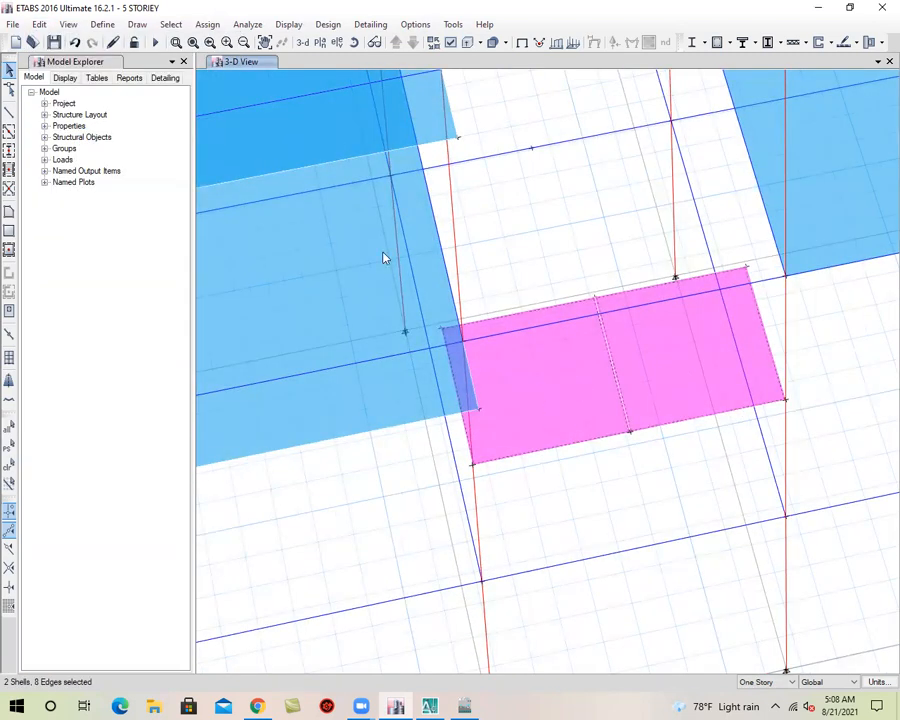
click(213, 26)
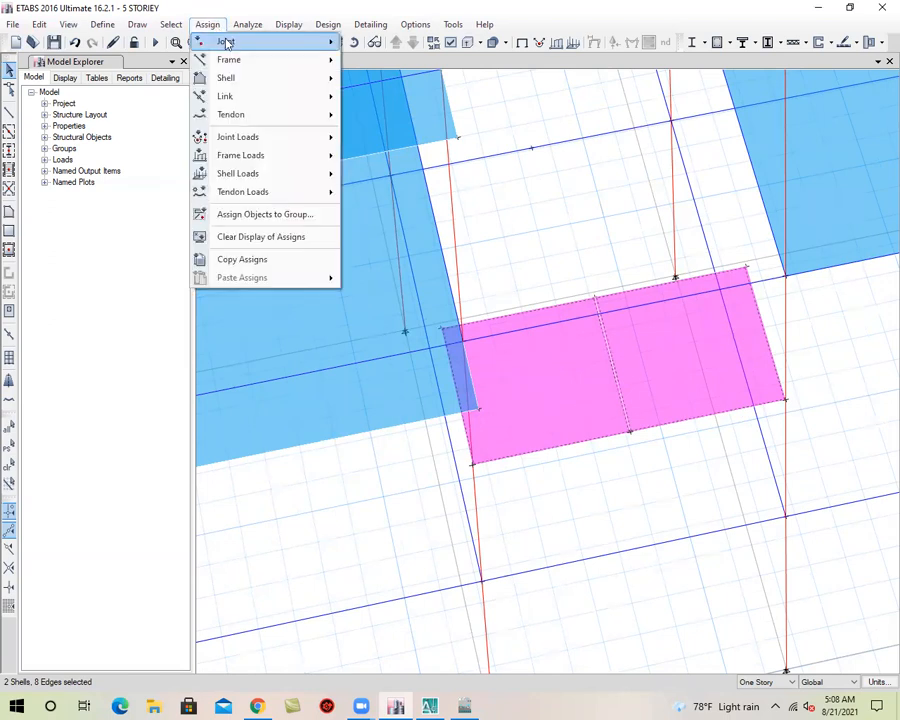
mouse_move(240, 79)
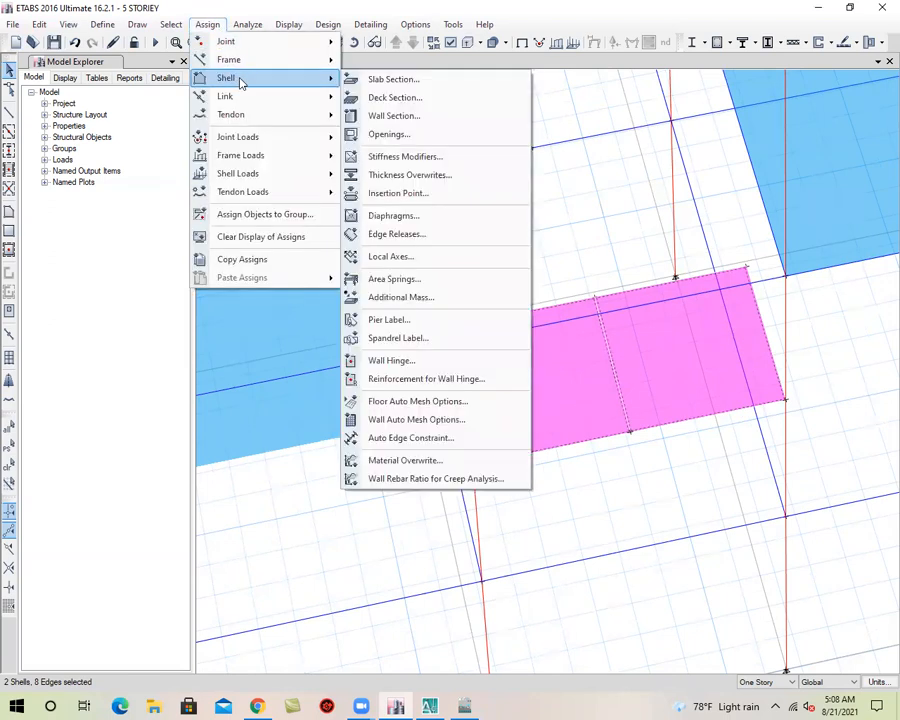
click(395, 80)
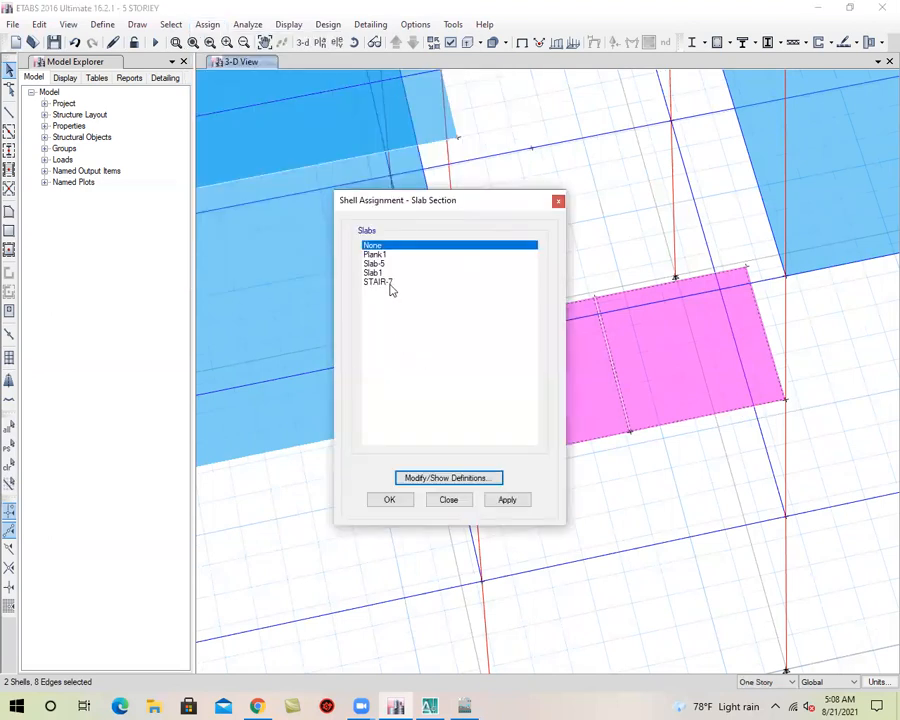
click(380, 282)
click(504, 498)
click(392, 500)
scroll(580, 400, down, 5)
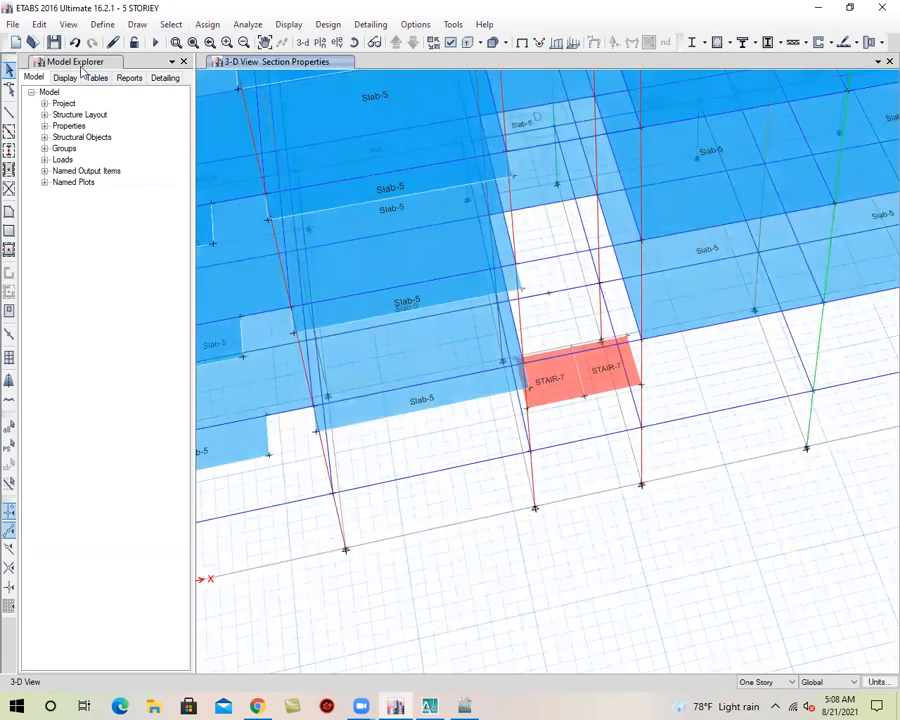
click(53, 42)
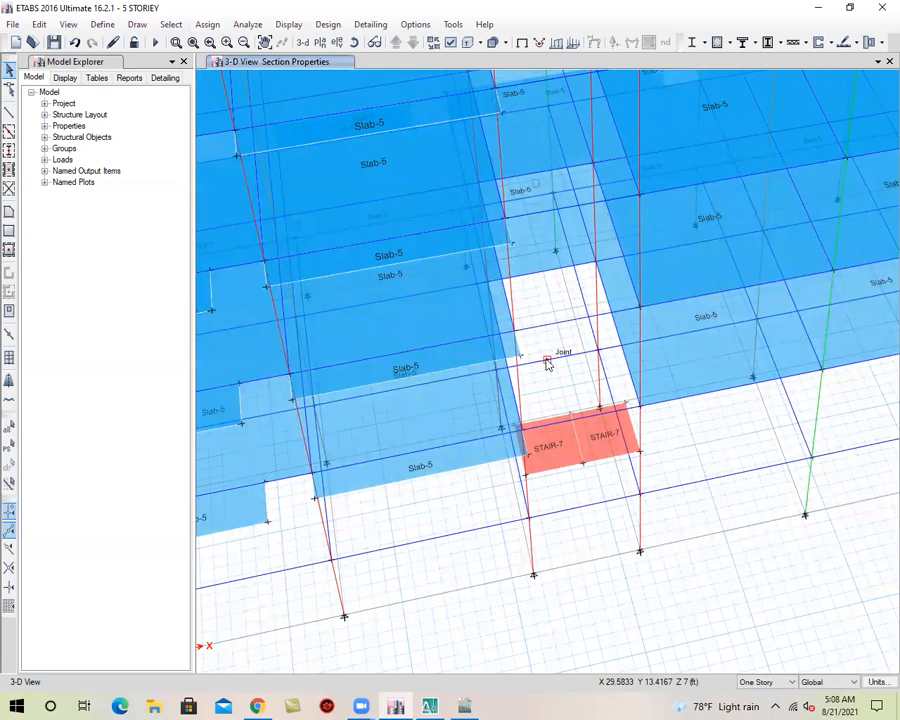
Draw the first STAIR-7 flight between the GF grid 2 beam, from its midpoint joint to the column, and the adjacent half of the raised landing
click(9, 213)
scroll(530, 396, up, 3)
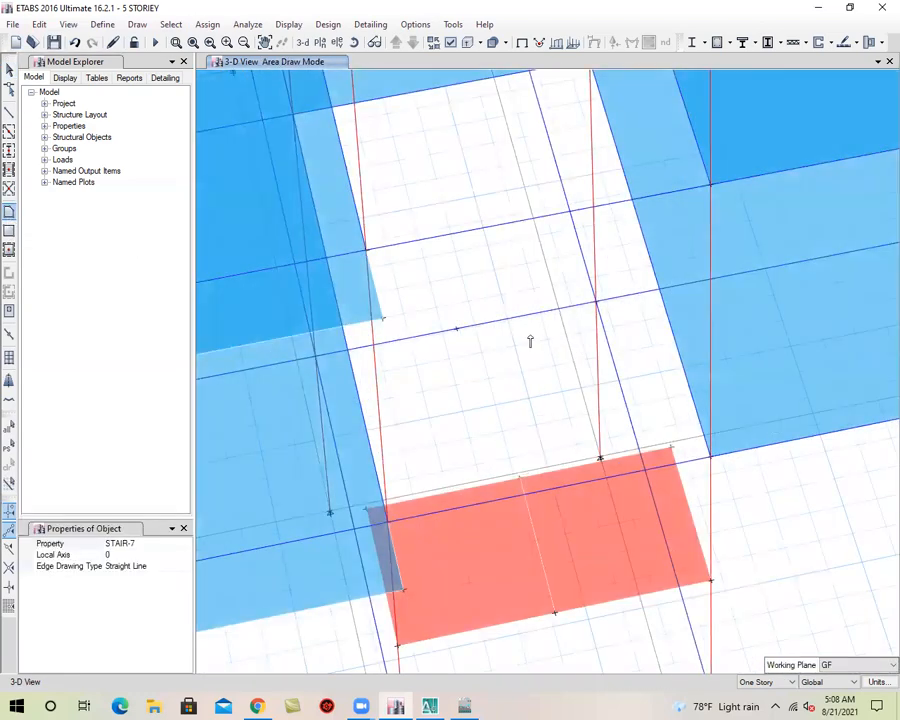
click(457, 329)
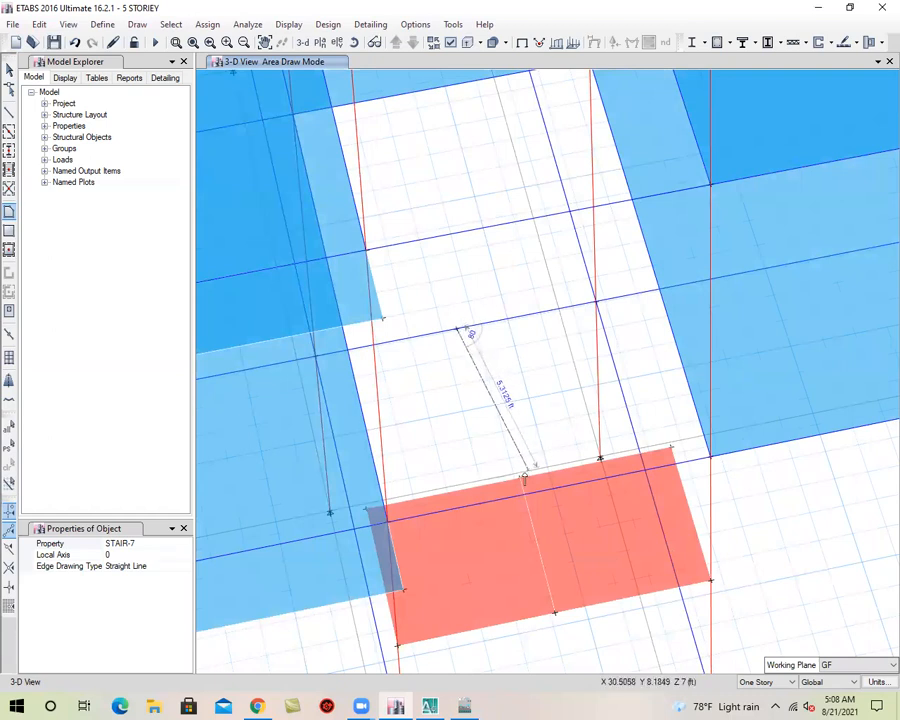
click(521, 476)
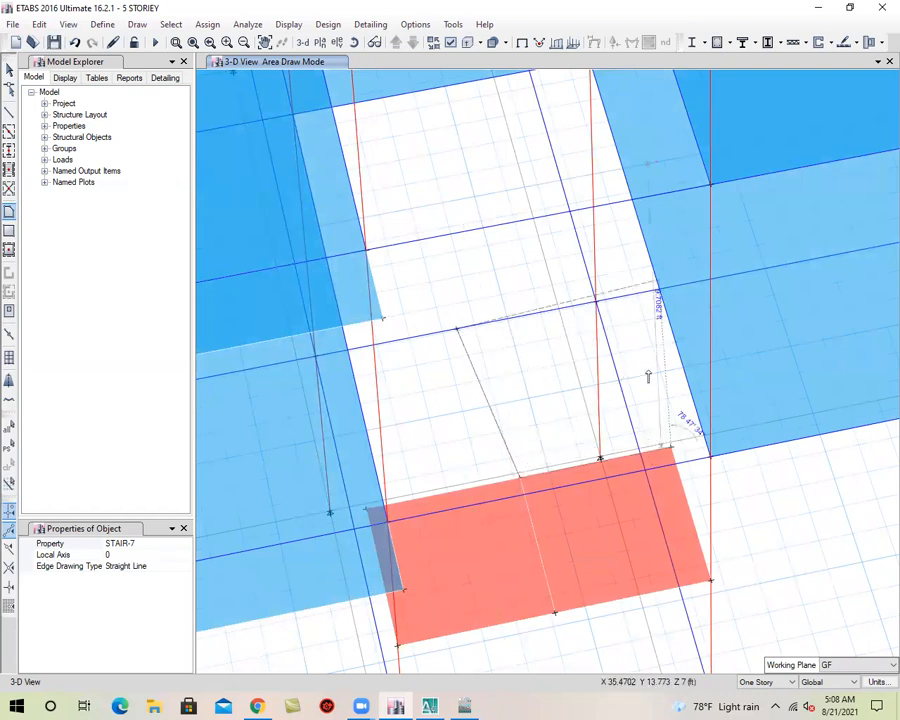
click(594, 305)
key(Return)
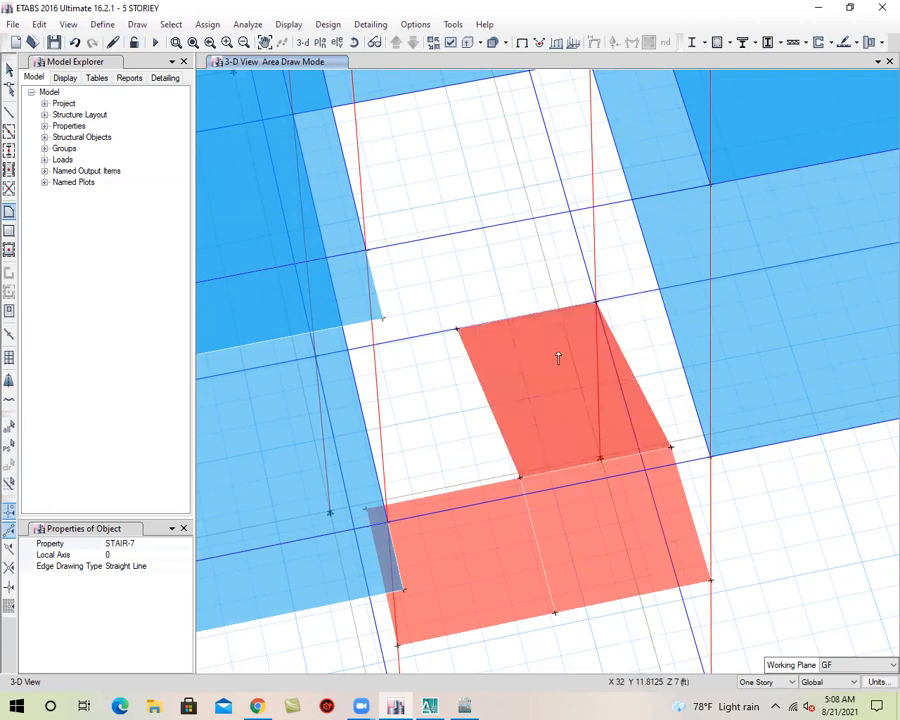
scroll(572, 376, down, 5)
mouse_move(548, 458)
middle_down()
mouse_move(780, 450)
mouse_move(679, 466)
mouse_move(547, 457)
middle_up()
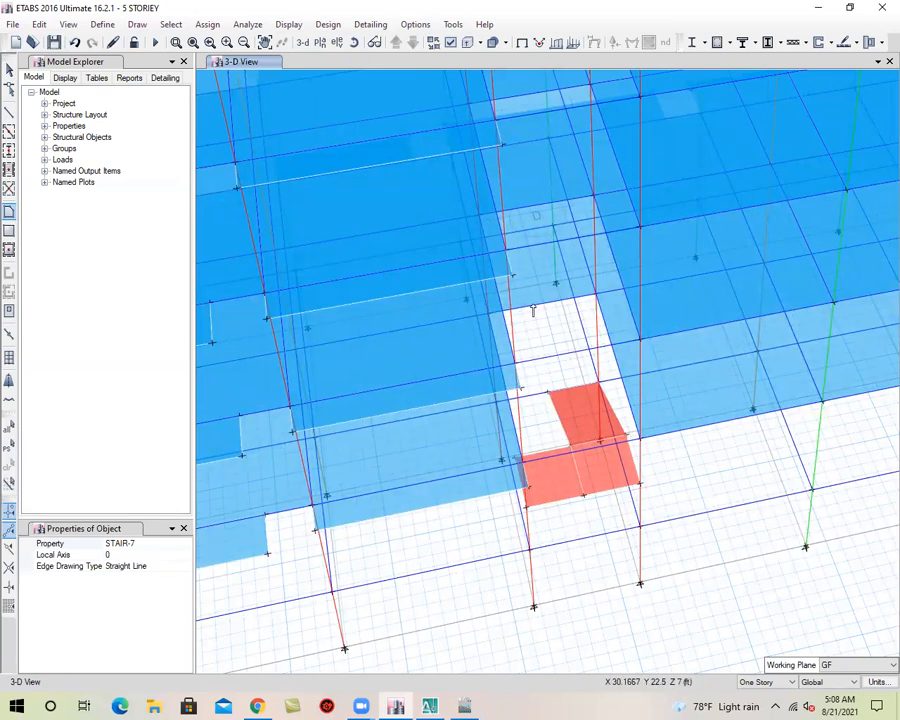
Replicate the midpoint joint of the GF grid 2 beam onto story 1ST
click(9, 68)
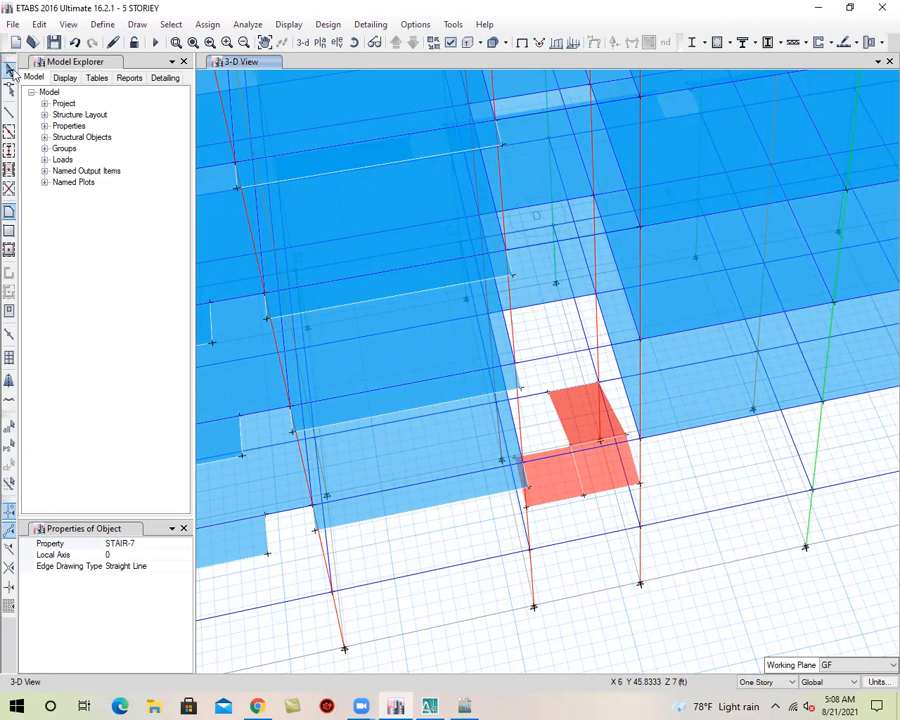
click(548, 393)
click(583, 420)
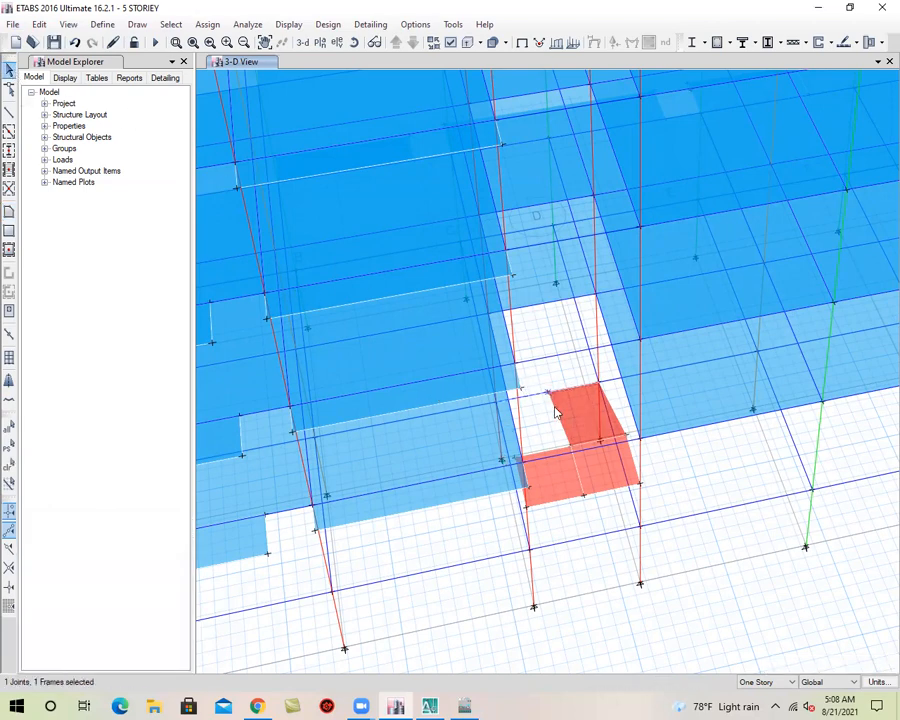
scroll(558, 412, up, 5)
click(500, 306)
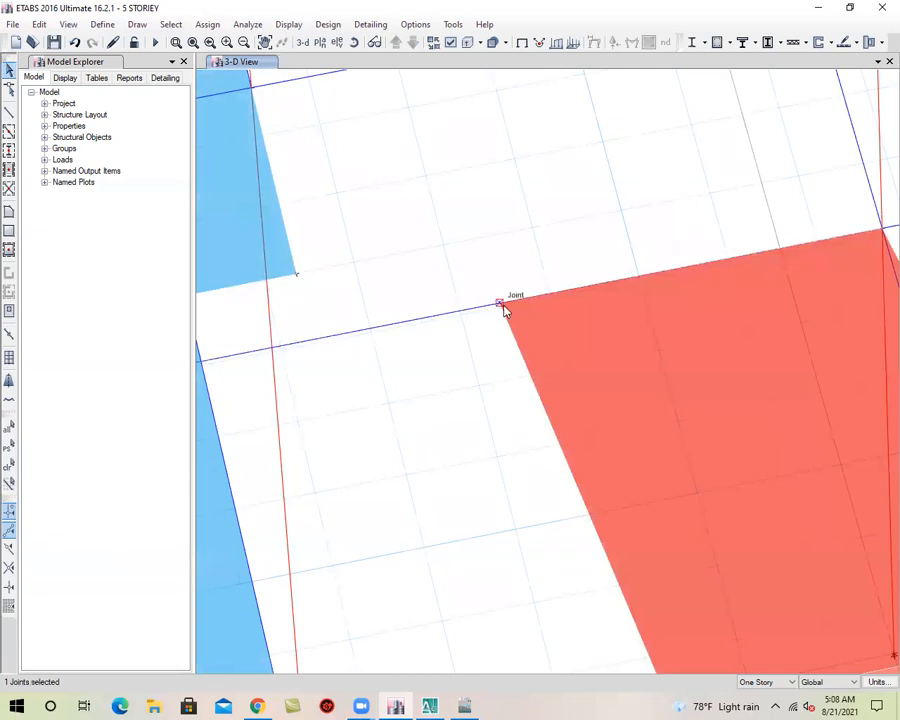
scroll(493, 340, down, 5)
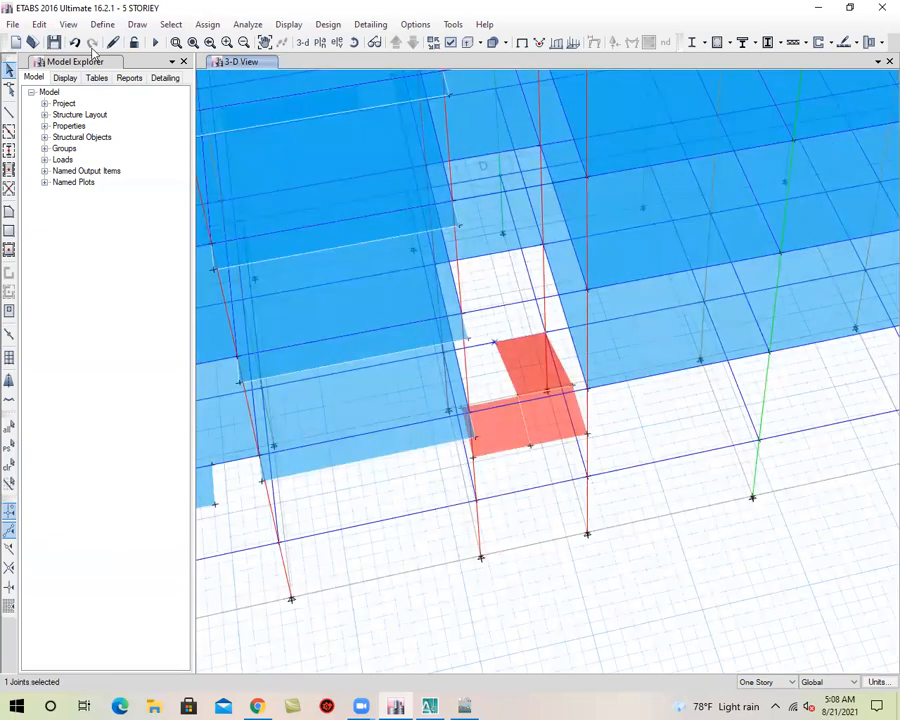
click(39, 25)
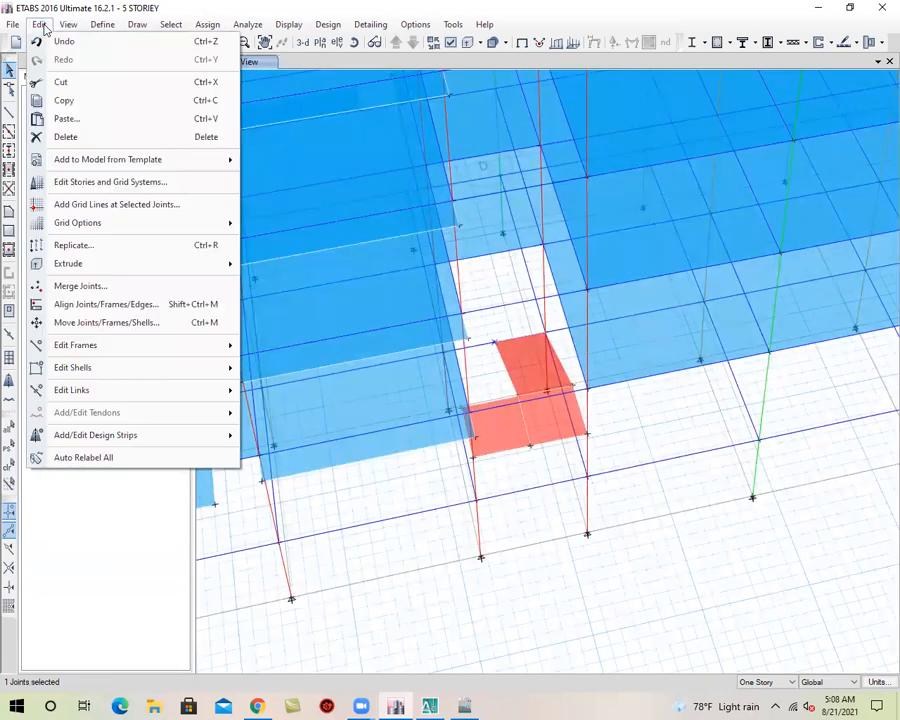
click(102, 243)
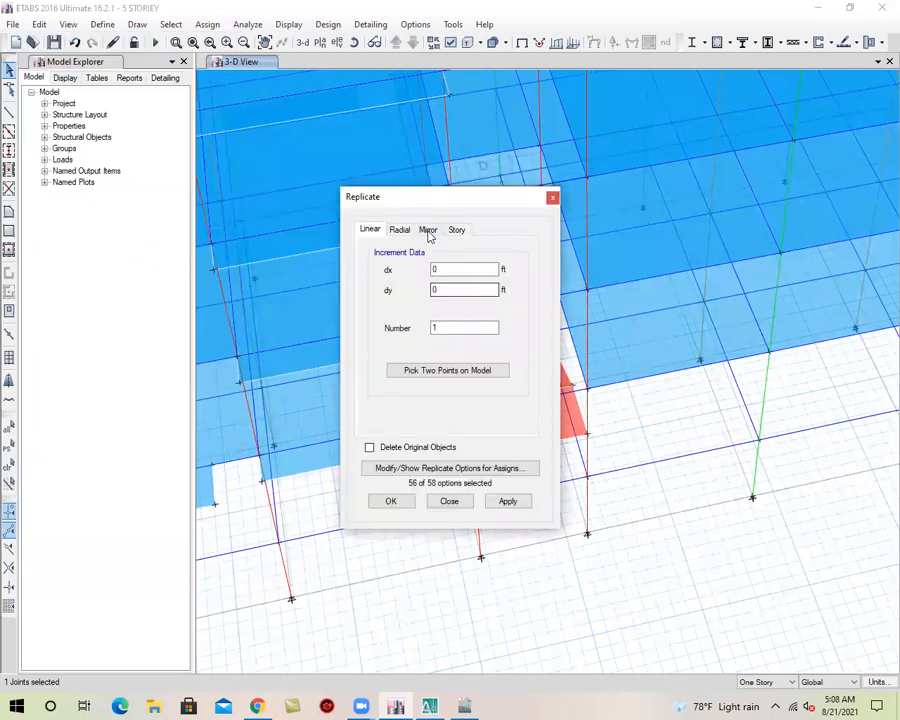
click(456, 230)
click(409, 318)
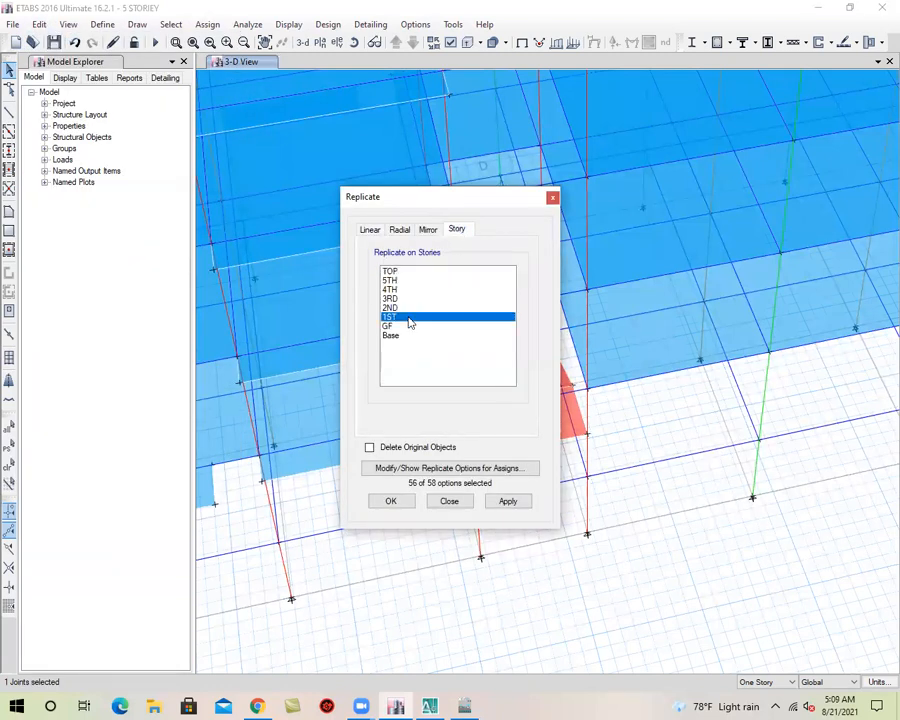
click(504, 502)
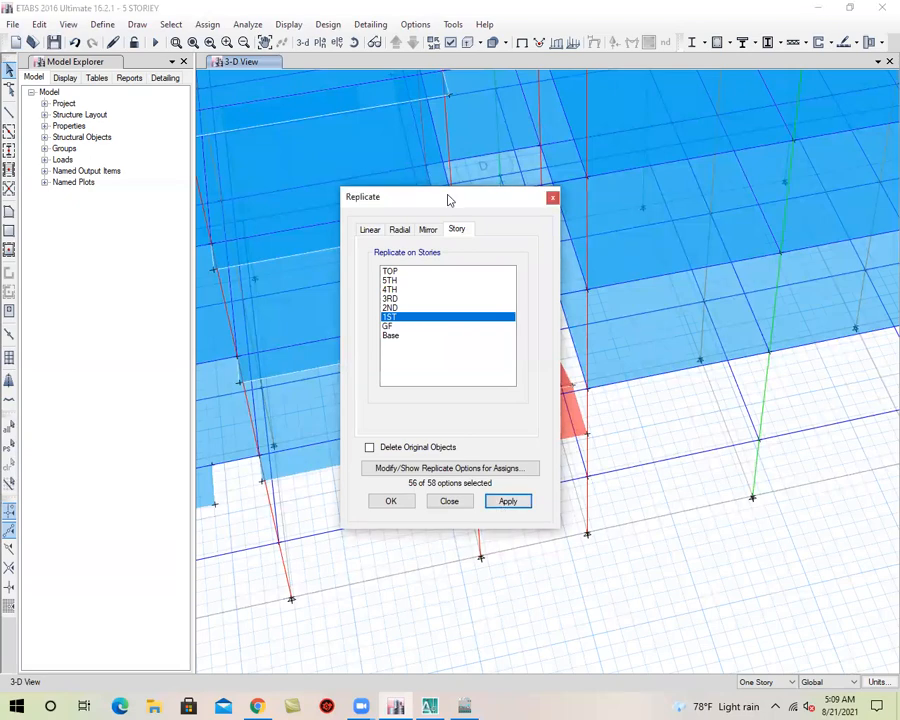
drag(446, 198, 319, 181)
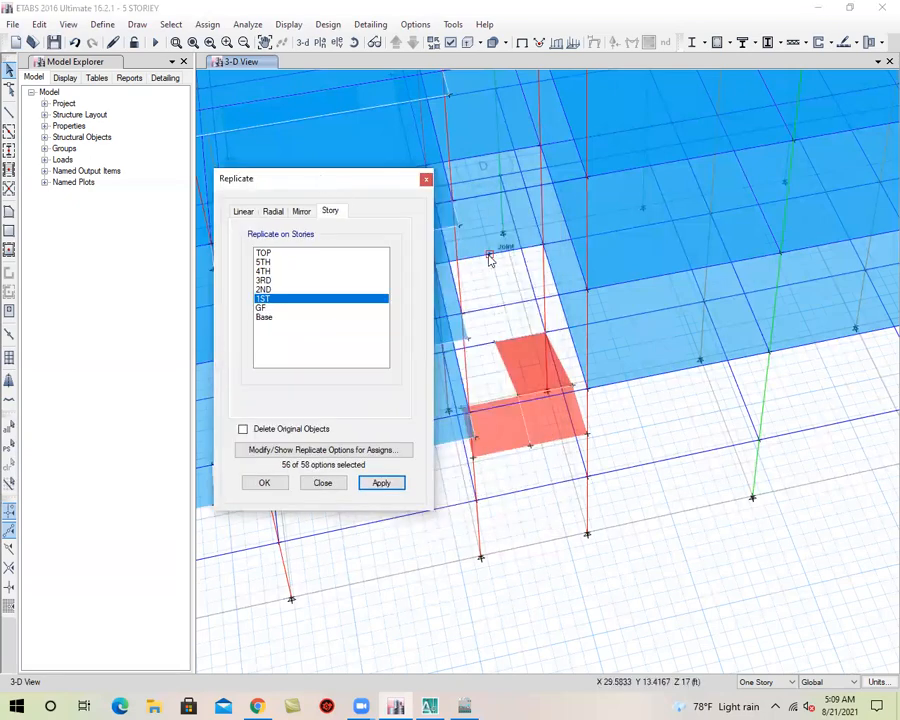
click(264, 482)
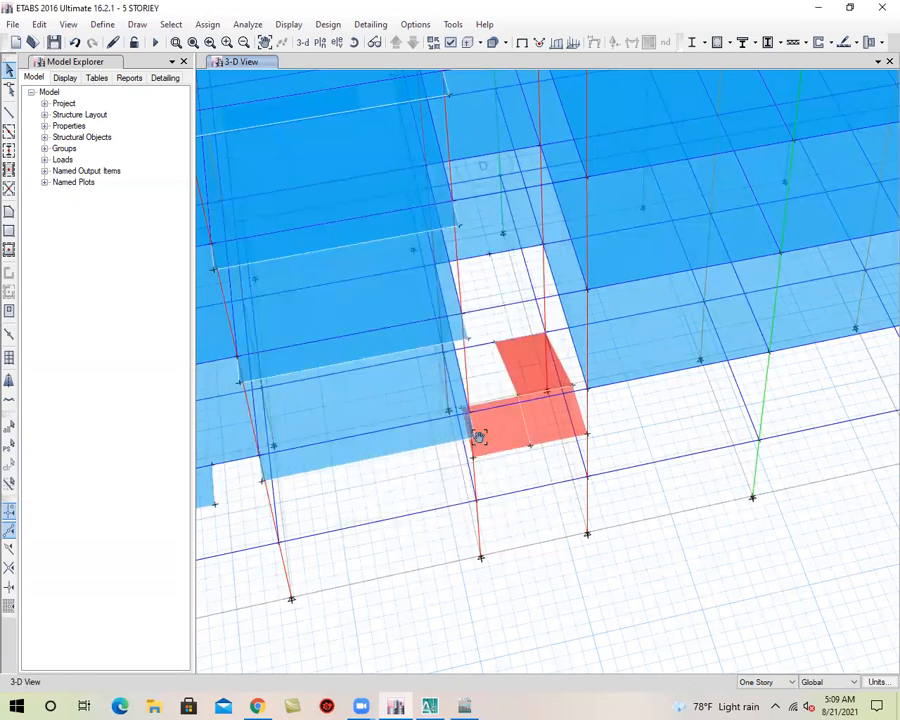
Draw the second STAIR-7 flight from the raised landing's other half up to the 1ST-story grid 2 beam, ending at its midpoint joint
scroll(492, 374, up, 2)
scroll(508, 345, down, 2)
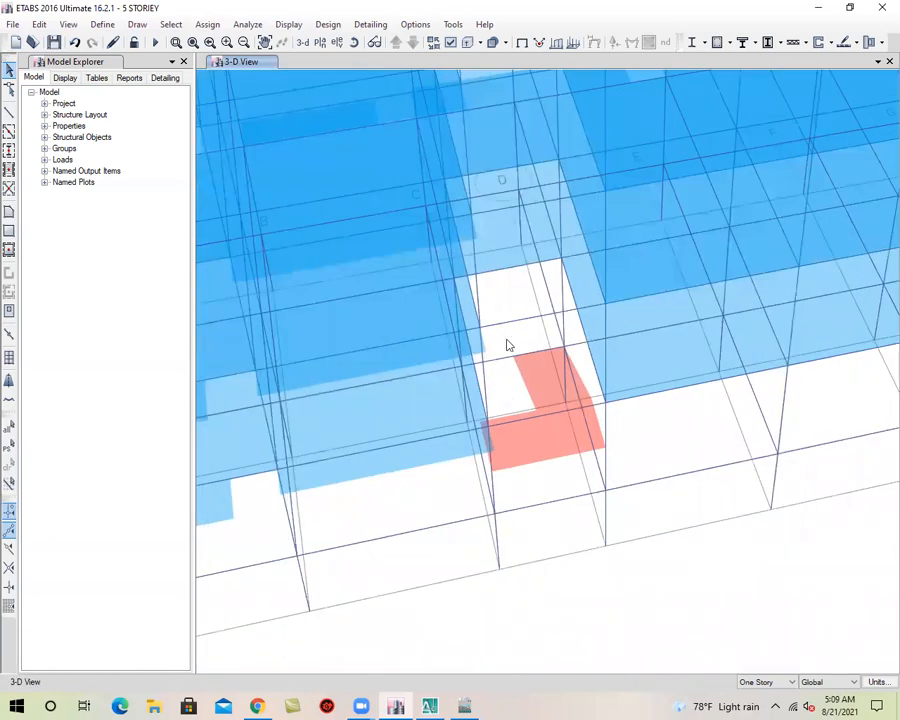
click(9, 214)
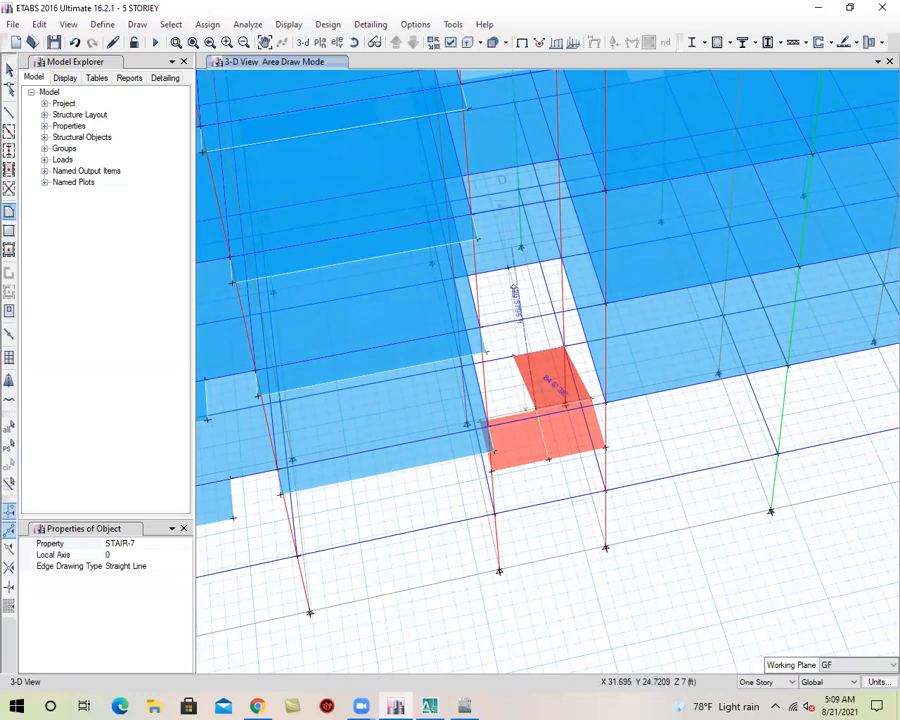
scroll(487, 275, up, 3)
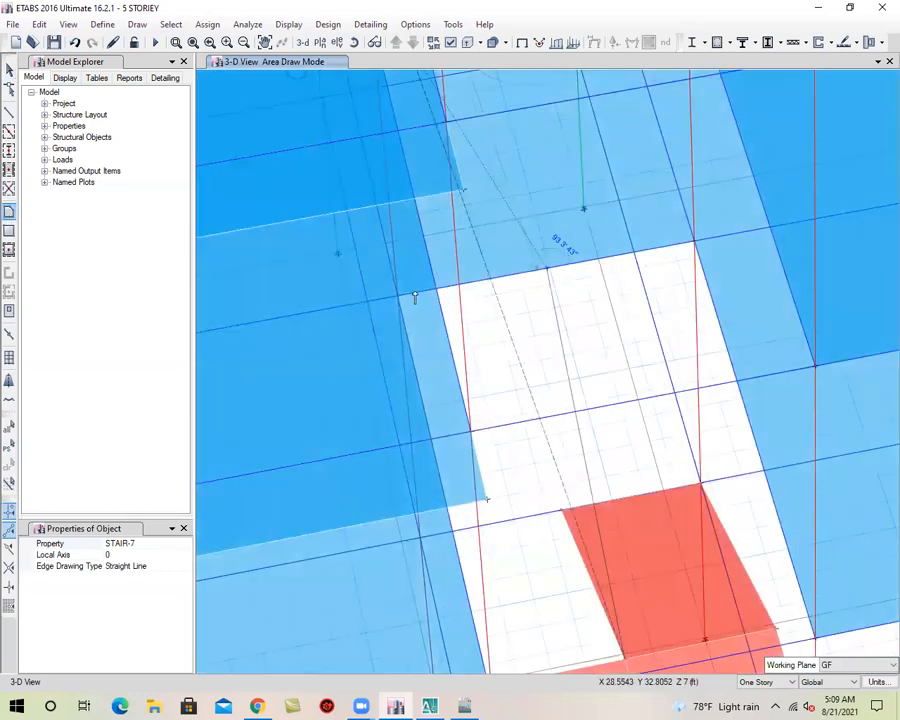
middle_drag(447, 455, 436, 309)
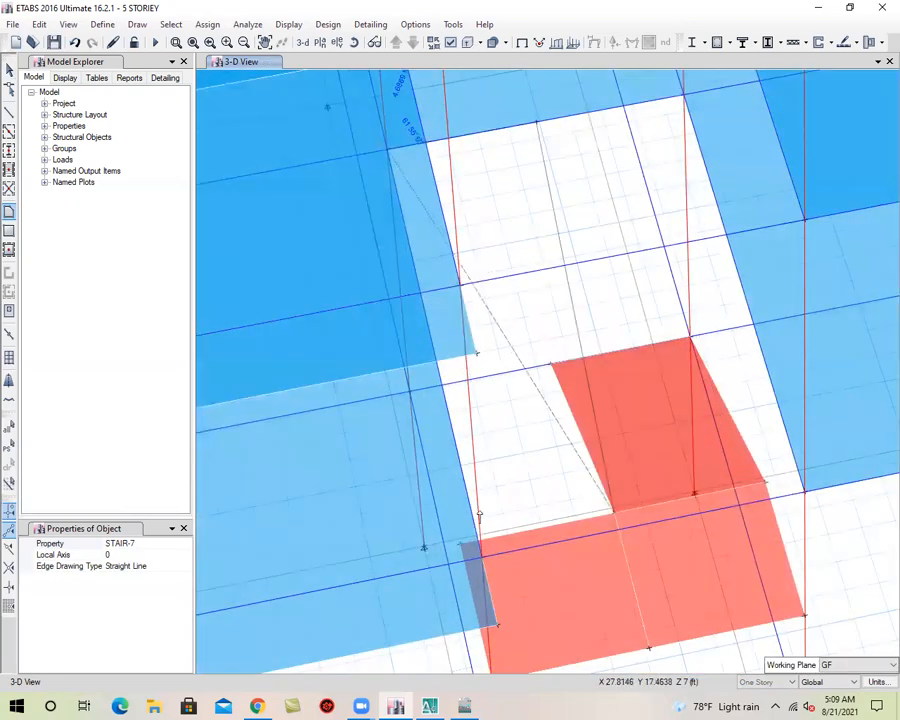
click(462, 543)
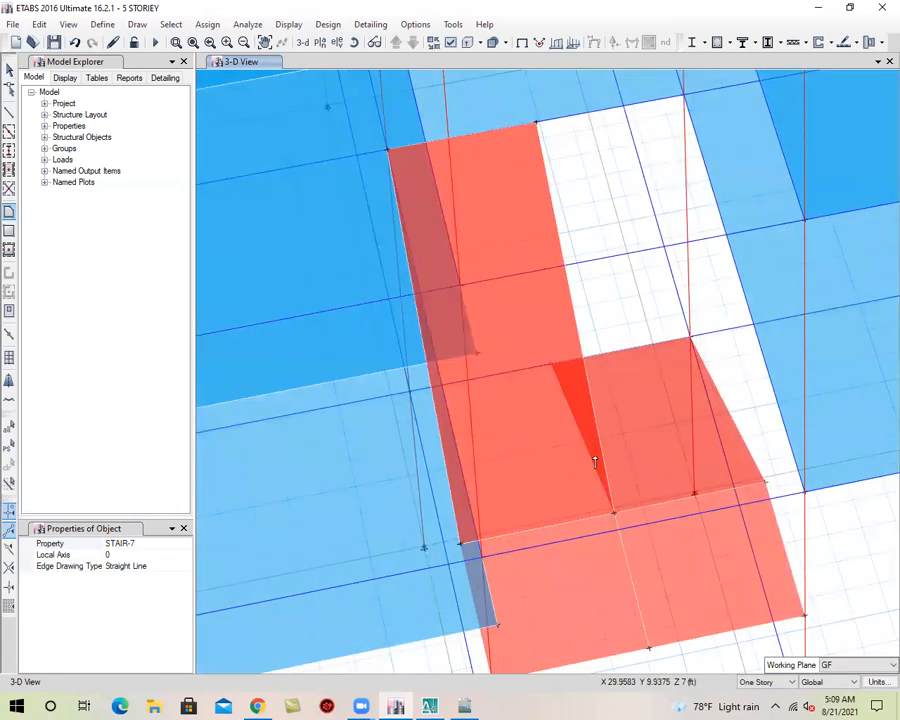
scroll(595, 450, down, 4)
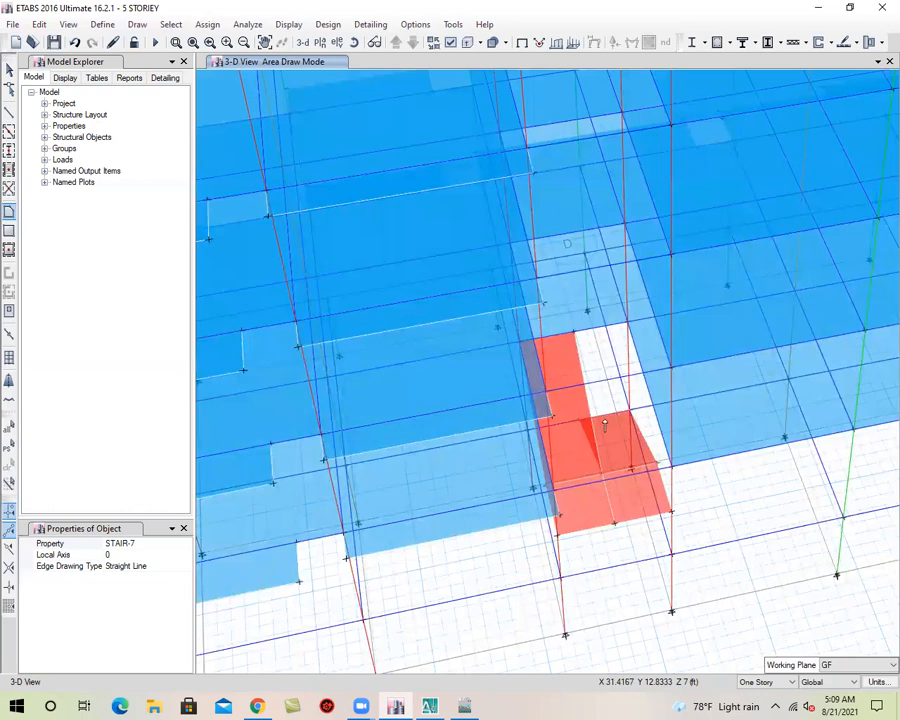
Stop drawing areas and inspect the finished landing and flight slabs between GF and 1ST
click(8, 70)
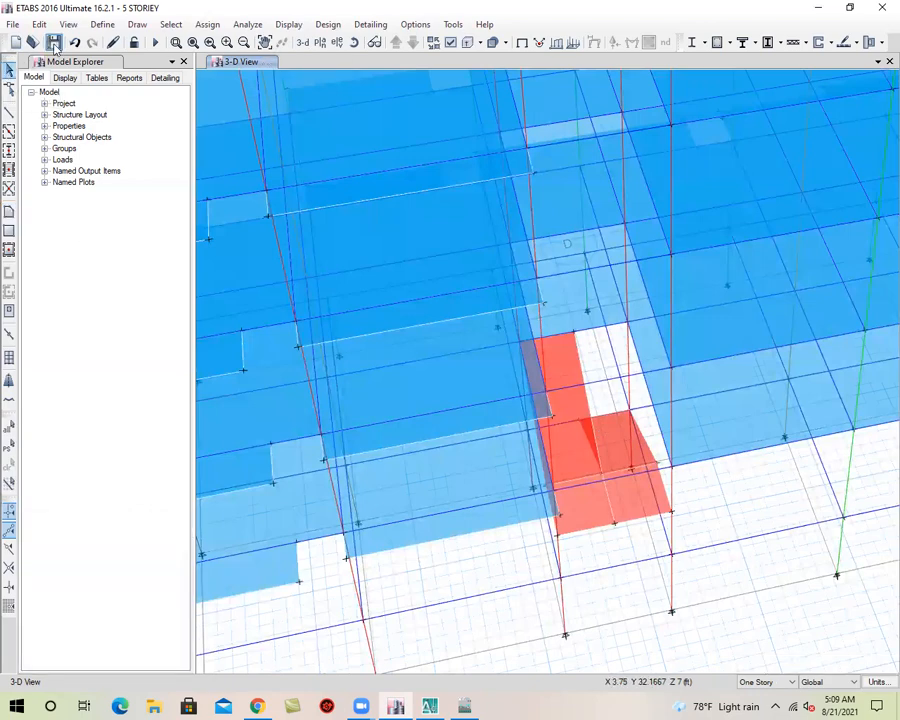
scroll(484, 344, down, 5)
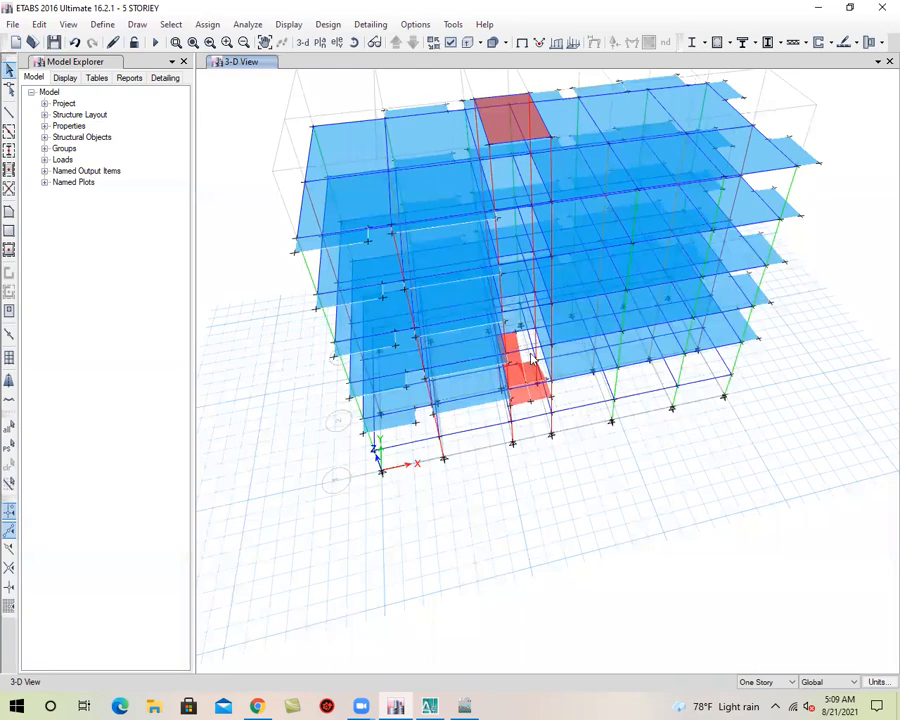
scroll(531, 380, up, 3)
scroll(531, 380, up, 2)
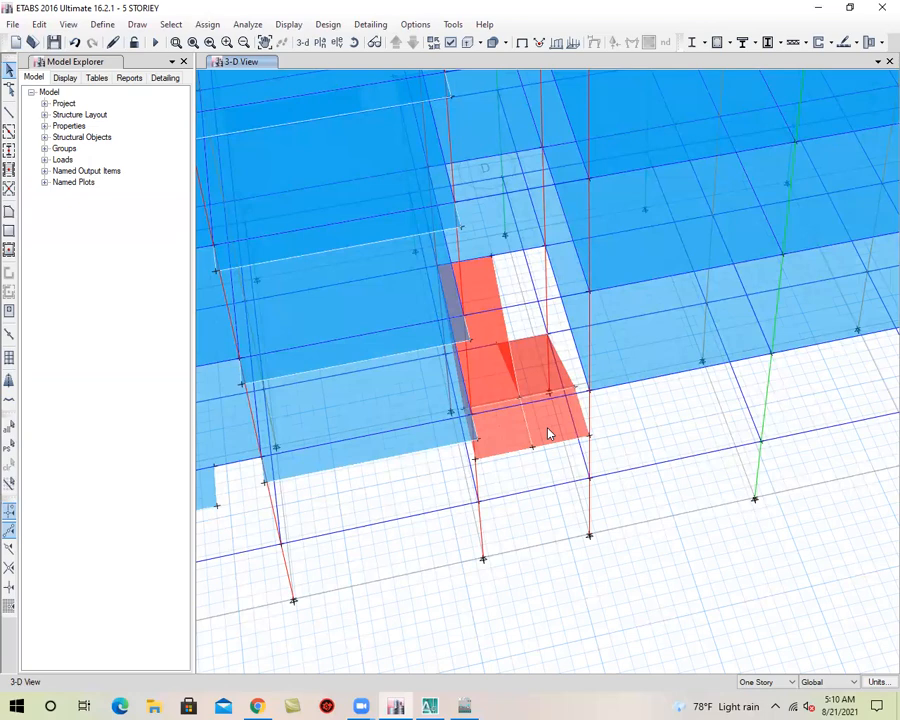
scroll(548, 430, down, 4)
scroll(536, 410, up, 5)
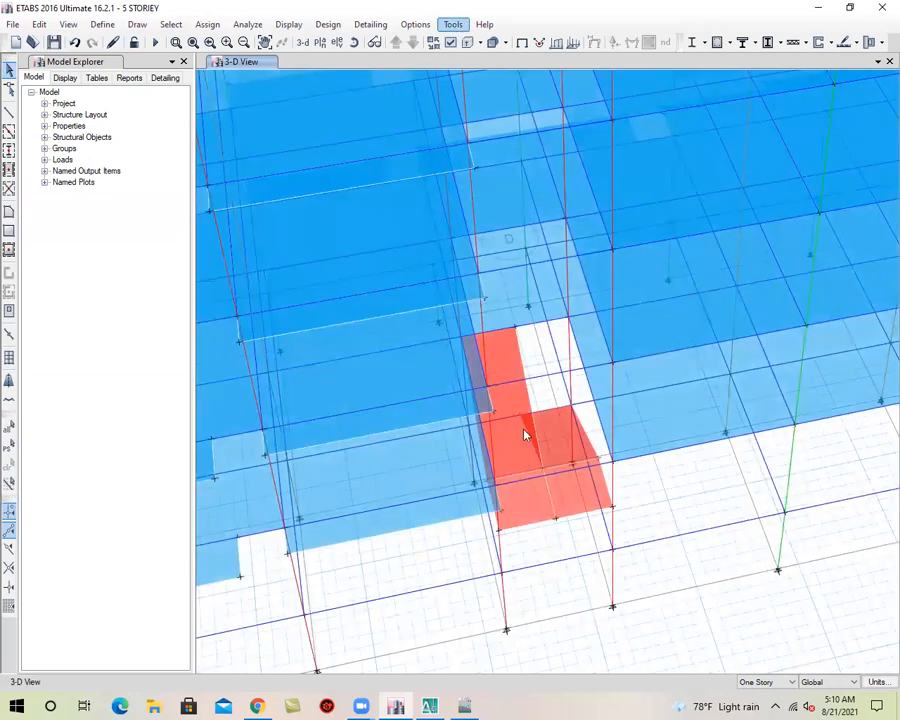
Replicate the four STAIR-7 landing and flight slabs onto stories 1ST, 2ND, 3RD, 4TH and 5TH
click(569, 492)
click(551, 444)
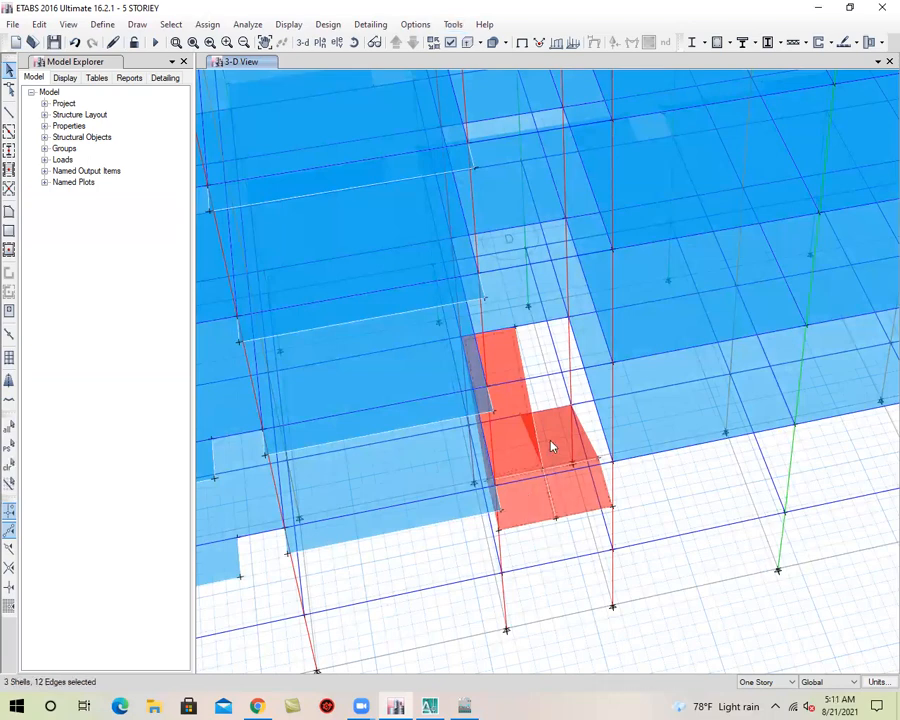
click(568, 458)
scroll(575, 465, down, 4)
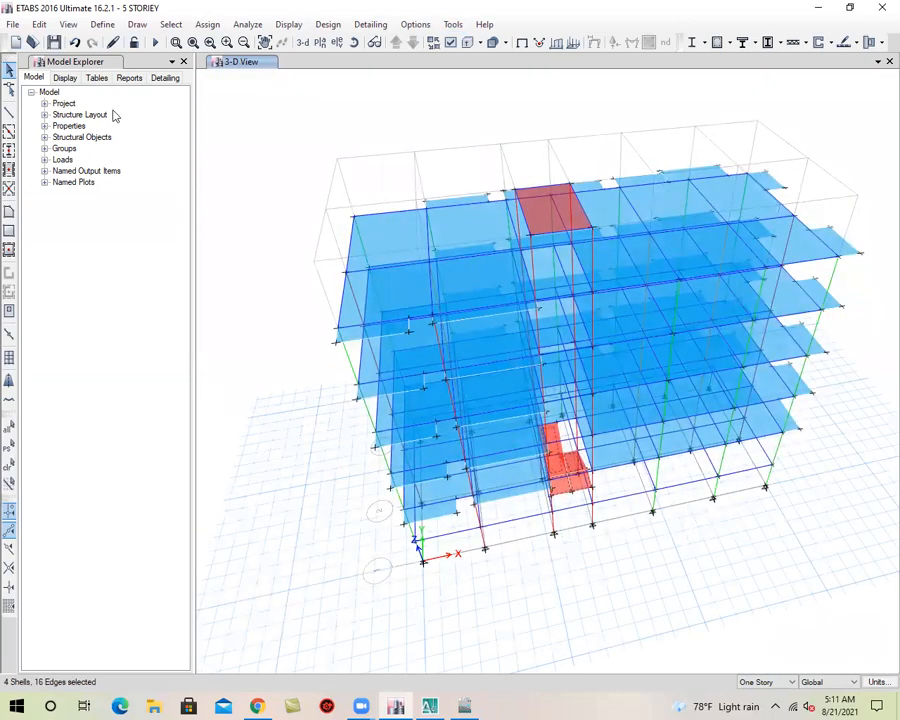
click(39, 24)
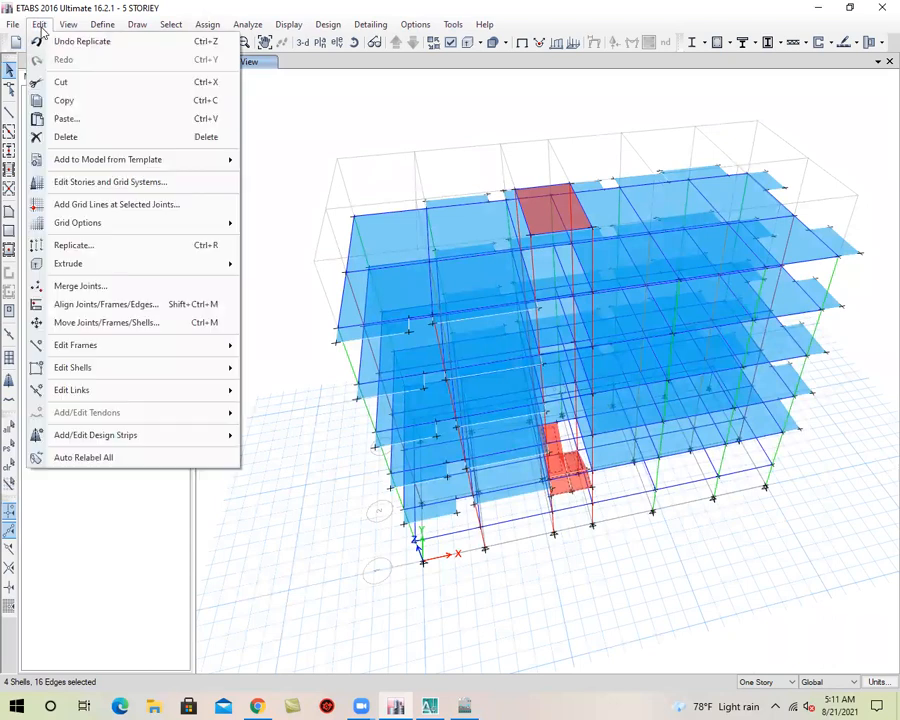
click(124, 244)
click(331, 213)
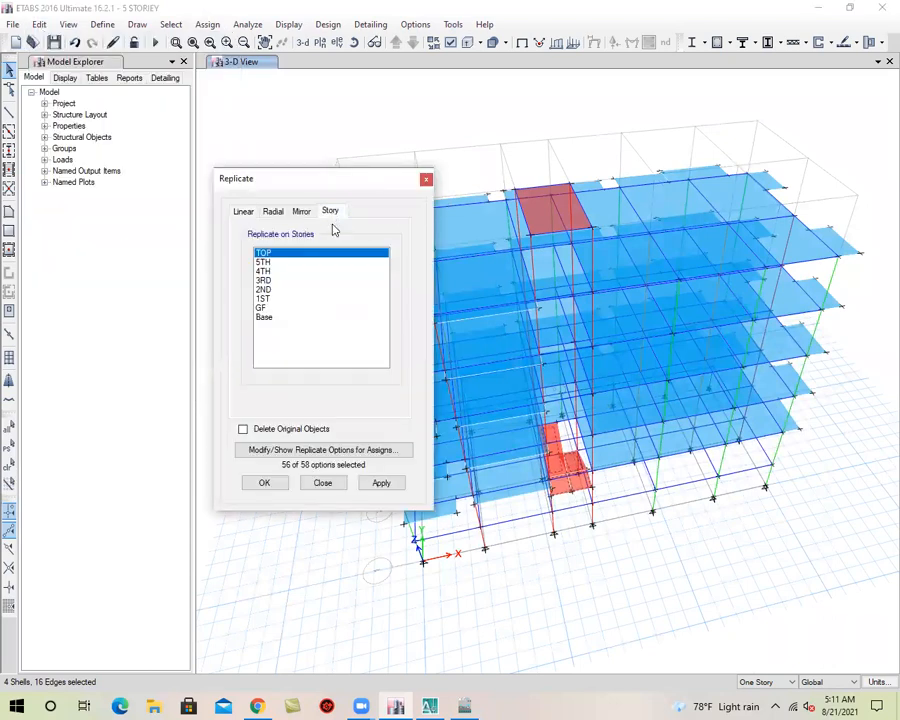
click(281, 299)
shift+click(284, 263)
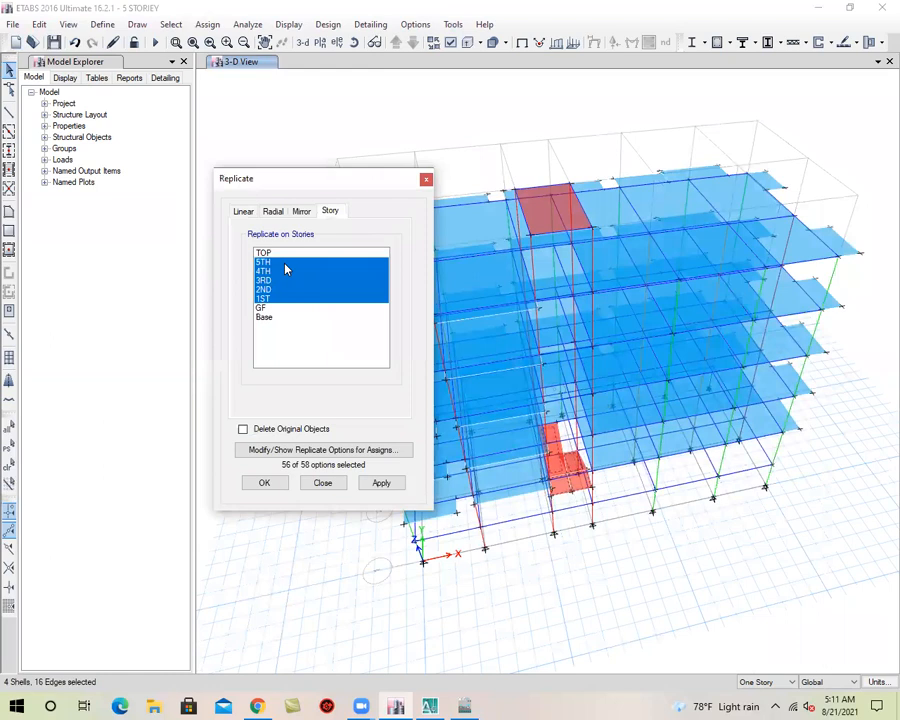
click(381, 484)
click(264, 485)
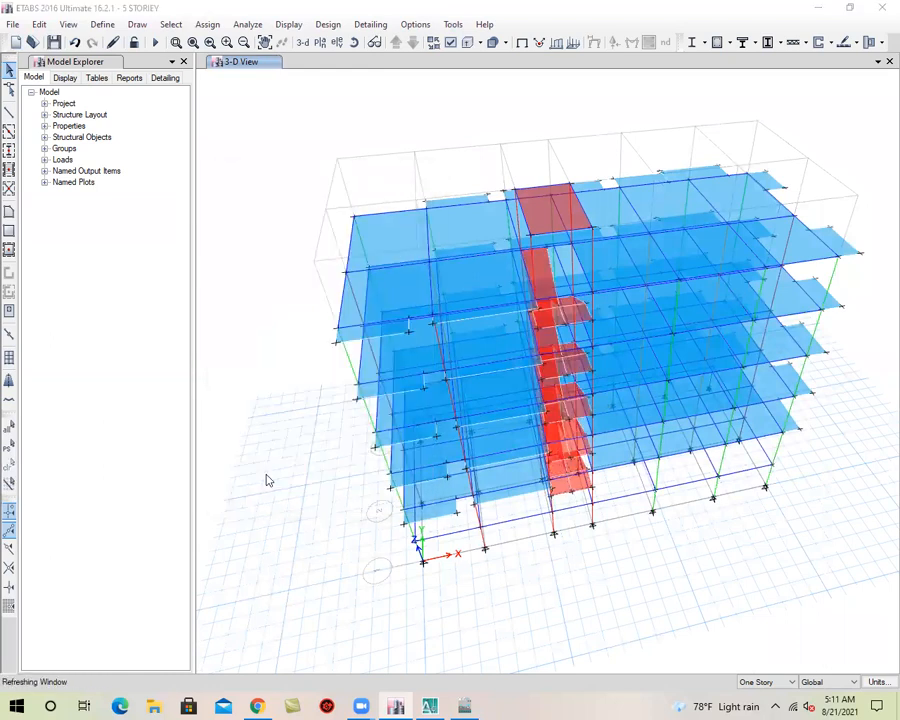
Save the model and check the replicated stair slabs through the full height of the building in 3-D
click(302, 42)
click(54, 42)
click(354, 42)
drag(612, 462, 432, 332)
drag(669, 402, 641, 533)
middle_drag(655, 534, 611, 562)
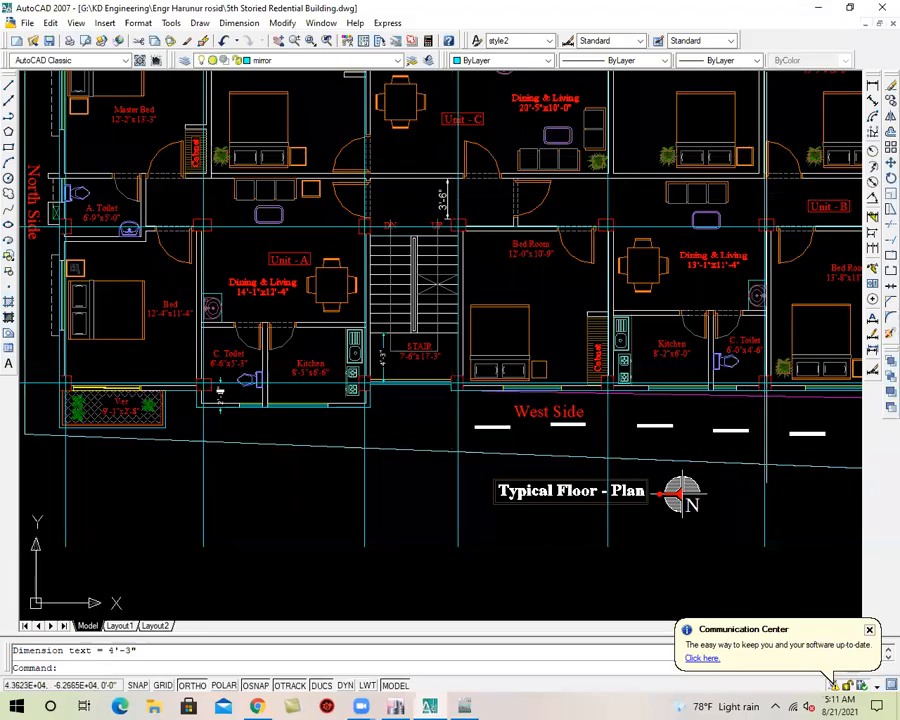
Switch to File Explorer and open the 1st Time Soil Test Report PDF from the project's engineer folder in G:\KD Engineering
click(827, 9)
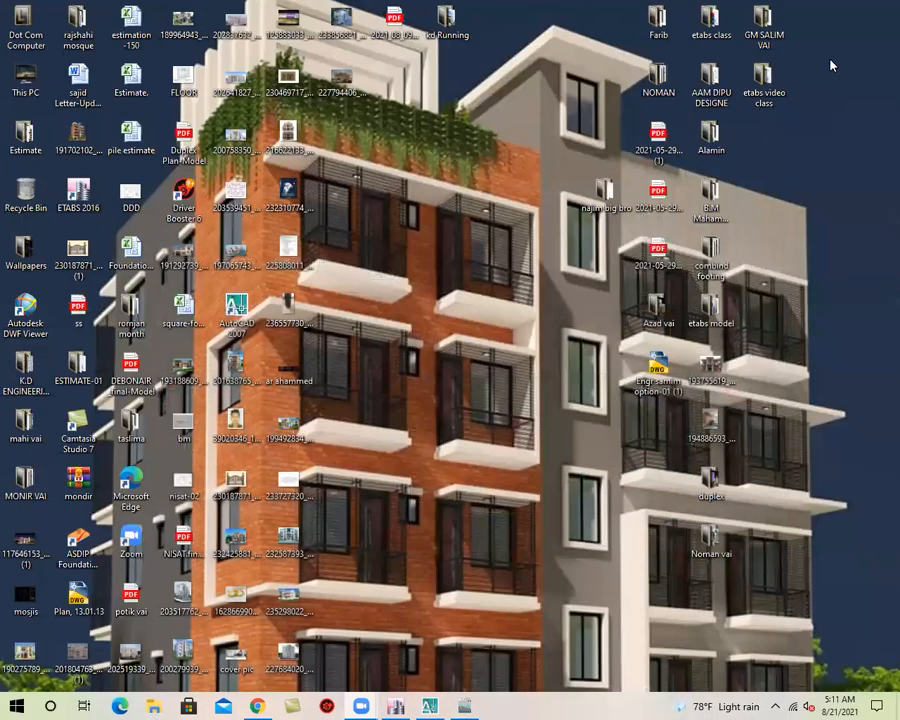
double_click(25, 78)
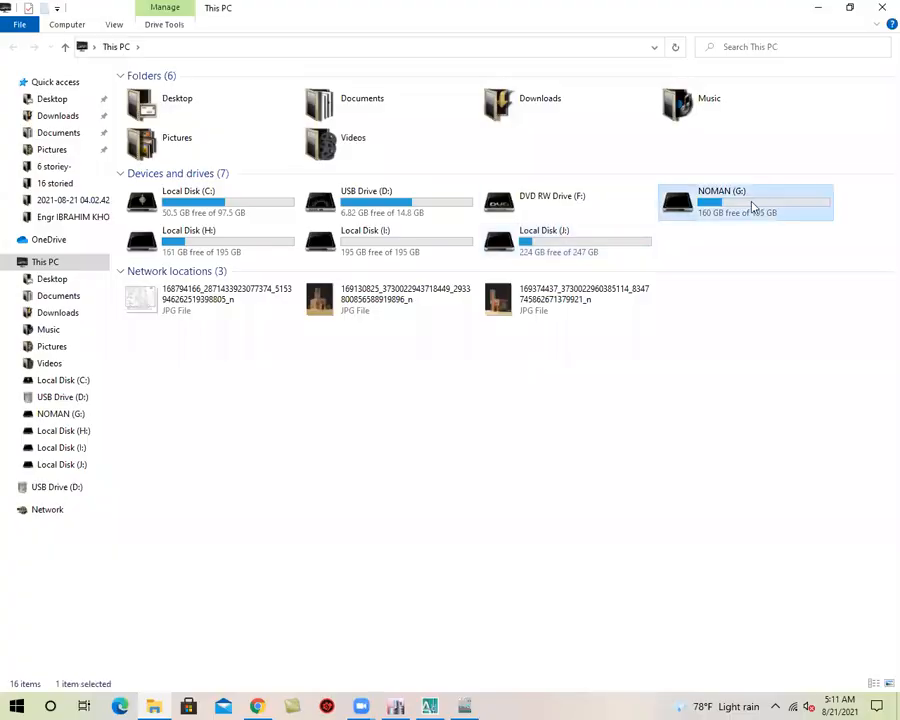
double_click(755, 209)
double_click(211, 246)
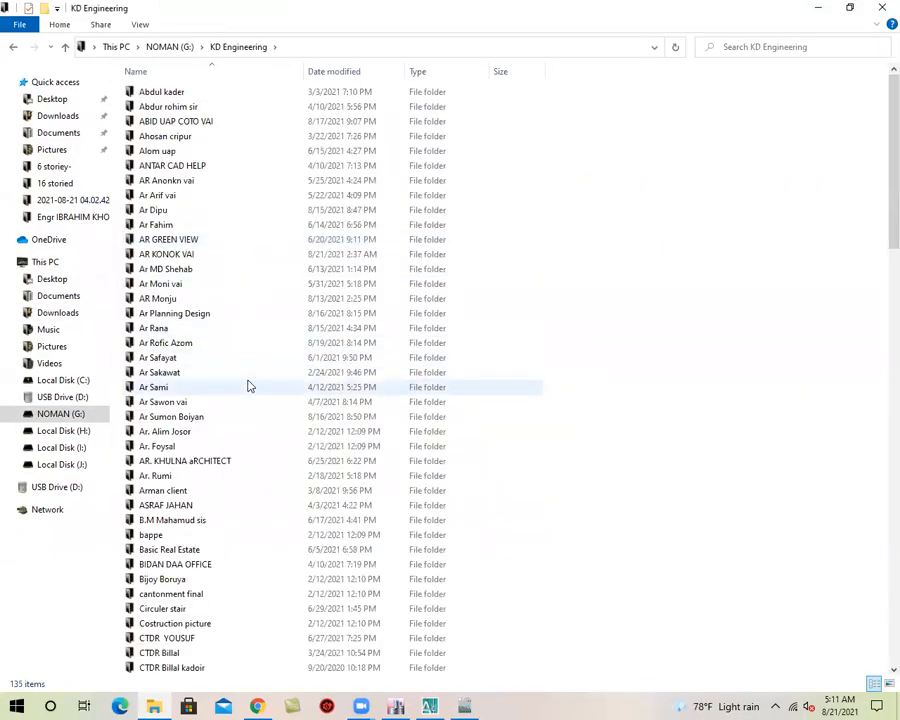
scroll(243, 444, down, 12)
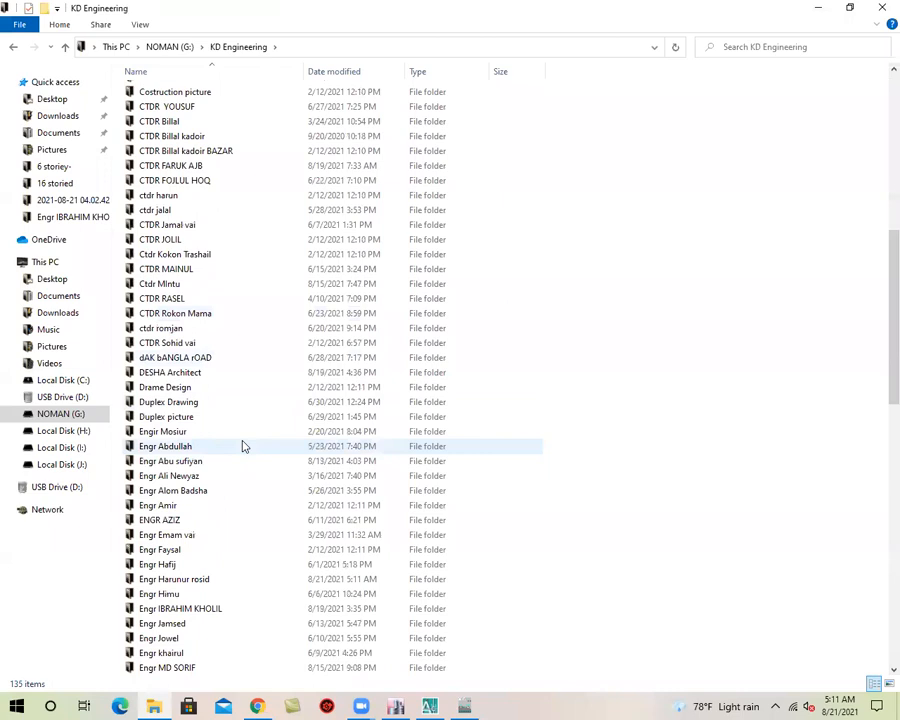
click(234, 490)
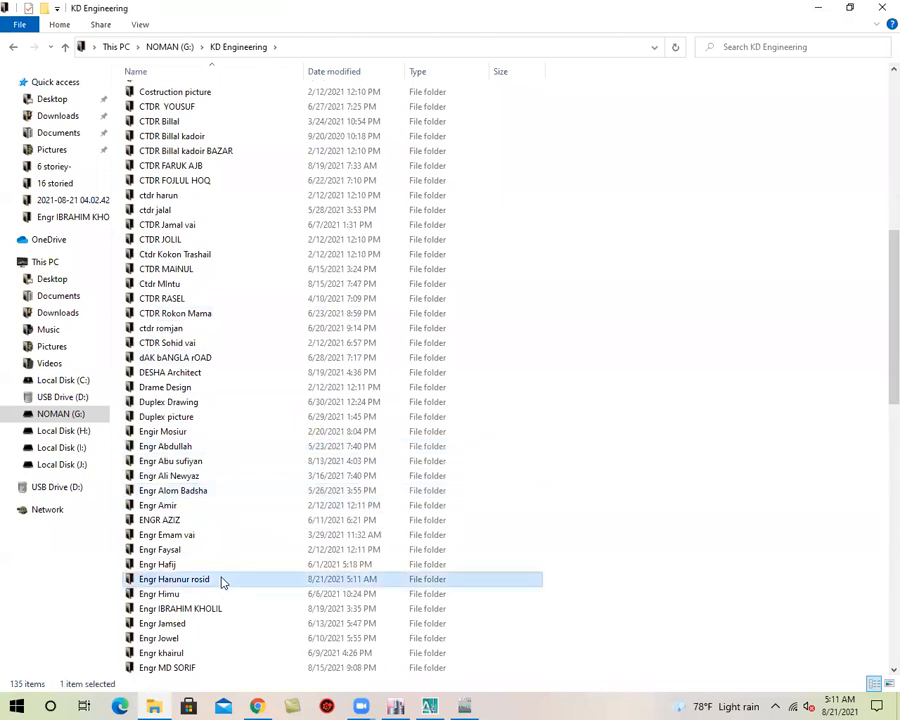
double_click(221, 580)
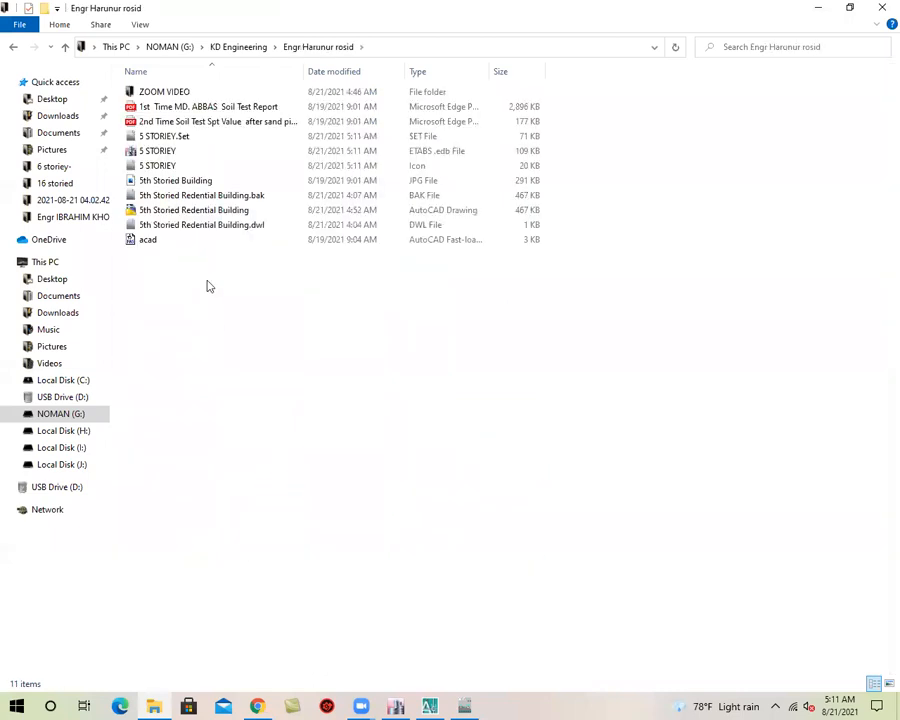
double_click(250, 107)
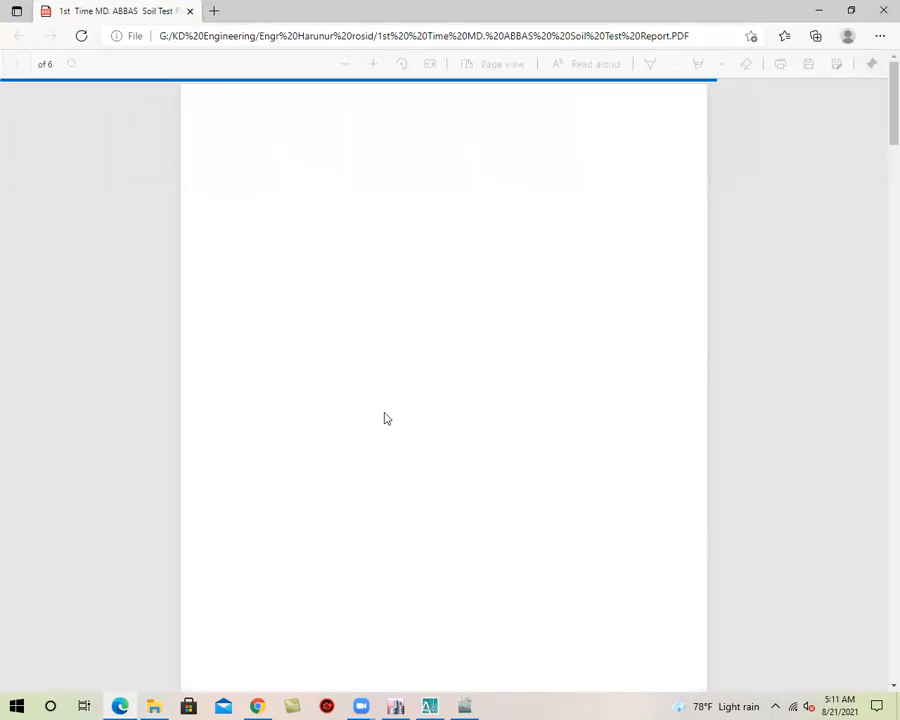
Examine the SPT values and soil strata in the boring logs for bore holes 04, 03 and 02
scroll(385, 418, down, 15)
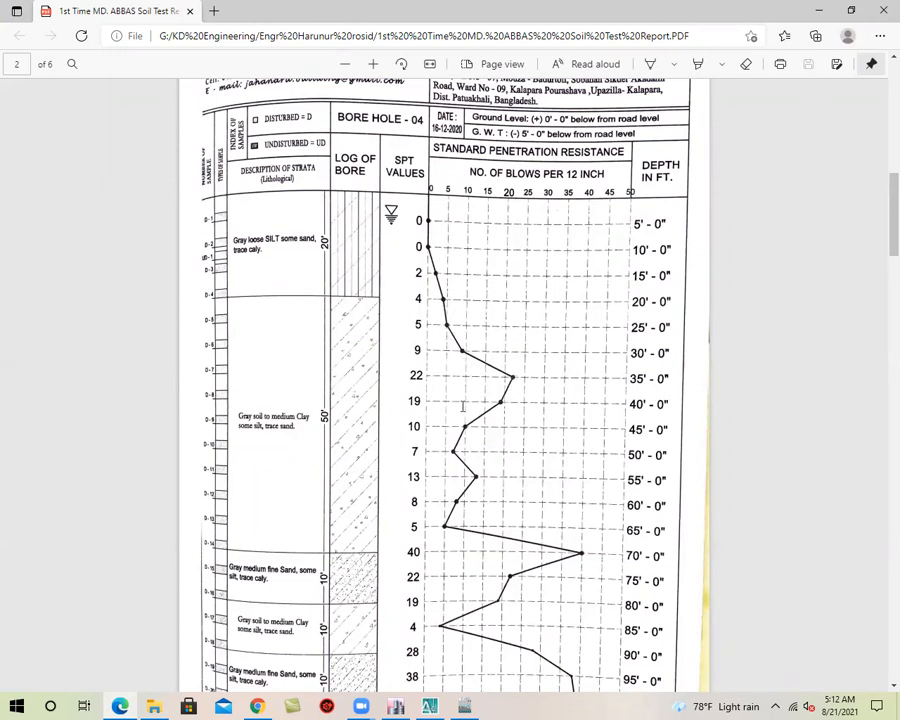
scroll(462, 406, down, 8)
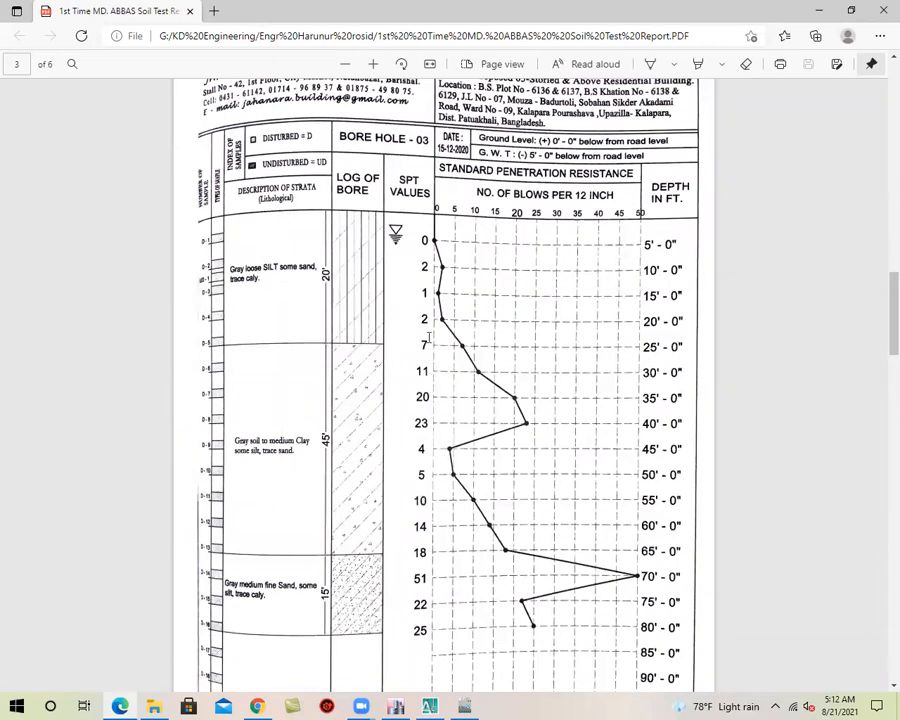
scroll(433, 335, down, 1)
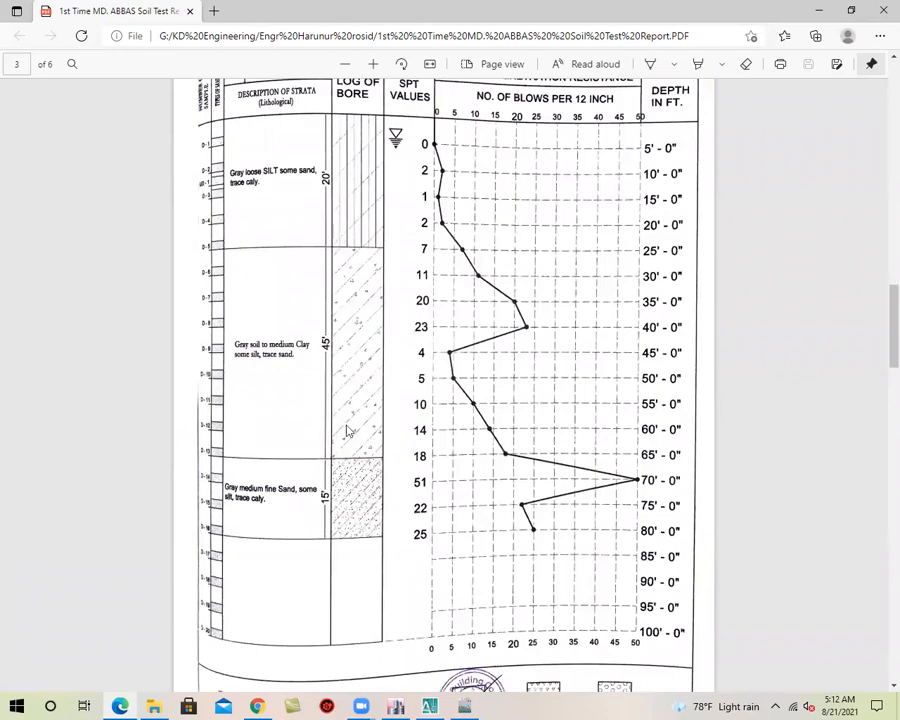
scroll(352, 400, down, 5)
scroll(510, 265, down, 6)
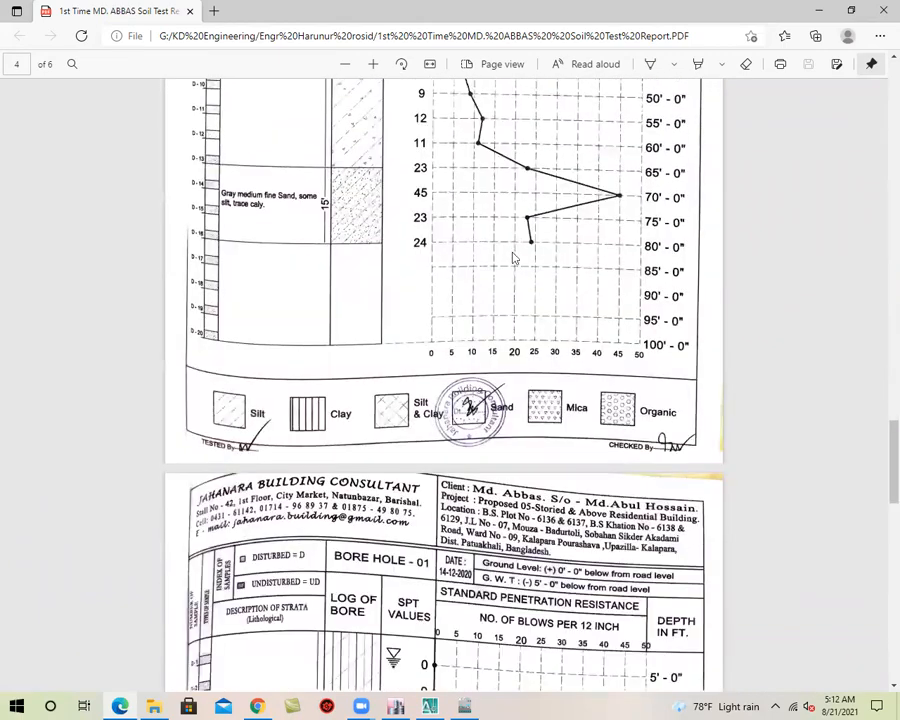
scroll(502, 321, up, 6)
Read the report's section 15.0 recommendations on shallow foundations up to 5 storeys and deep pile foundations for 6 storeys and above
scroll(495, 325, down, 9)
scroll(494, 327, down, 15)
scroll(494, 326, up, 3)
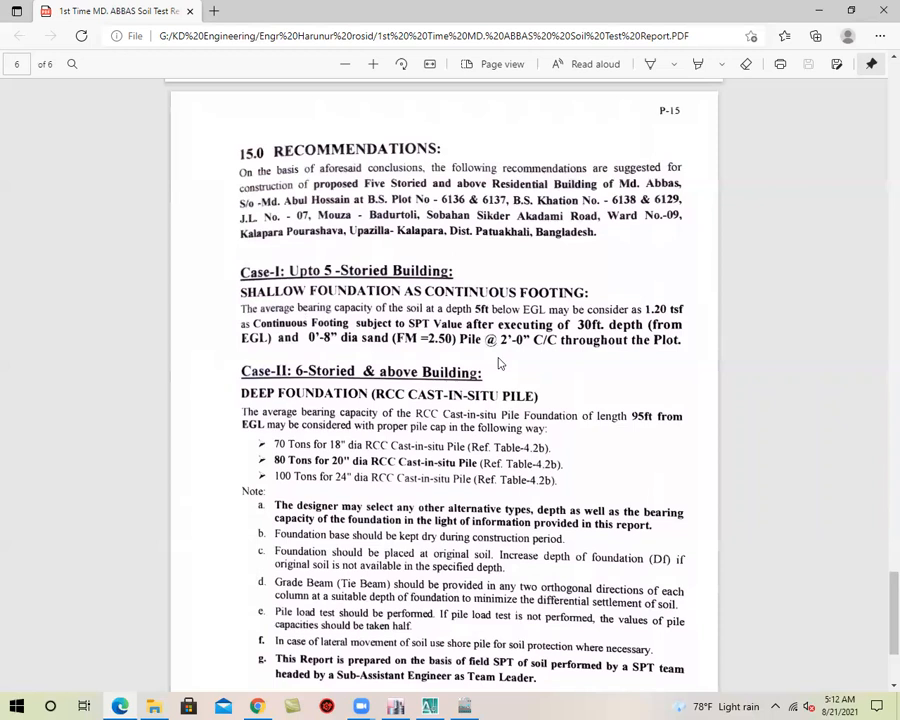
scroll(440, 335, down, 2)
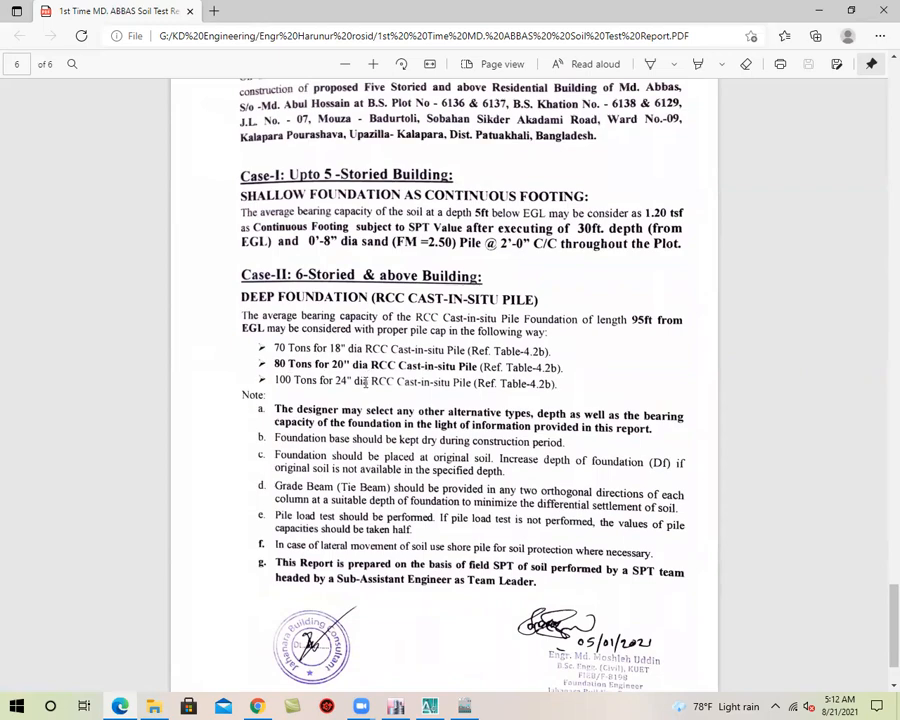
scroll(365, 382, down, 1)
scroll(360, 380, up, 4)
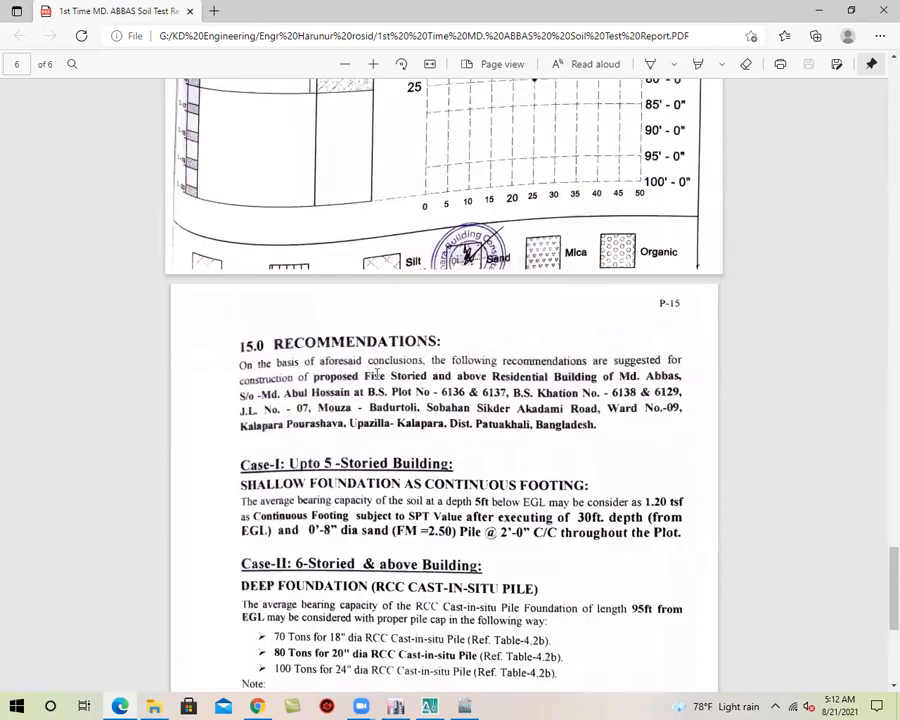
Examine the SPT values by depth for bore hole 01, and reread the foundation recommendations
scroll(368, 372, up, 5)
scroll(397, 351, up, 1)
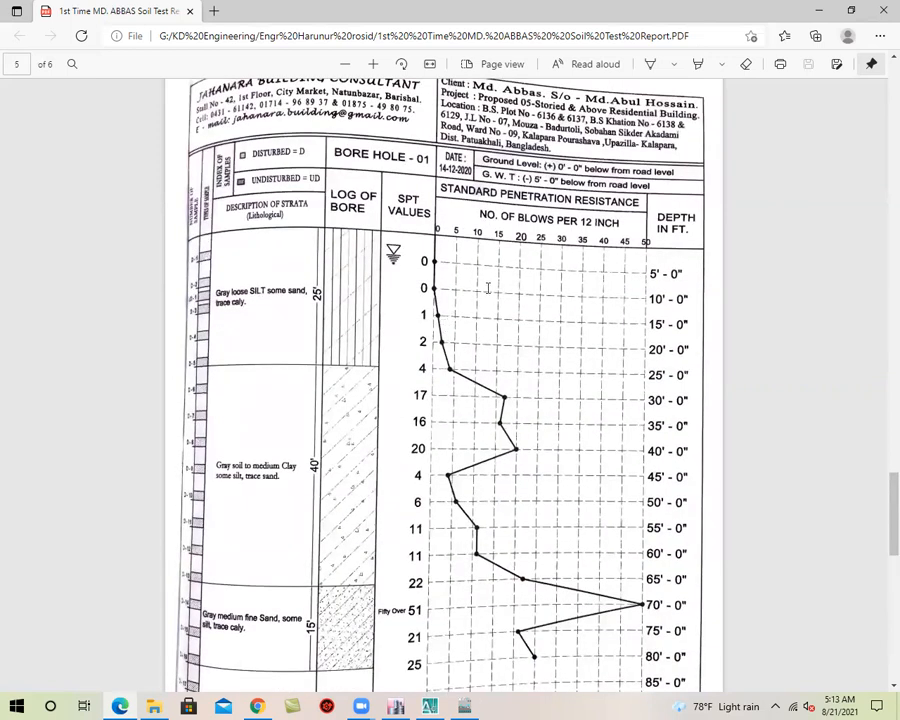
scroll(505, 380, down, 2)
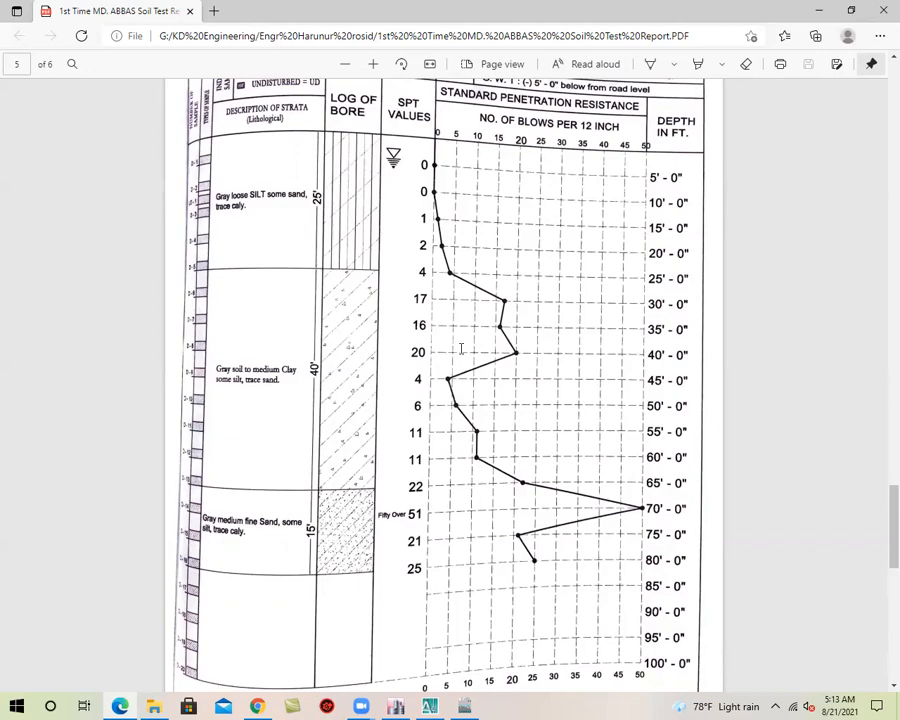
scroll(461, 348, down, 5)
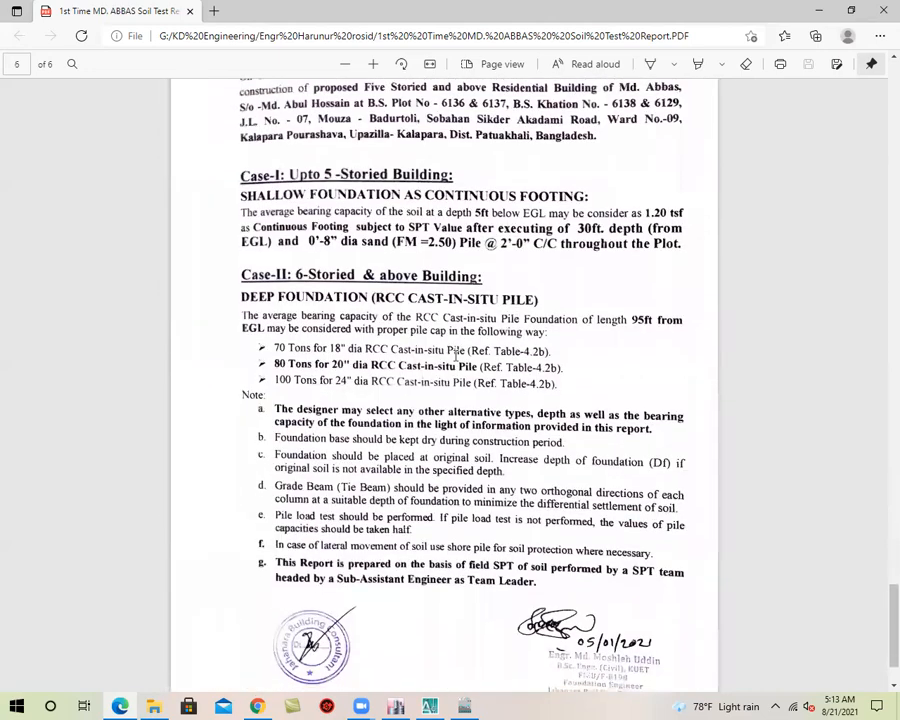
Review the boring logs again in reverse, from bore hole 01 back to bore hole 04 and the report's list of tables
scroll(461, 348, up, 10)
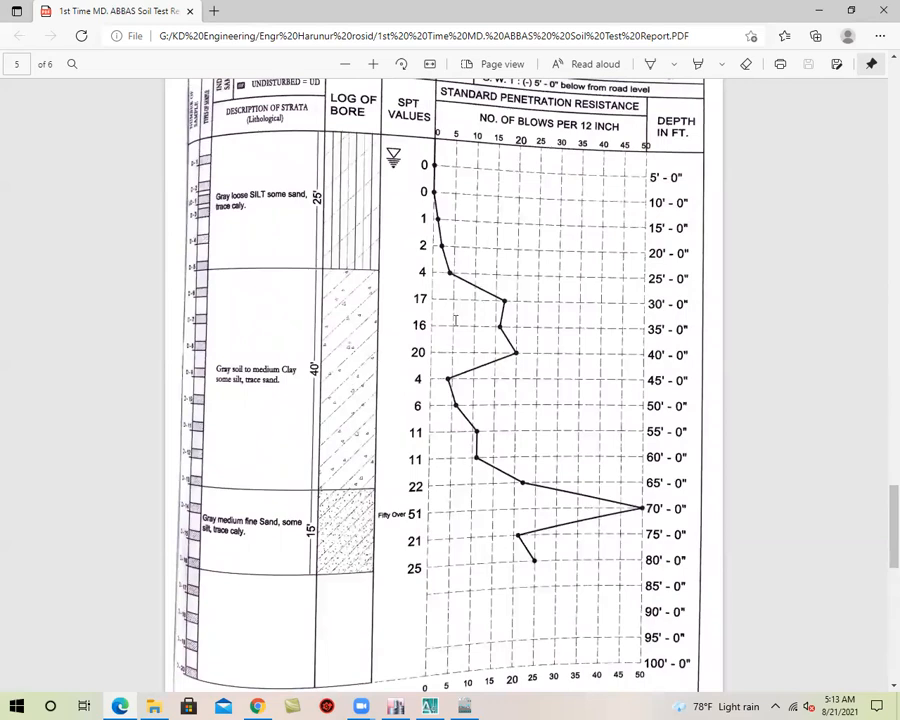
scroll(365, 250, up, 5)
scroll(517, 362, up, 4)
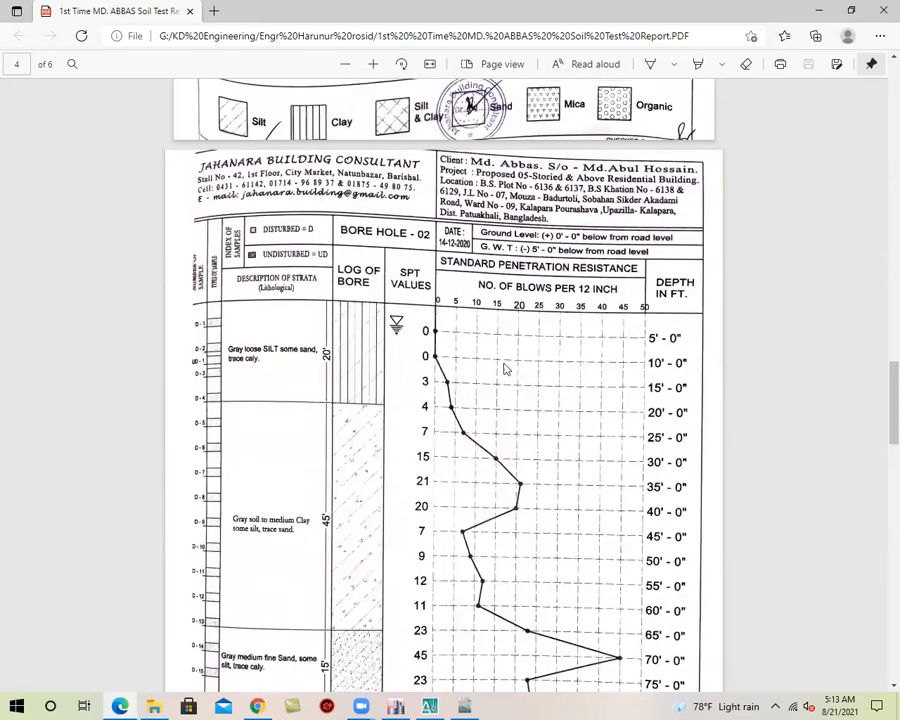
scroll(503, 370, up, 2)
scroll(503, 362, up, 15)
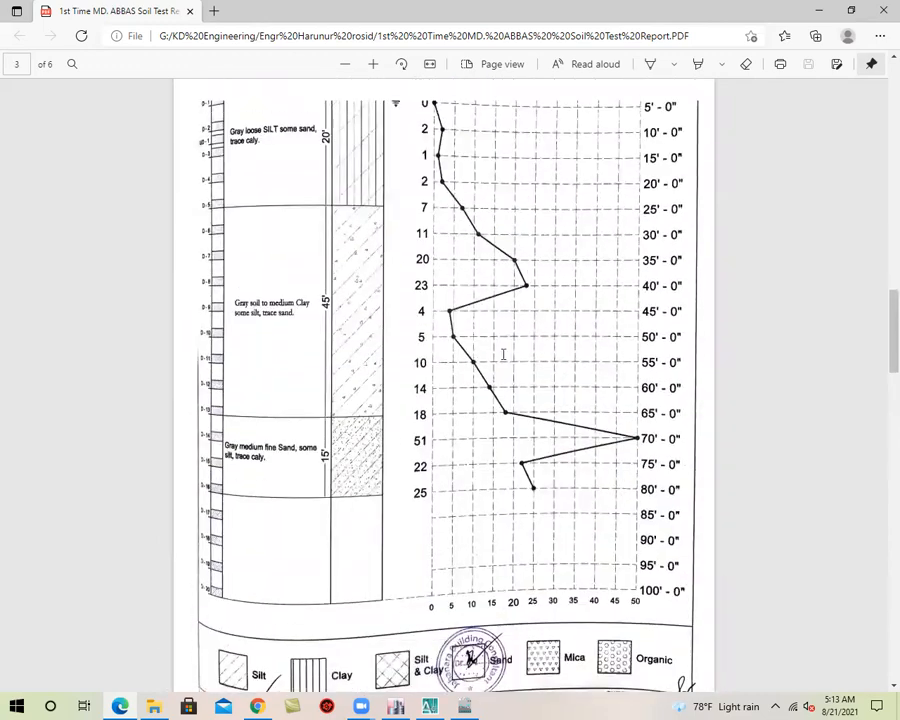
scroll(503, 353, up, 15)
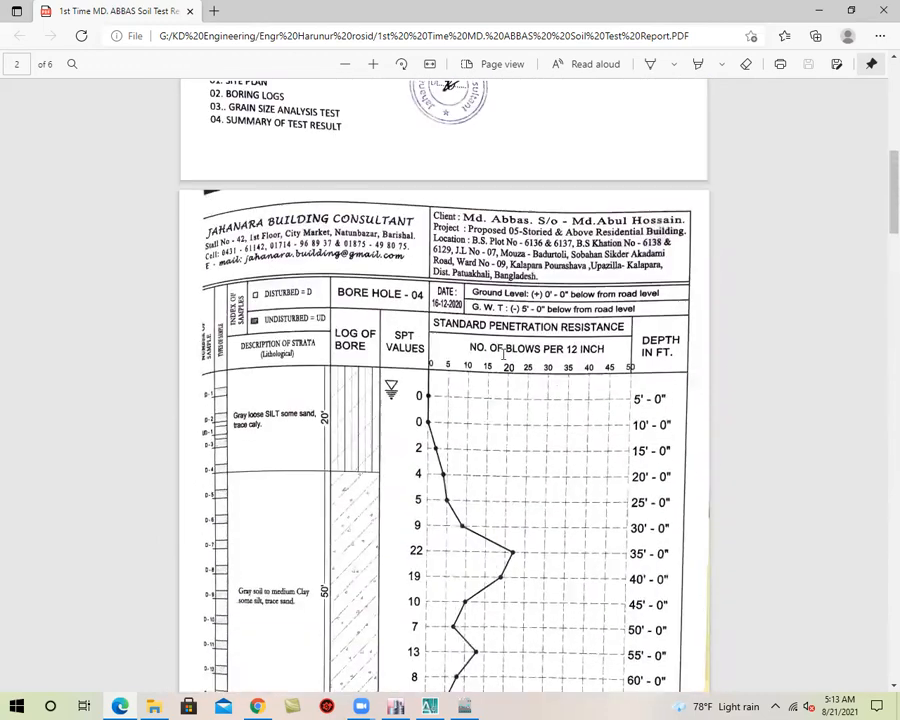
scroll(503, 353, down, 5)
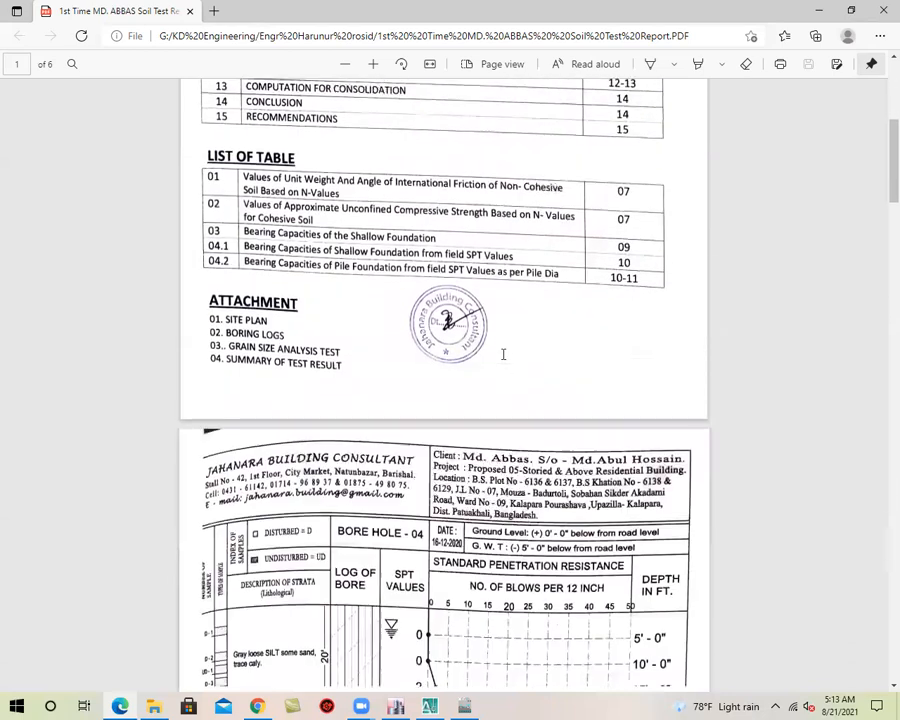
Open the 2nd Time Soil Test PDF with the SPT values after sand piling from the same project folder
click(819, 10)
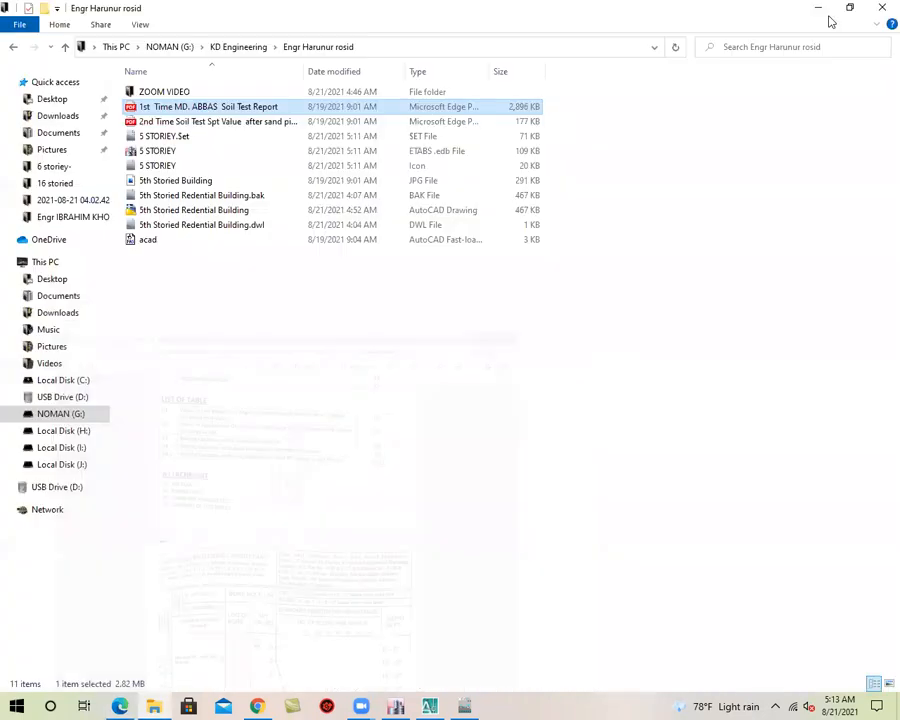
double_click(262, 124)
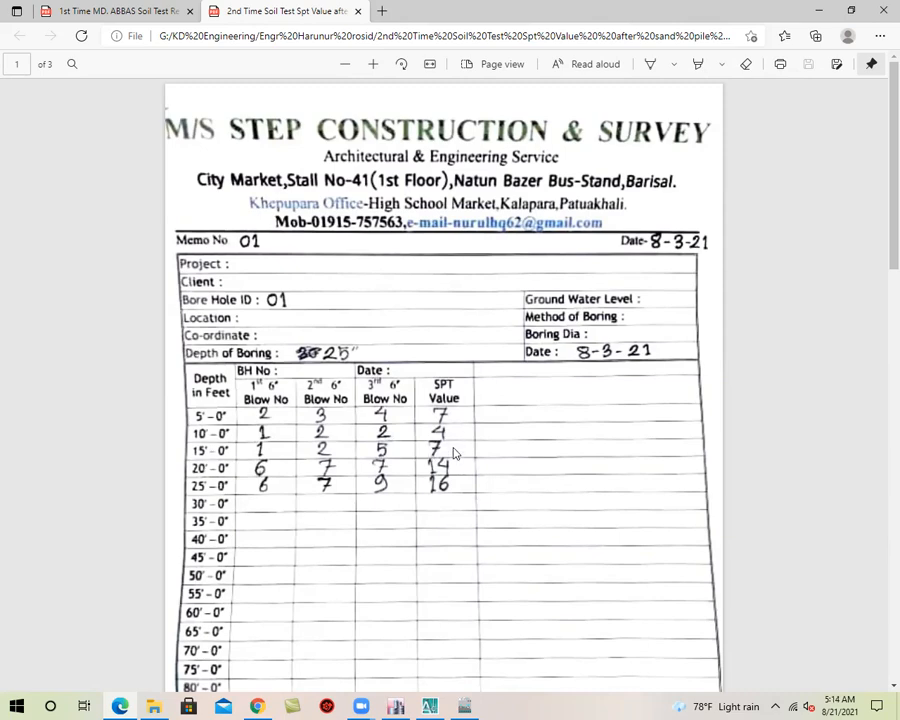
Examine the SPT values by depth for bore holes 01, 02 and 03 in the second soil test
scroll(453, 453, down, 10)
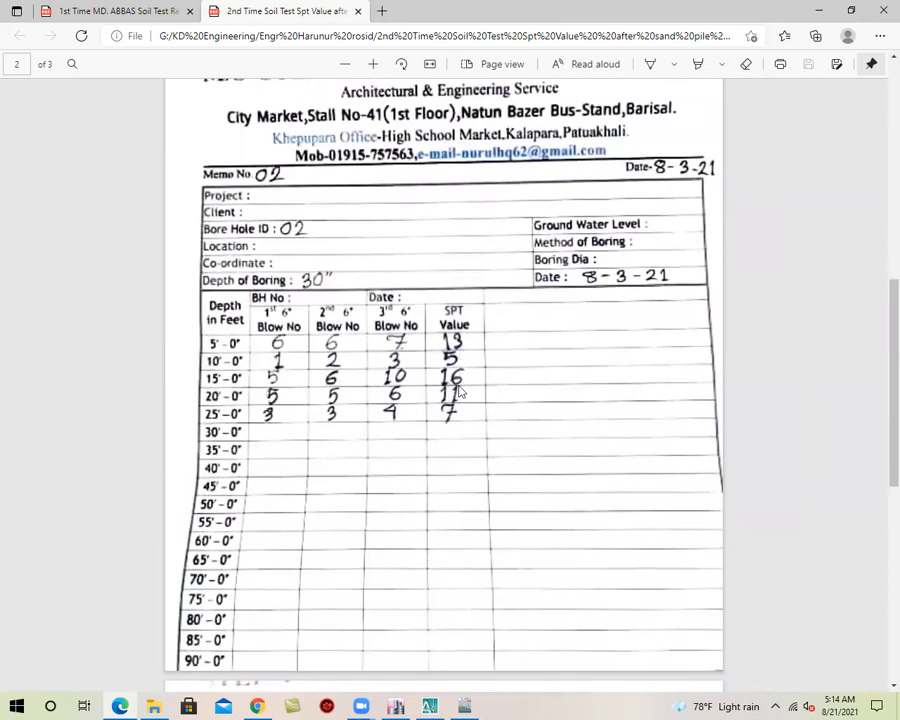
scroll(460, 408, down, 5)
scroll(455, 408, down, 3)
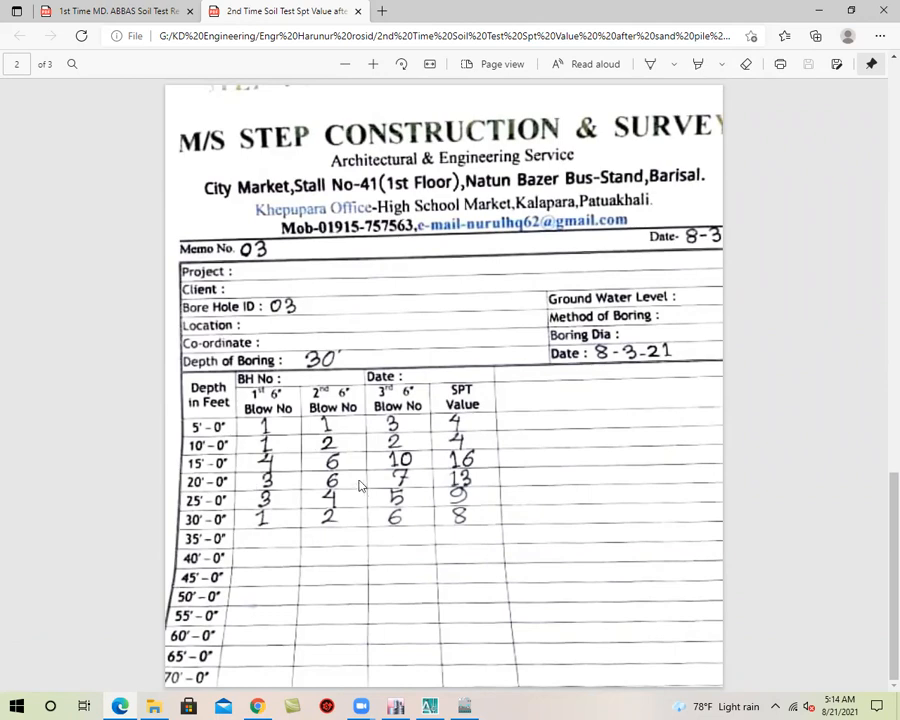
scroll(350, 426, up, 8)
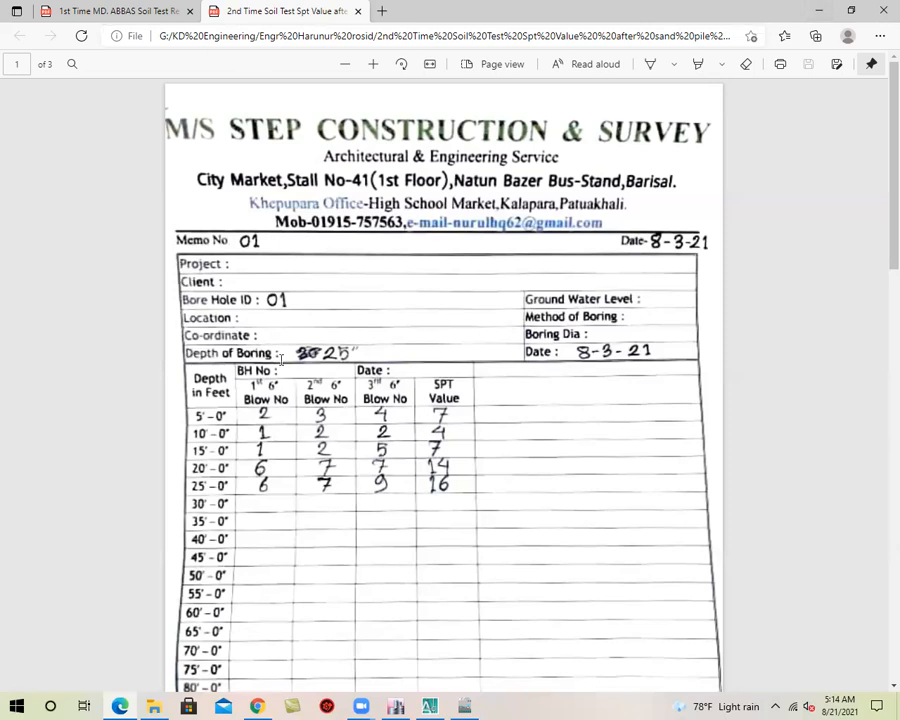
Switch to ETABS and display the plan view of the Base level
click(818, 10)
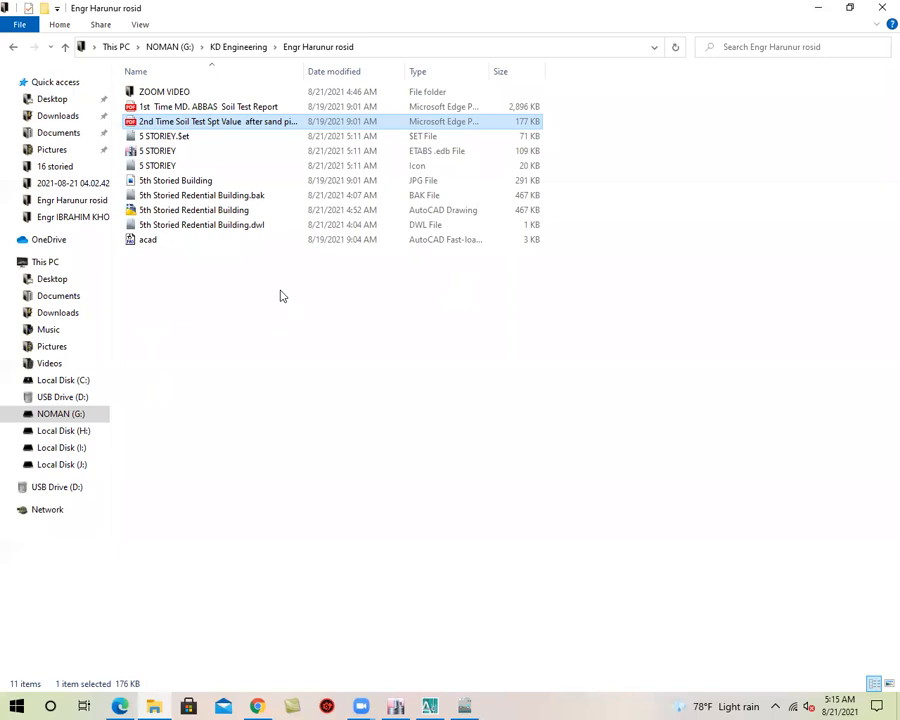
click(400, 705)
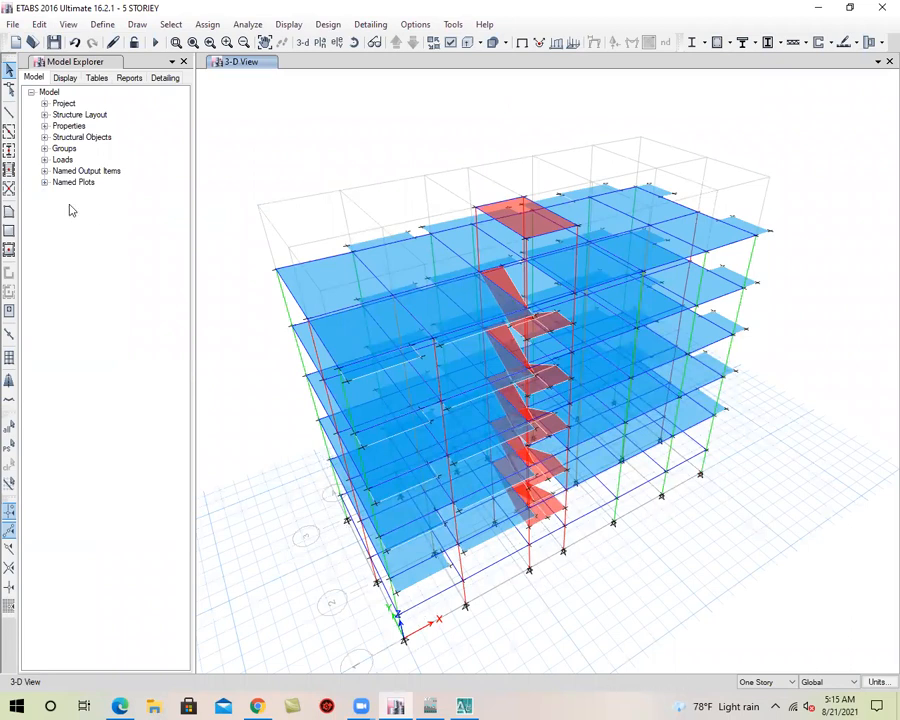
click(320, 44)
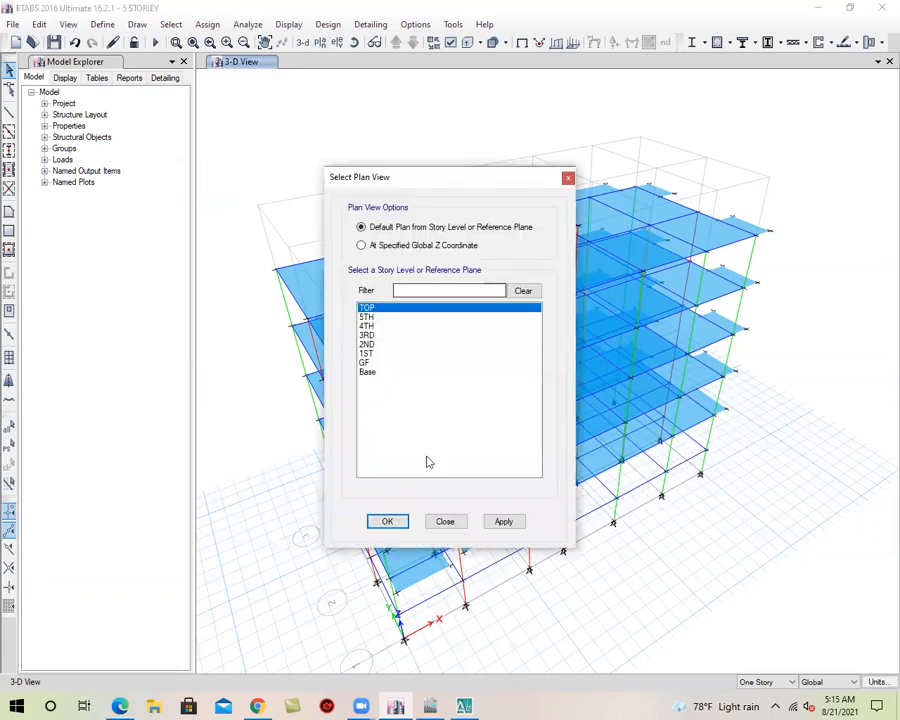
click(389, 377)
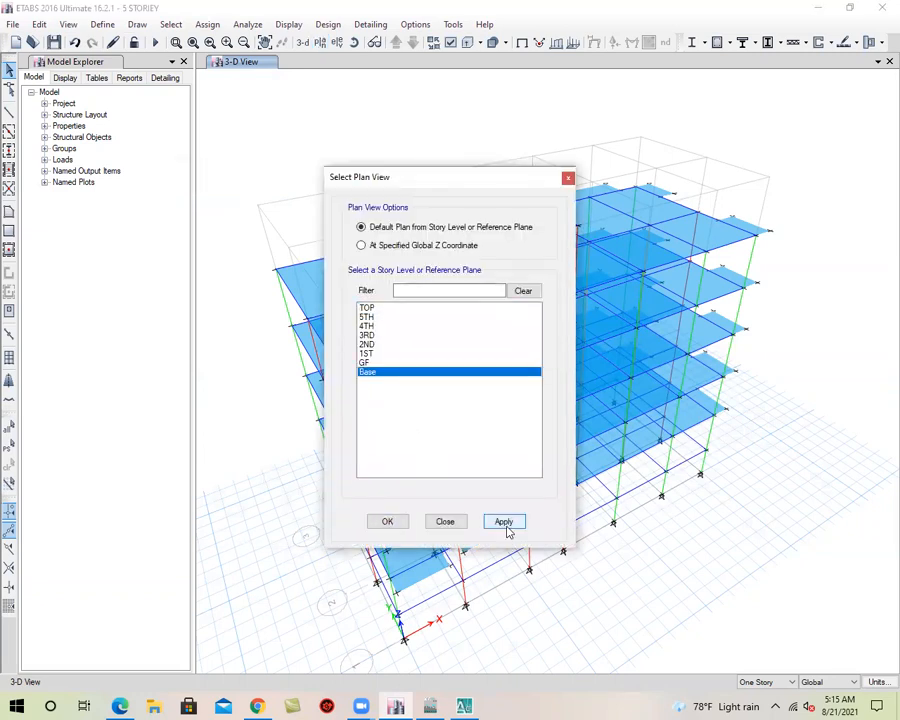
click(503, 521)
click(402, 521)
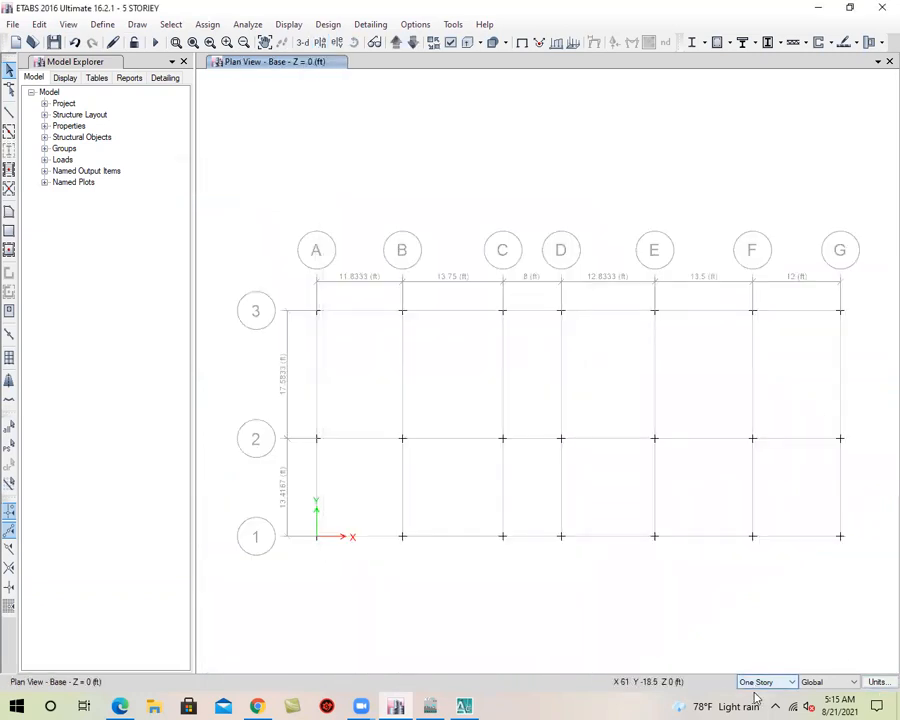
Assign pinned restraints to all joints at the Base level, restraining translation in X, Y and Z
middle_drag(757, 635, 755, 599)
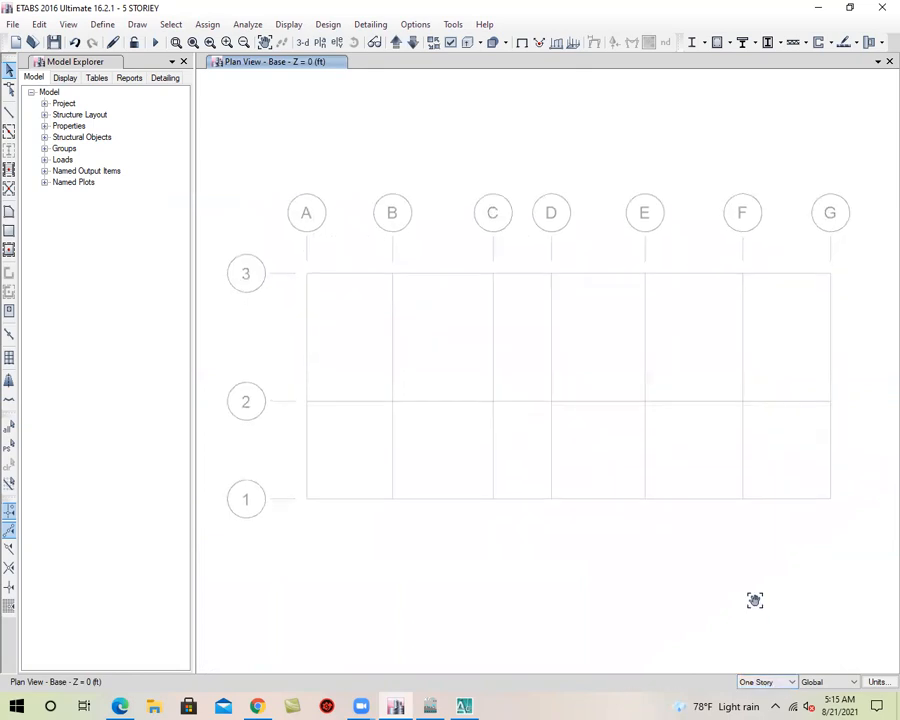
drag(277, 250, 848, 552)
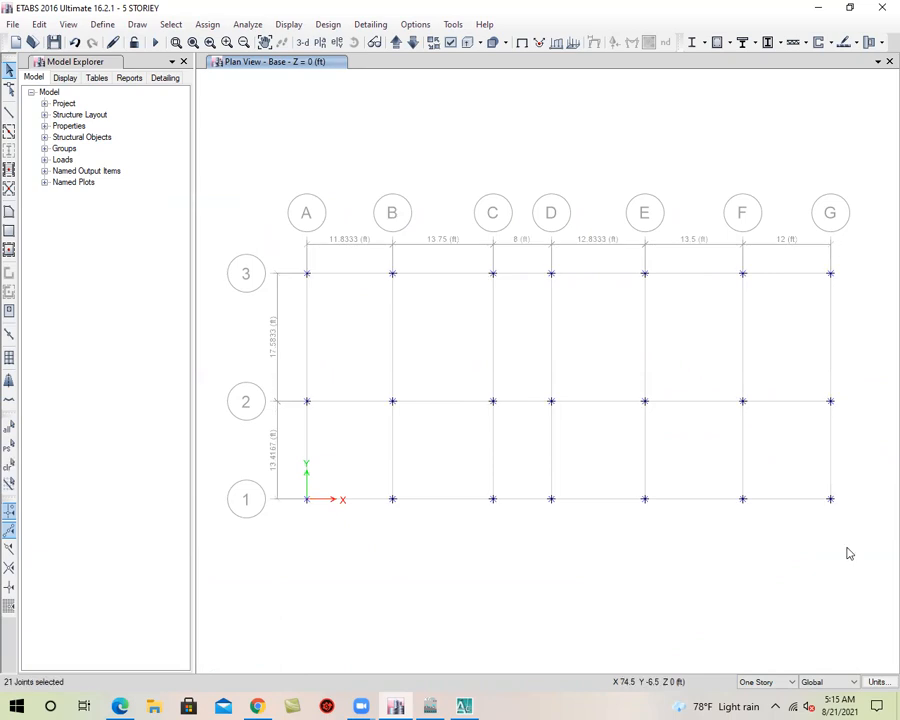
click(202, 26)
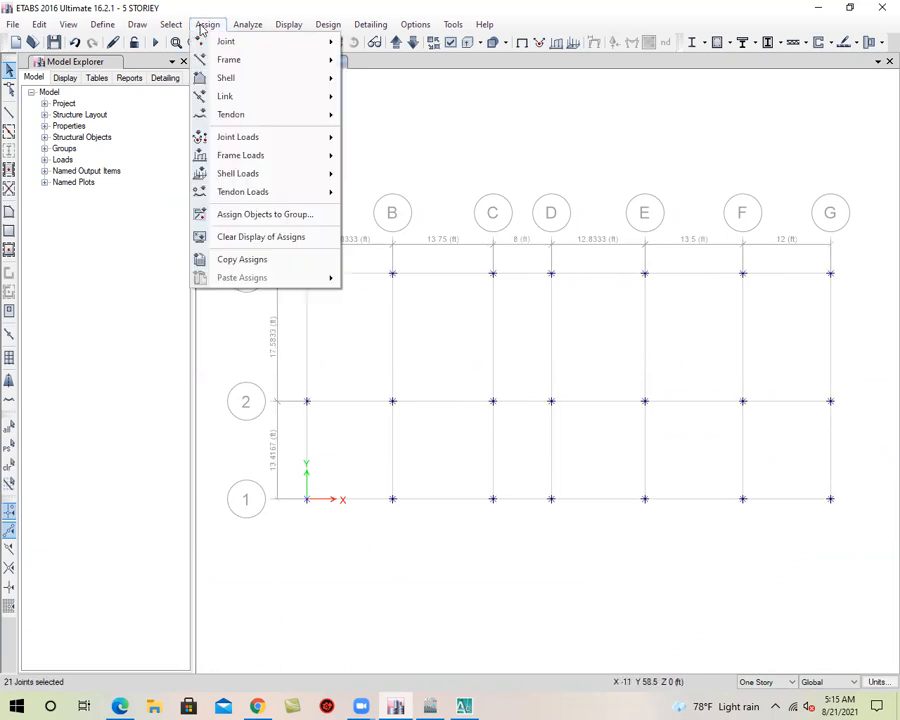
mouse_move(207, 41)
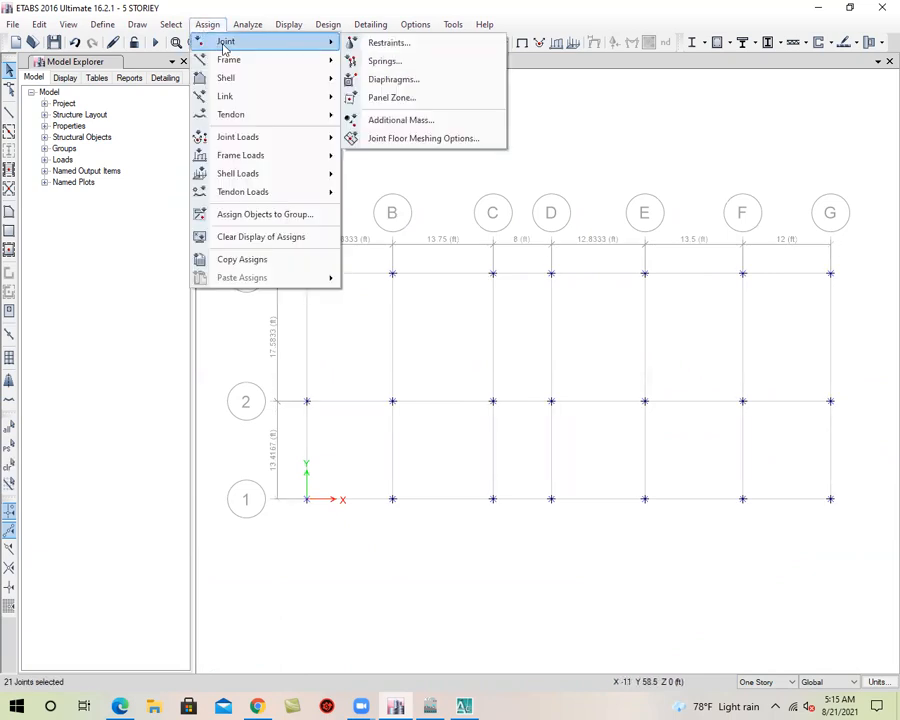
click(386, 43)
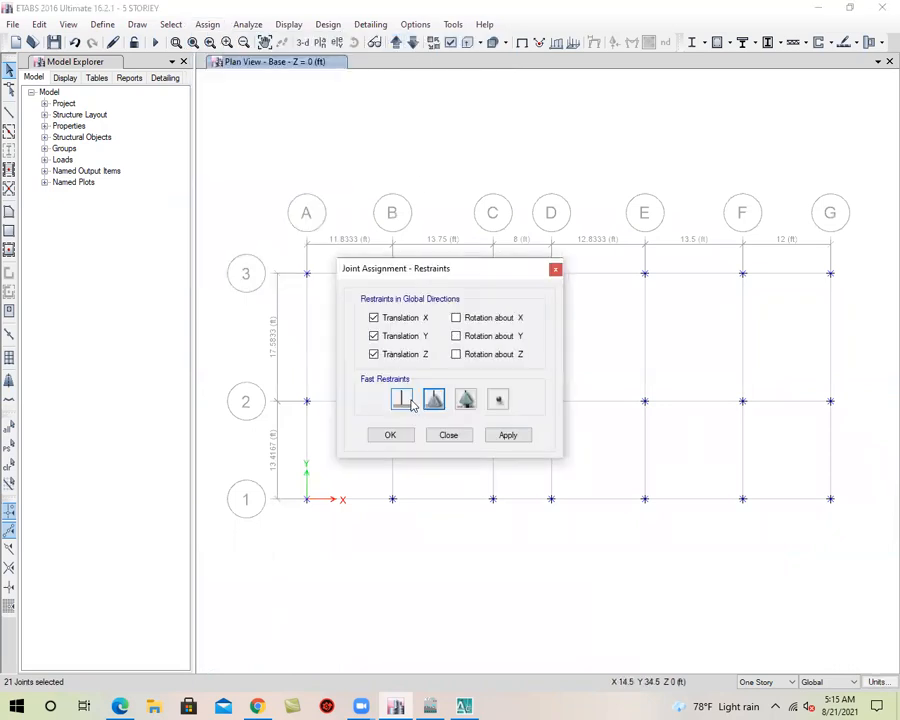
click(510, 435)
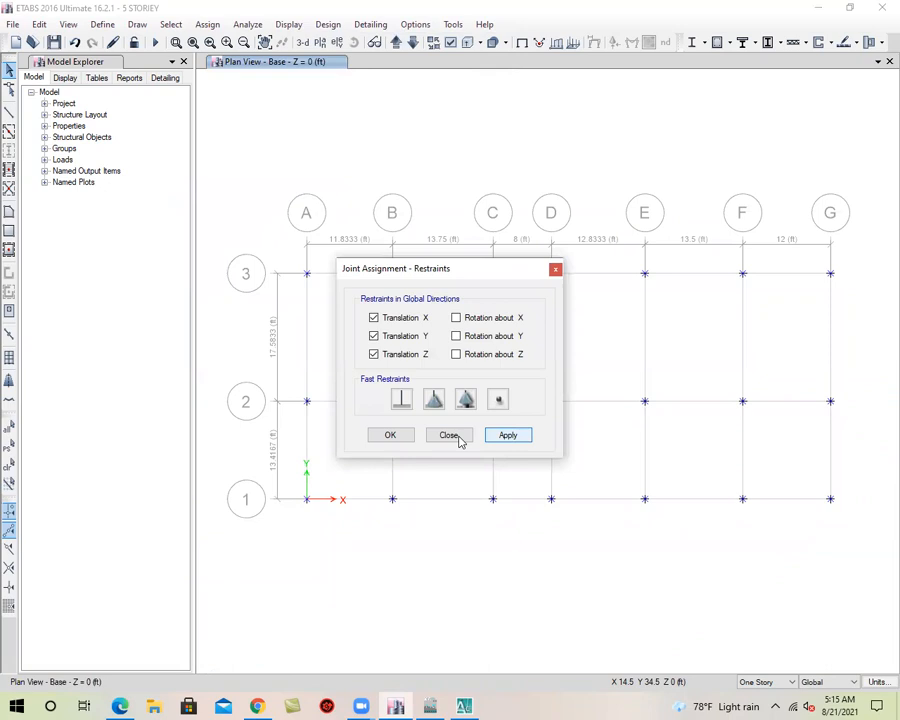
click(391, 436)
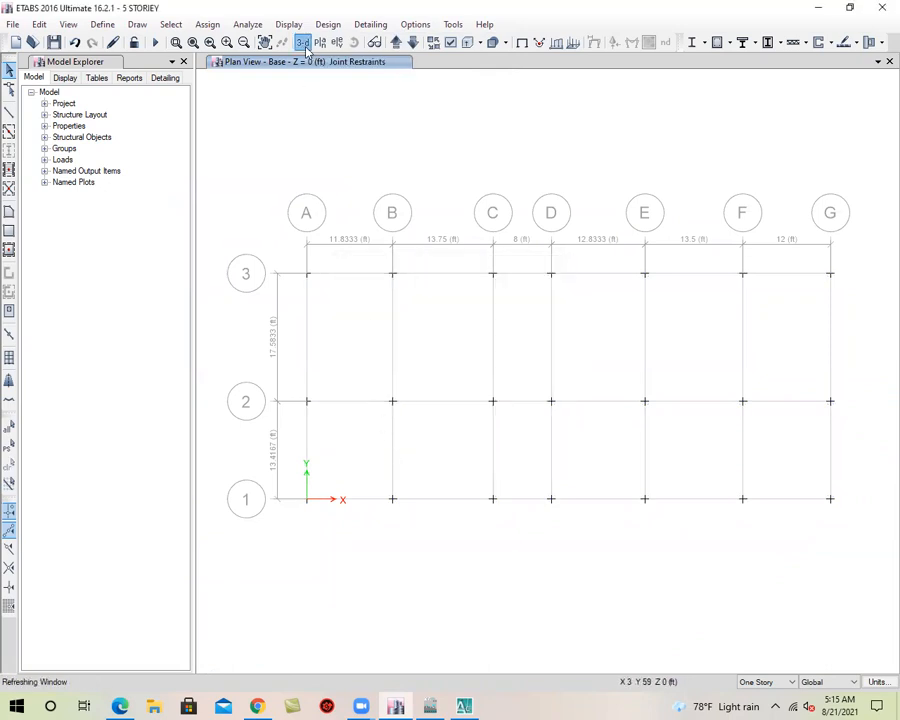
Return to the 3-D view, inspect the building from several angles, and save the model
click(305, 44)
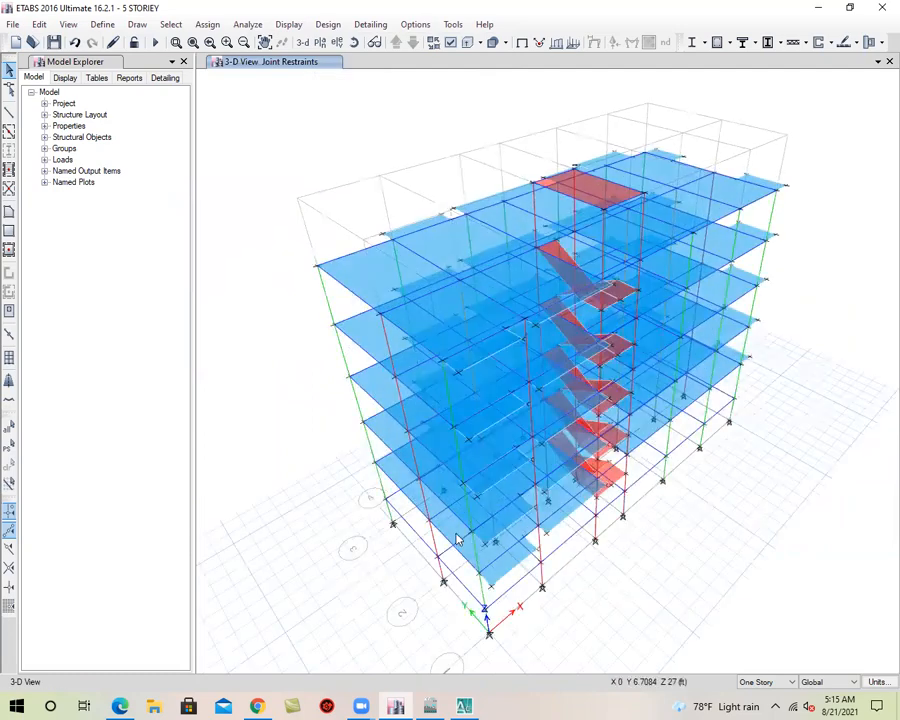
click(353, 42)
drag(315, 234, 270, 478)
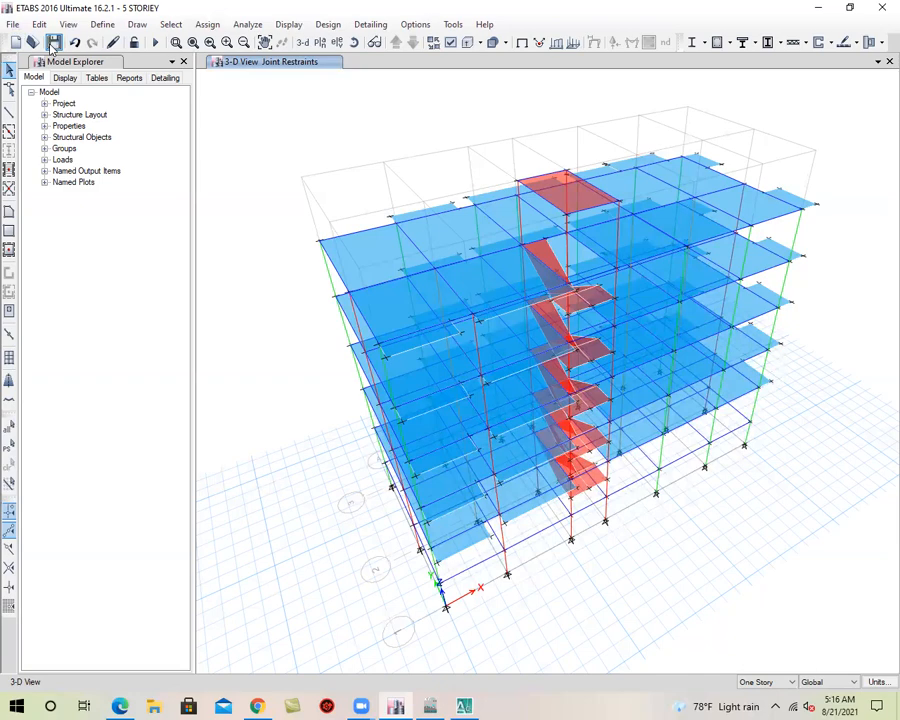
click(354, 42)
drag(306, 398, 348, 392)
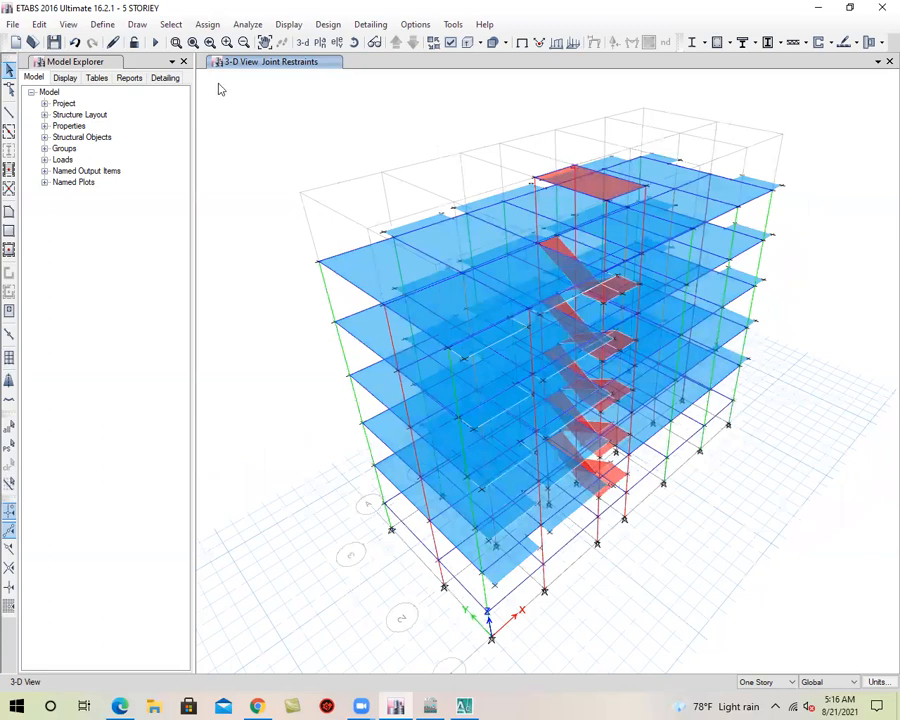
click(55, 43)
click(354, 42)
drag(299, 430, 280, 427)
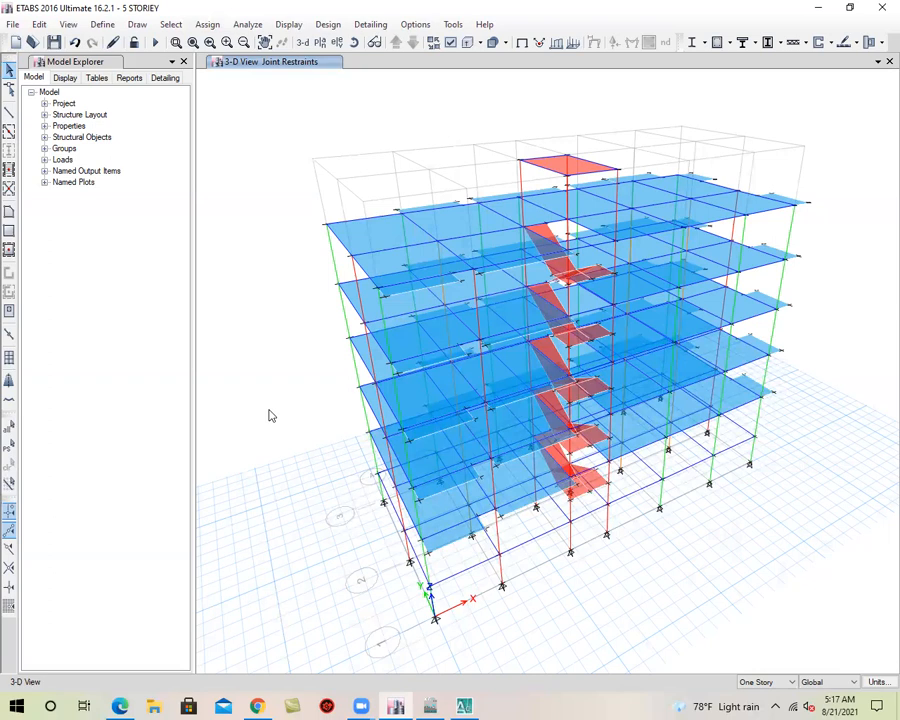
click(54, 42)
Open the load pattern definitions and check the types and self-weight multipliers of the Dead and Live patterns
click(308, 45)
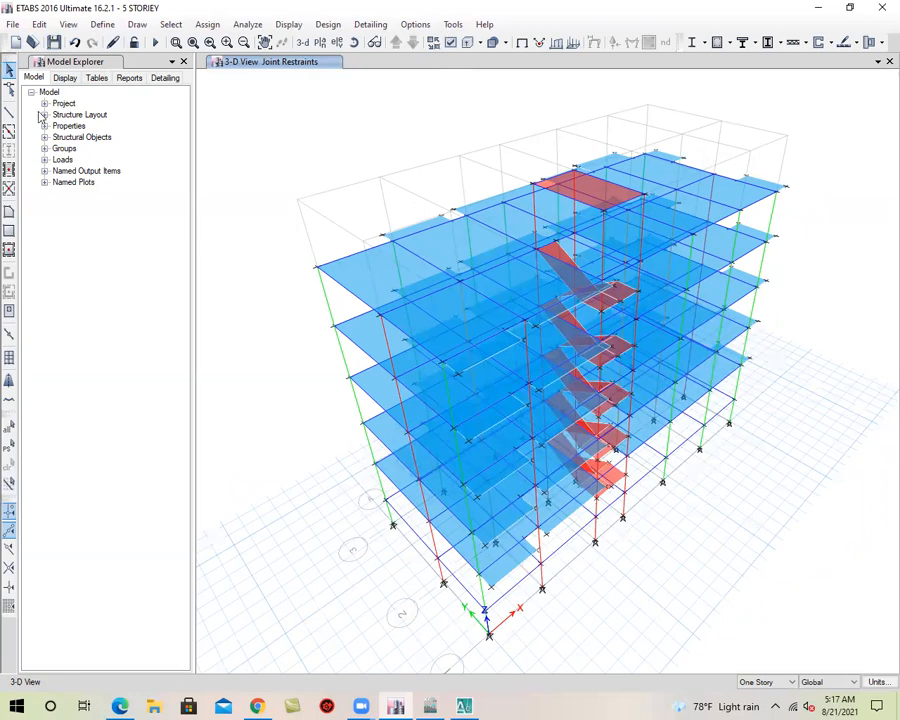
click(354, 42)
mouse_move(307, 562)
mouse_down()
mouse_move(305, 552)
mouse_move(294, 560)
mouse_up()
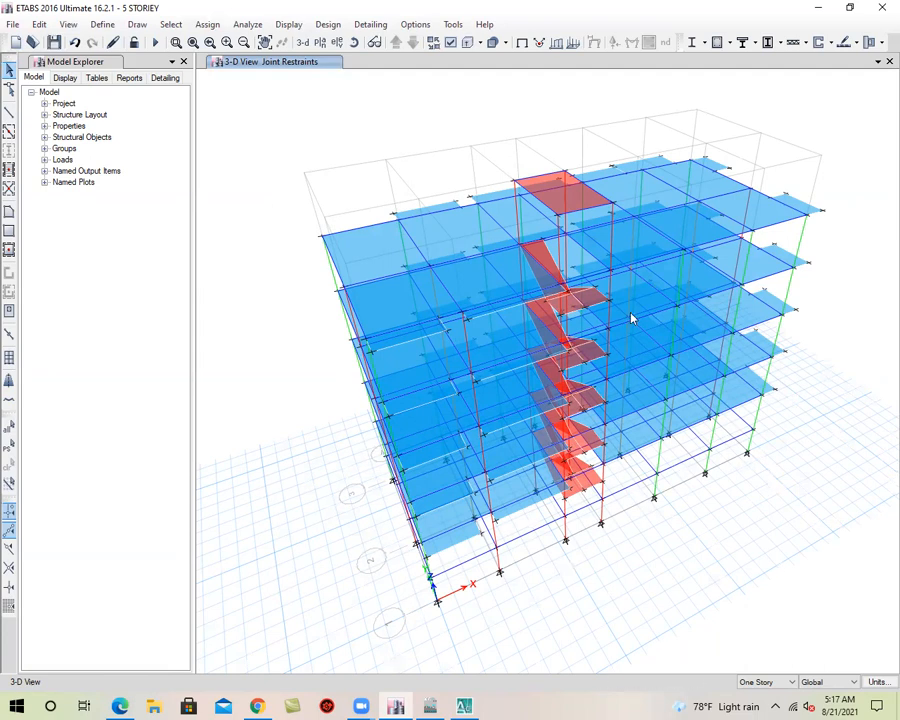
click(104, 26)
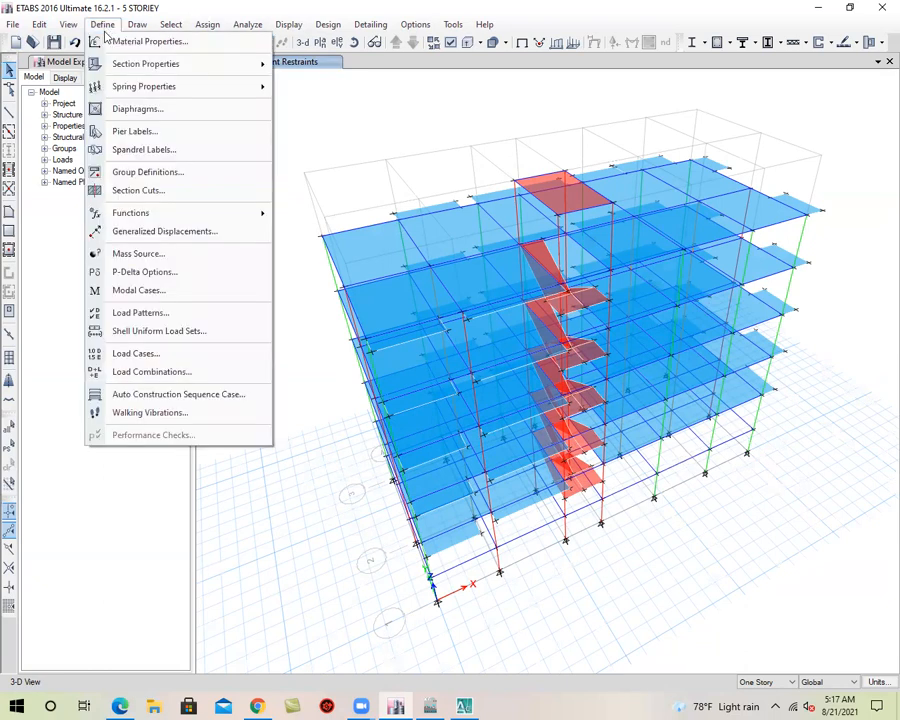
click(205, 314)
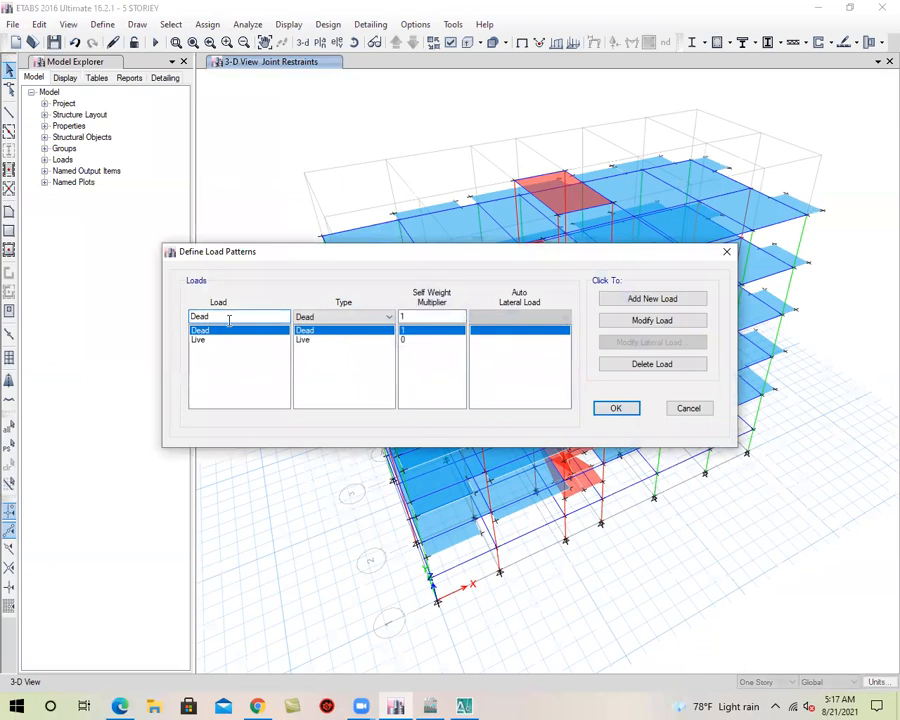
click(229, 342)
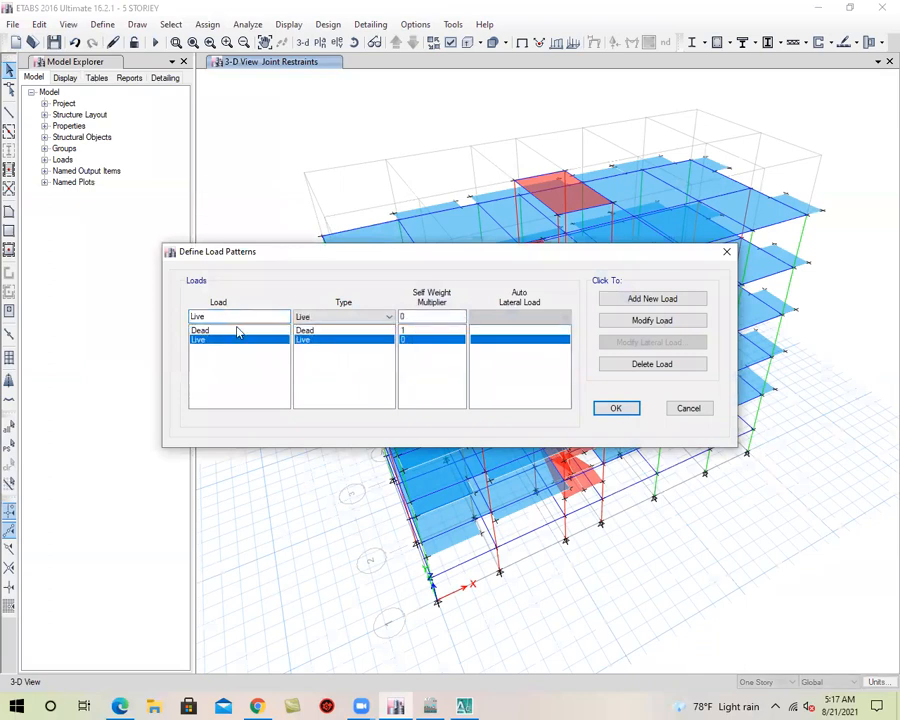
click(237, 331)
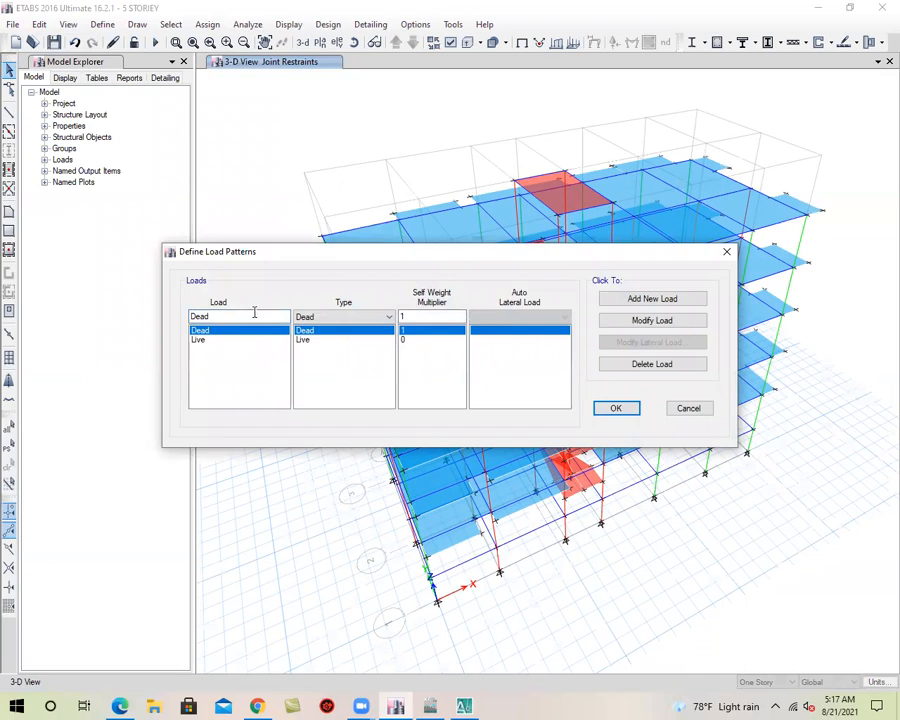
click(428, 340)
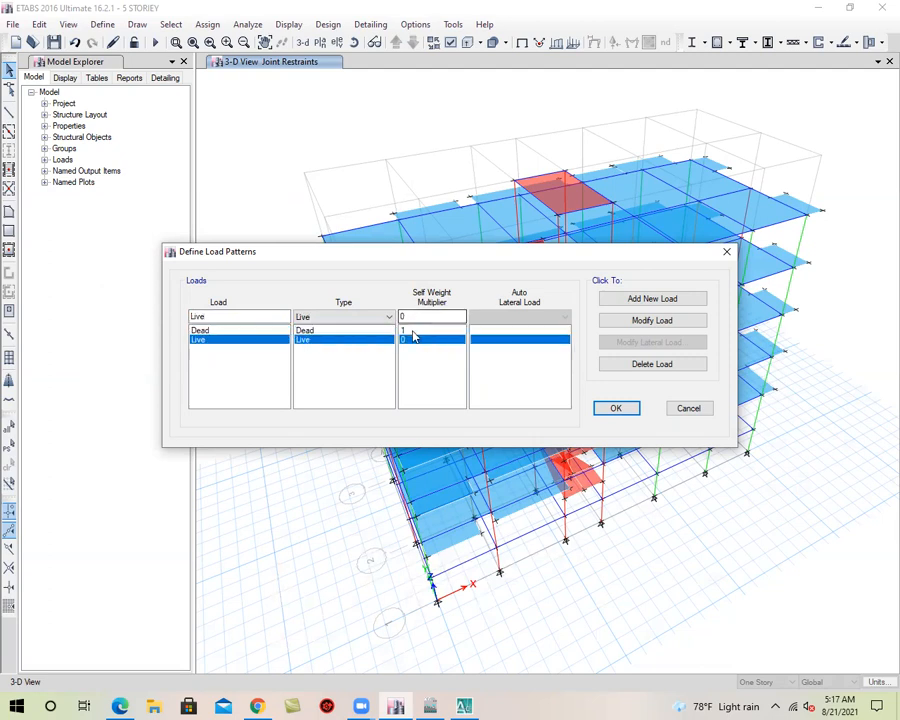
click(413, 331)
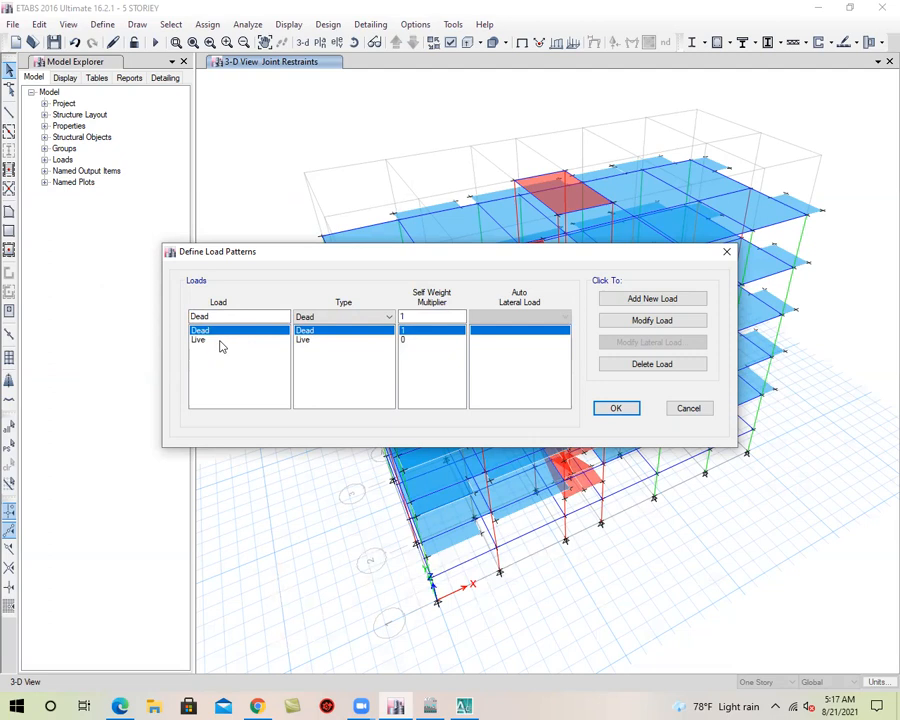
click(307, 340)
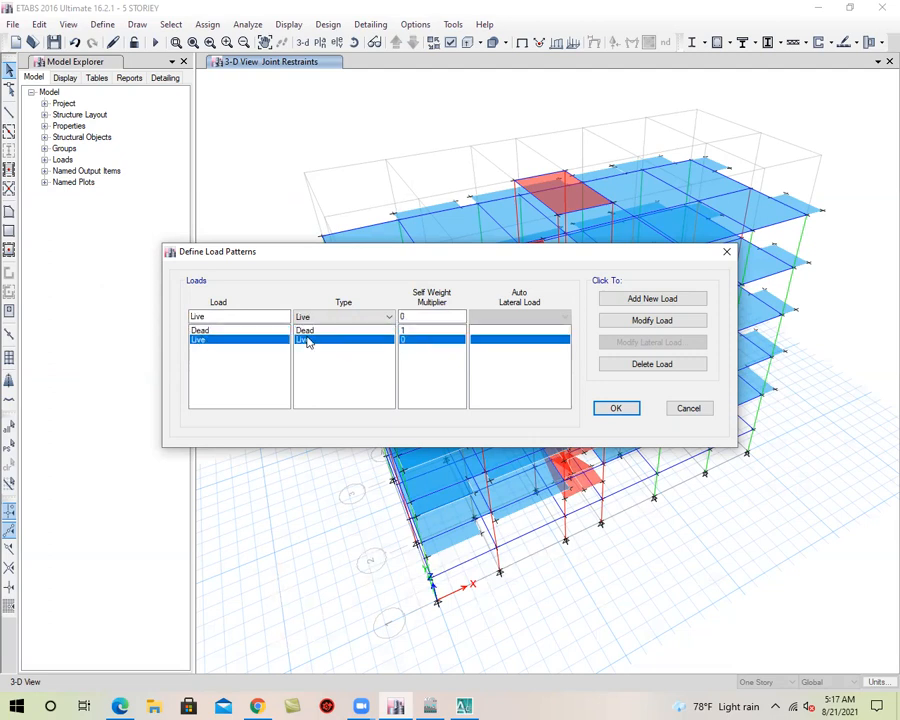
Add two load patterns of type Super Dead, named FF and PW
double_click(226, 318)
text(FF)
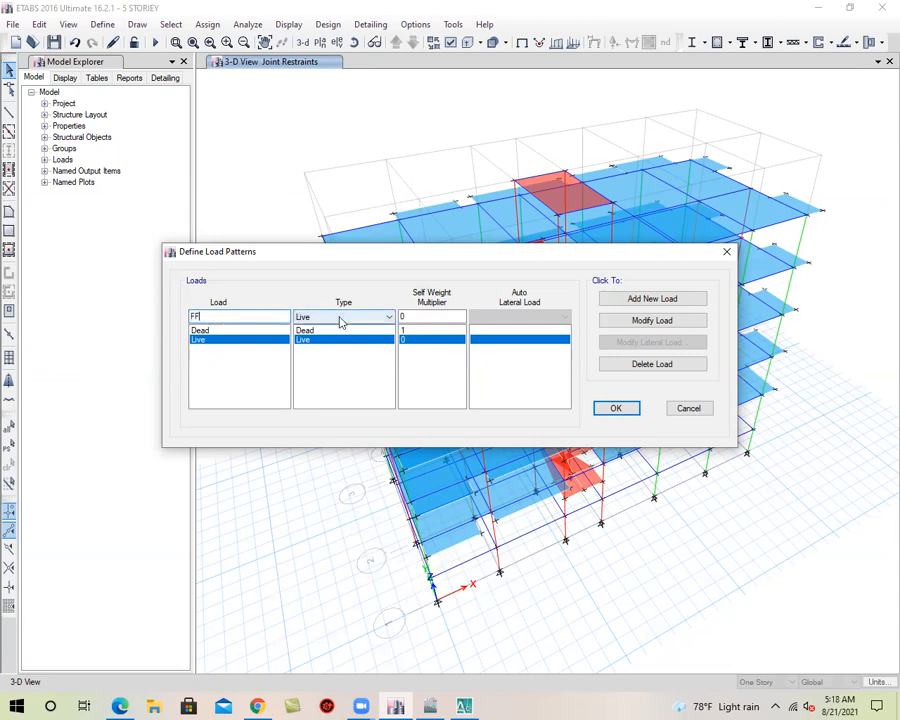
click(340, 318)
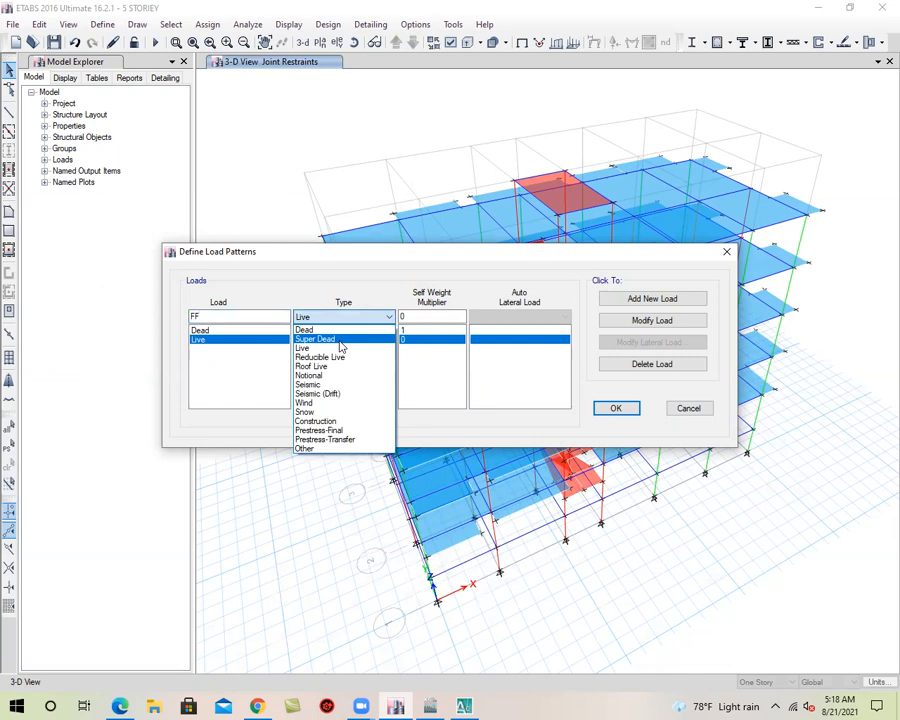
click(355, 339)
click(645, 302)
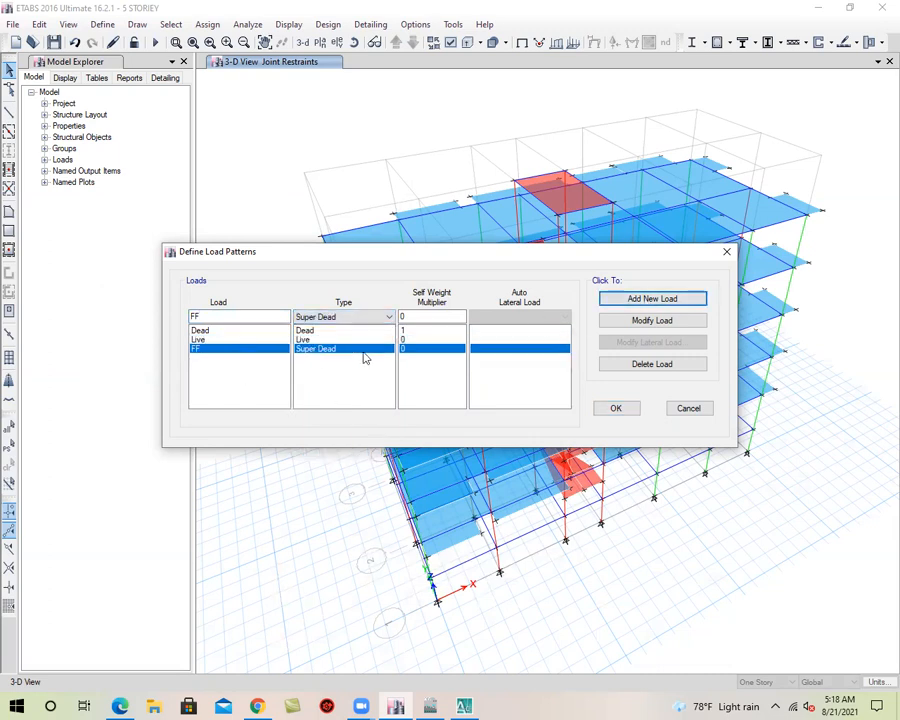
double_click(240, 318)
text(PW)
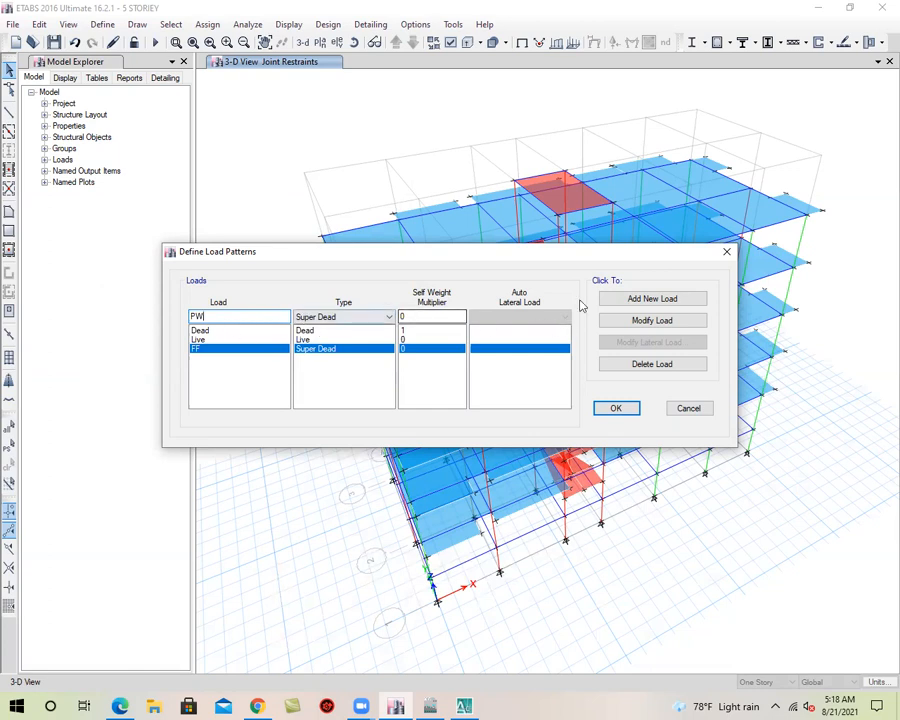
click(645, 298)
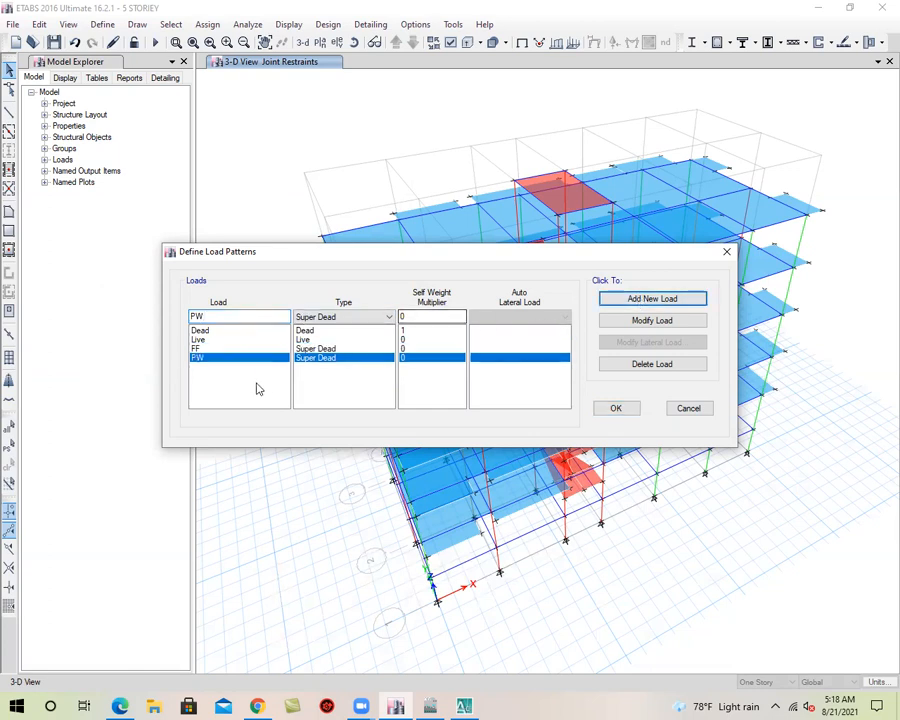
Add a load pattern EQX of type Seismic using the UBC 94 auto lateral load
double_click(247, 317)
text(EQX)
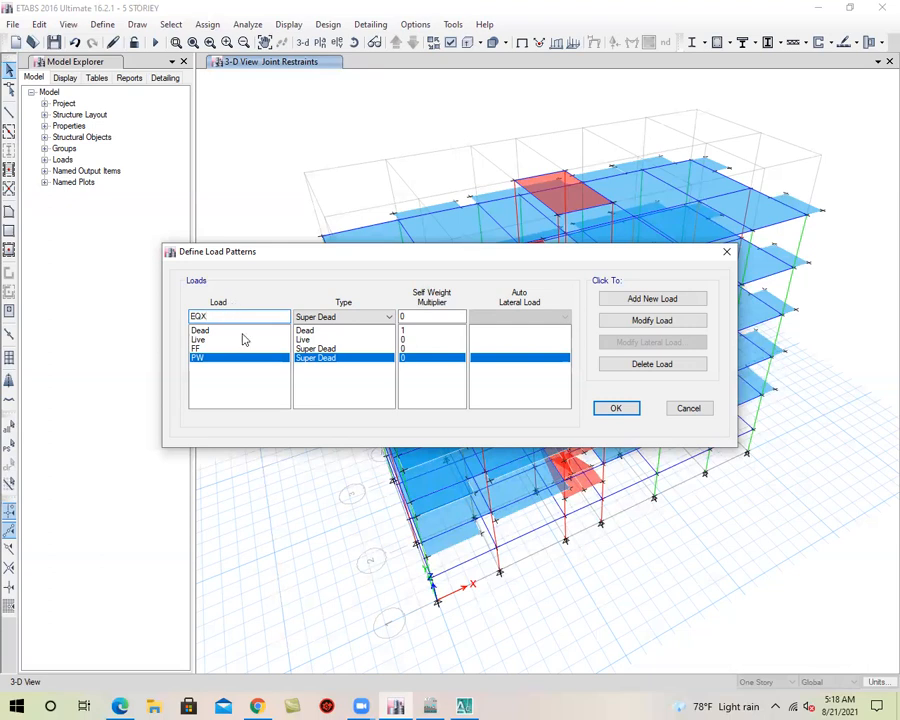
click(355, 320)
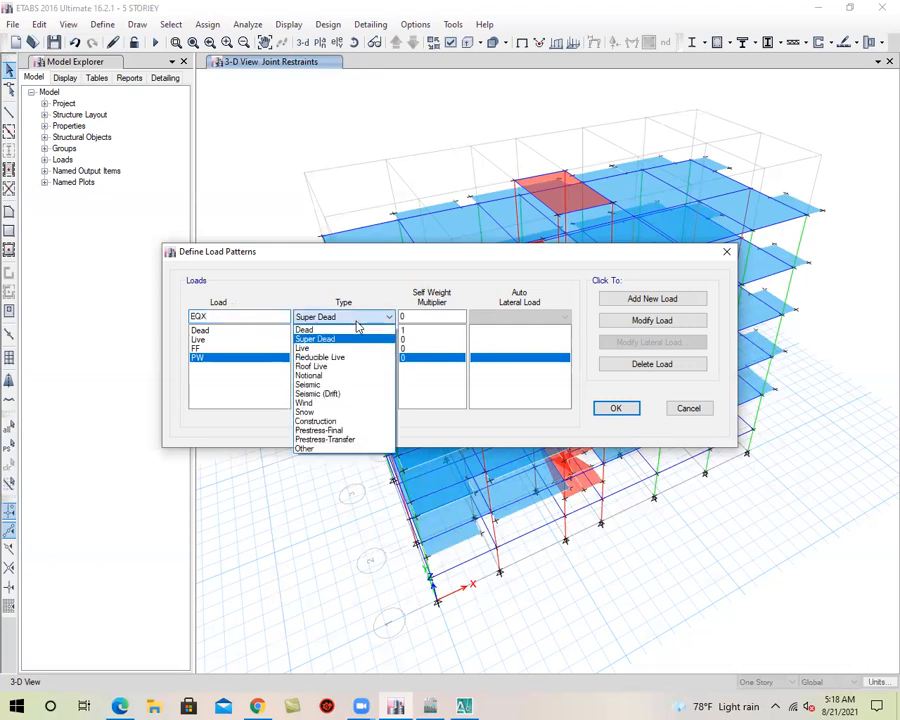
click(347, 387)
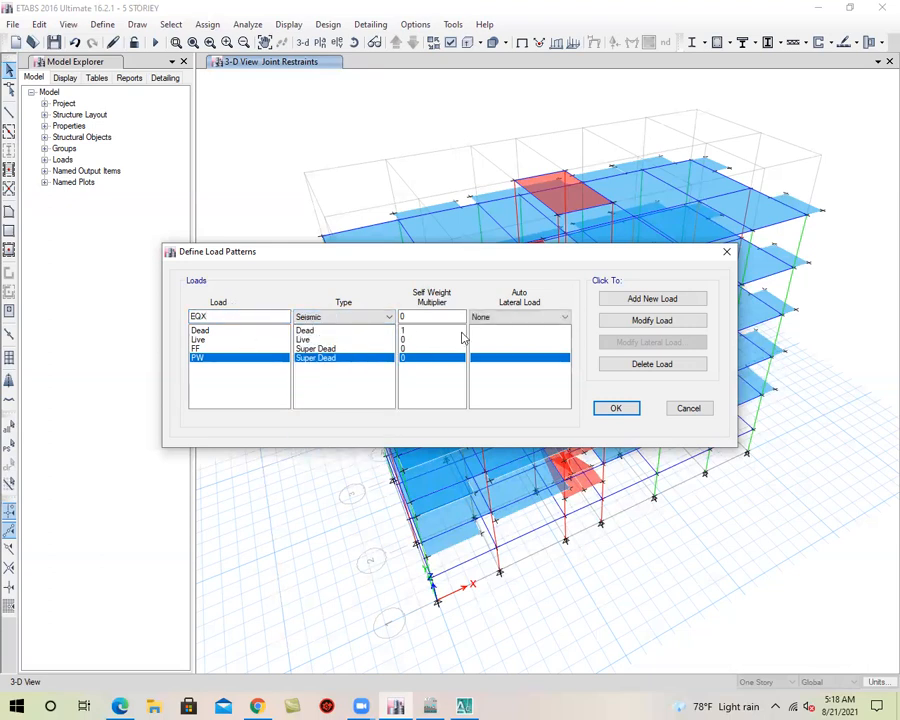
click(498, 322)
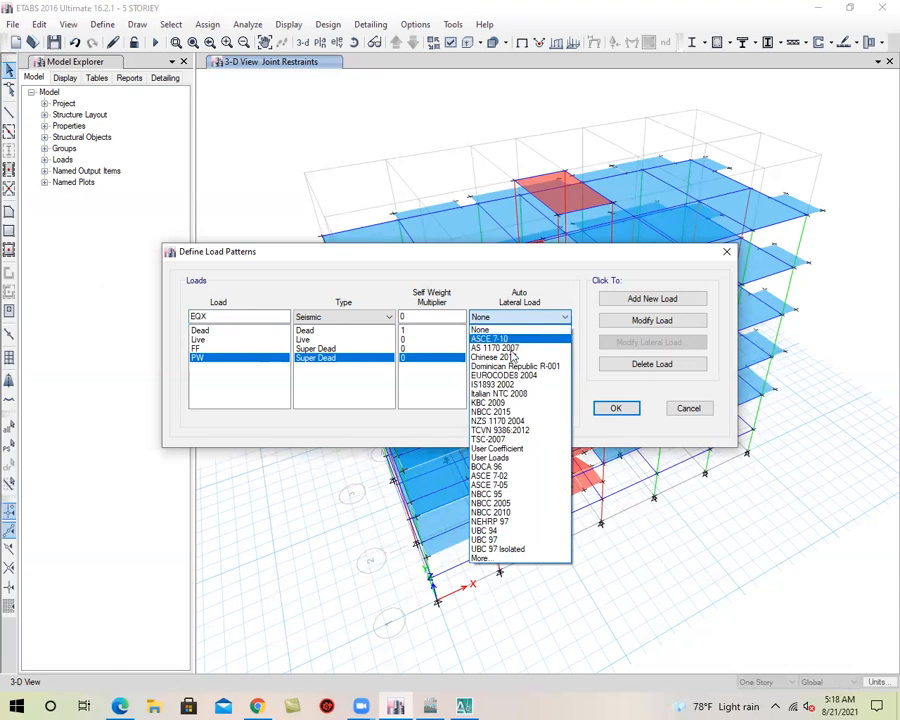
click(514, 531)
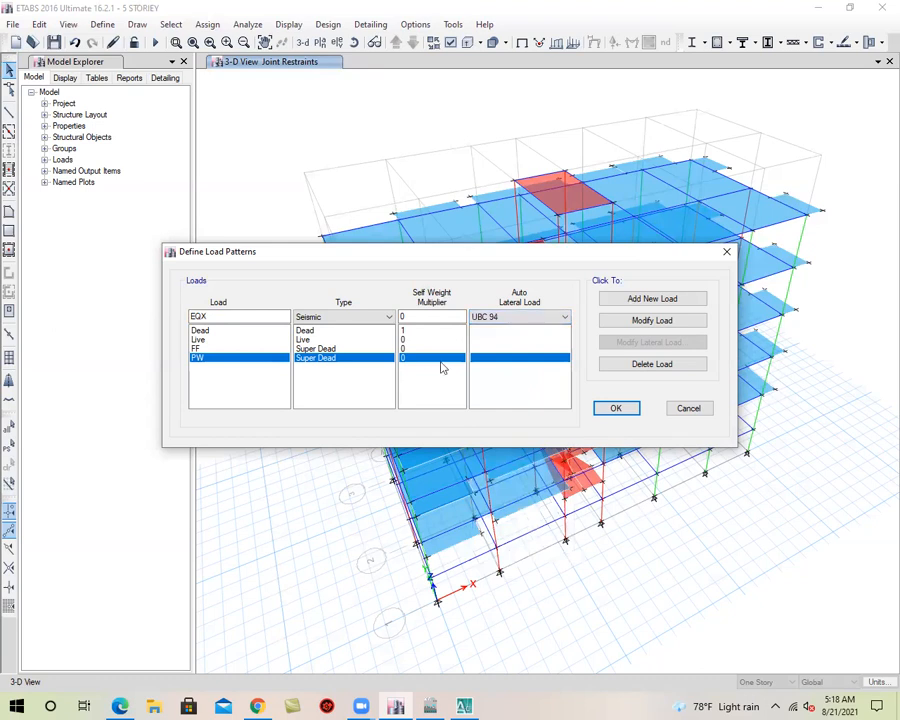
click(652, 298)
Add a matching Seismic load pattern EQY with UBC 94, accept the load pattern definitions, and save the model
click(263, 316)
key(BackSpace)
text(Y)
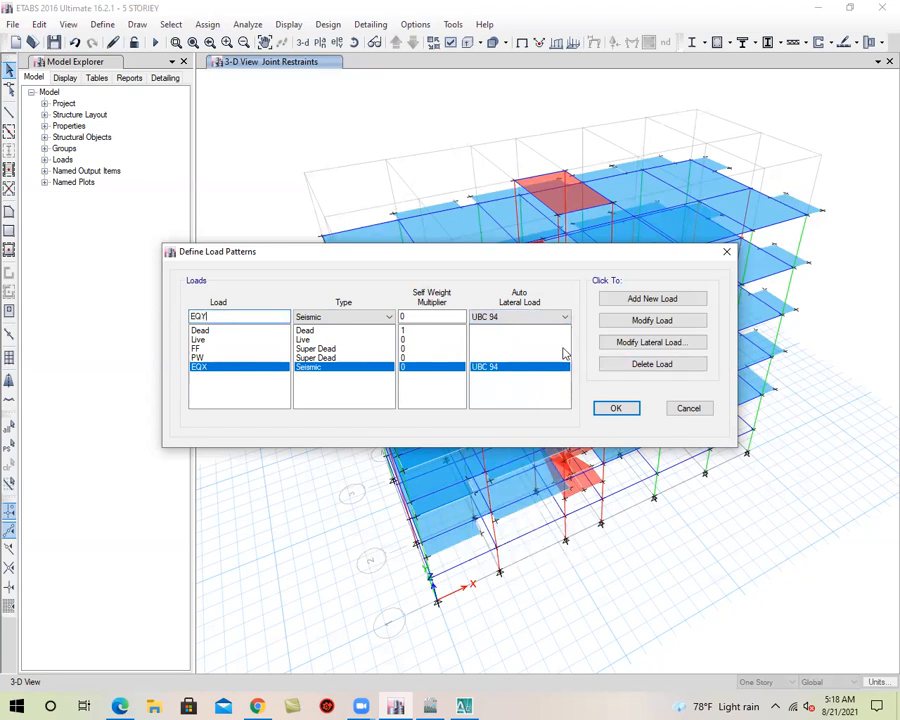
click(637, 300)
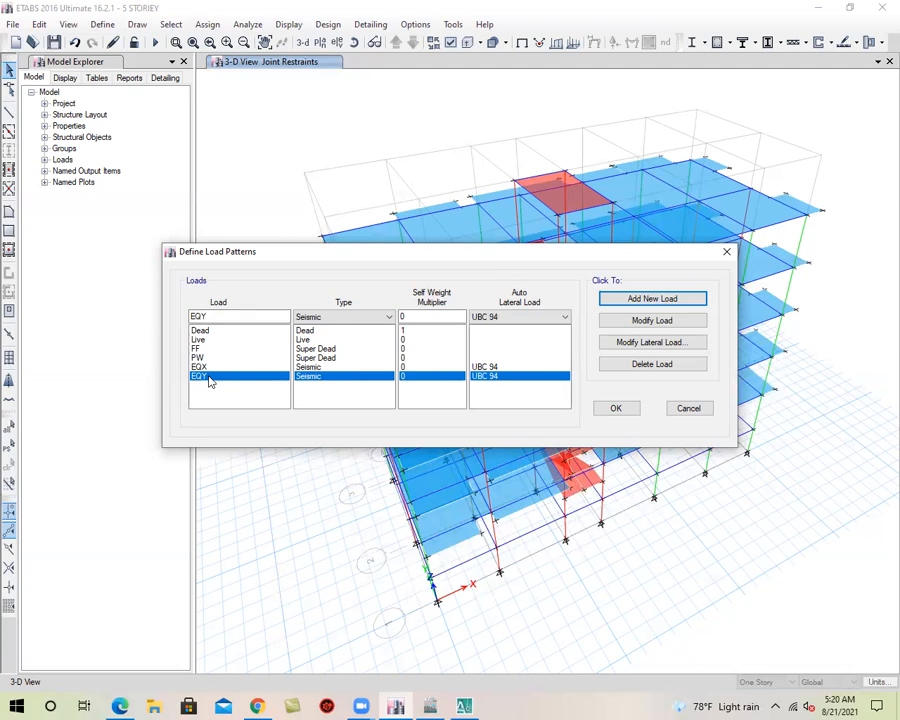
click(617, 408)
click(54, 42)
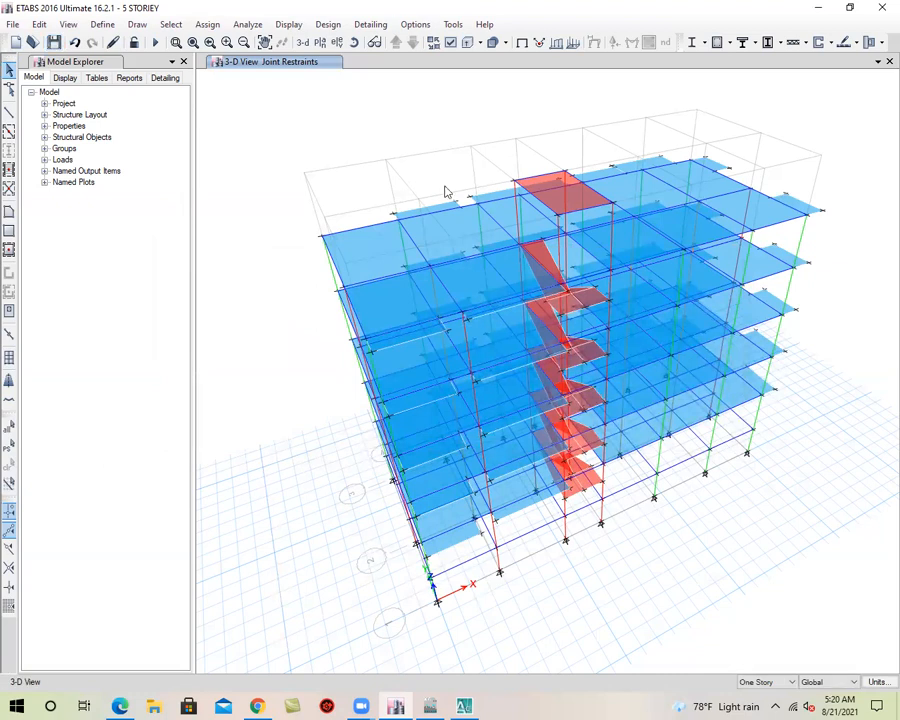
click(54, 42)
Display the plan view of the 1ST storey and make edits and selections apply to All Stories
click(320, 45)
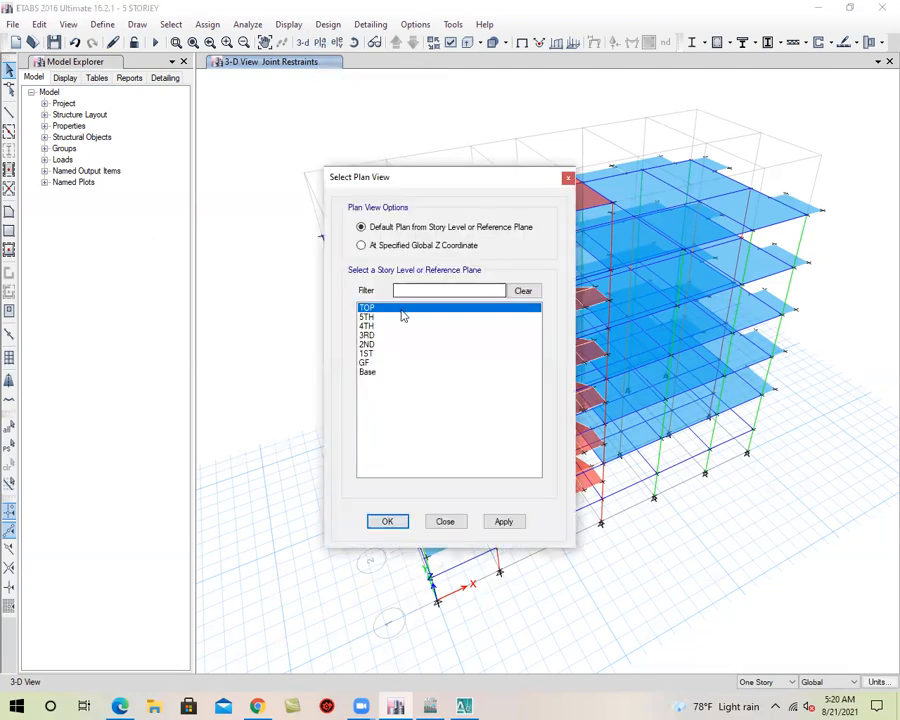
click(375, 353)
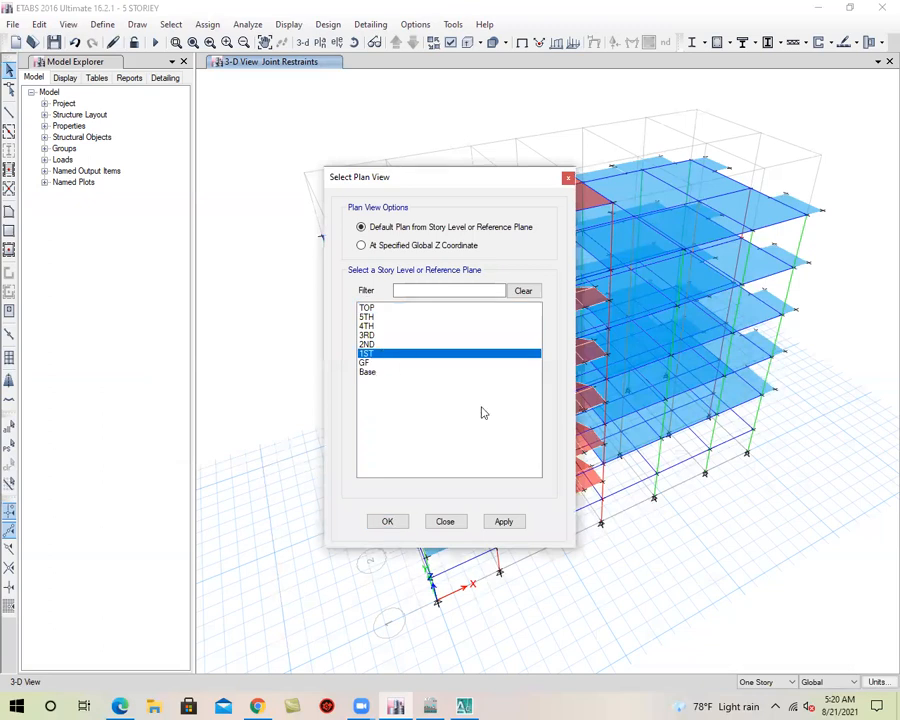
click(503, 521)
click(390, 521)
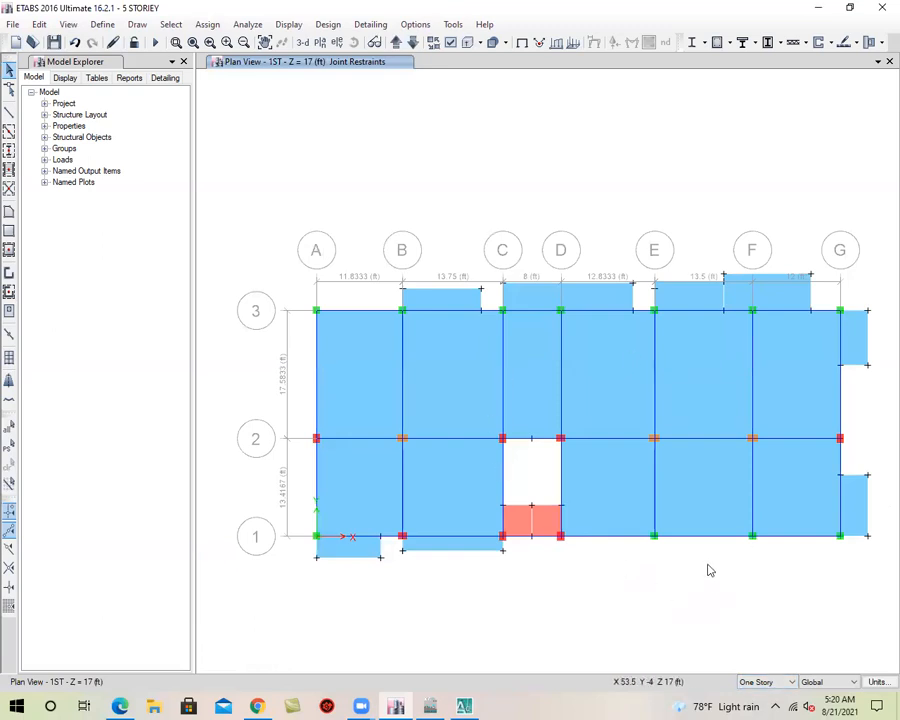
click(768, 683)
click(768, 704)
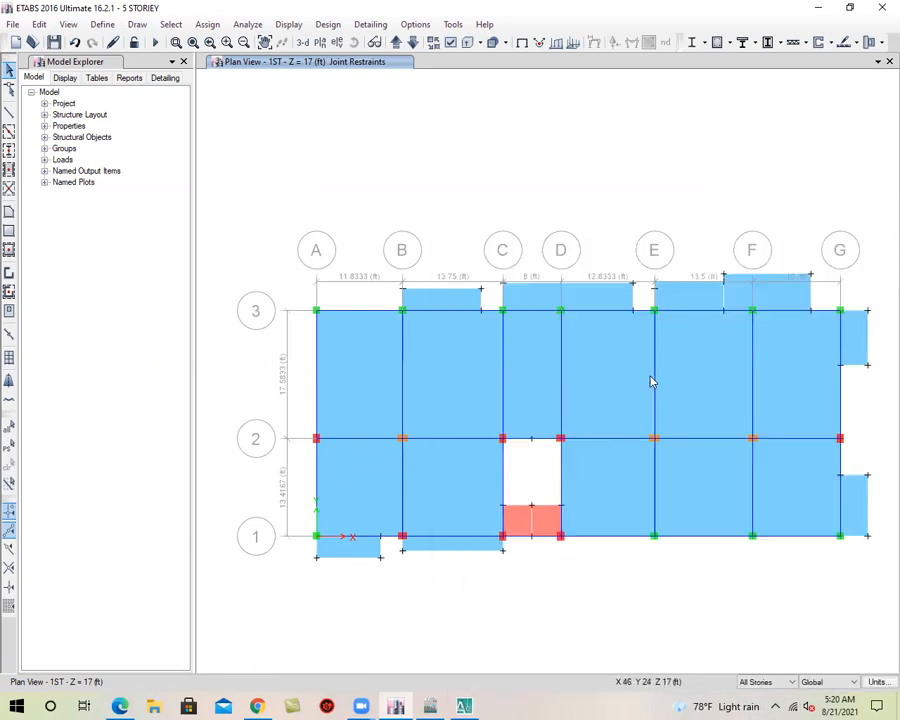
Select all blue floor slab and balcony panels on every storey, leaving out the stair shells, and include the corner roof panel in the 3-D view
middle_drag(601, 447, 600, 410)
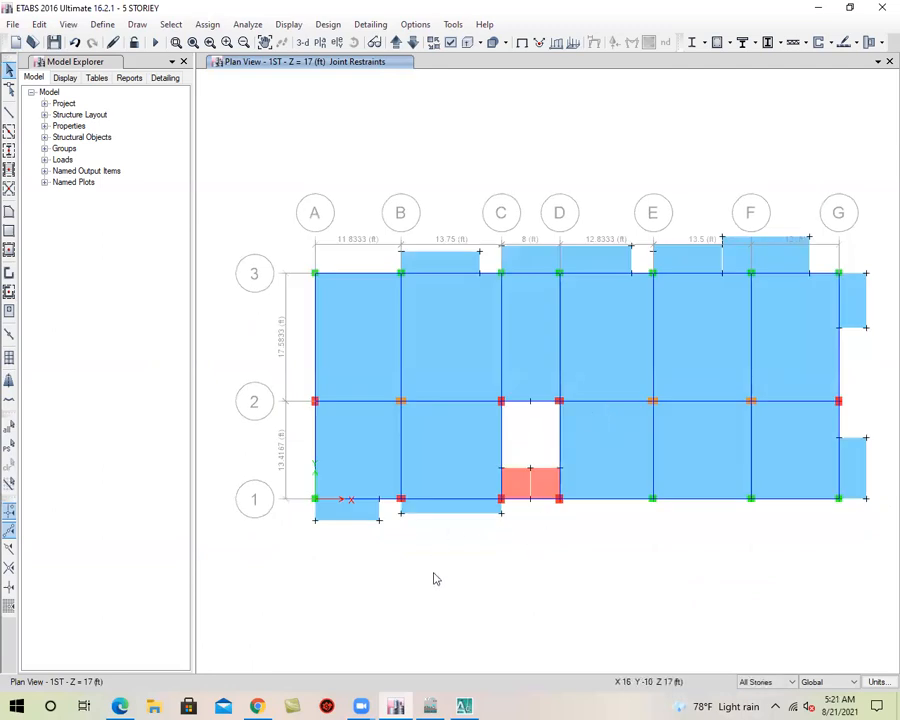
click(354, 510)
click(433, 509)
click(427, 456)
click(347, 451)
click(362, 348)
click(445, 324)
click(460, 262)
click(521, 262)
click(534, 306)
click(585, 315)
click(686, 264)
click(690, 313)
click(776, 318)
click(784, 258)
click(856, 303)
click(860, 476)
click(806, 460)
click(693, 464)
click(613, 466)
click(303, 44)
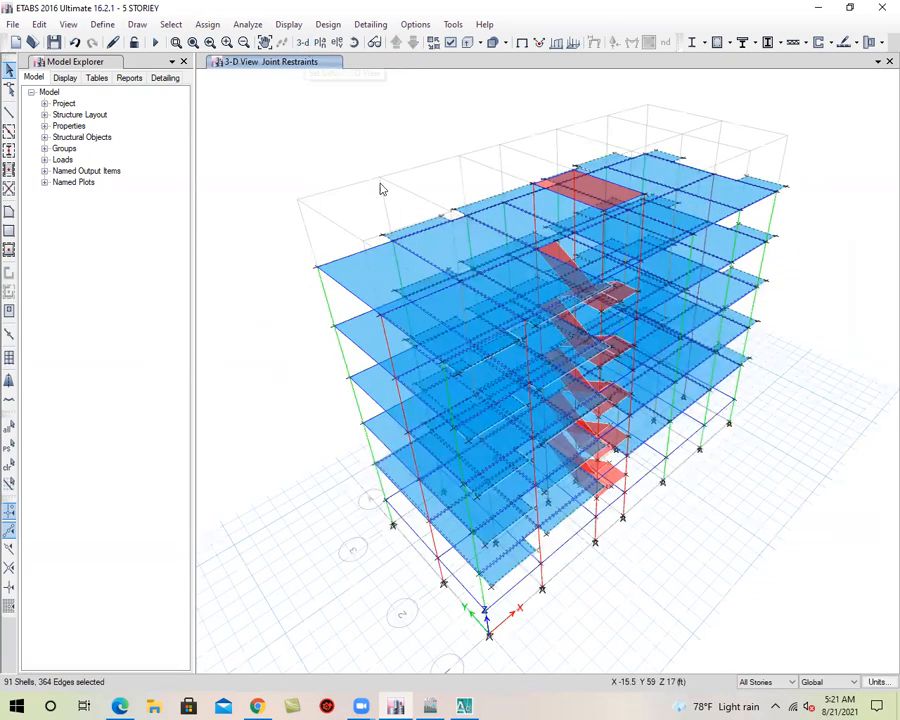
click(349, 279)
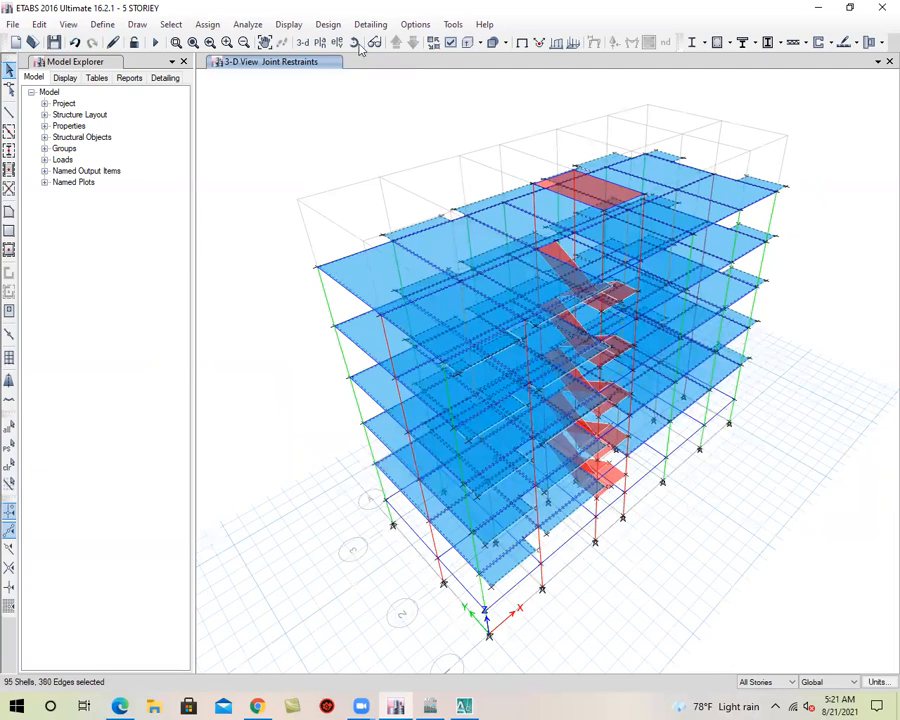
Check the slab selection in the plan views from 2ND up to TOP, and return to the 3-D view
click(320, 42)
click(367, 344)
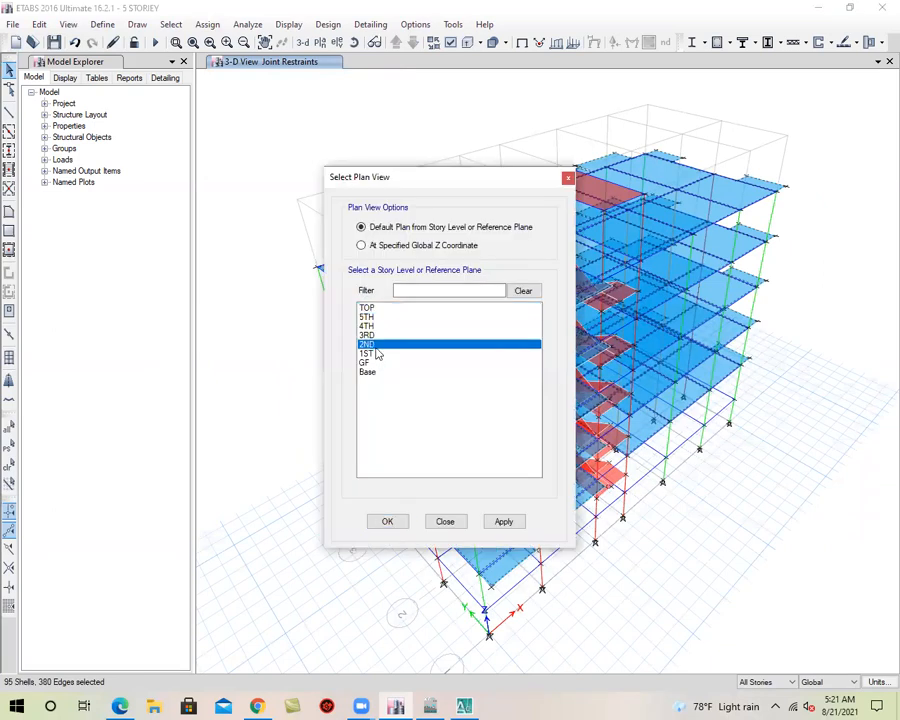
click(503, 521)
click(387, 521)
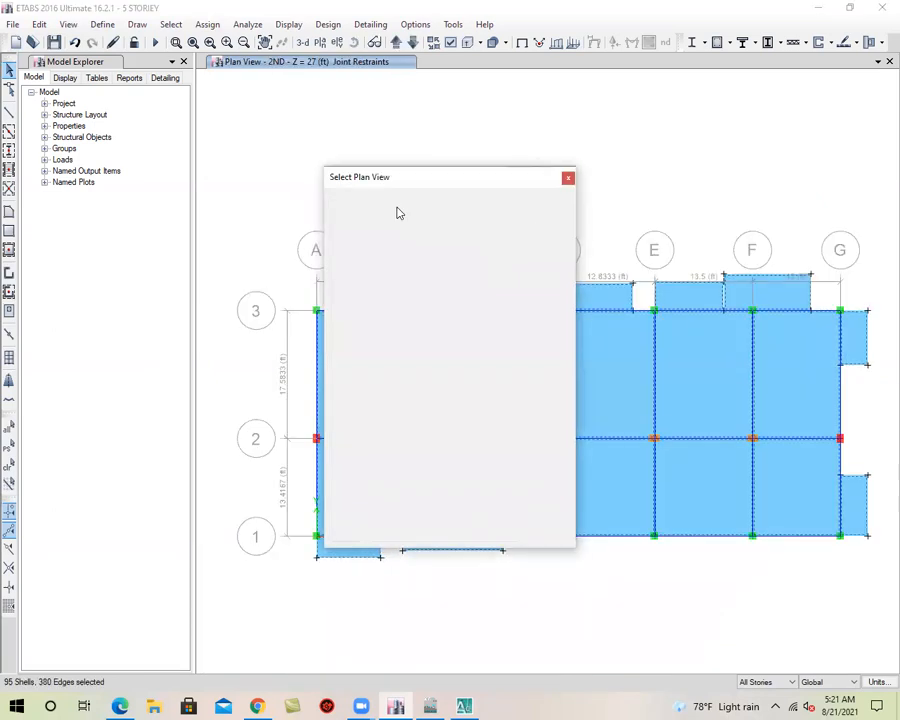
click(390, 46)
click(390, 46)
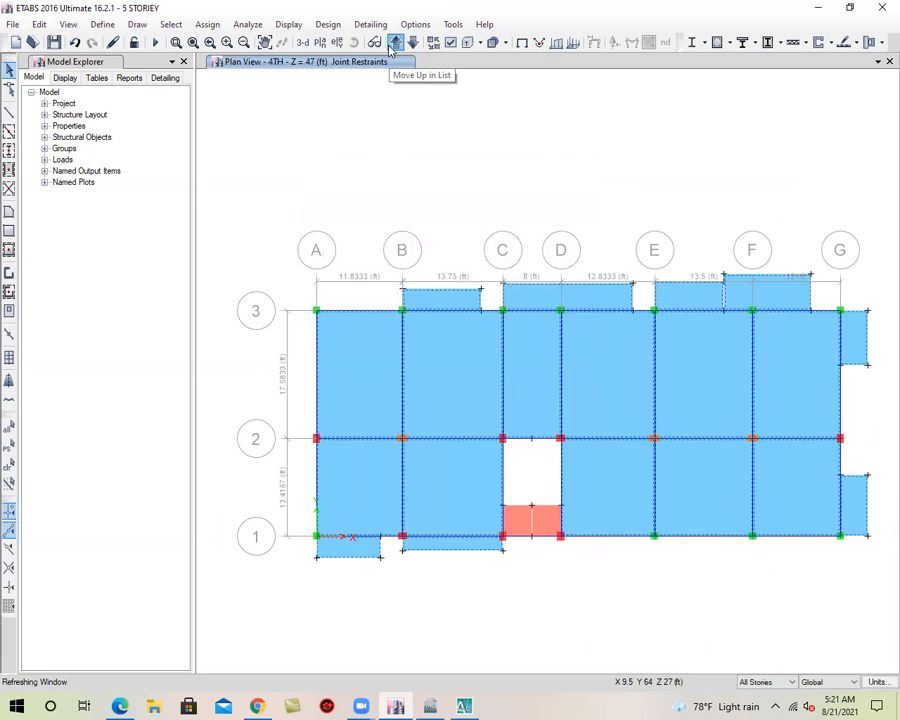
click(390, 46)
click(390, 46)
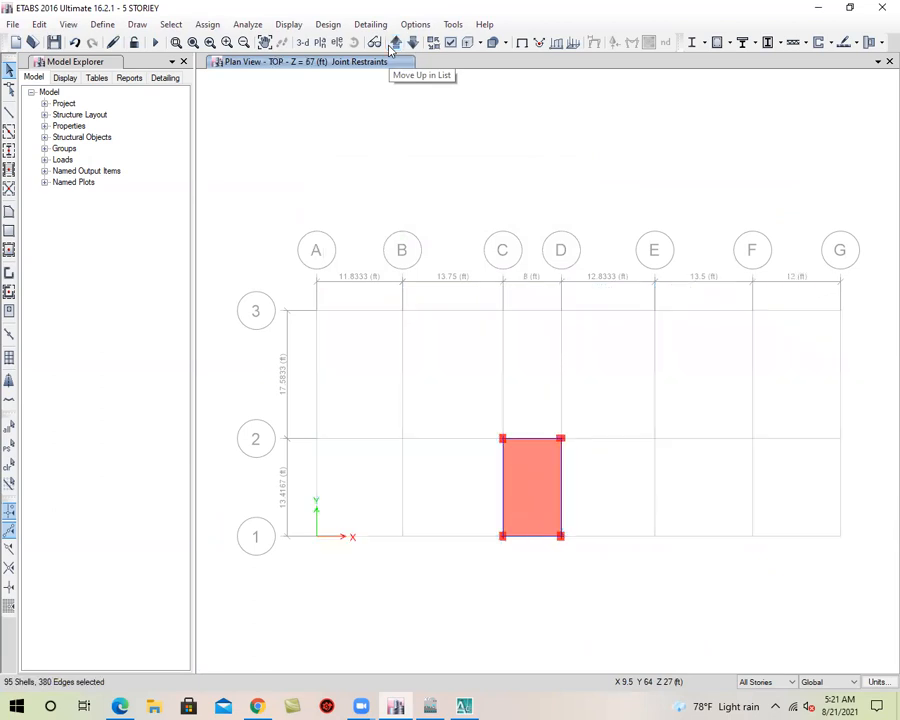
click(303, 42)
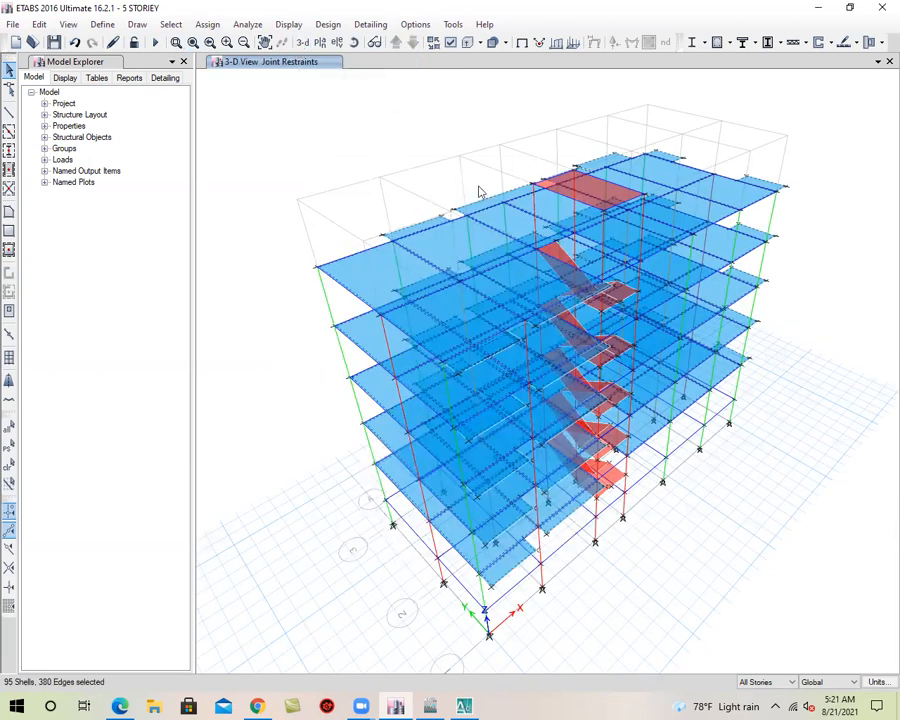
Assign a uniform gravity shell load of 42 lb/ft² in the Live pattern to the selected slabs, replacing existing loads
click(207, 25)
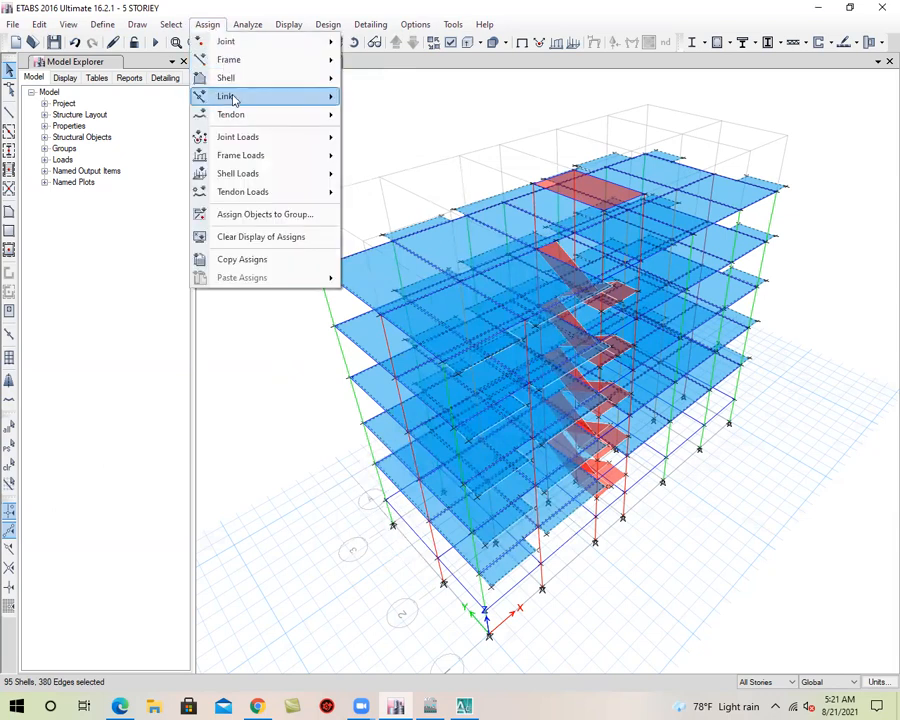
mouse_move(263, 178)
click(386, 193)
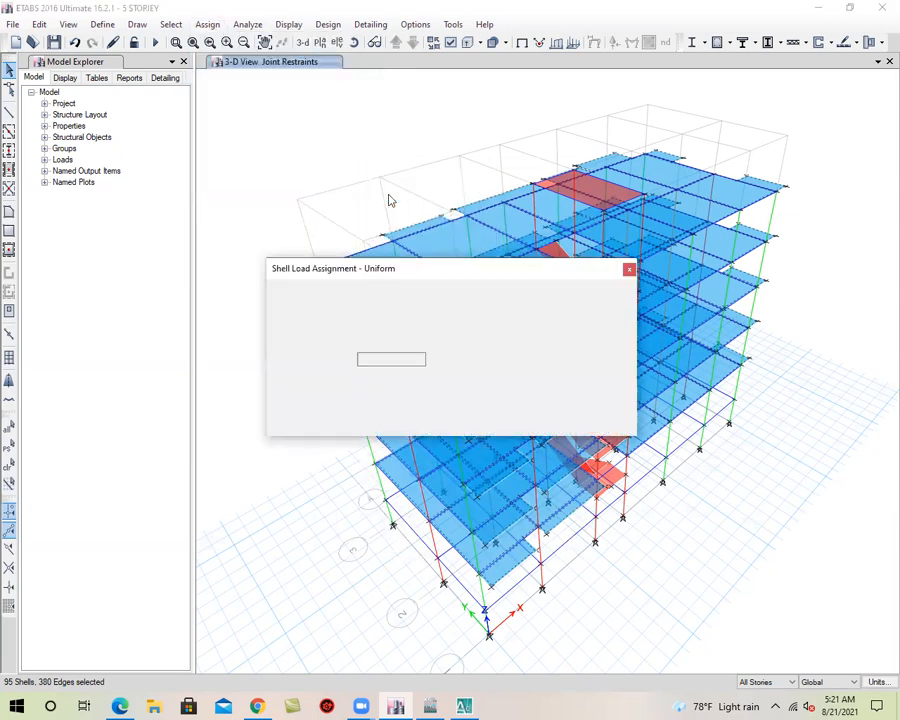
click(507, 316)
click(500, 336)
double_click(406, 358)
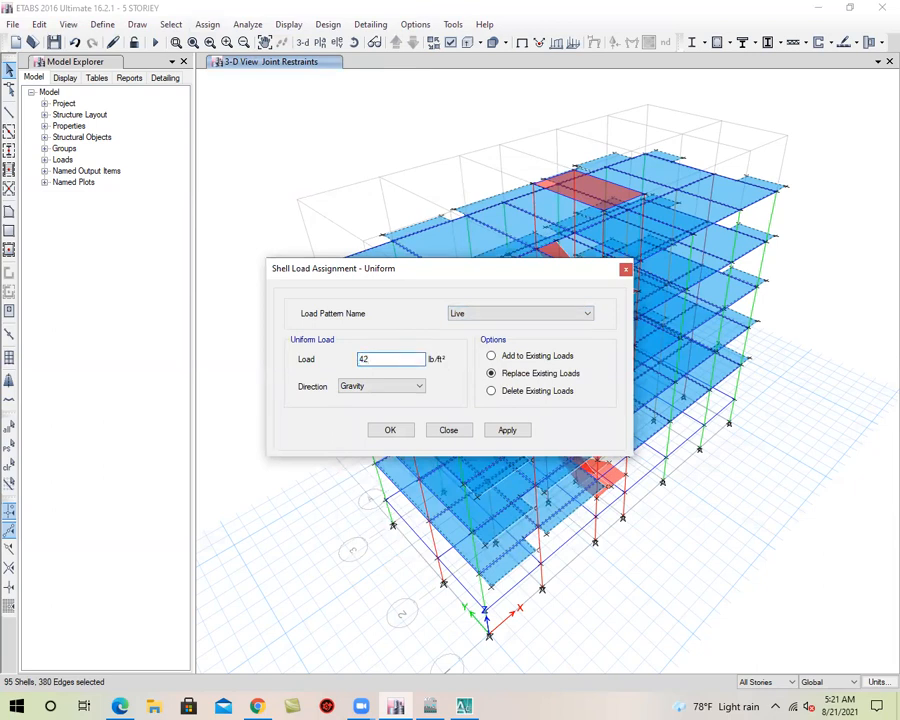
click(510, 429)
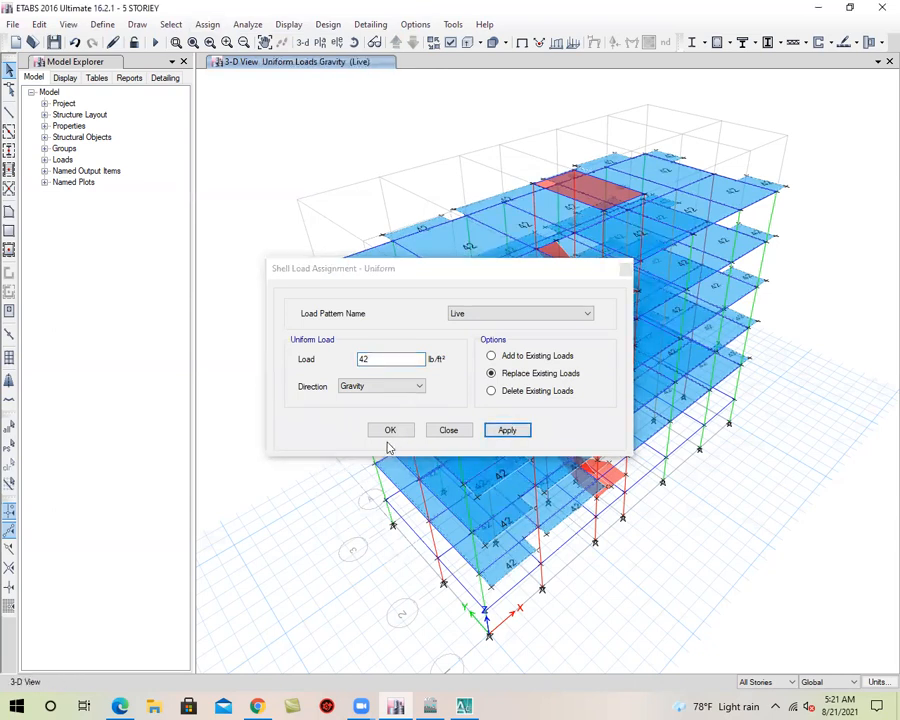
click(380, 437)
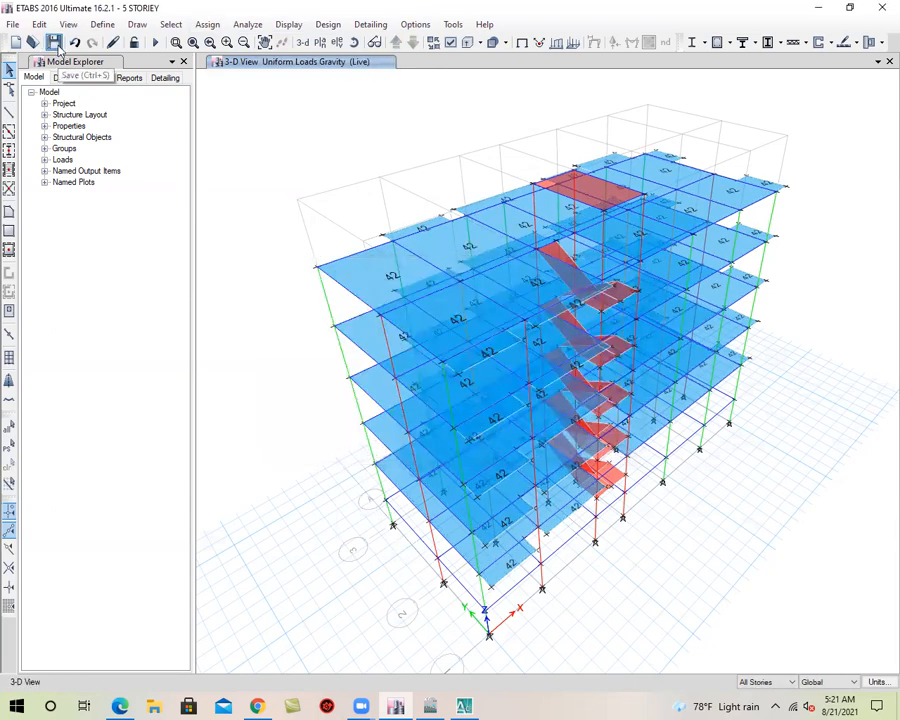
Reselect the same slabs, assign them a uniform gravity load of 20 lb/ft² in the FF pattern, and save the model
click(353, 42)
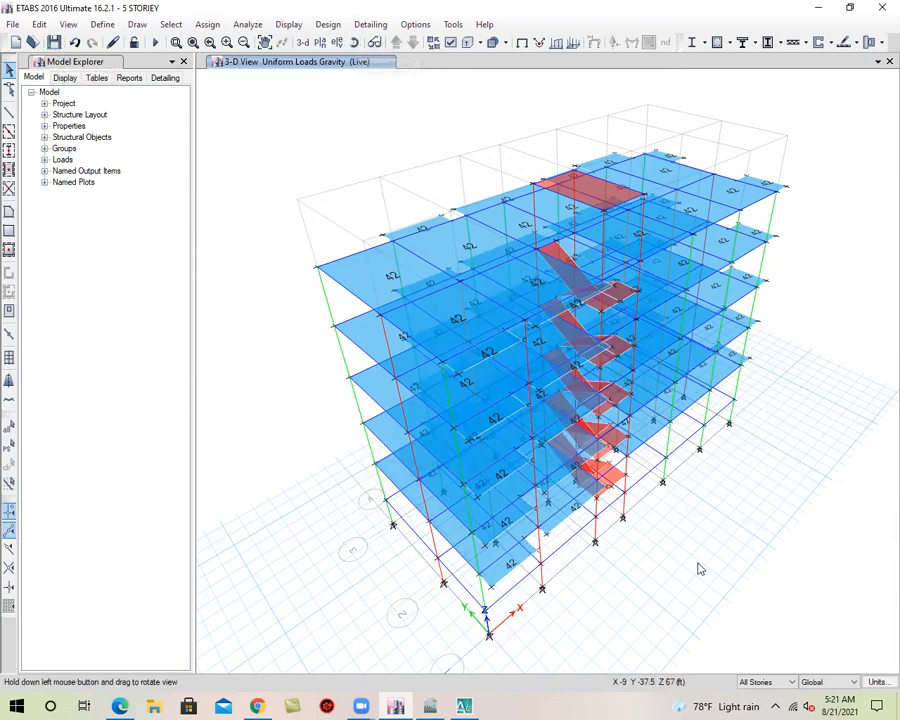
drag(699, 569, 655, 597)
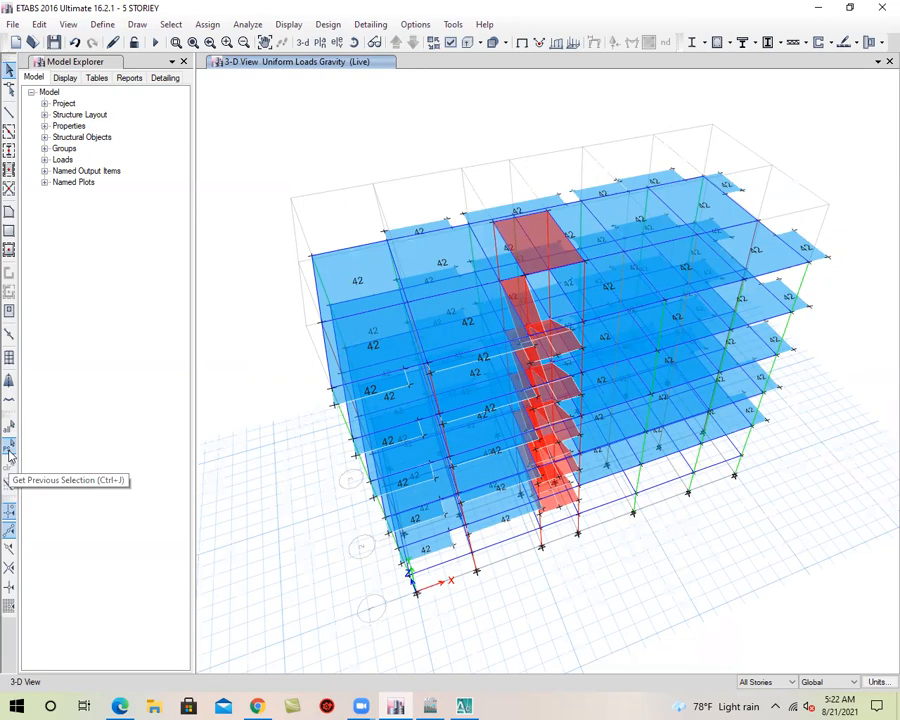
click(9, 455)
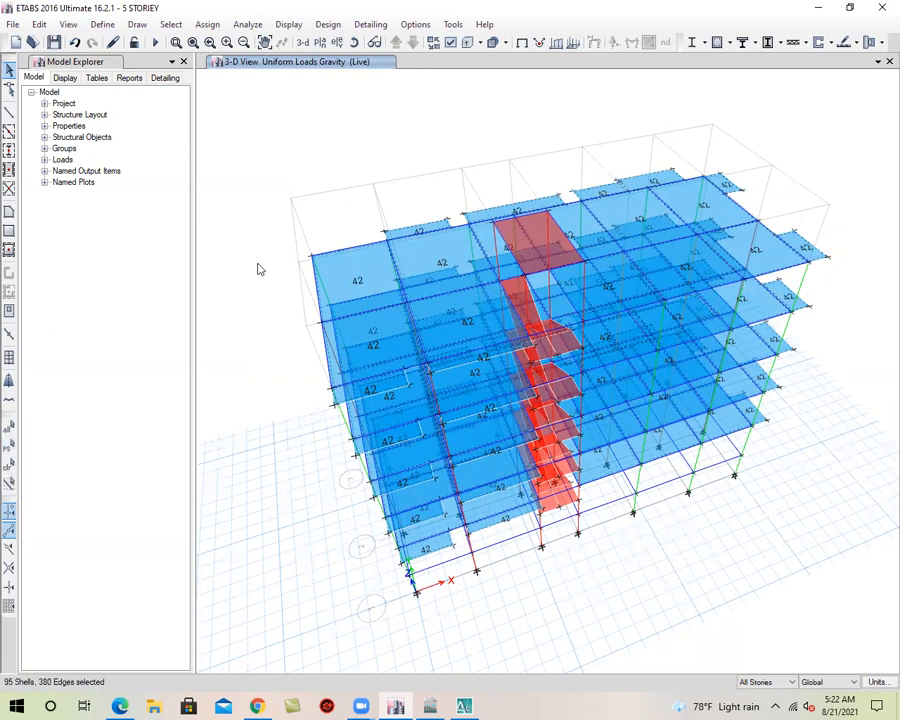
click(209, 26)
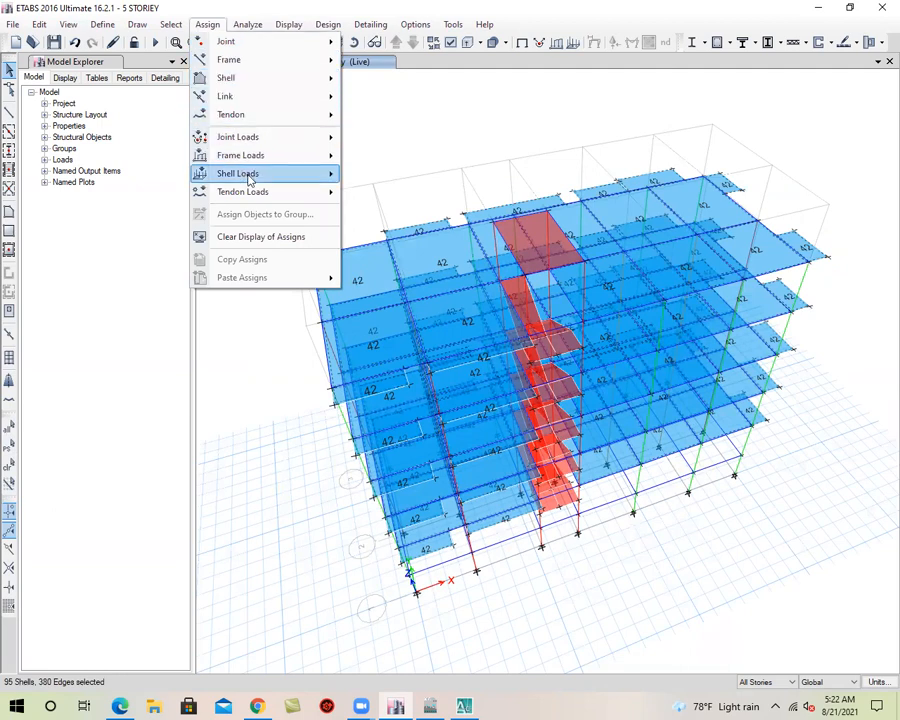
mouse_move(249, 178)
click(385, 193)
click(474, 314)
click(468, 345)
double_click(399, 358)
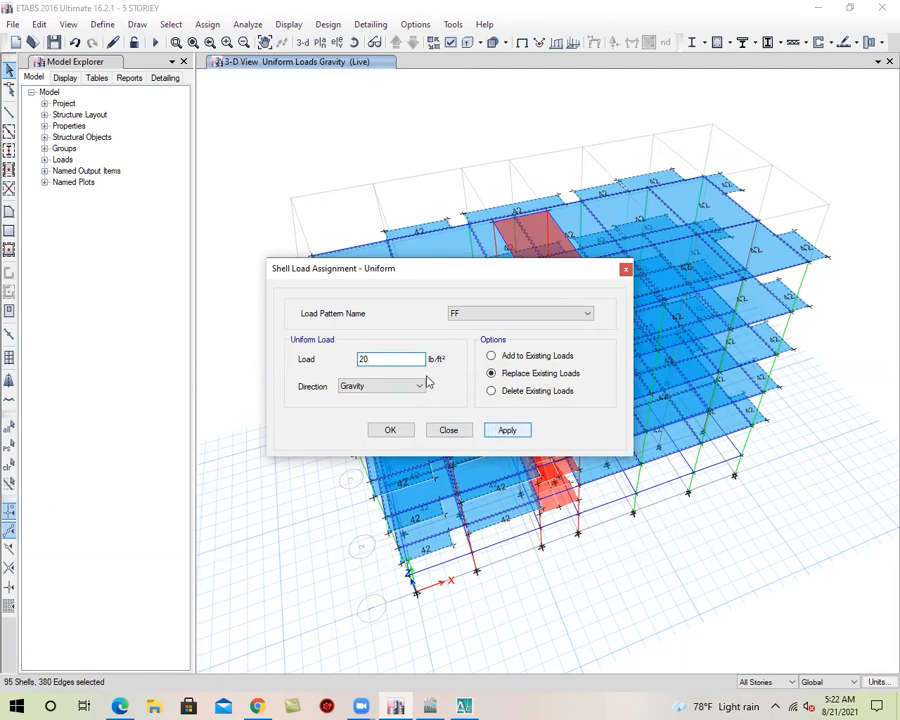
click(510, 432)
click(396, 430)
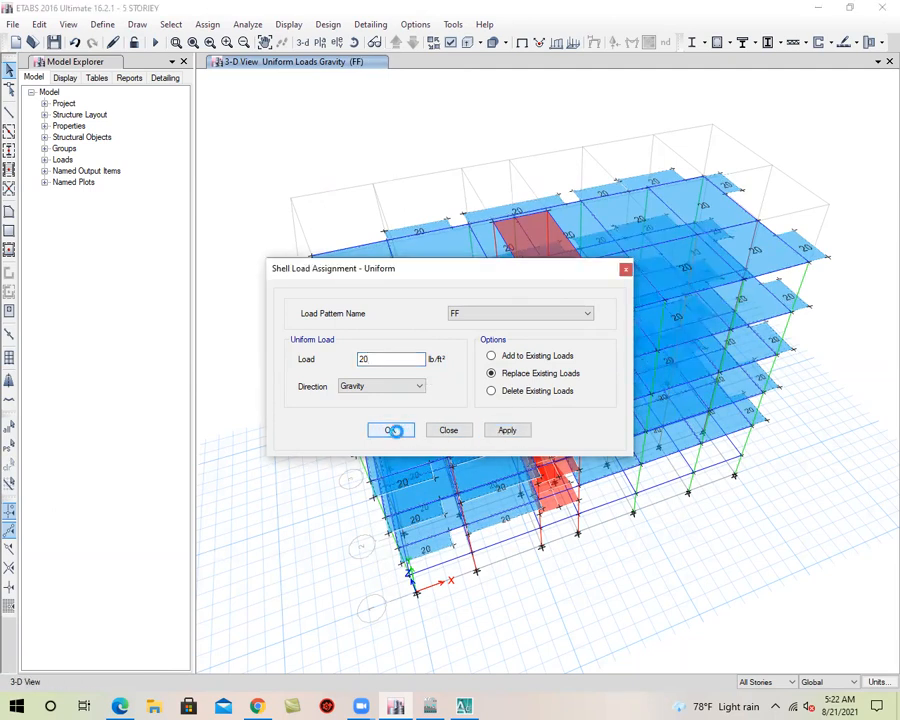
click(54, 42)
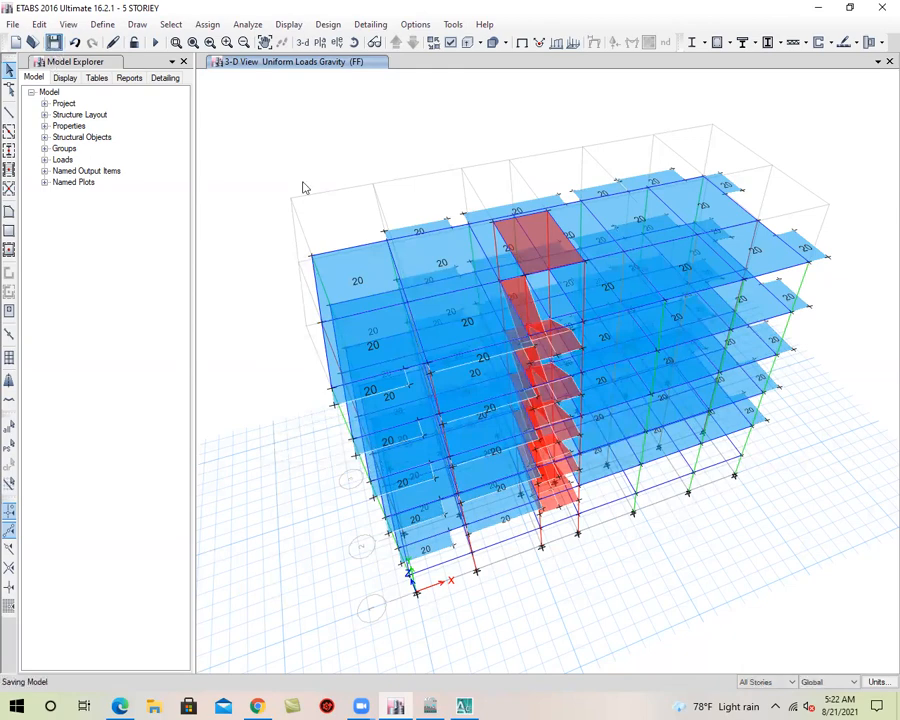
Inspect the FF slab loads in the 3-D view and in the storey plans, and bring up the GF plan
click(303, 44)
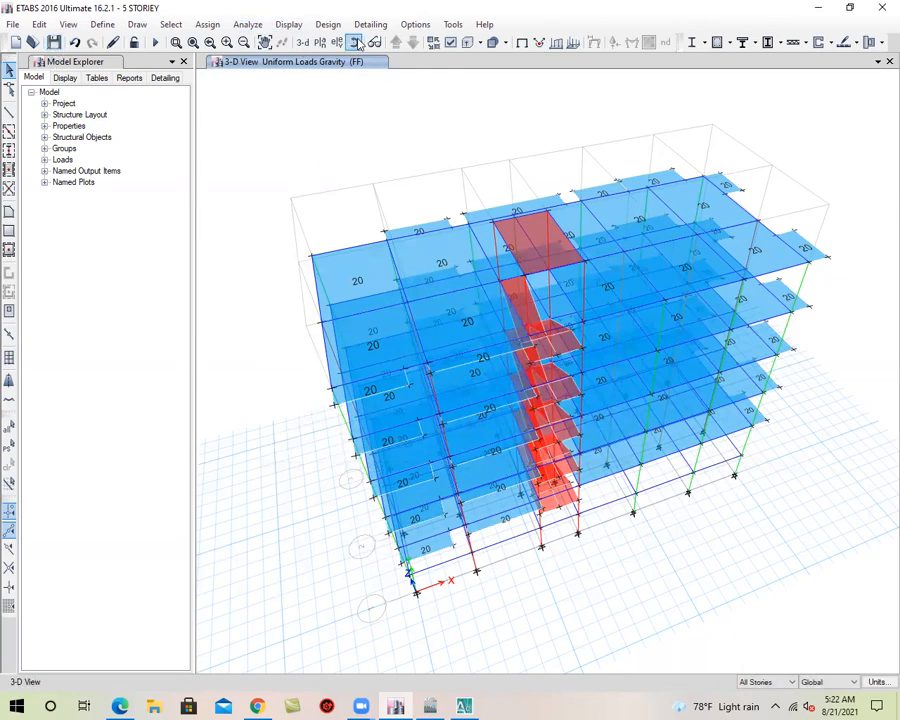
drag(709, 532, 573, 364)
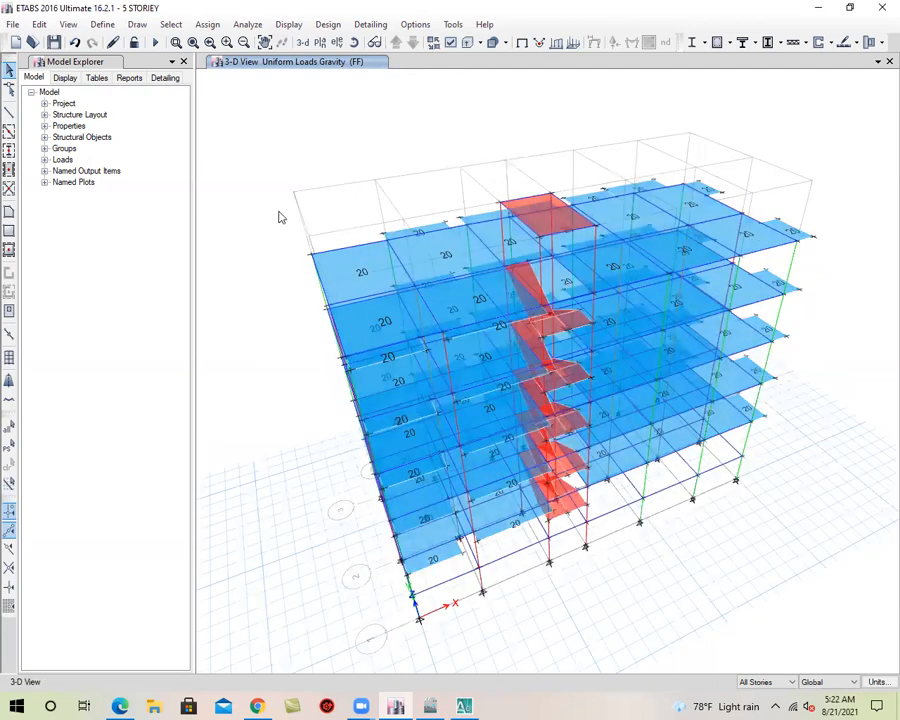
click(320, 42)
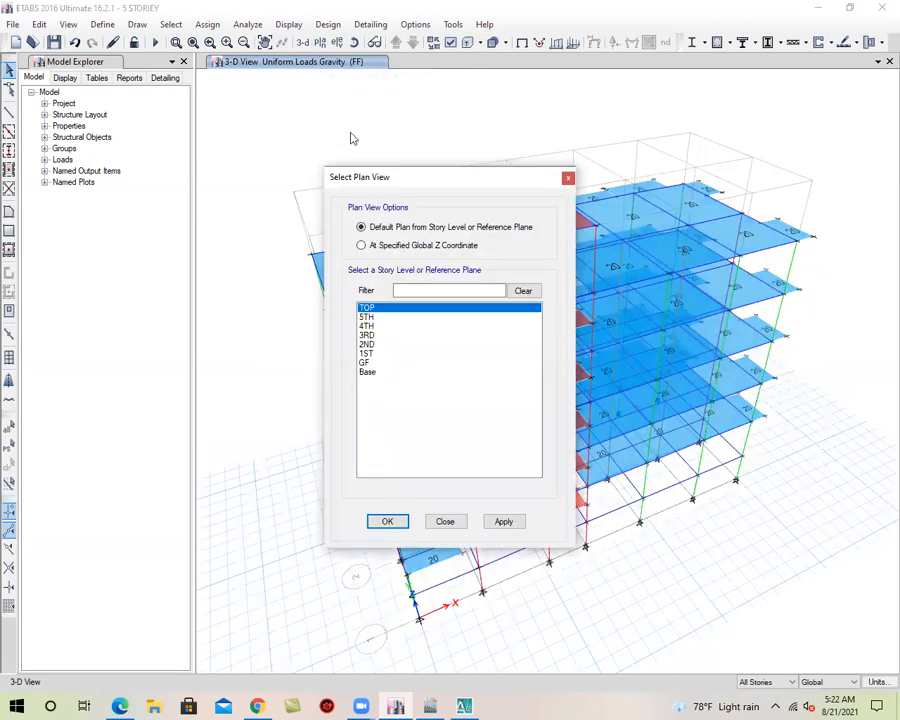
click(366, 362)
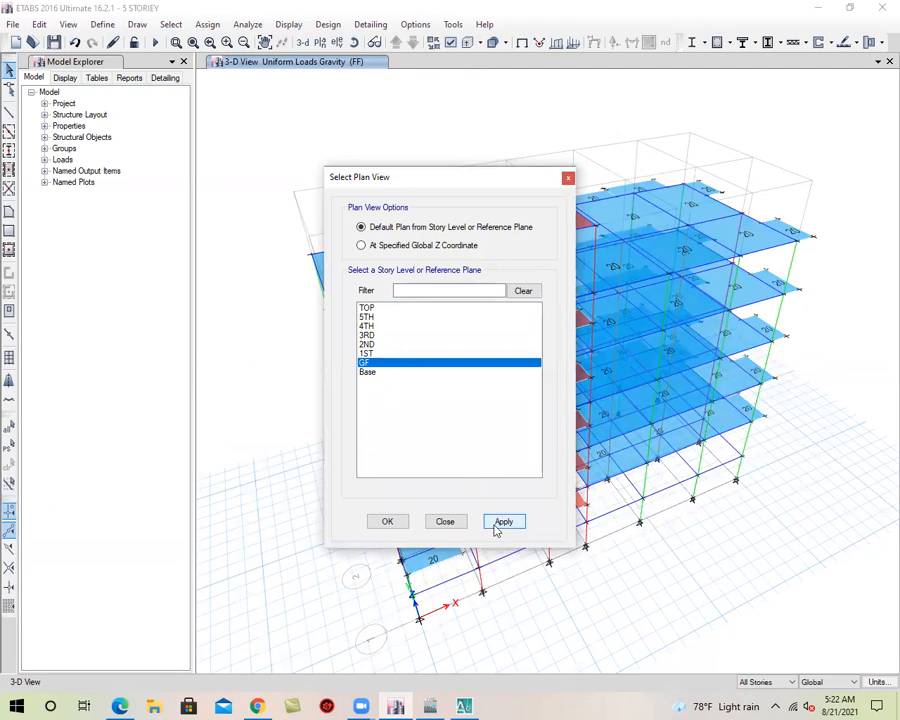
click(500, 522)
click(387, 522)
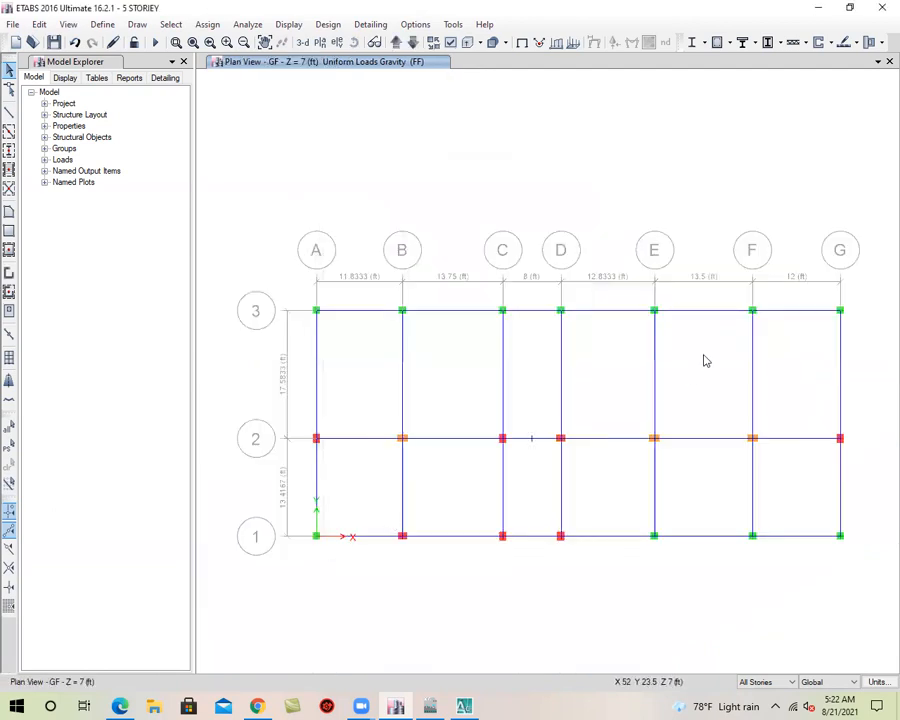
click(413, 42)
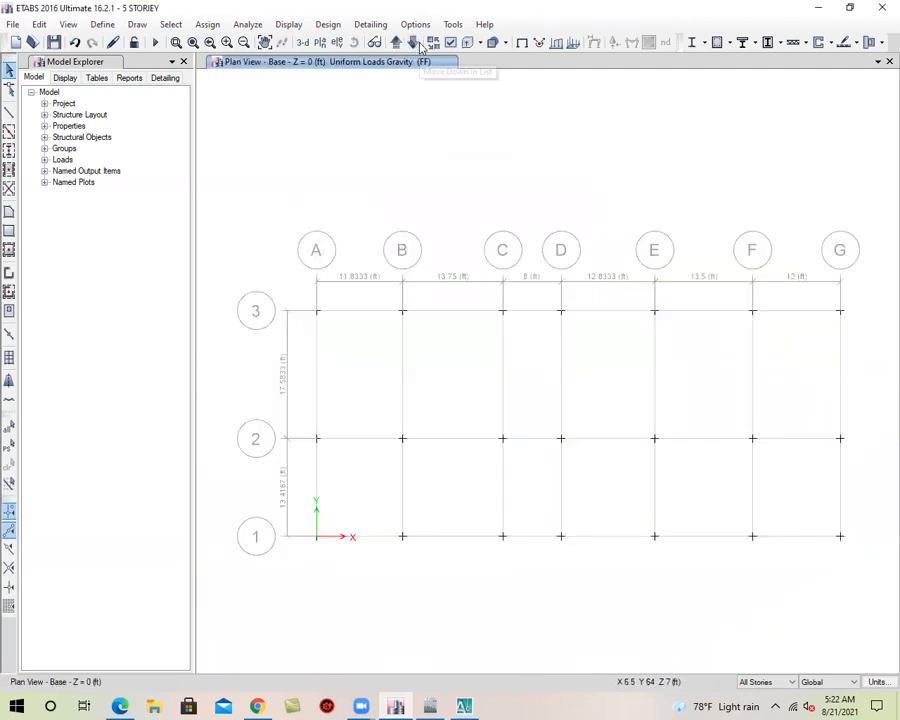
click(413, 42)
click(413, 42)
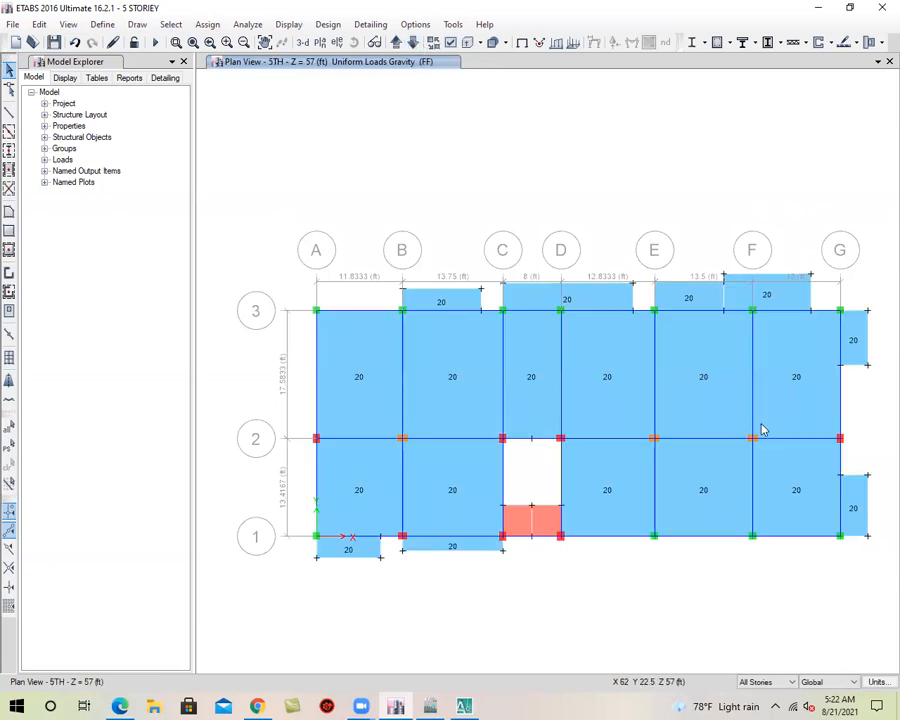
click(395, 42)
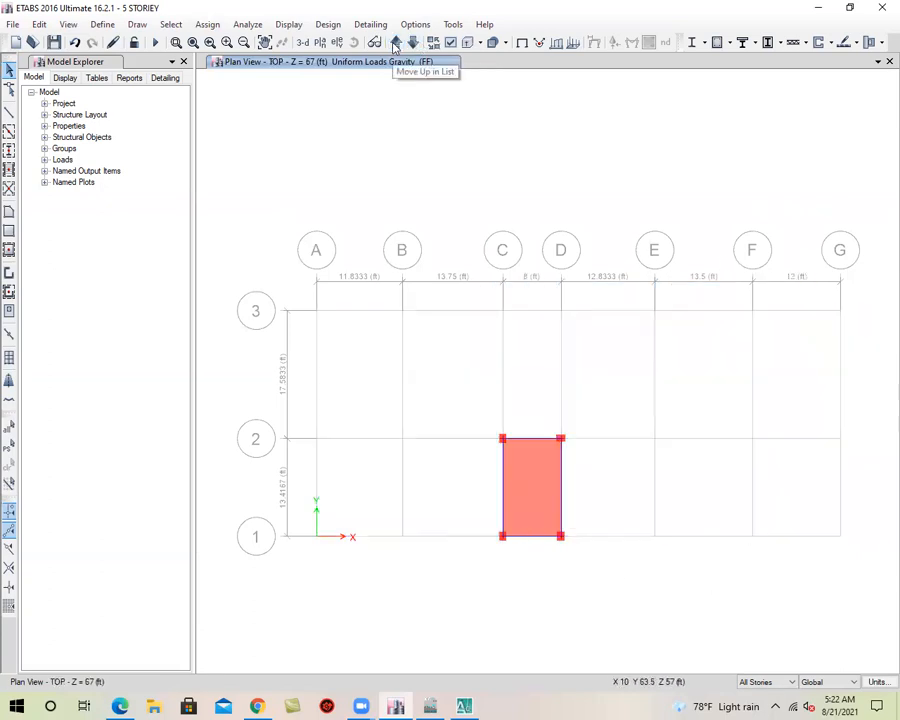
click(395, 42)
click(395, 42)
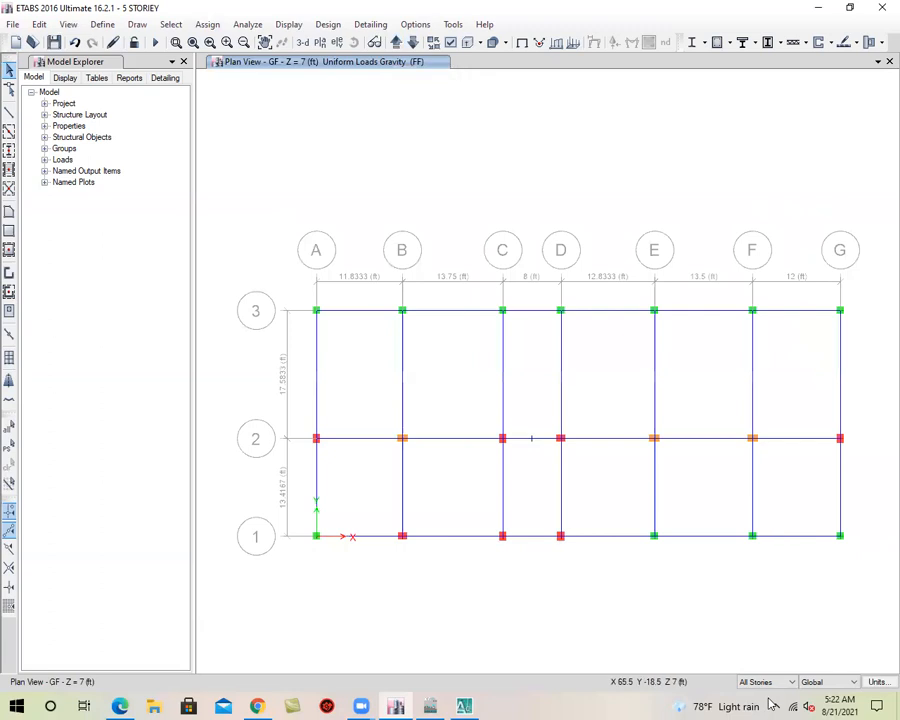
With All Stories active, select the beams on grids A and B and those spanning A–B and B–C along grids 1, 2 and 3
click(316, 358)
click(316, 475)
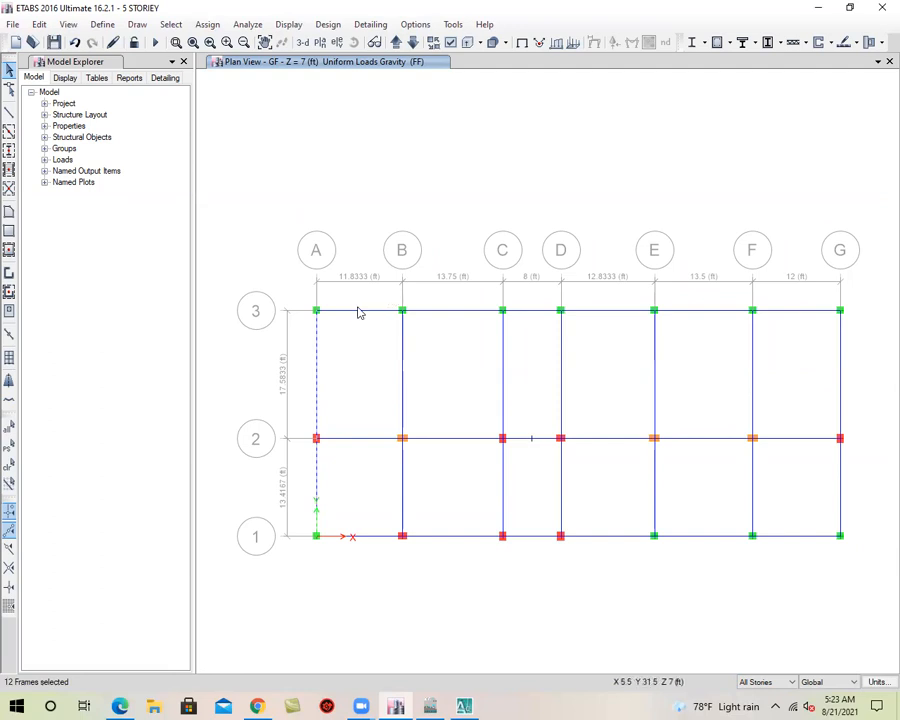
click(358, 311)
click(358, 439)
click(371, 540)
click(454, 537)
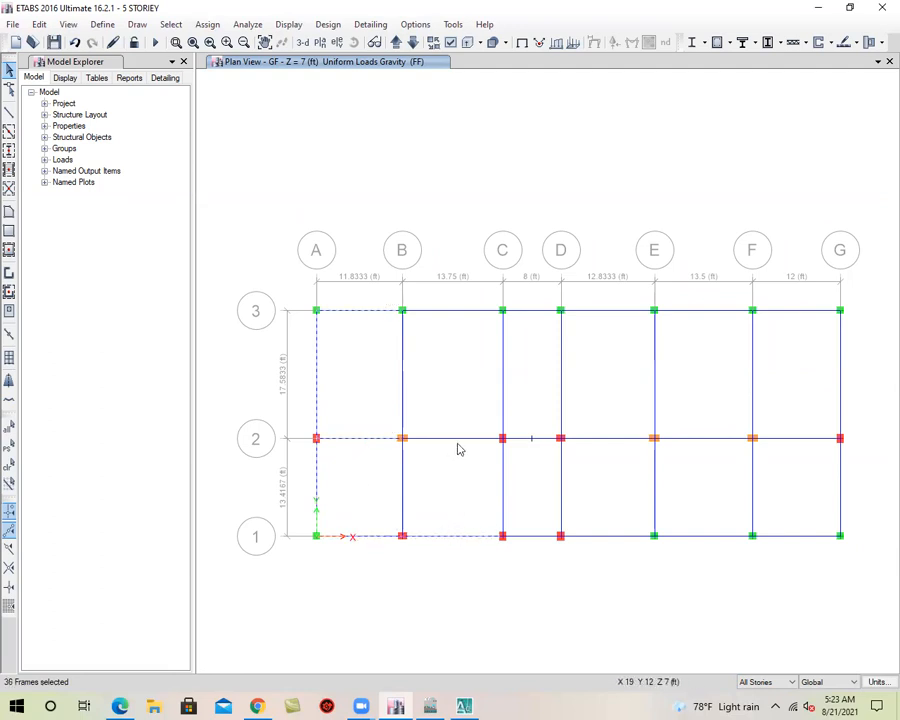
click(402, 466)
click(403, 385)
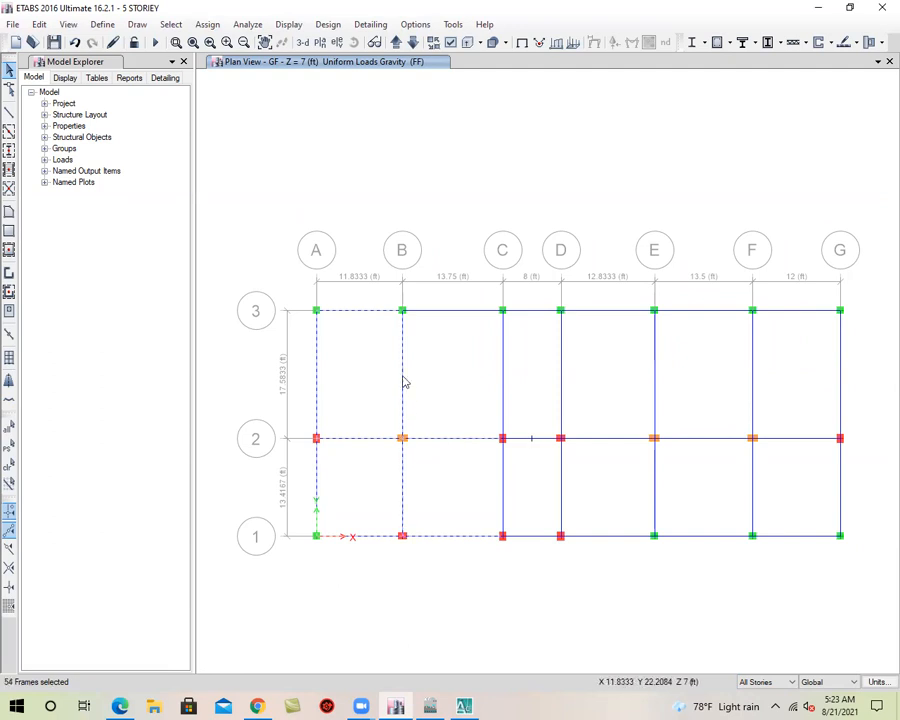
click(451, 314)
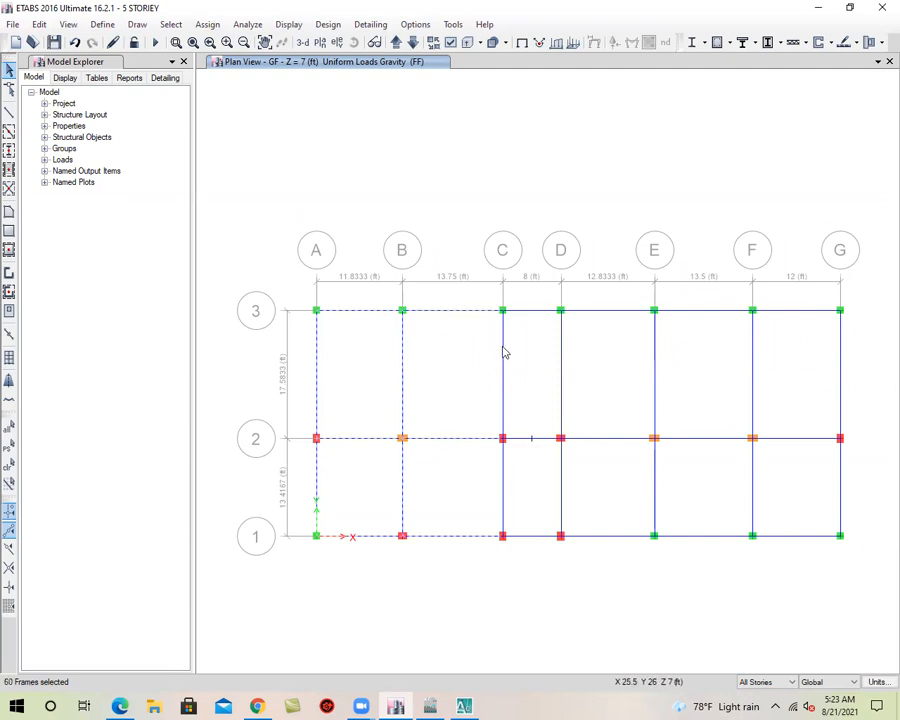
Add the beams from grid C to the E–F bay on all storeys, leaving out the four beams around the stair bay
click(505, 349)
click(528, 312)
click(565, 350)
click(603, 439)
click(603, 316)
click(657, 373)
click(690, 442)
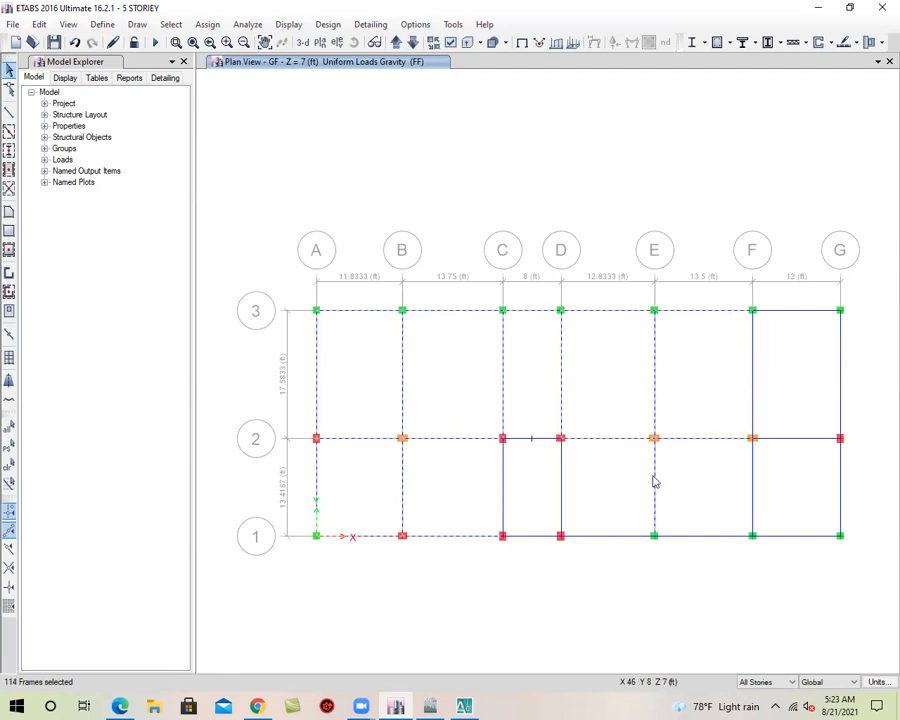
click(712, 536)
Add the beams on grids F and G and those spanning F–G along grids 1, 2 and 3 to the selection
click(787, 448)
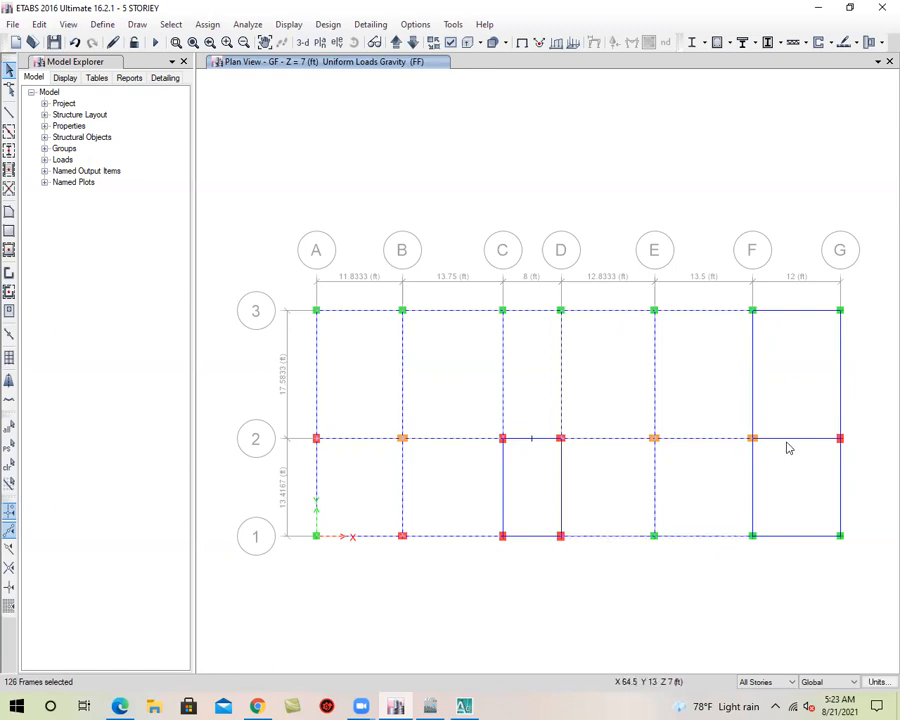
click(753, 364)
click(792, 312)
click(841, 345)
click(840, 480)
click(813, 537)
click(755, 483)
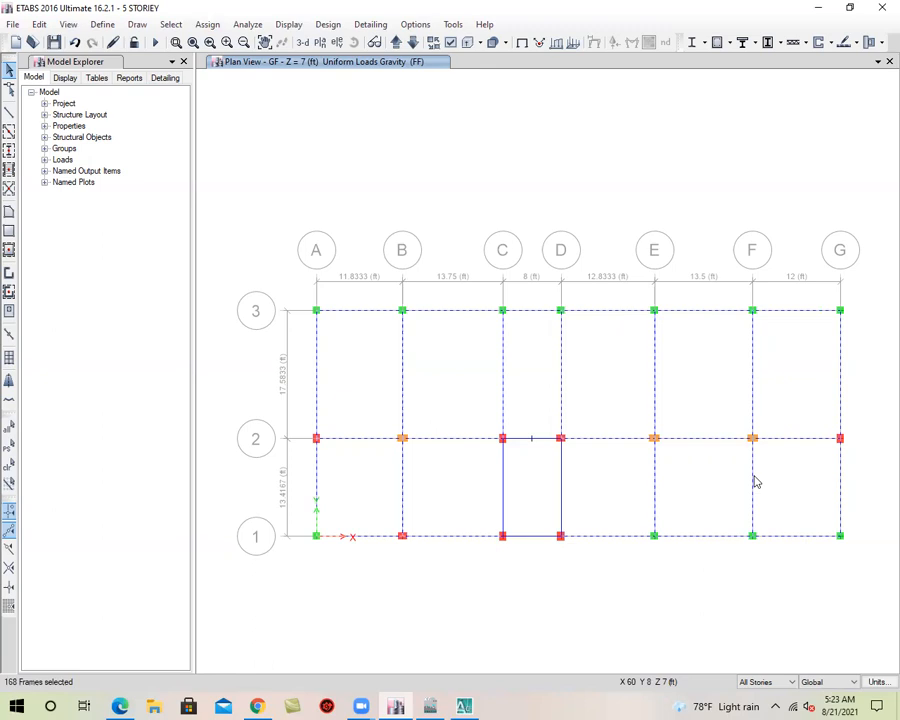
Check the beam selection in 3-D, open the 5TH plan view and restrict editing to One Story
click(302, 43)
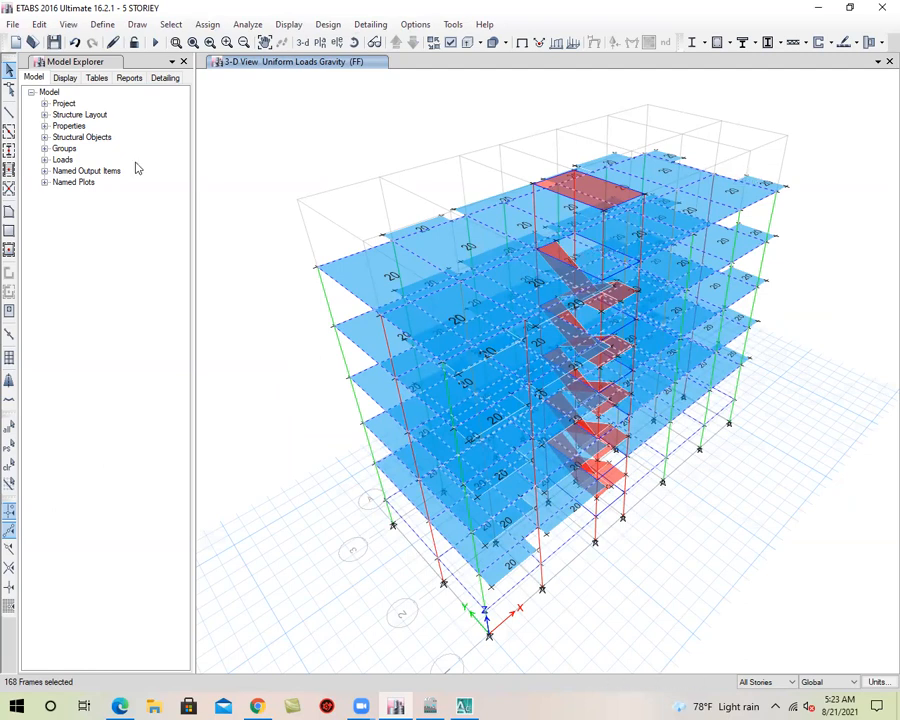
click(320, 42)
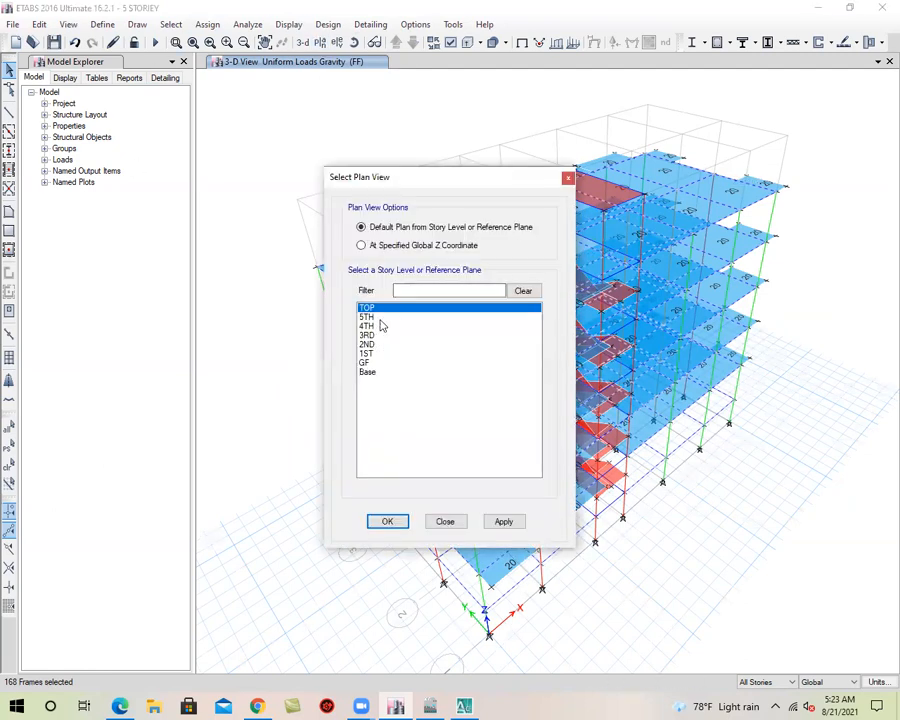
click(378, 317)
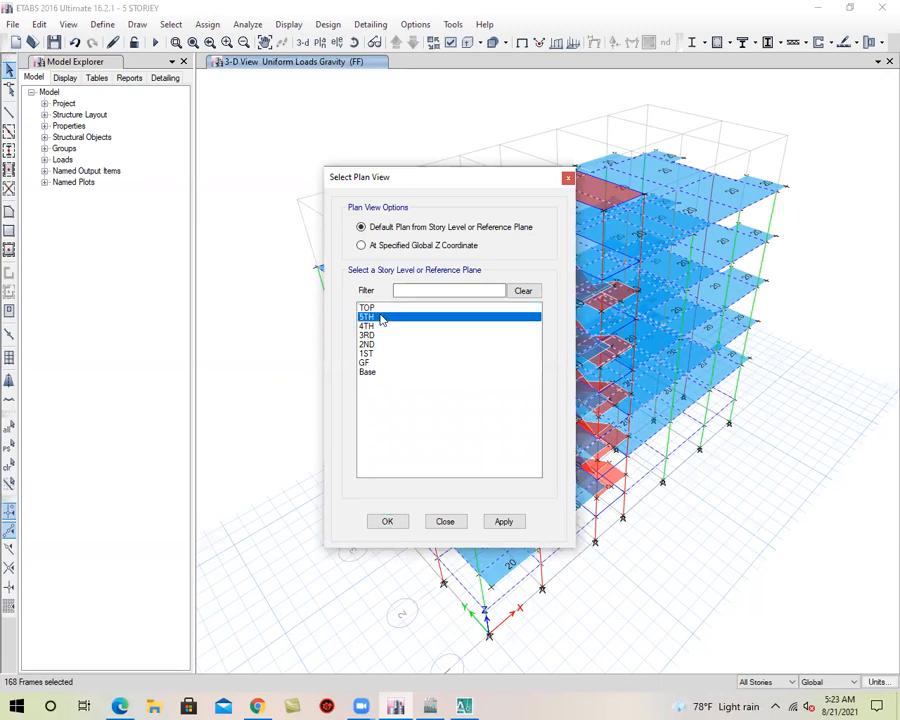
click(501, 524)
click(392, 521)
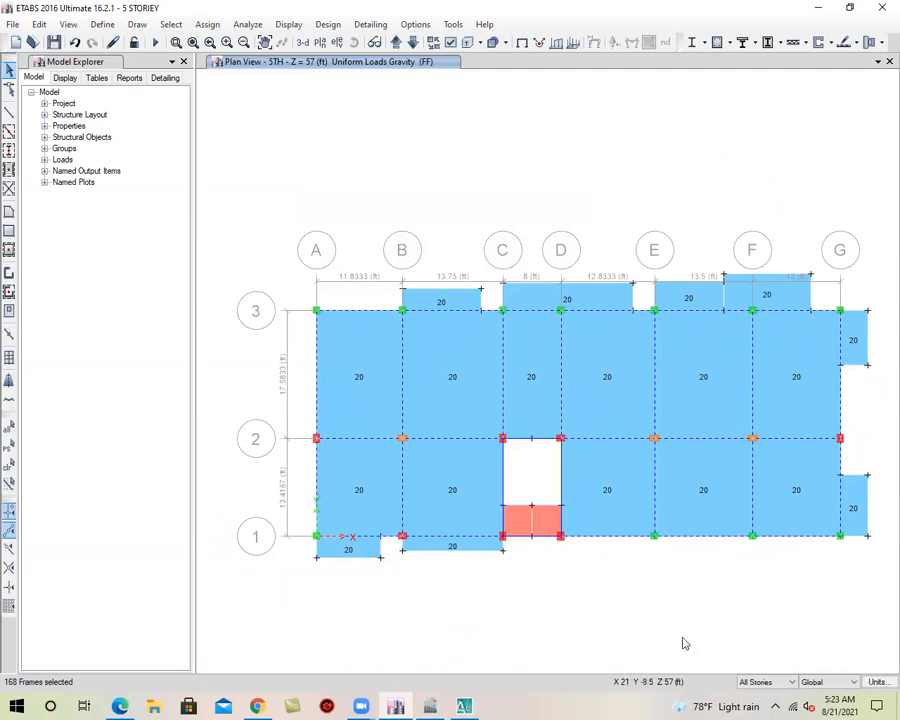
click(777, 687)
click(762, 708)
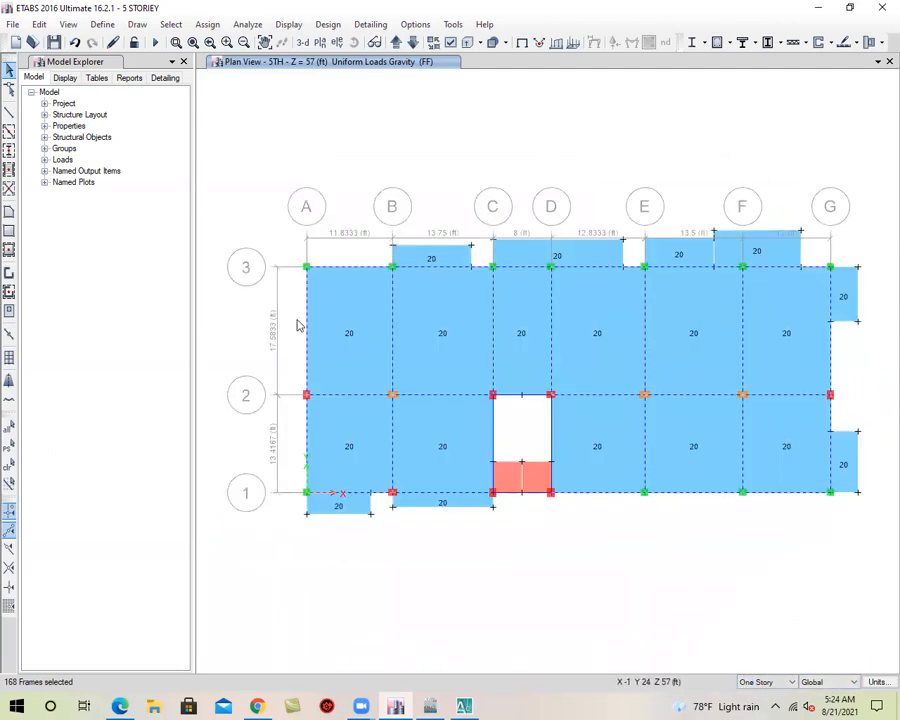
Deselect the 5TH storey beams on grids A to D and the beams between them along grids 2 and 3
click(308, 313)
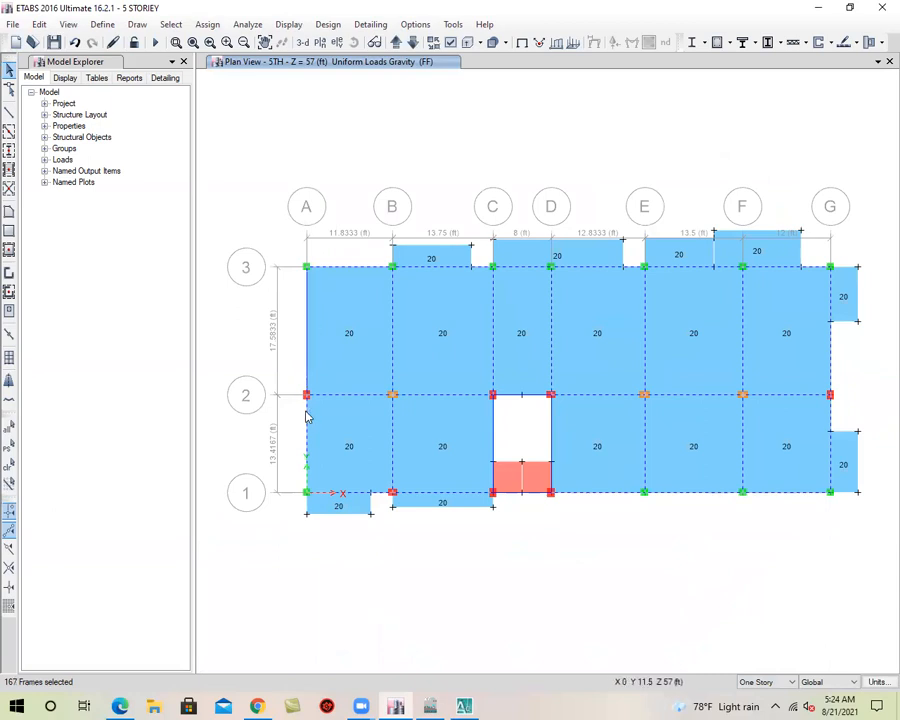
click(307, 415)
click(330, 395)
click(358, 267)
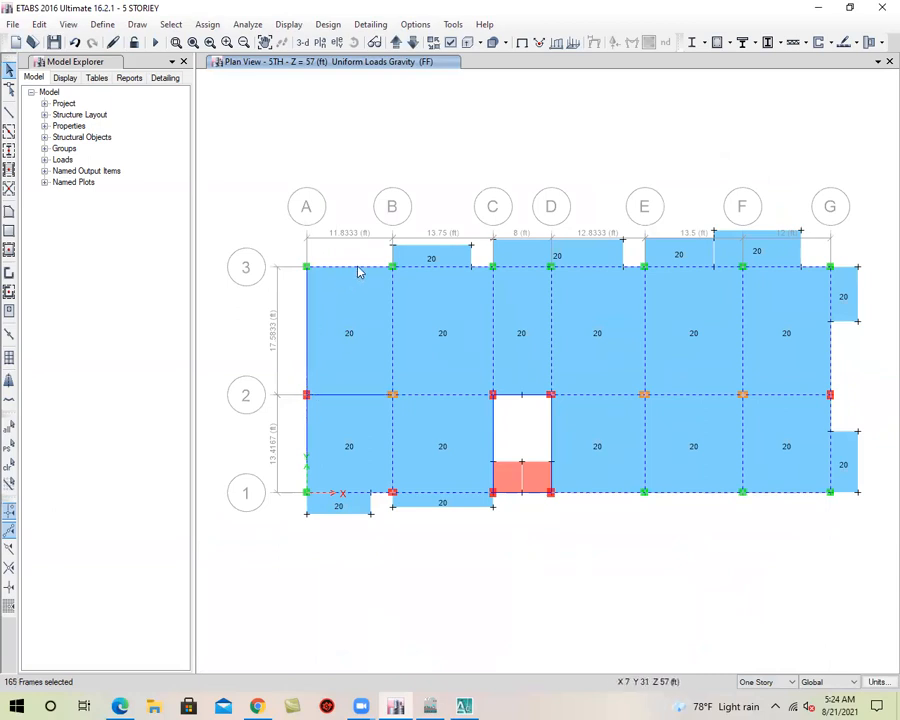
click(392, 425)
click(392, 356)
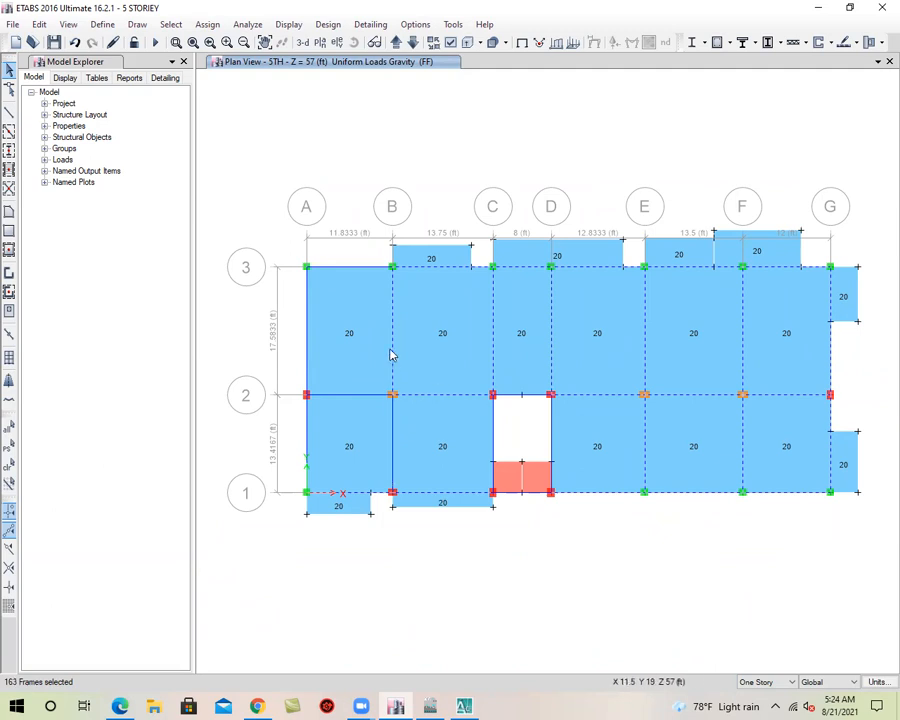
click(423, 269)
click(431, 397)
click(495, 302)
click(519, 268)
click(550, 292)
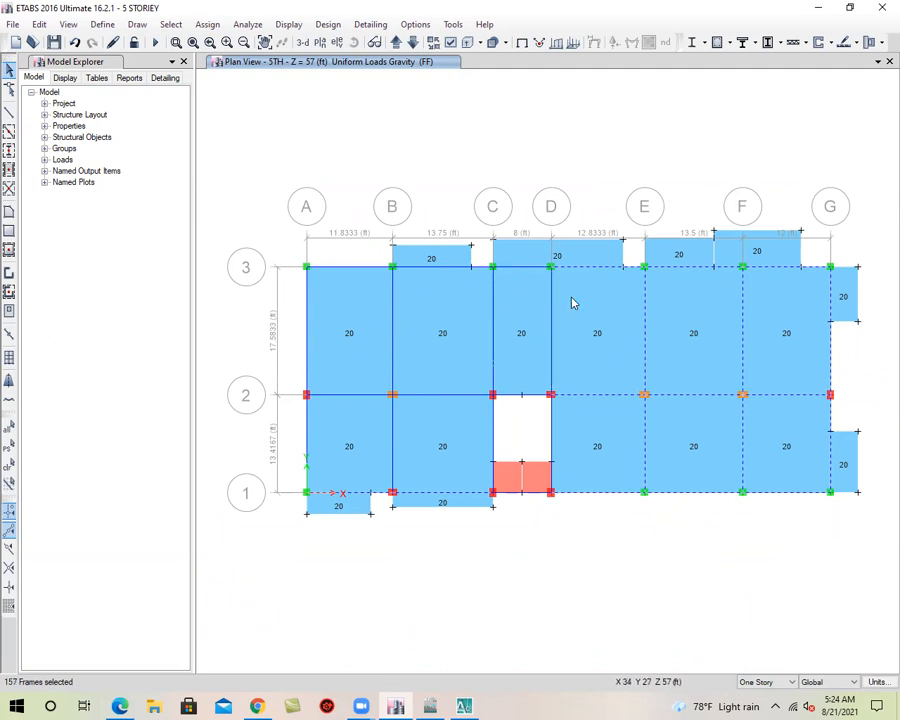
Deselect the 5TH storey beams on grid E, between D and F on grids 2 and 3, and along grid 1 from A to E outside the stair bay
click(588, 269)
click(693, 268)
click(647, 320)
click(340, 487)
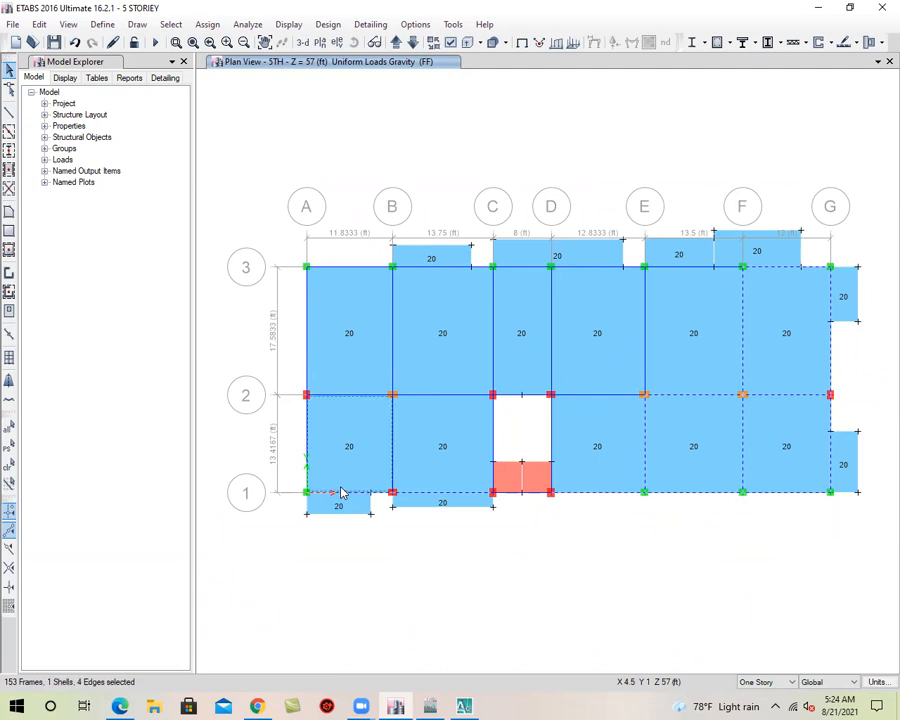
click(348, 470)
click(345, 494)
click(415, 493)
click(633, 493)
click(645, 480)
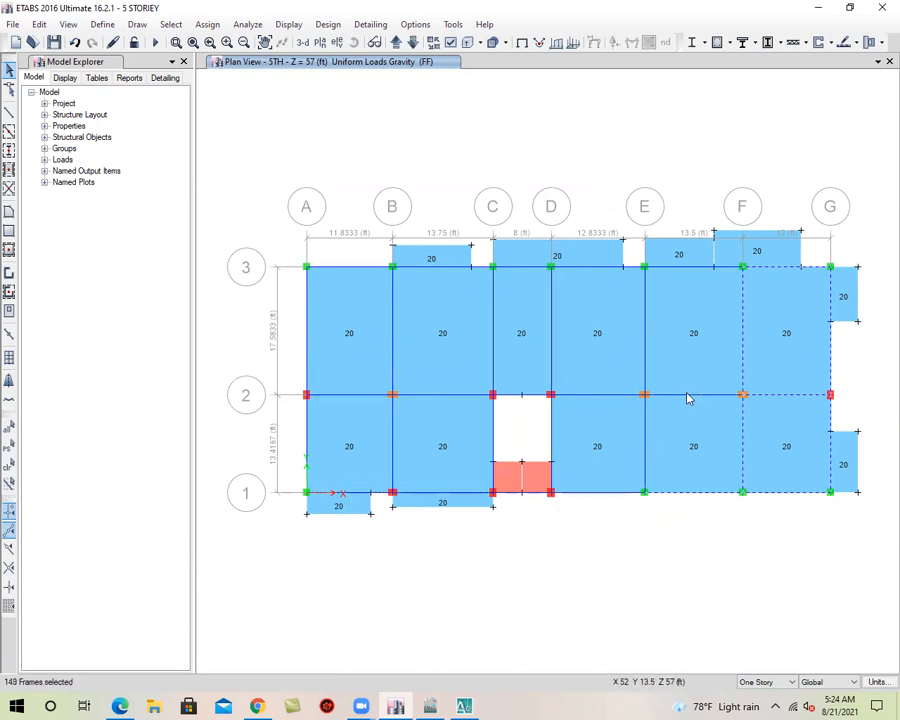
Deselect the remaining 5TH storey beams on grids F and G and in the E–F and F–G bays, and return to the 3-D view
click(744, 341)
click(743, 436)
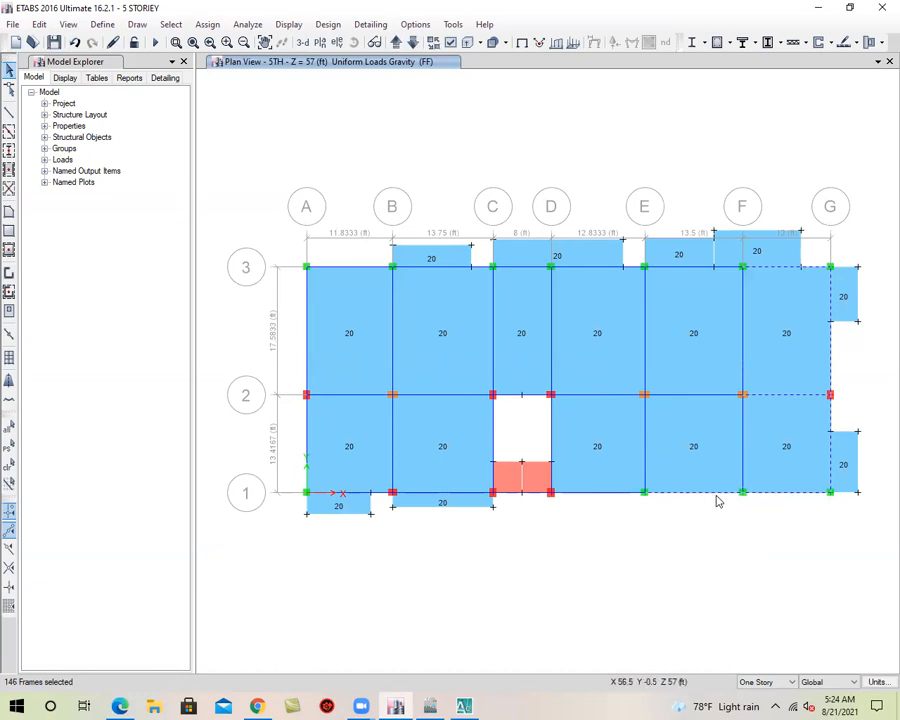
click(717, 496)
click(771, 498)
click(783, 397)
click(785, 268)
click(832, 330)
click(830, 462)
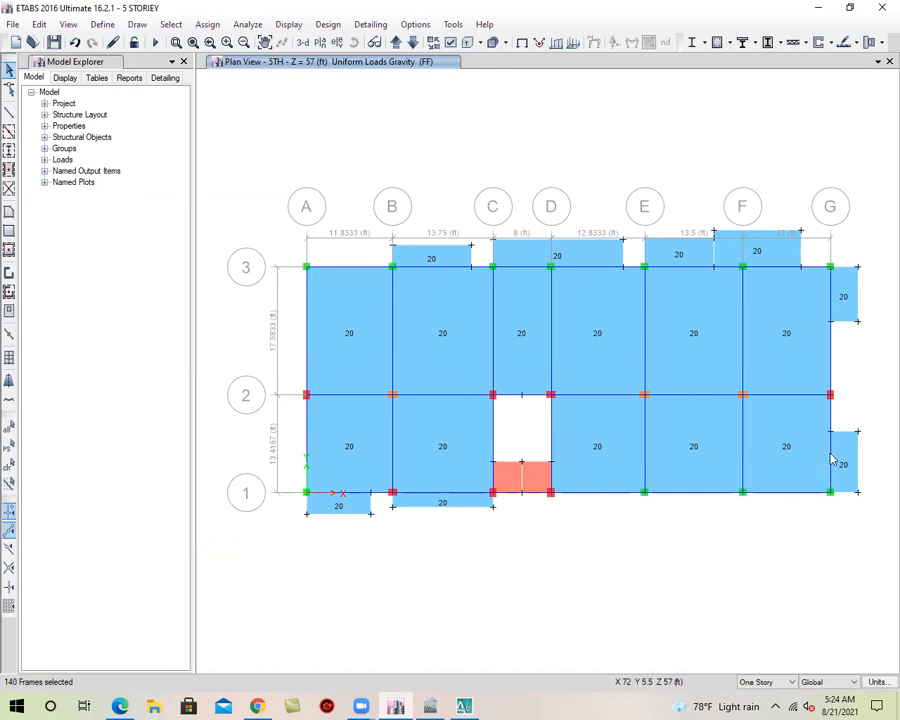
click(301, 42)
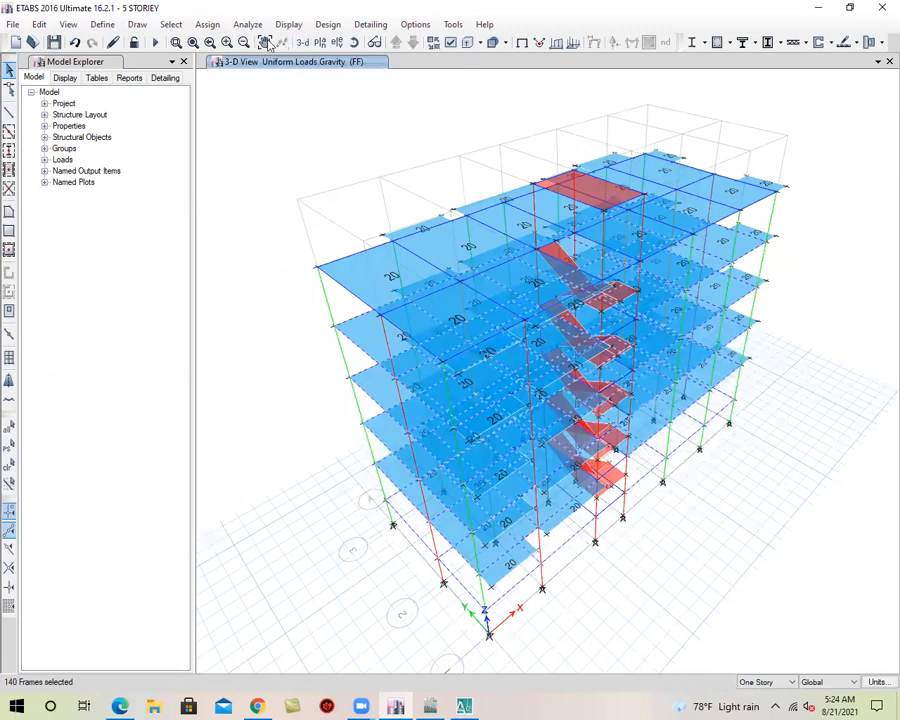
Assign a uniform distributed gravity load of 0.35 kip/ft under the PW pattern to the selected beams, replacing existing loads
click(207, 24)
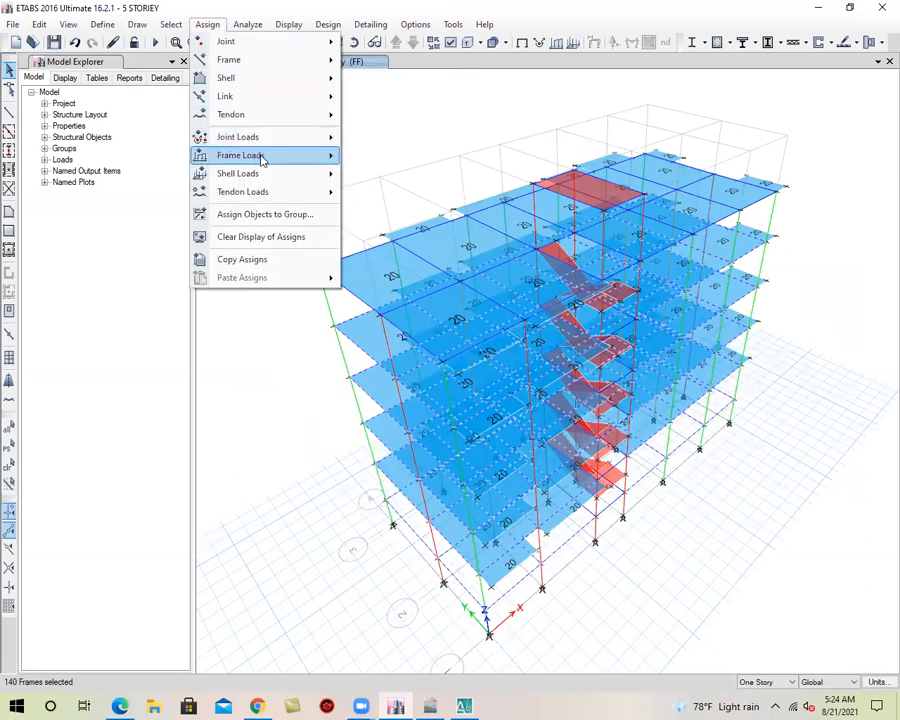
mouse_move(262, 160)
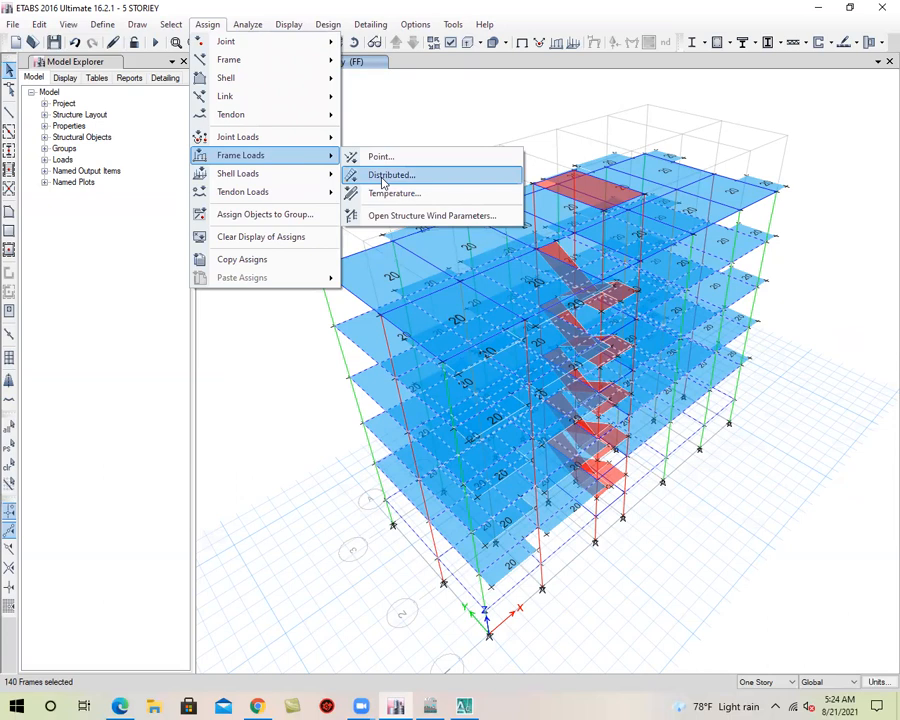
click(383, 176)
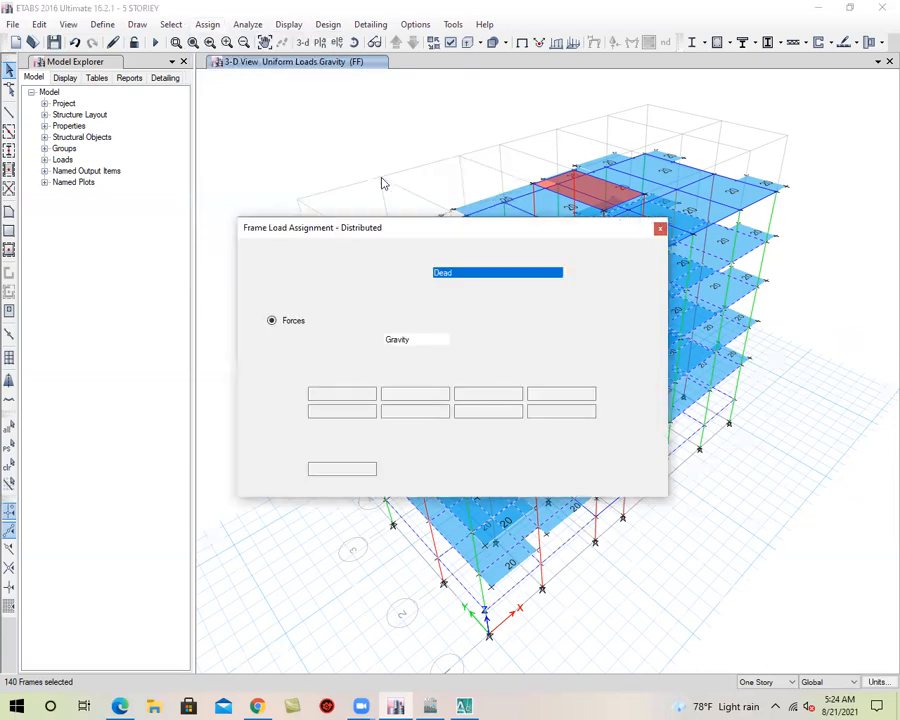
click(478, 274)
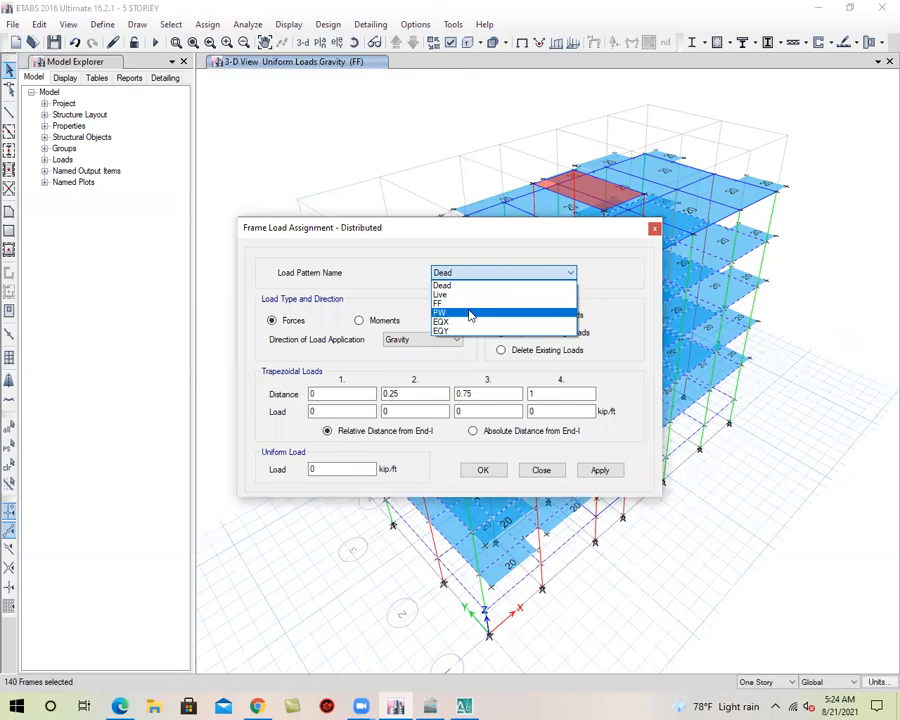
click(470, 316)
click(341, 467)
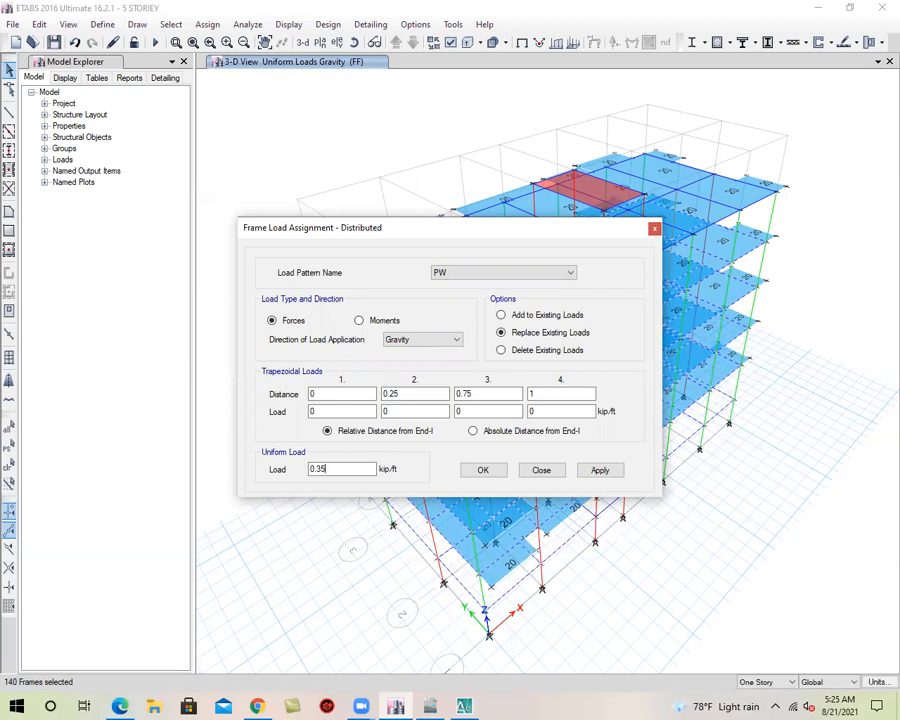
click(600, 472)
click(483, 470)
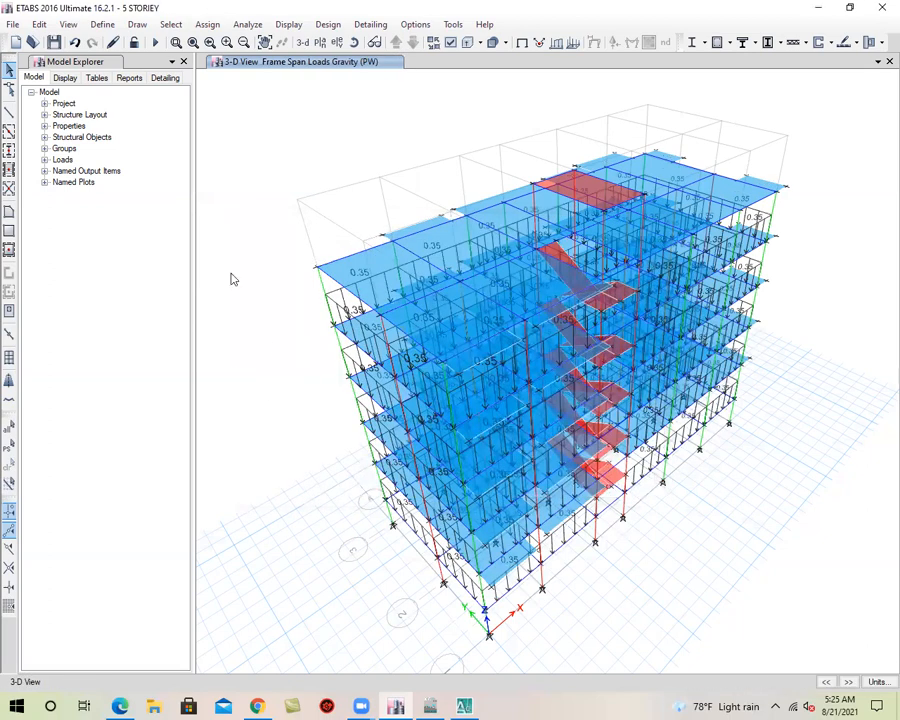
Set editing to All Stories and select the stair flights and landings throughout the building
click(360, 47)
drag(414, 617, 372, 640)
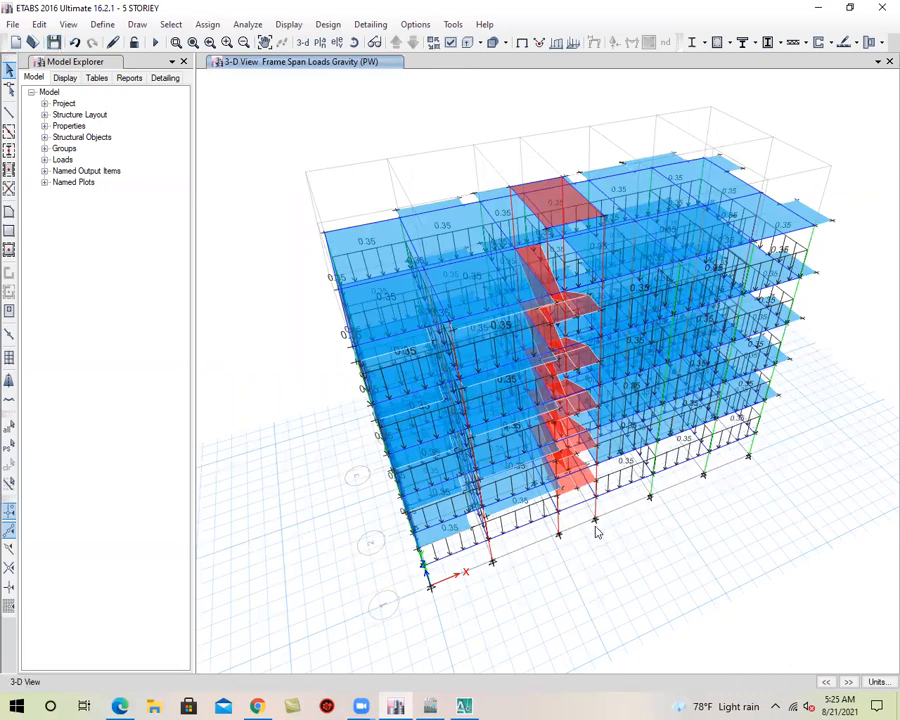
scroll(580, 500, up, 2)
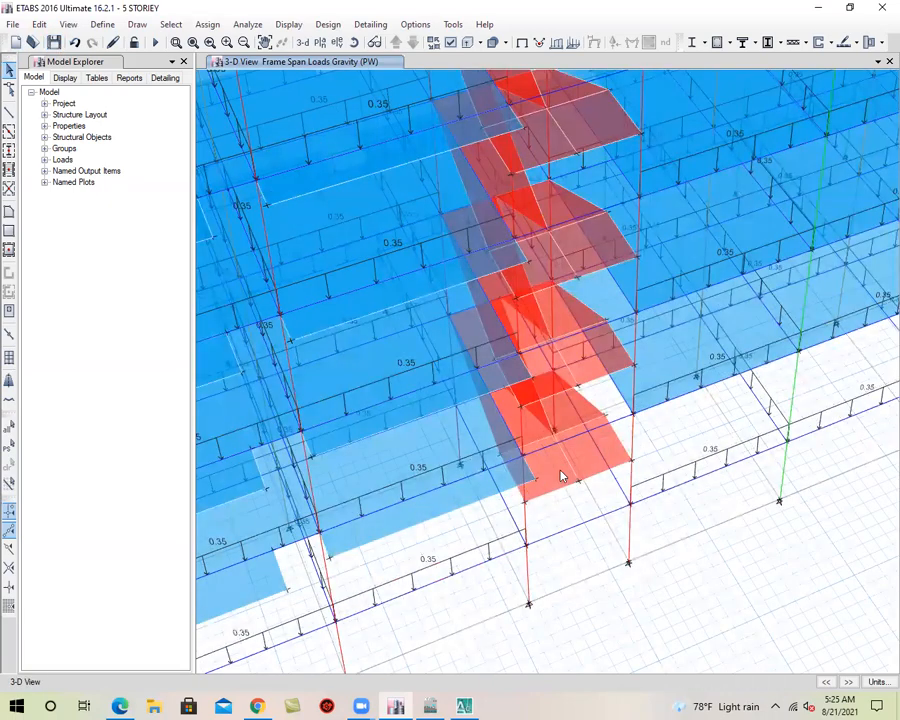
click(561, 477)
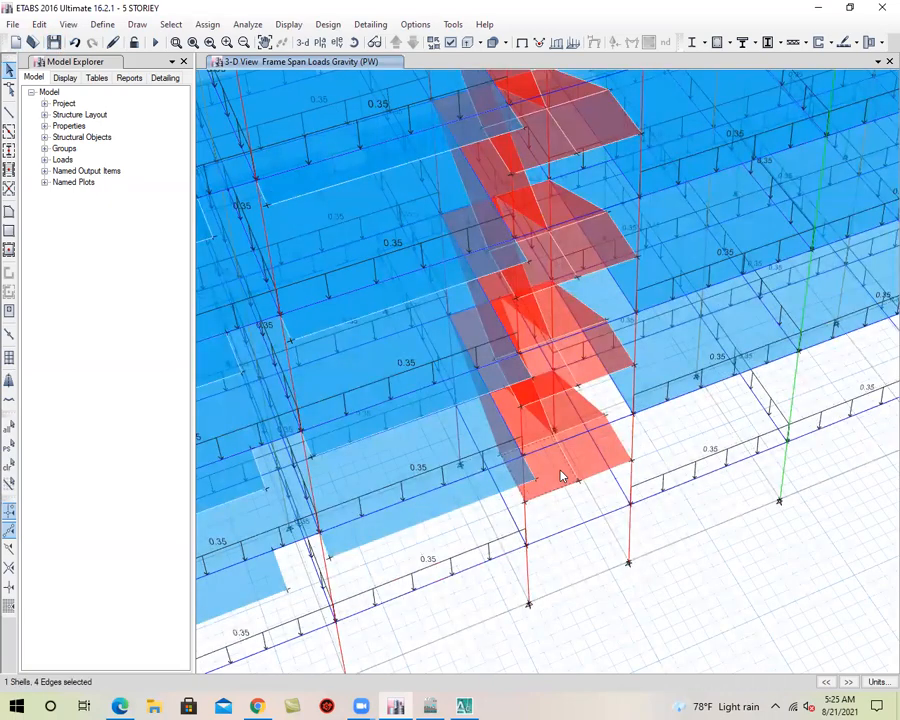
click(9, 150)
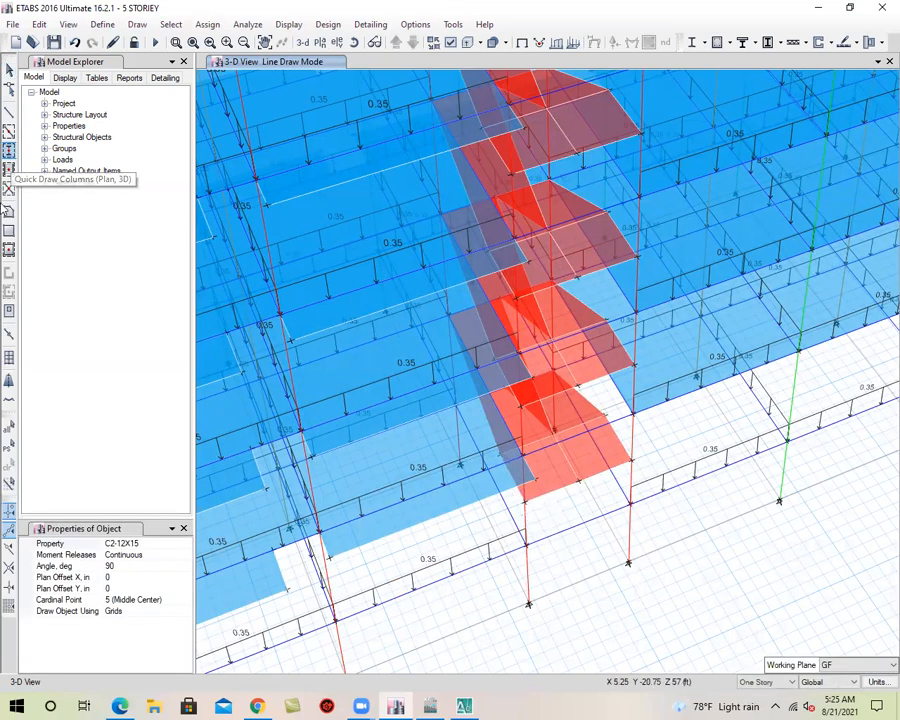
key(Escape)
click(775, 683)
click(765, 701)
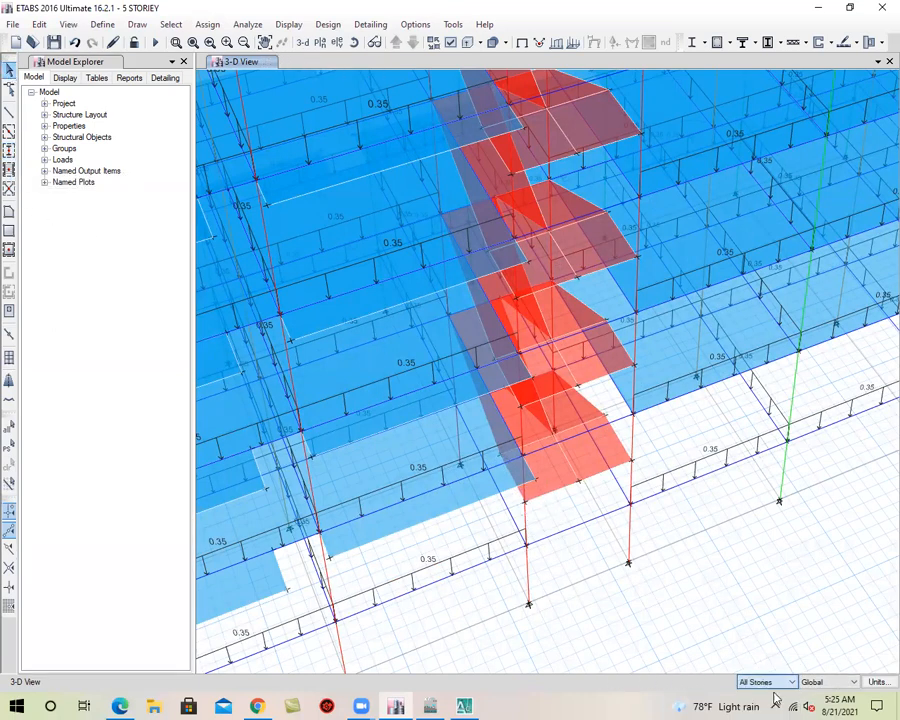
click(597, 477)
click(531, 437)
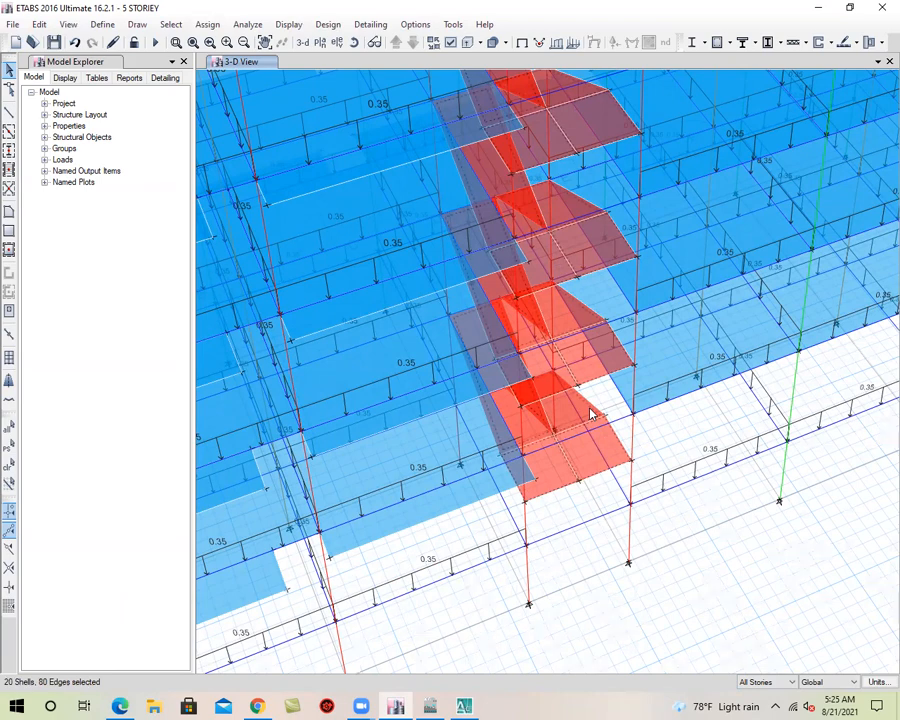
Assign a uniform Live load of 84 lb/ft² in the gravity direction to the selected stair shells, replacing existing loads
scroll(588, 416, down, 5)
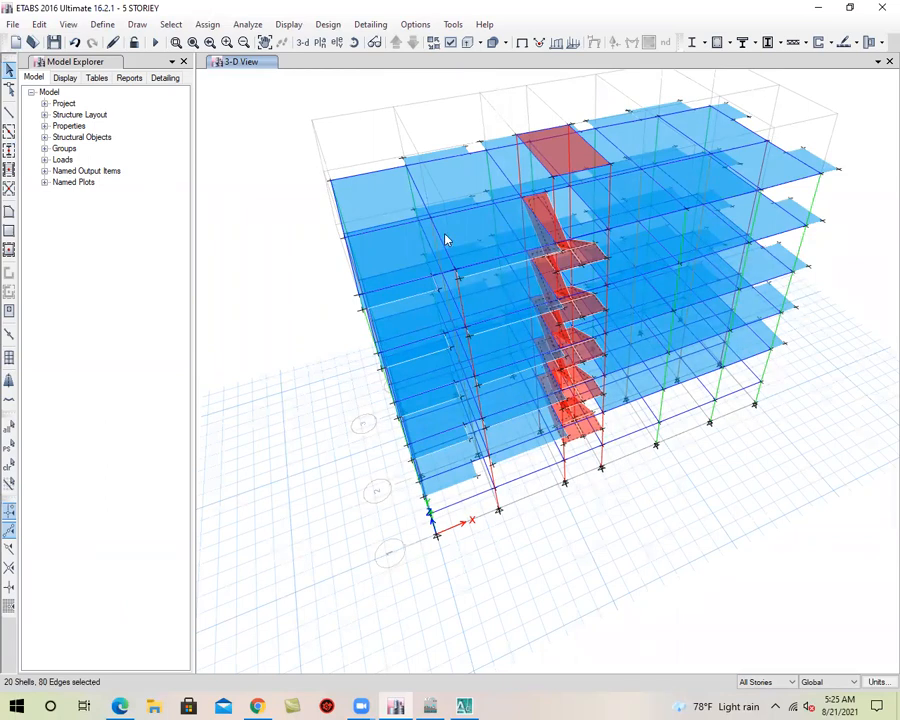
click(207, 24)
mouse_move(258, 183)
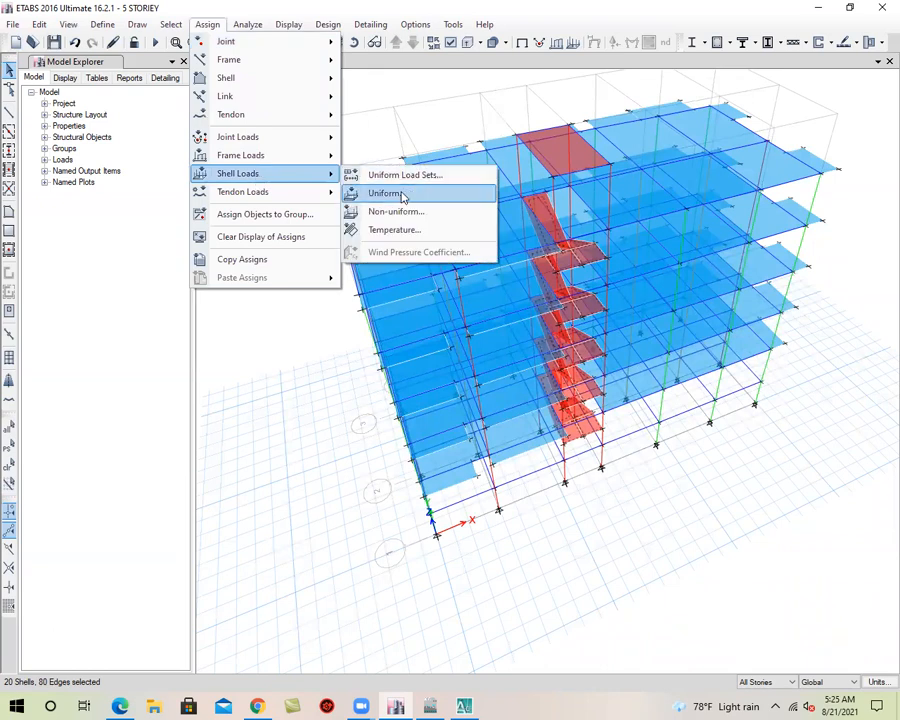
click(373, 193)
click(465, 315)
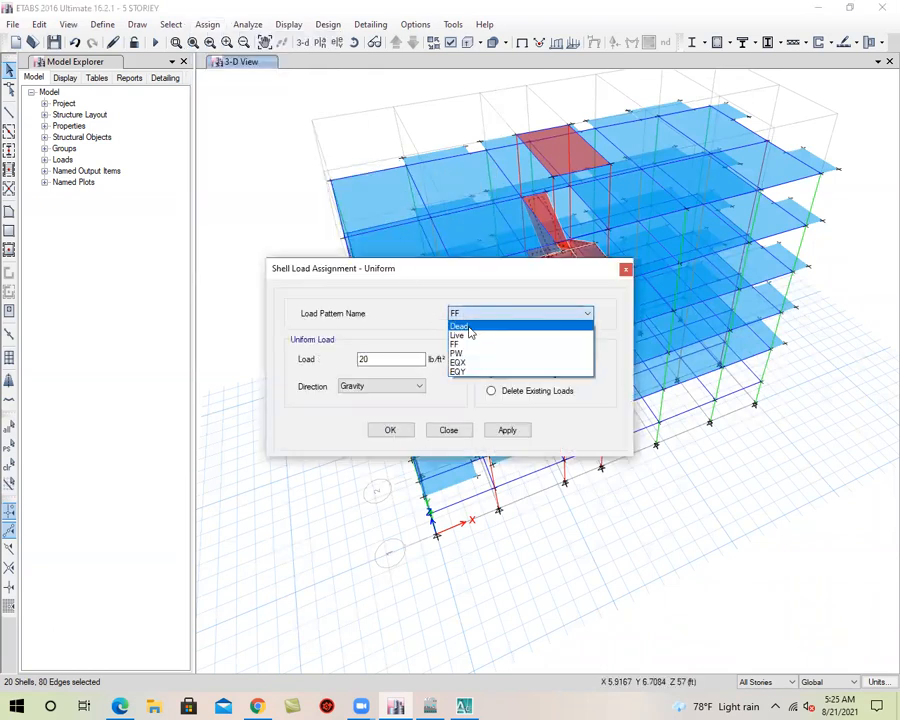
click(475, 343)
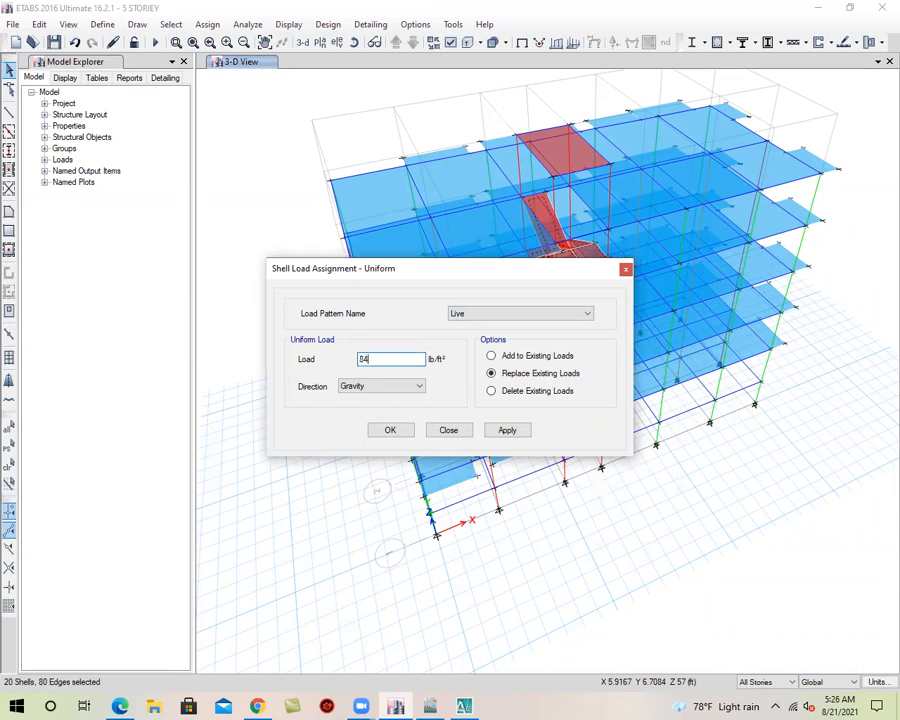
click(505, 428)
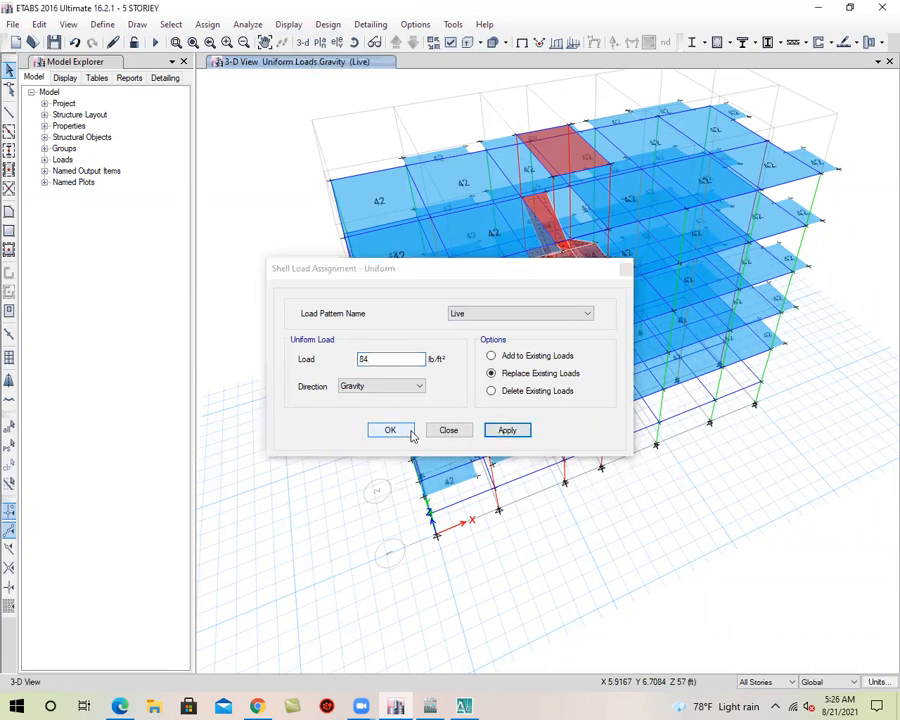
click(408, 431)
Check the live loads on the stair flights and landings in 3-D, and save the model
scroll(587, 260, up, 3)
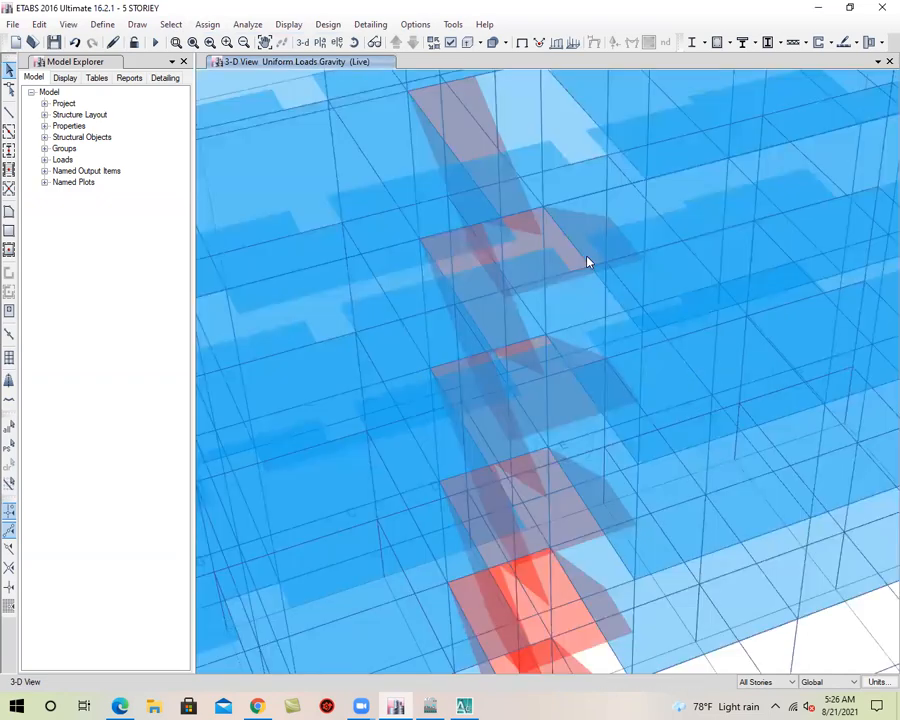
scroll(582, 275, down, 5)
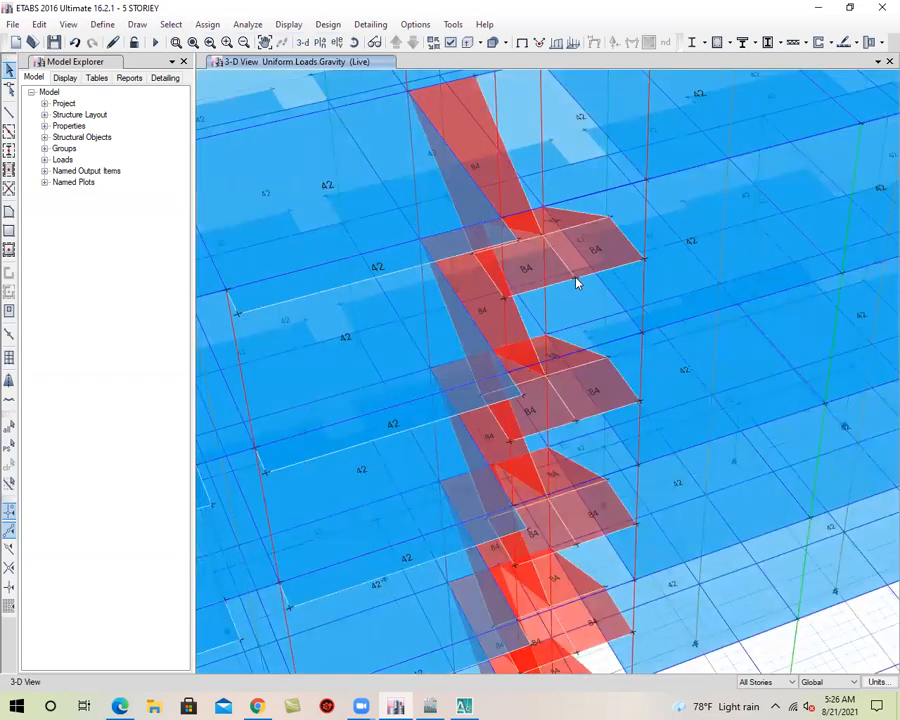
click(55, 43)
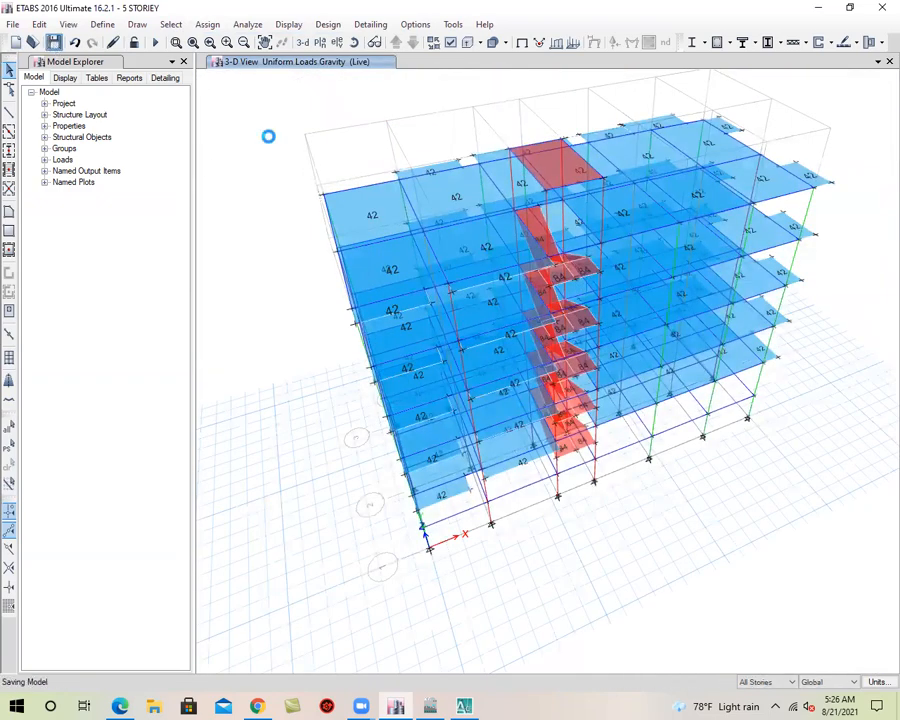
middle_drag(313, 336, 305, 363)
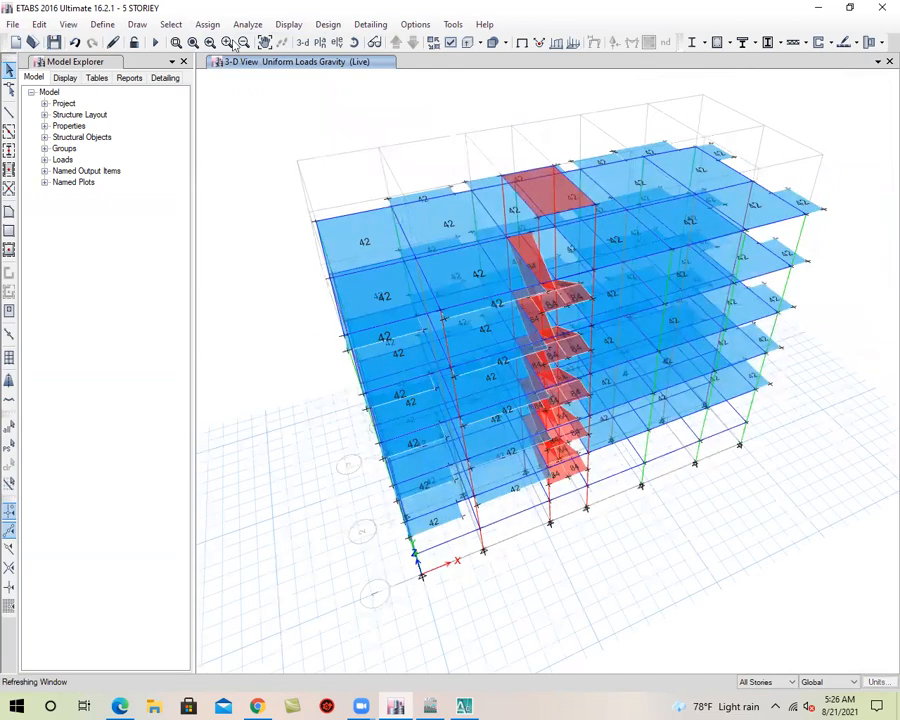
click(52, 46)
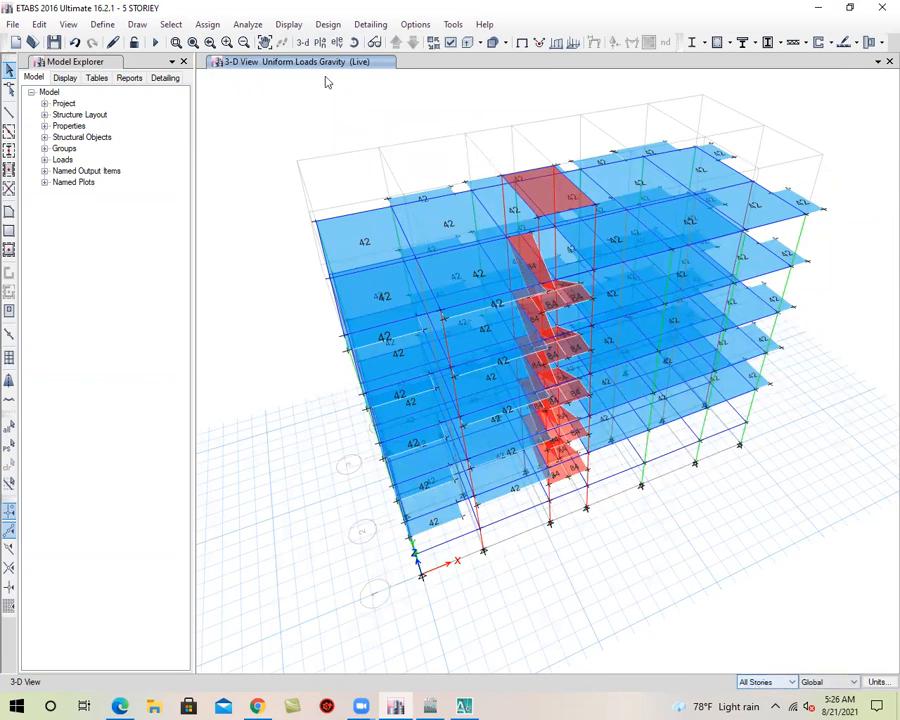
Open the 1ST plan view and select the two overhangs outside grid 1 and the A–B and B–C slabs between grids 1 and 2
click(320, 43)
click(384, 353)
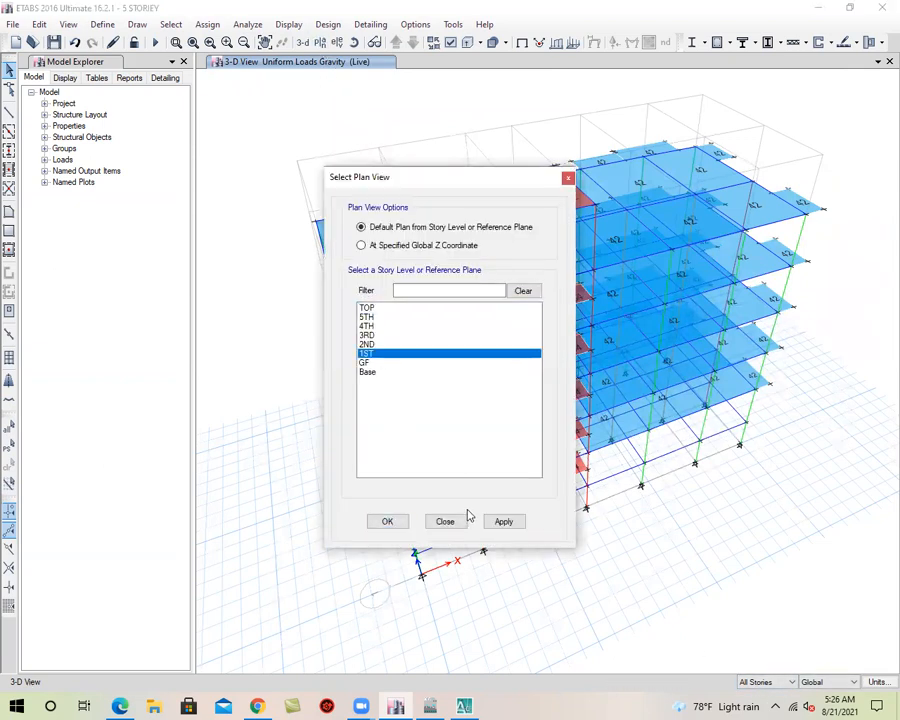
click(503, 521)
click(402, 522)
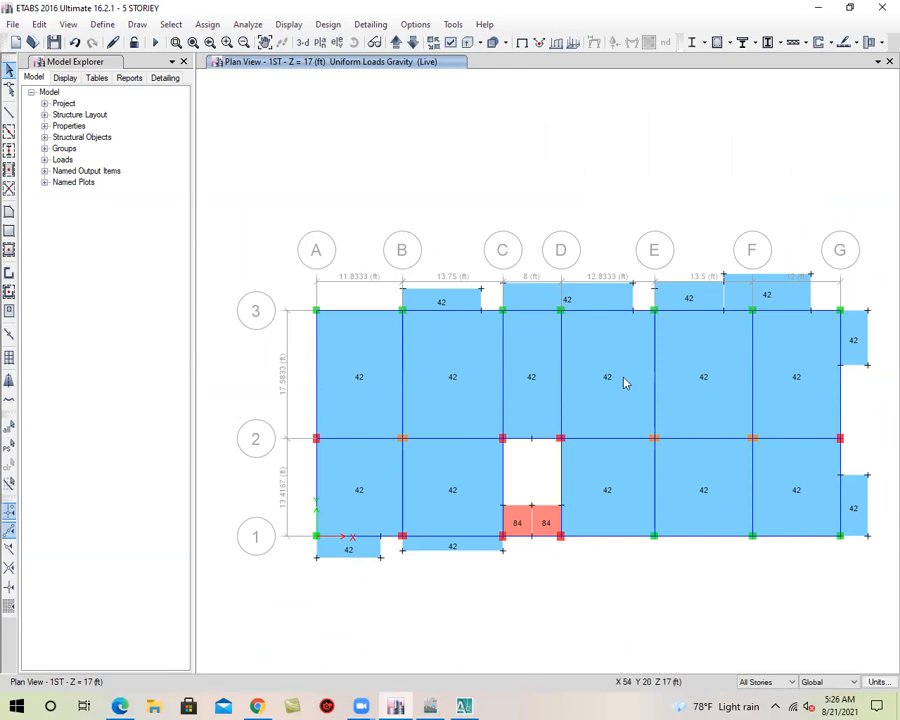
click(346, 551)
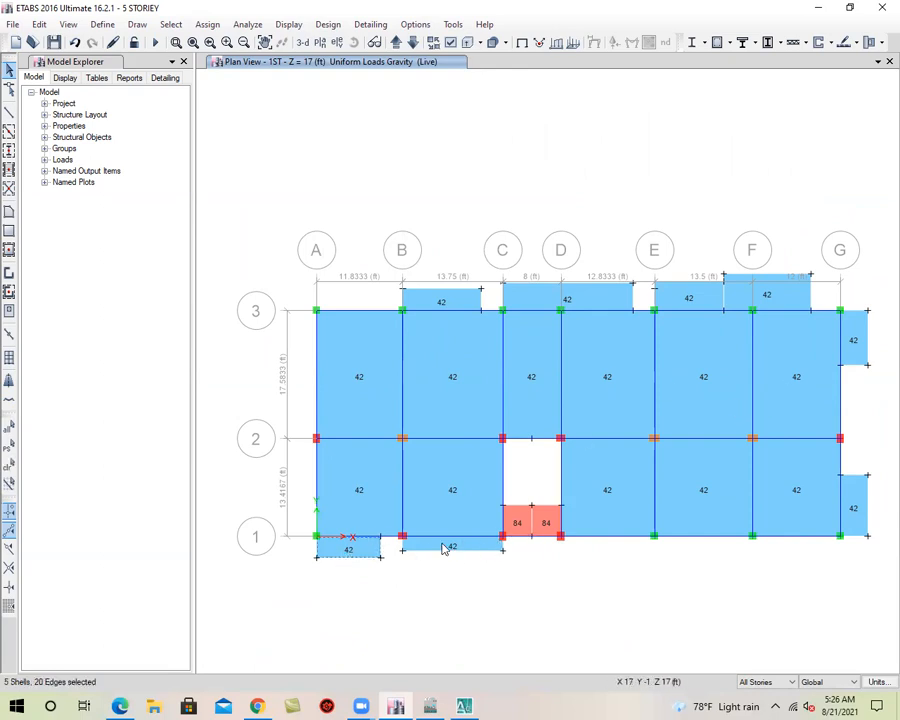
click(446, 548)
click(434, 500)
click(374, 492)
Add the slabs from A to G between grids 2 and 3, and from D to G between grids 1 and 2, to the selection
click(358, 392)
click(452, 391)
click(536, 388)
click(602, 388)
click(608, 475)
click(695, 470)
click(727, 395)
click(796, 378)
click(810, 489)
Add the overhangs beyond grids G and 3 to the selection, plus the uppermost corner slab at A–3 in the 3-D view
click(855, 492)
click(862, 352)
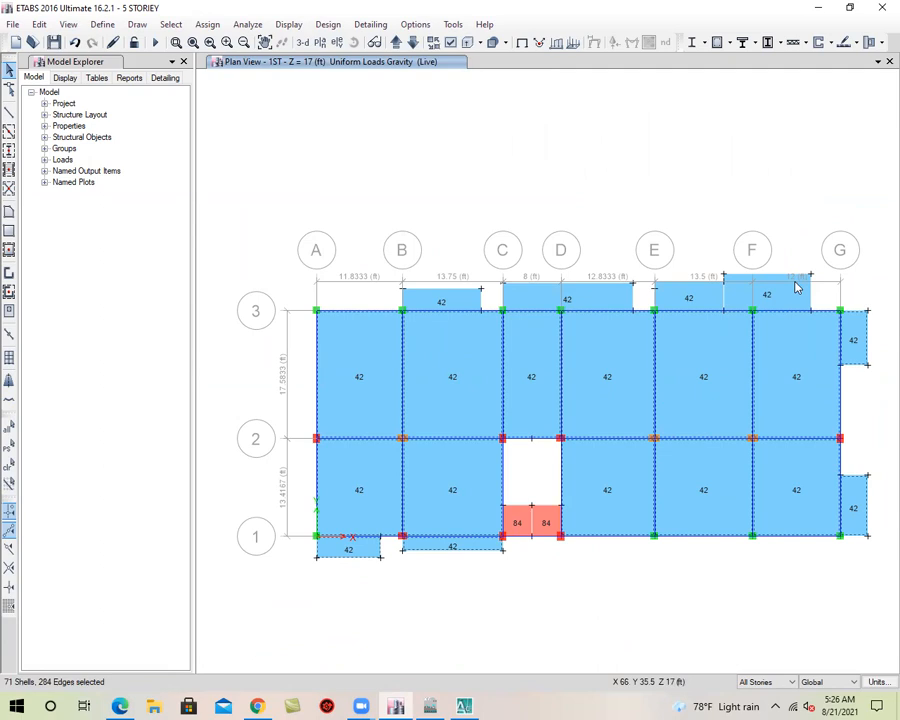
click(780, 296)
click(697, 298)
click(603, 297)
click(450, 301)
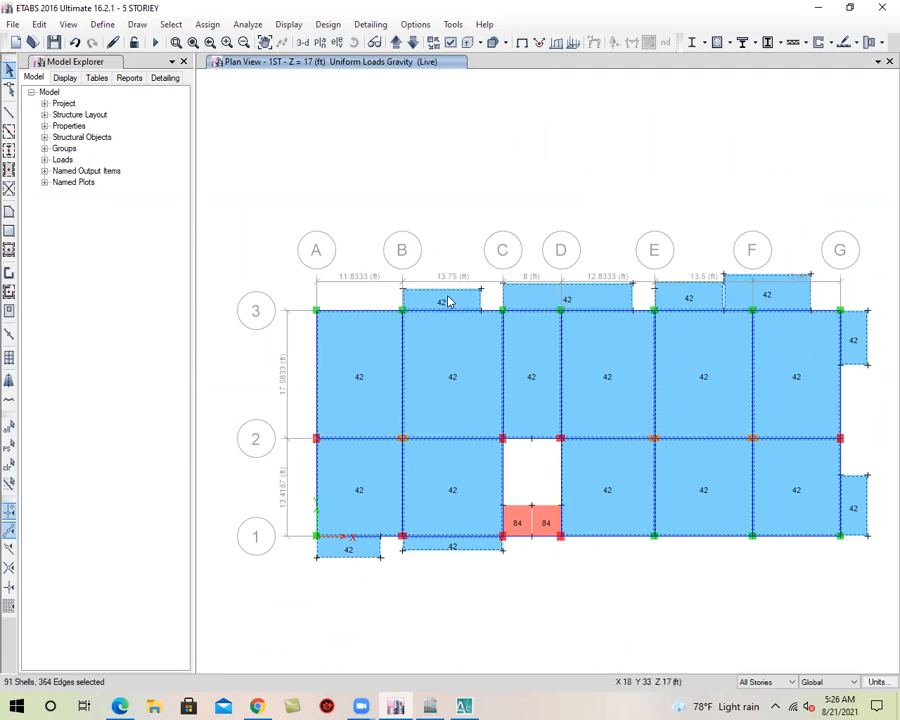
click(303, 42)
click(354, 275)
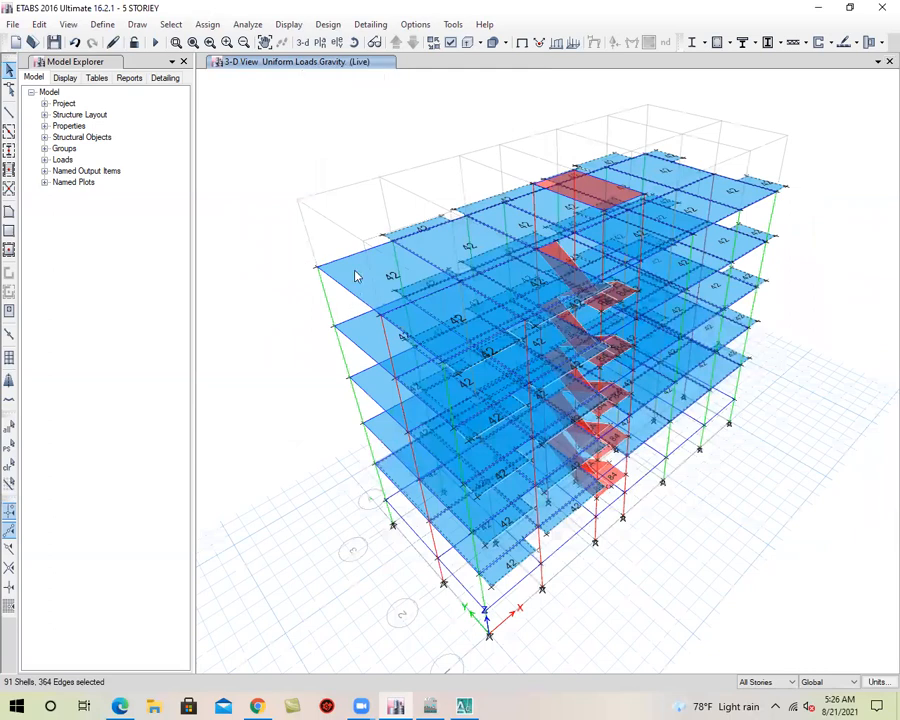
Assign Auto Cookie Cut floor meshing to the selected slabs, with meshing at visible grids and a maximum element size of 12 in
click(209, 25)
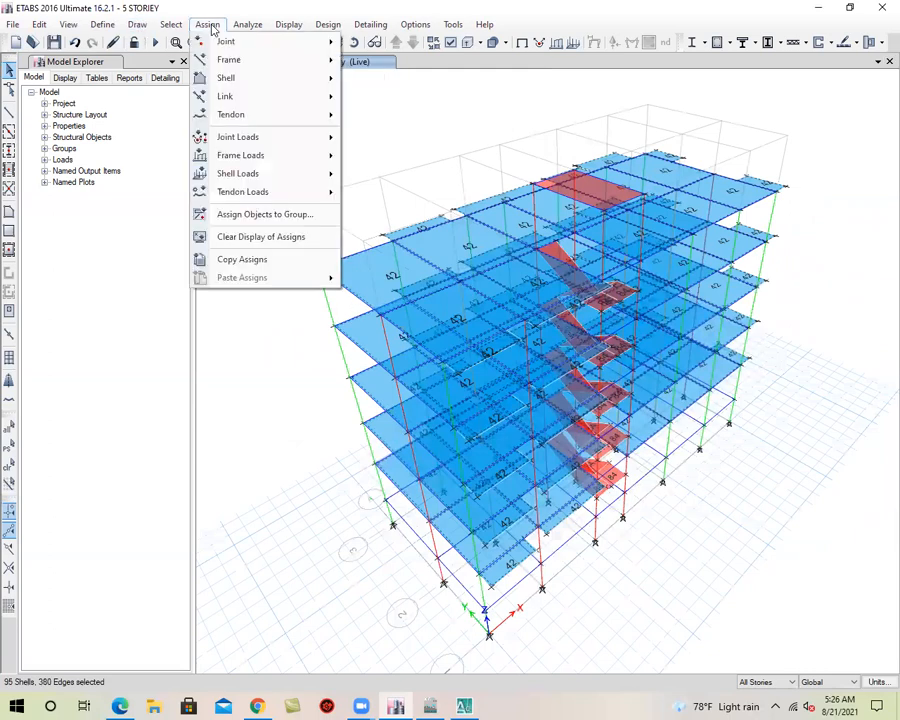
mouse_move(273, 82)
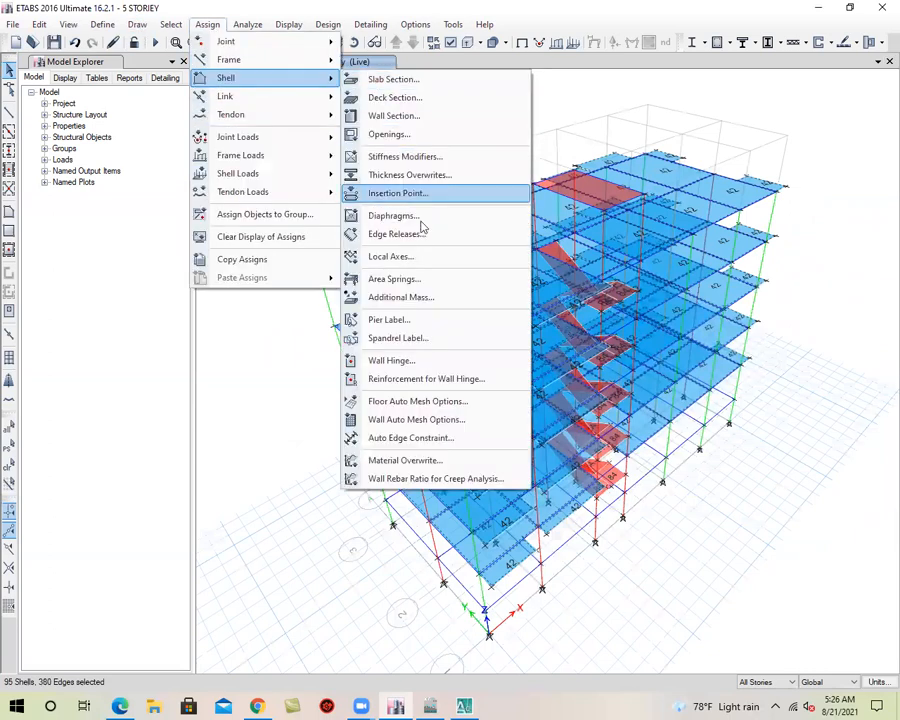
click(447, 404)
click(249, 323)
click(237, 370)
click(237, 384)
double_click(470, 383)
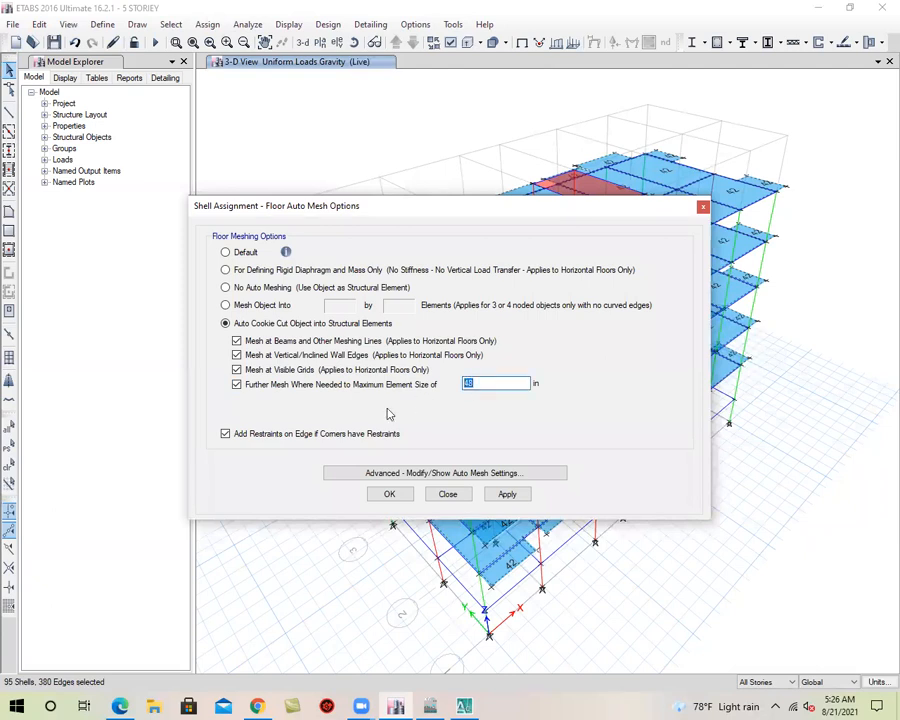
text(12)
click(503, 496)
click(396, 494)
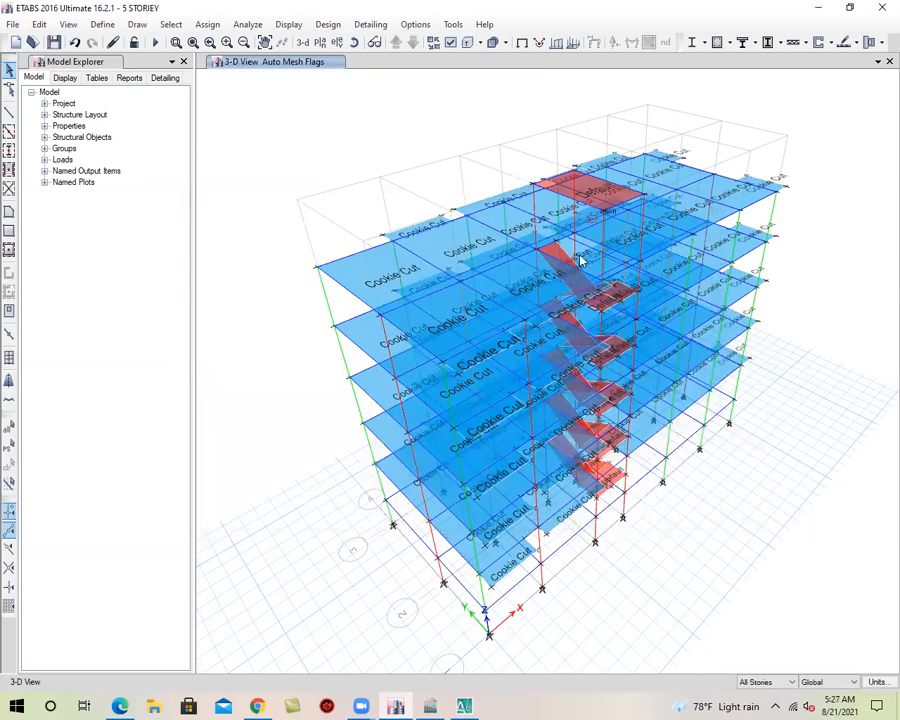
Check the auto mesh flags on the slabs, restore the default 3-D view and save the model
click(354, 42)
drag(375, 327, 578, 629)
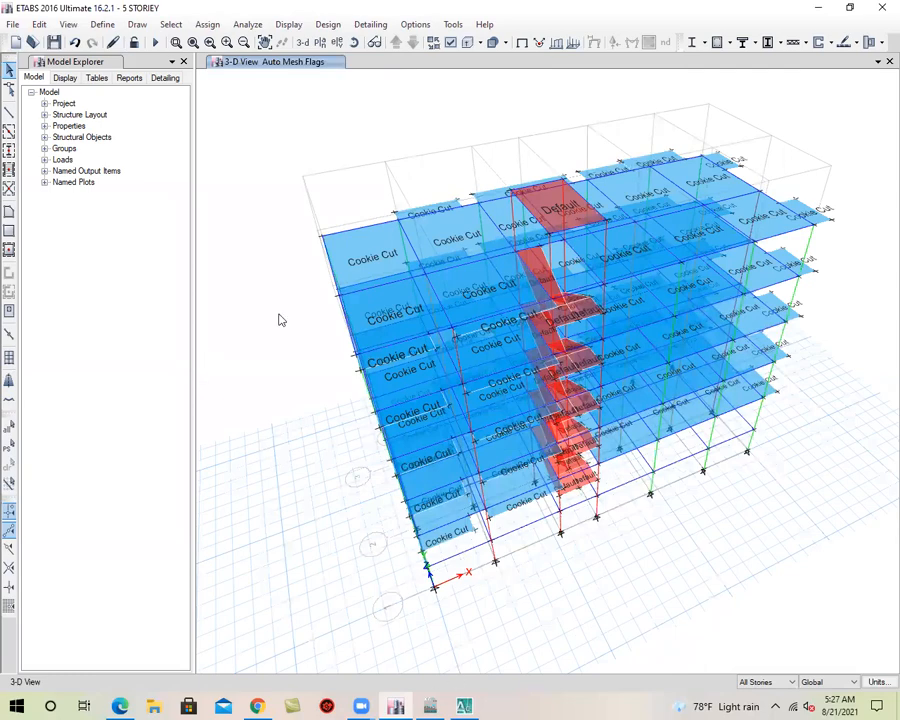
click(61, 46)
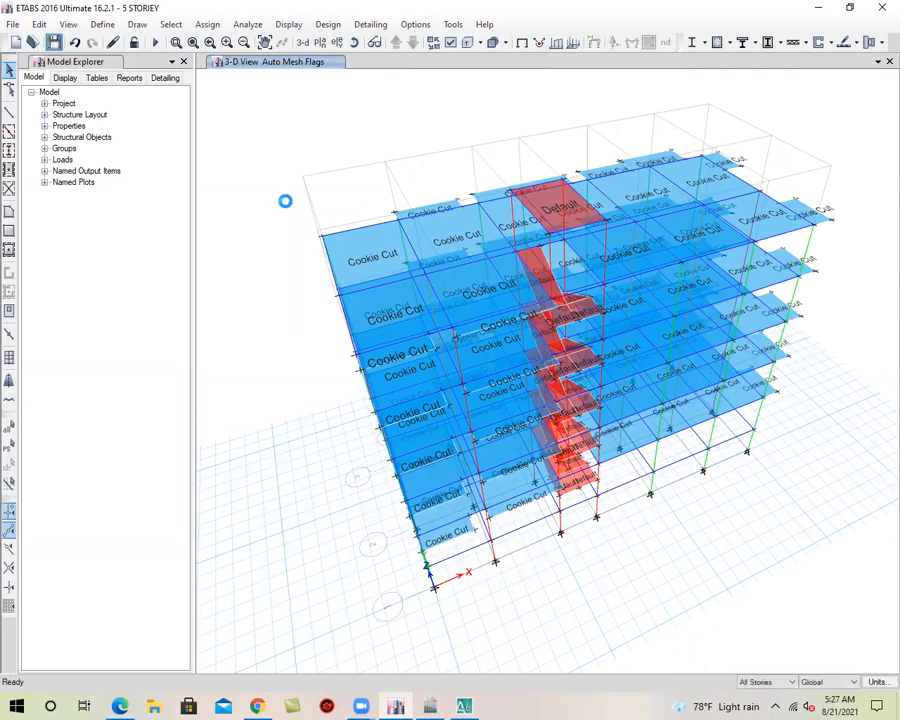
middle_drag(334, 344, 324, 358)
click(300, 43)
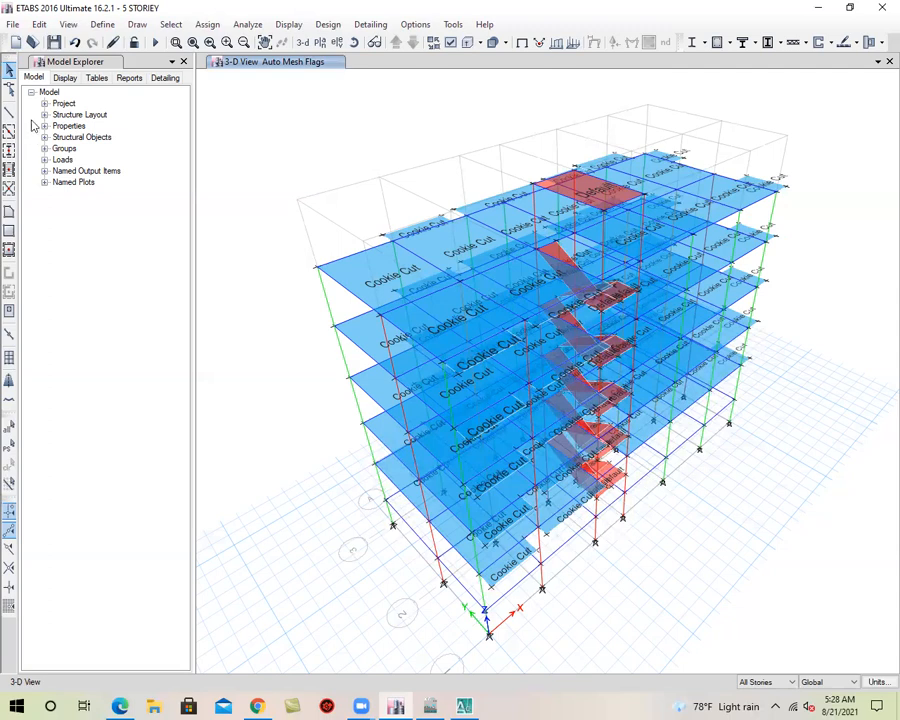
click(55, 43)
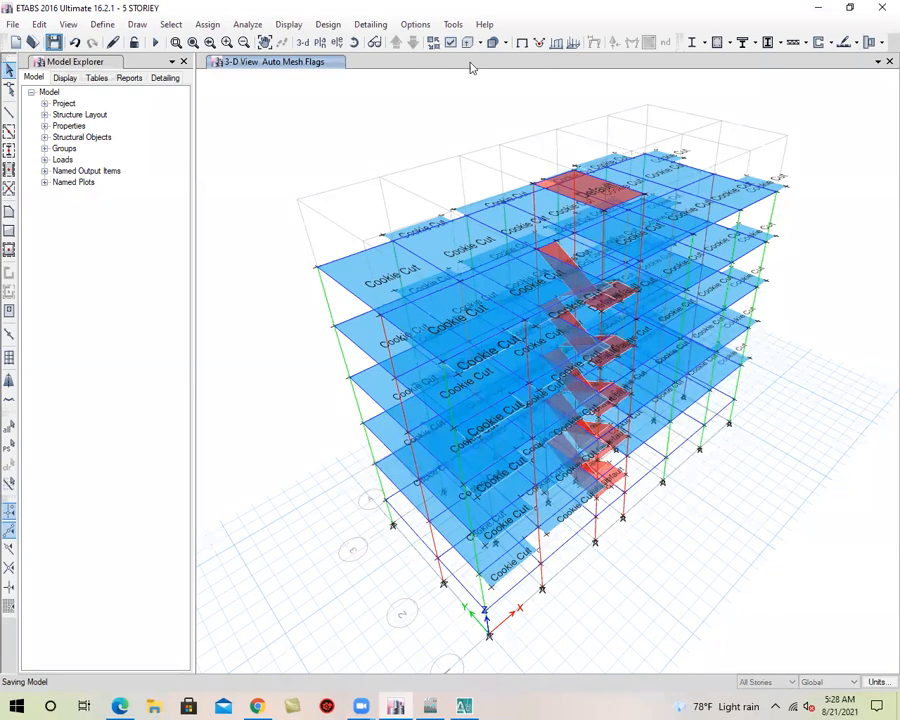